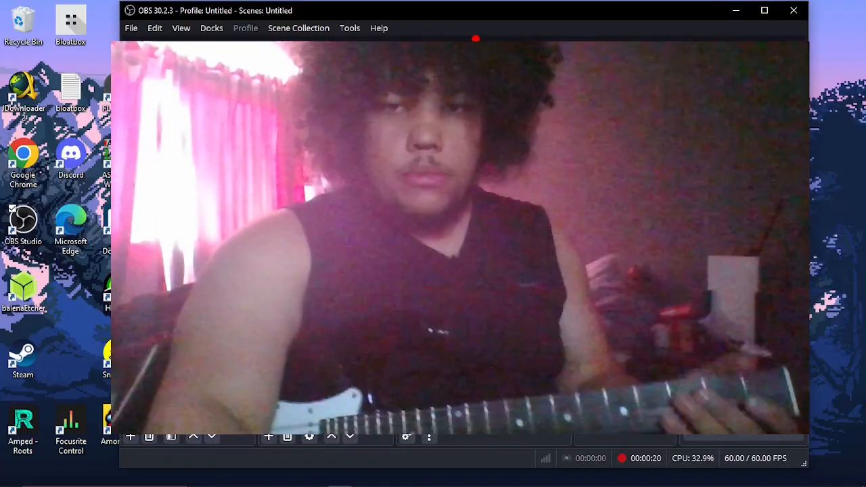
- Shrink the Video Capture Device source into the lower-right corner of the scene canvas and minimise OBS
left_click_drag(476, 145, 499, 167)
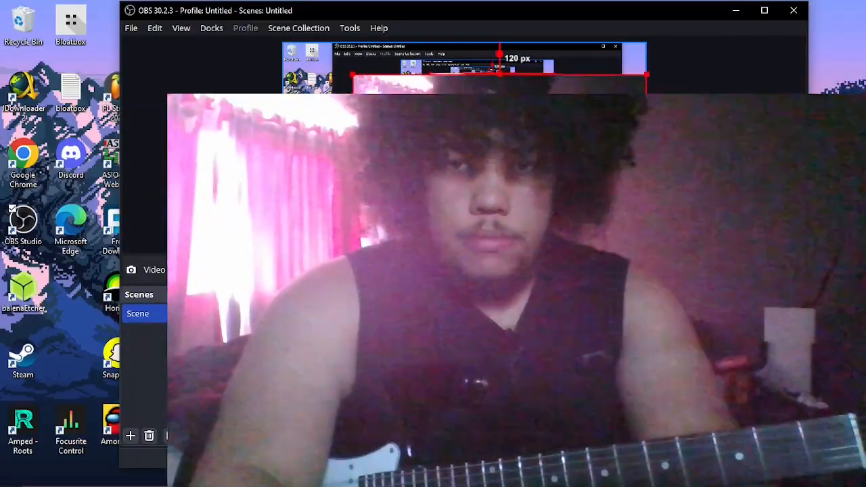
left_click_drag(352, 81, 613, 199)
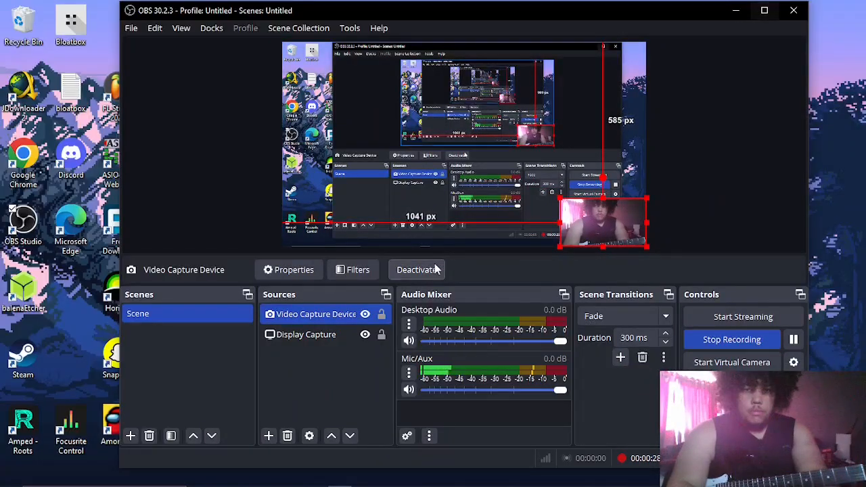
left_click(735, 14)
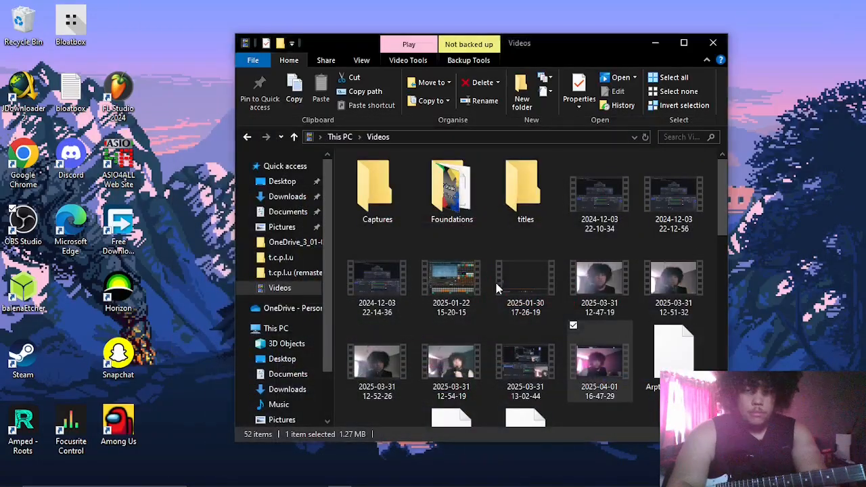
- Minimise the Videos folder window and switch to the Chrome Incognito window
left_click(656, 44)
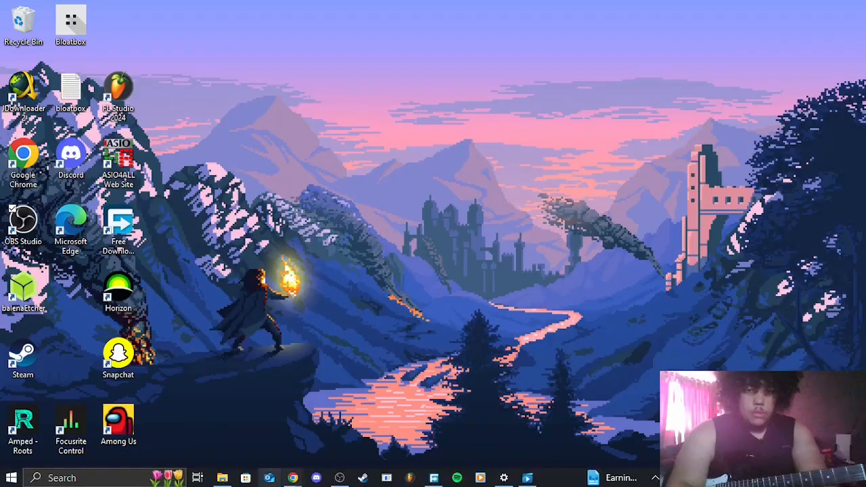
mouse_move(295, 479)
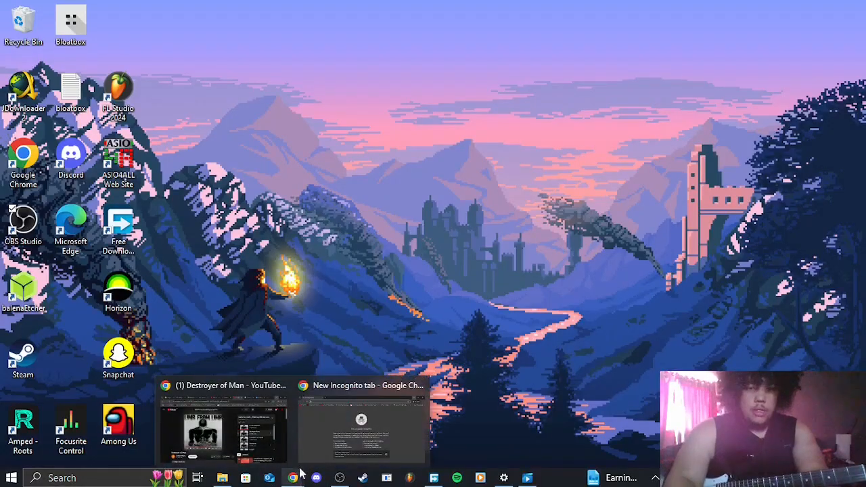
left_click(324, 451)
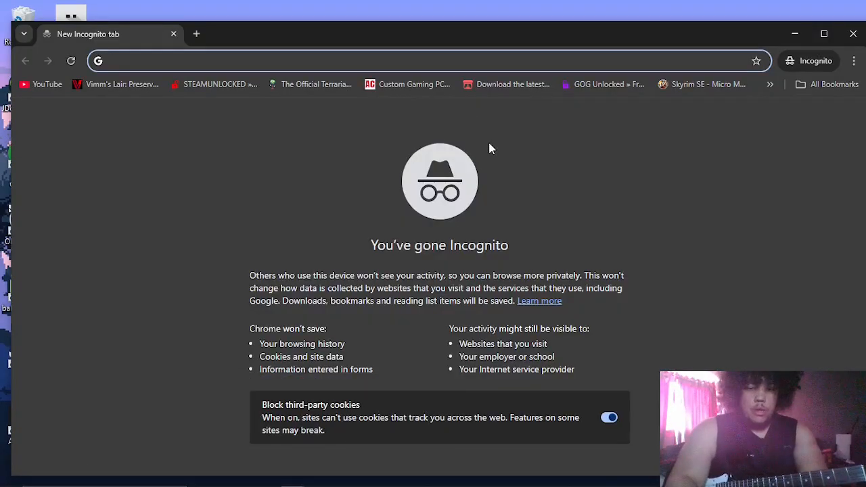
left_click(855, 62)
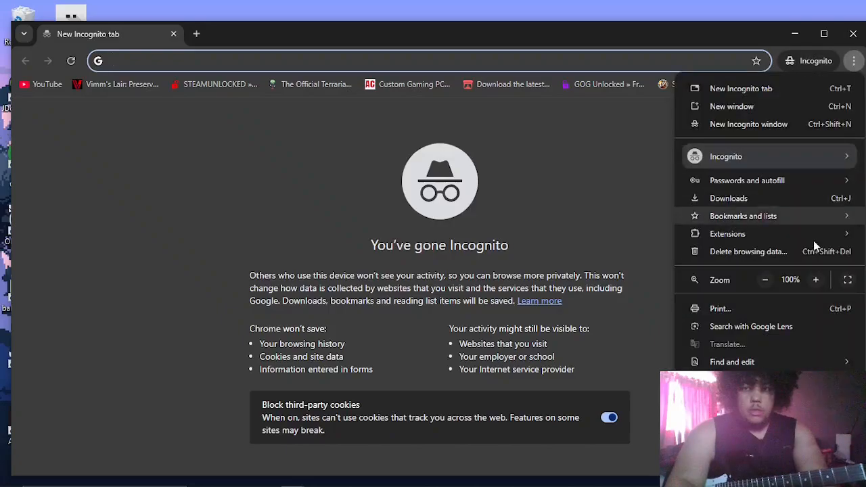
left_click(847, 280)
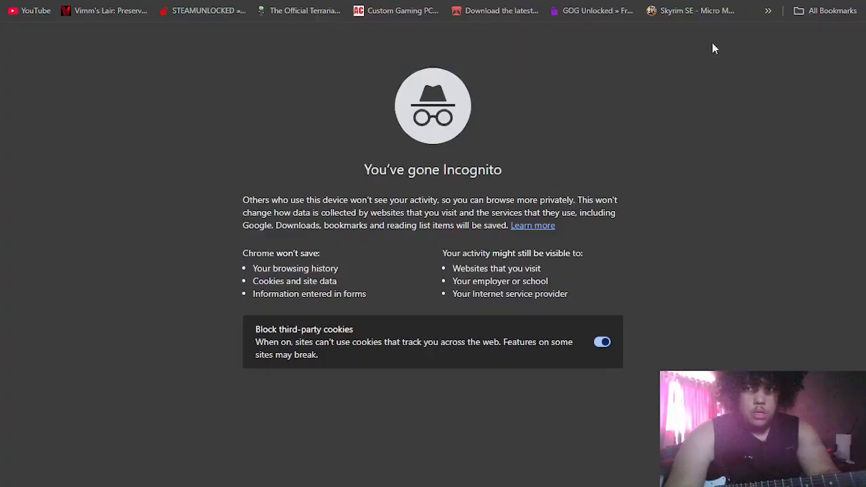
mouse_move(836, 2)
left_click(433, 44)
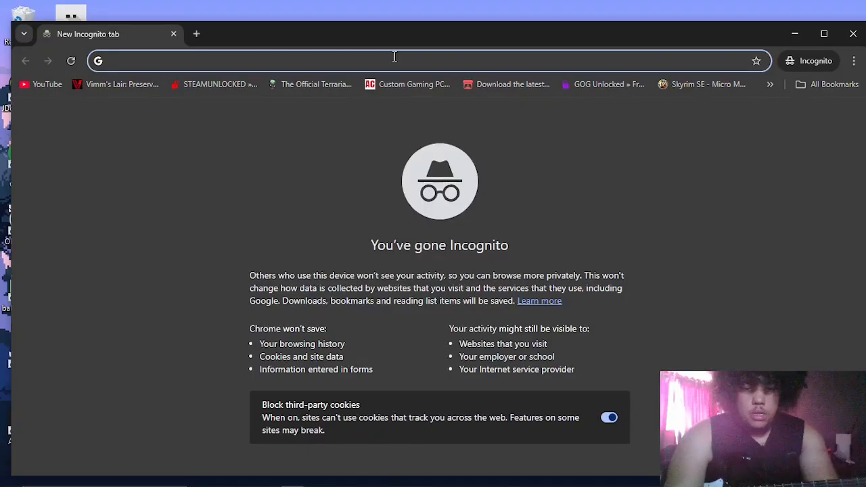
- Search Google for "ninja nalex" and accept all cookies in the consent dialog
type("ninja nal")
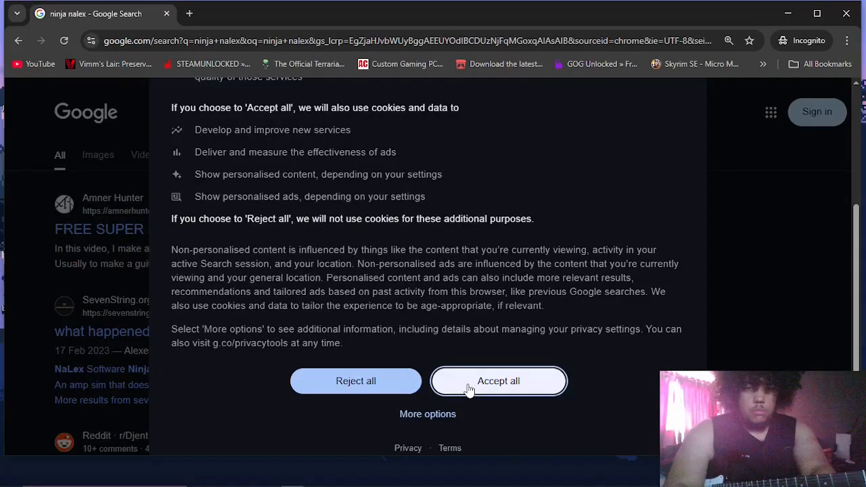
left_click(469, 389)
- Look at the Amner Hunter article on the Ninja amp plugin from the results, and return to the search results
scroll(240, 239, "down", 2)
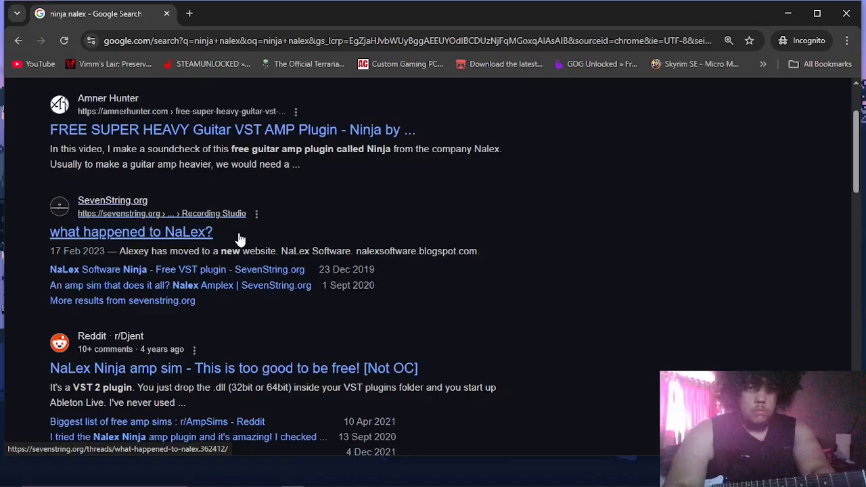
left_click(239, 238)
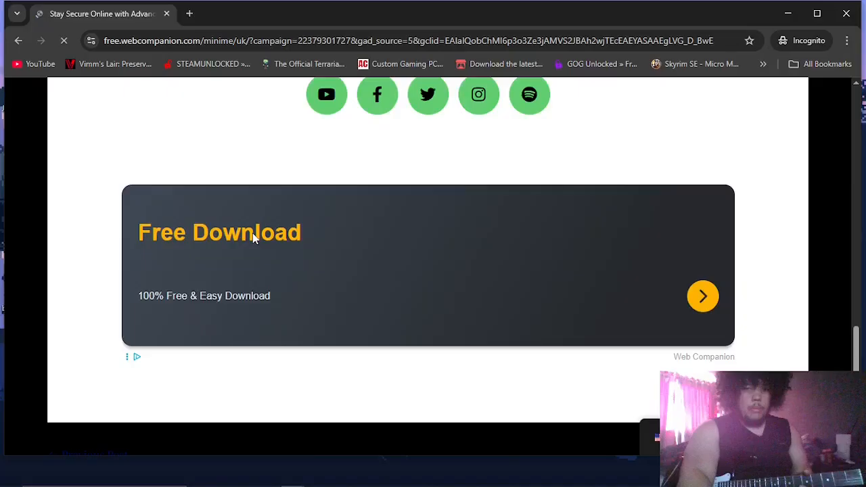
left_click(19, 41)
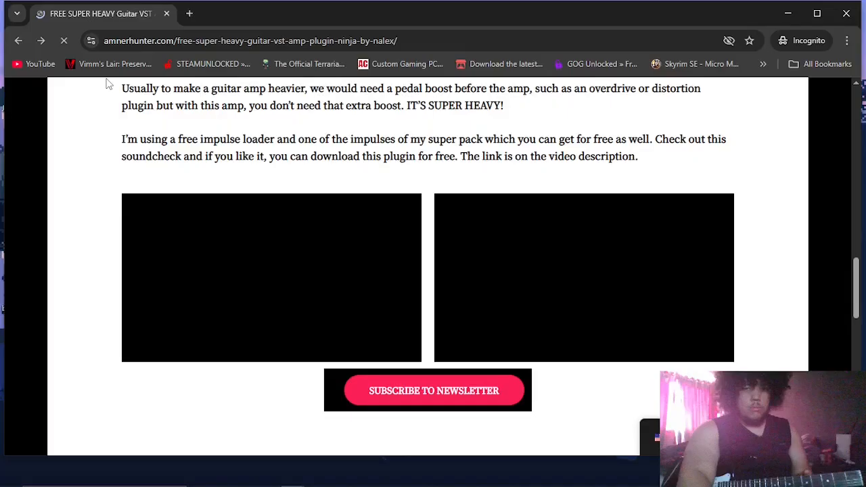
left_click(41, 40)
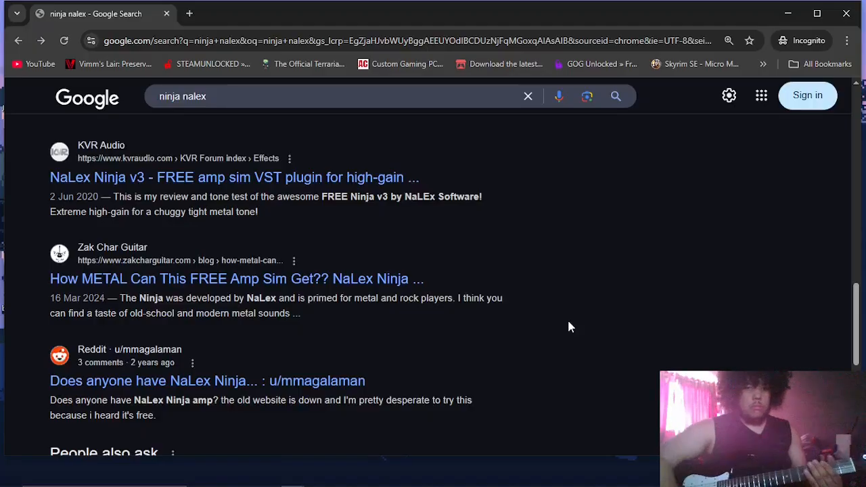
- Change the Google search to the suggested query "nalex ninja download"
scroll(568, 327, "up", 8)
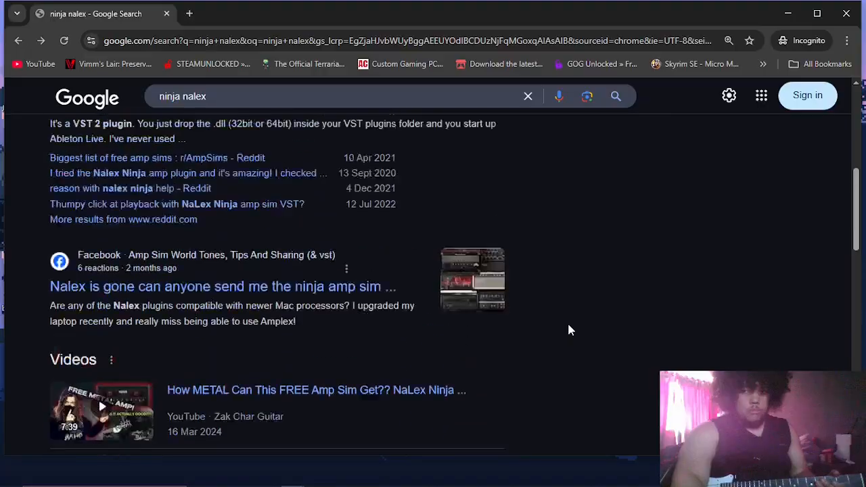
scroll(568, 326, "up", 5)
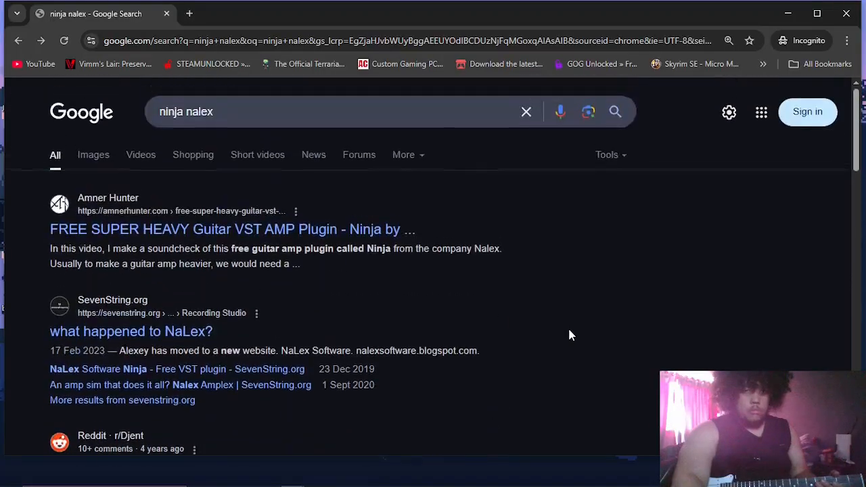
left_click(316, 117)
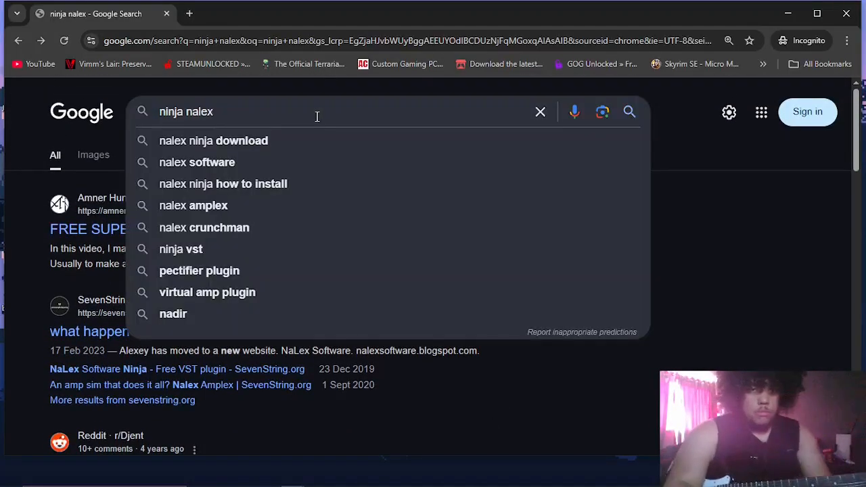
left_click(299, 140)
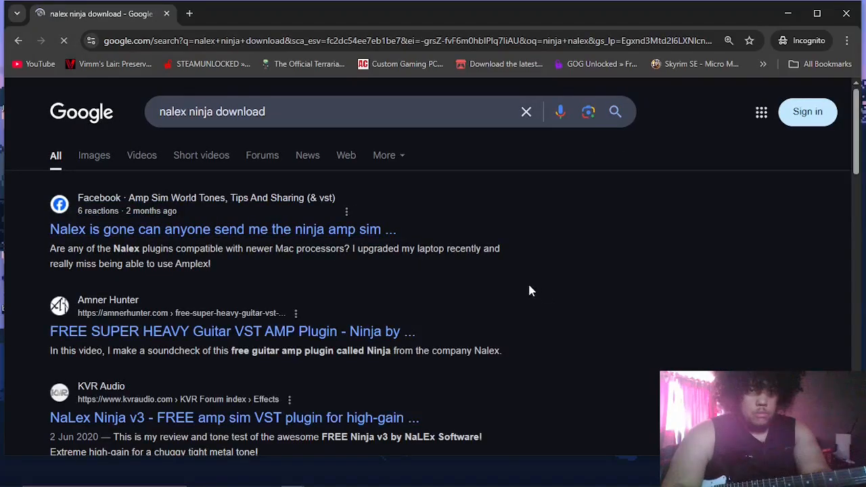
- Open The Gear Page thread "Ninja V3 Amp by Nalex" from the results and follow its nalexsoft.blogspot.com ninja-preamp link
scroll(528, 226, "down", 3)
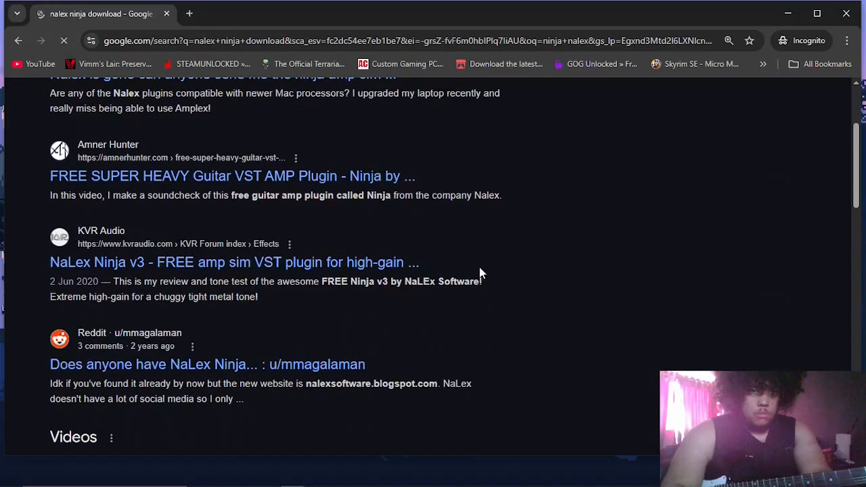
scroll(547, 266, "down", 5)
scroll(546, 267, "down", 4)
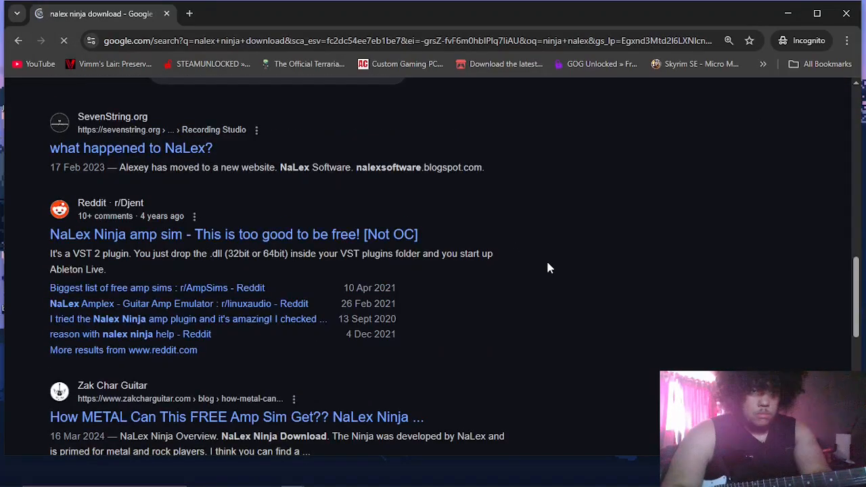
scroll(548, 265, "down", 5)
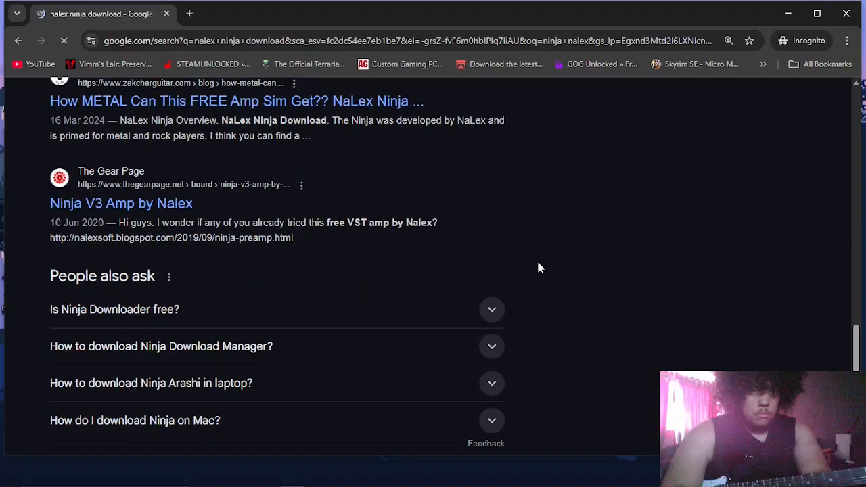
left_click(151, 215)
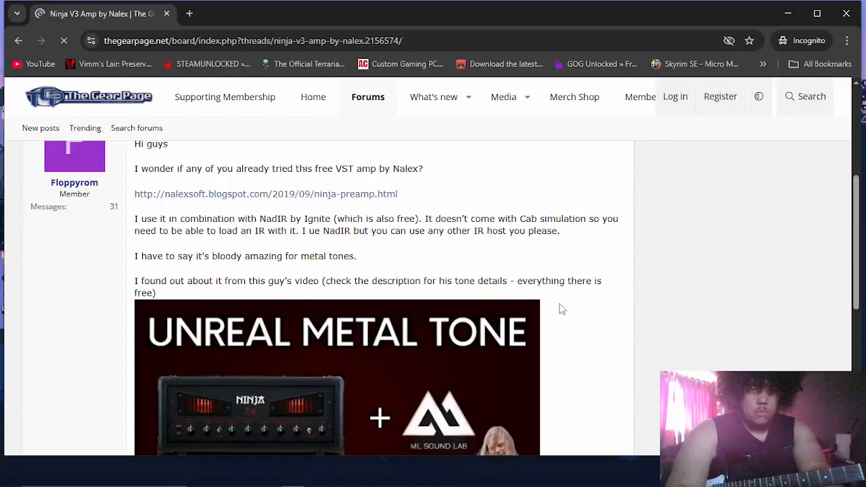
left_click(351, 194)
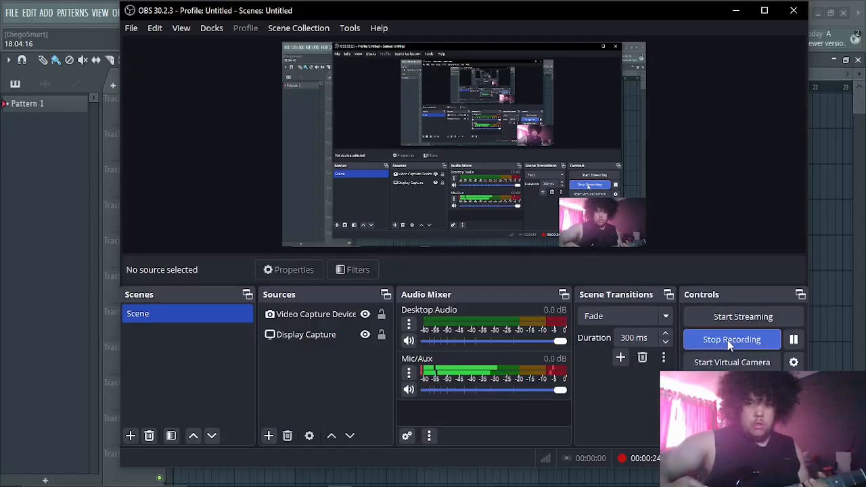
- Switch to FL Studio and, in song mode, set up Track 1 to record audio from input In 2
left_click(736, 11)
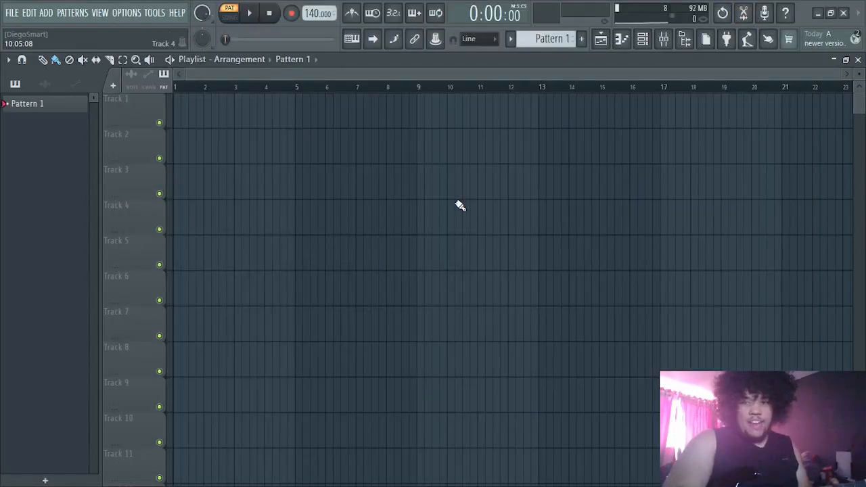
left_click(231, 18)
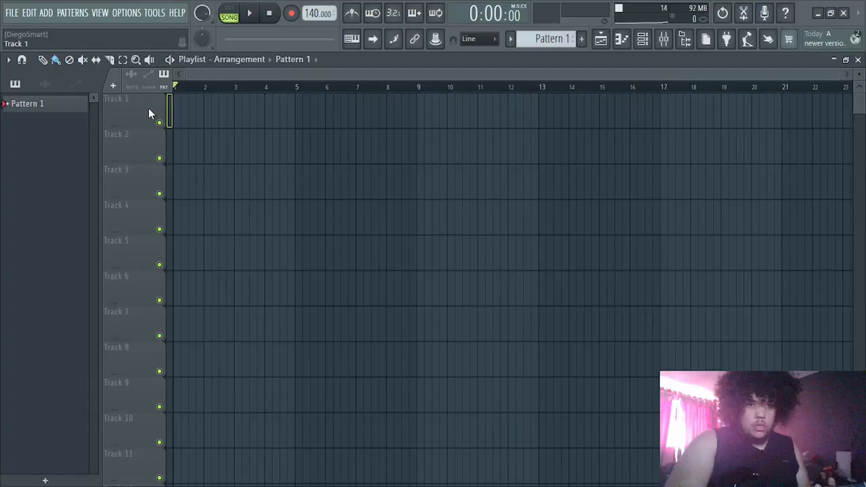
left_click(180, 156)
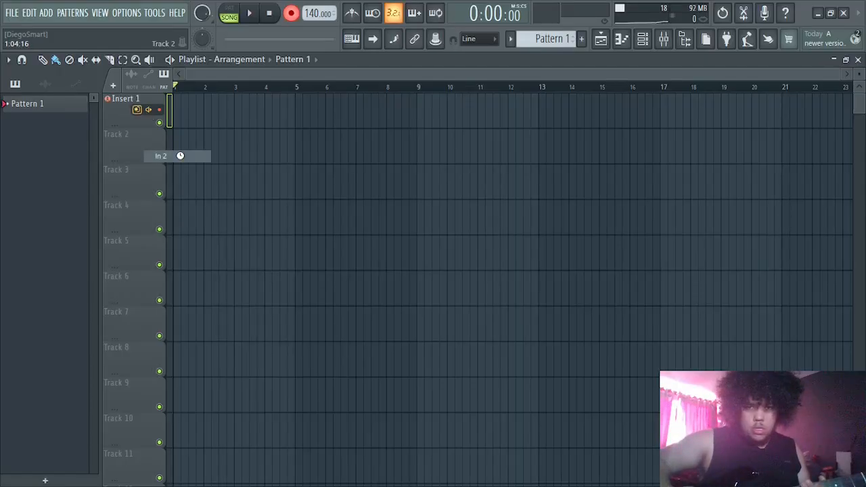
key("space")
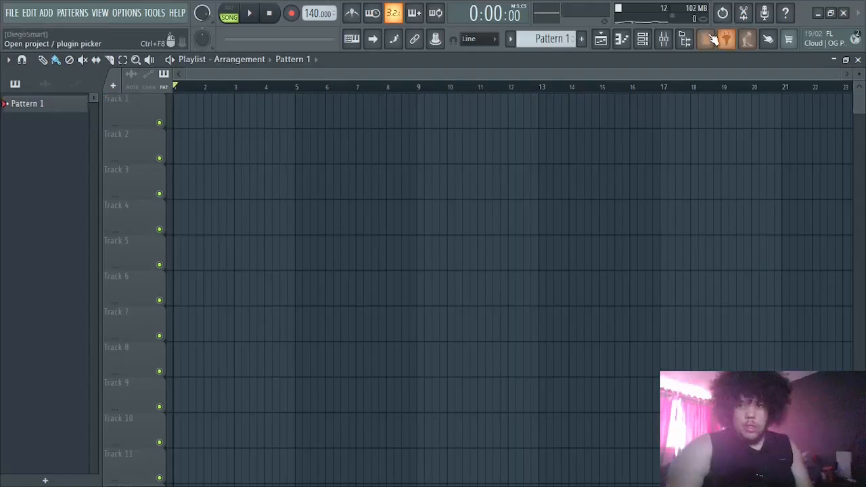
- Open the mixer and select the Master track to access its effect slots
left_click(664, 41)
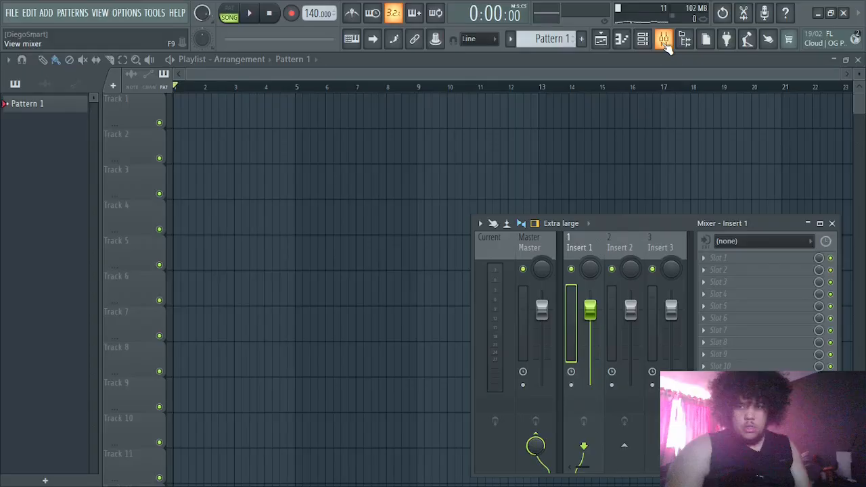
left_click(542, 310)
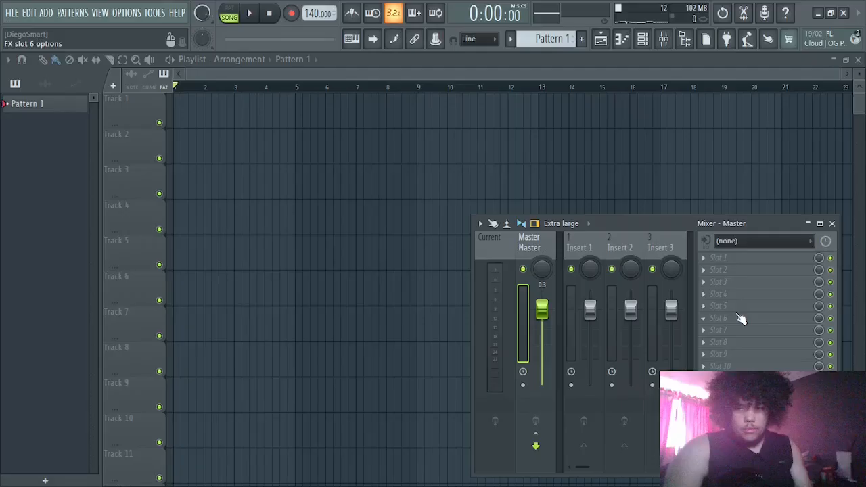
key("Right")
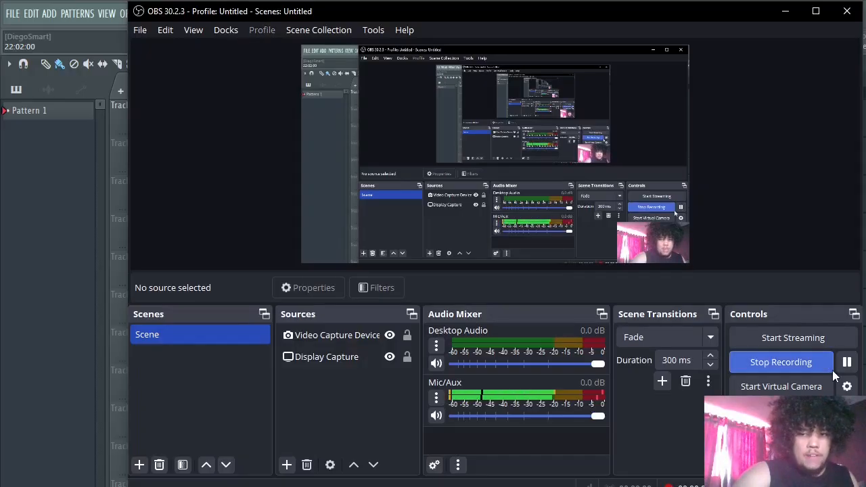
- Minimise OBS and delete the recorded audio clip from Track 1 of the FL Studio playlist
left_click(788, 12)
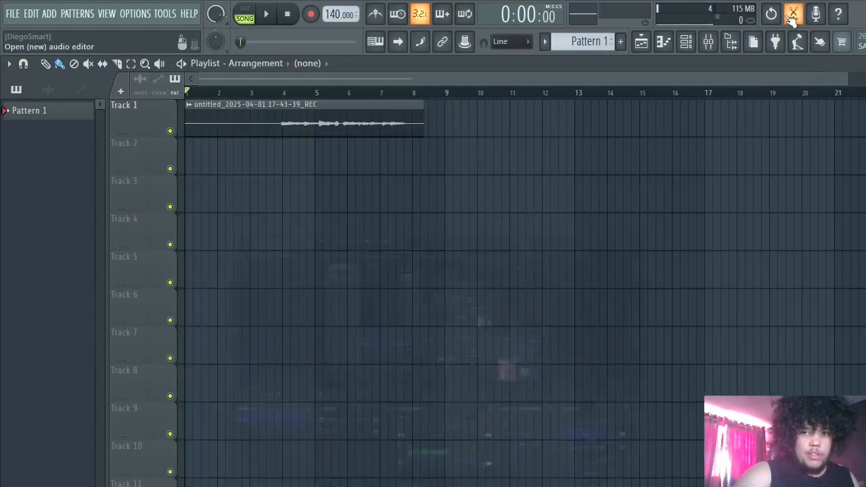
right_click(274, 122)
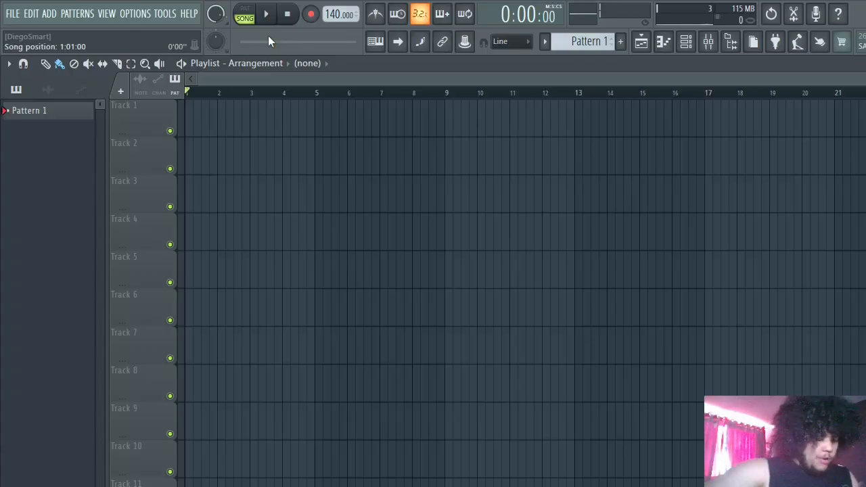
- Record a new guitar take of about eight bars into the playlist as an audio clip on Track 1
left_click(311, 15)
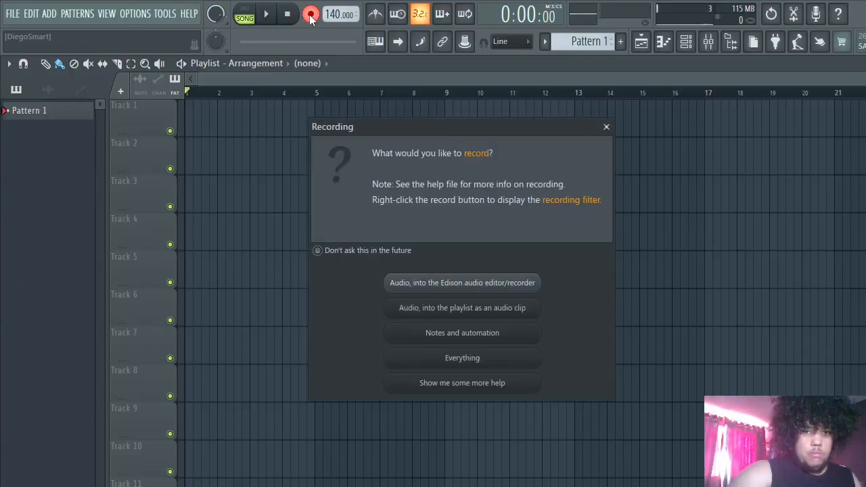
left_click(471, 310)
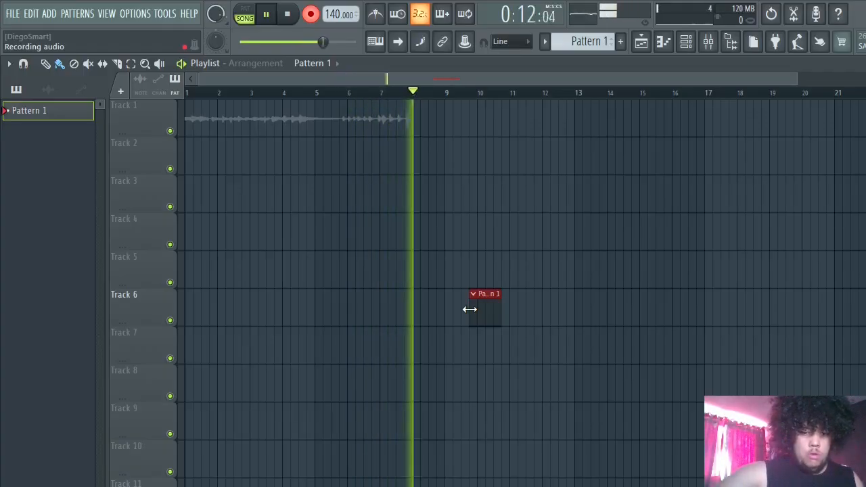
key("space")
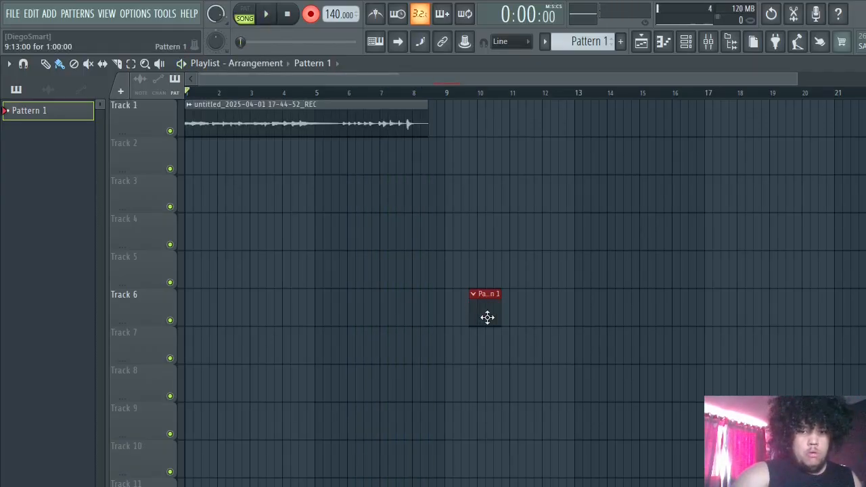
- Delete the stray Pattern 1 clip on Track 6 and play back the Track 1 guitar take with recording turned off
right_click(487, 318)
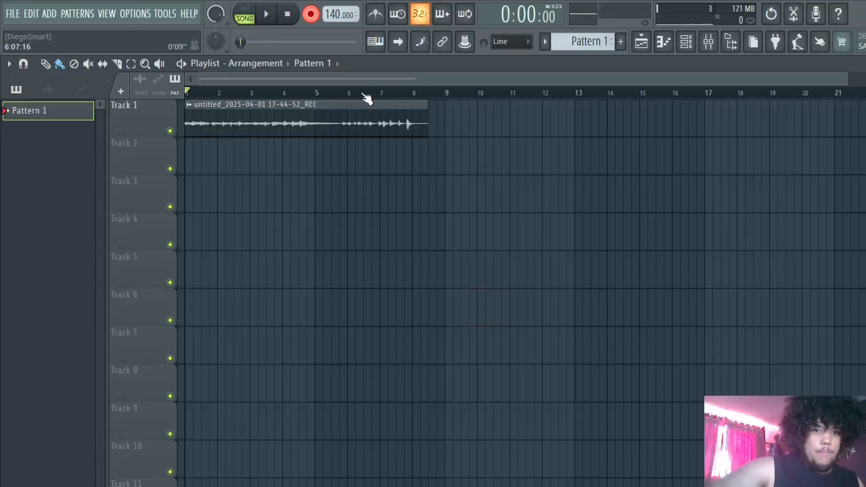
key("space")
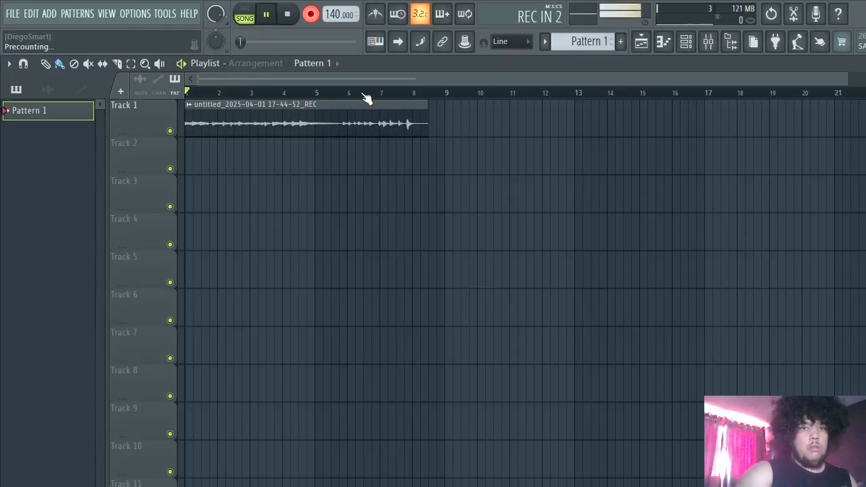
key("space")
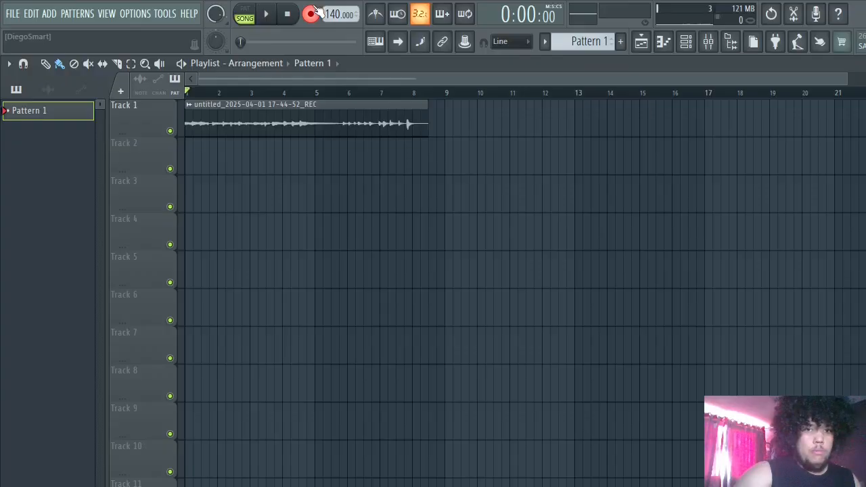
left_click(312, 14)
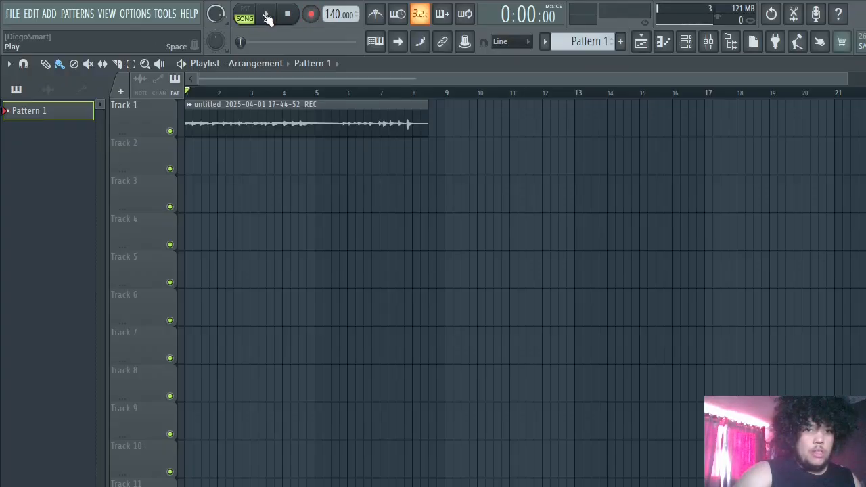
left_click(267, 16)
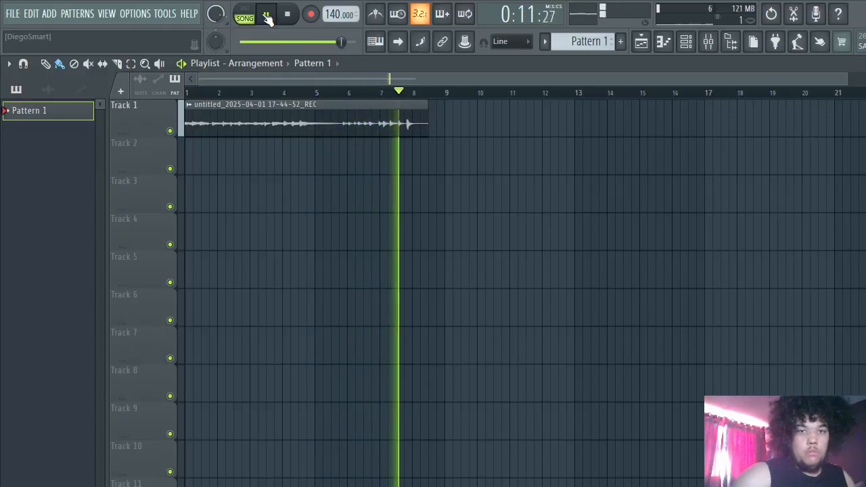
left_click(267, 16)
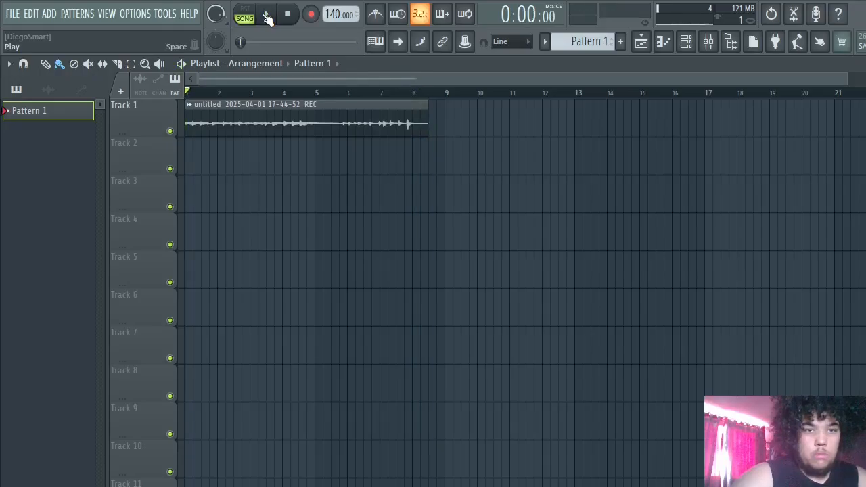
- Duplicate the recorded guitar clip onto Track 2, aligned with the original at bar 1
left_click(201, 164)
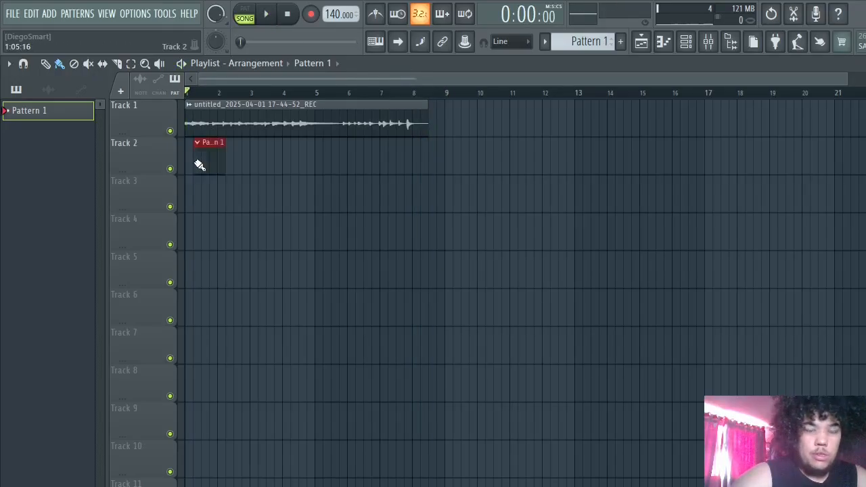
right_click(219, 166)
left_click(222, 131)
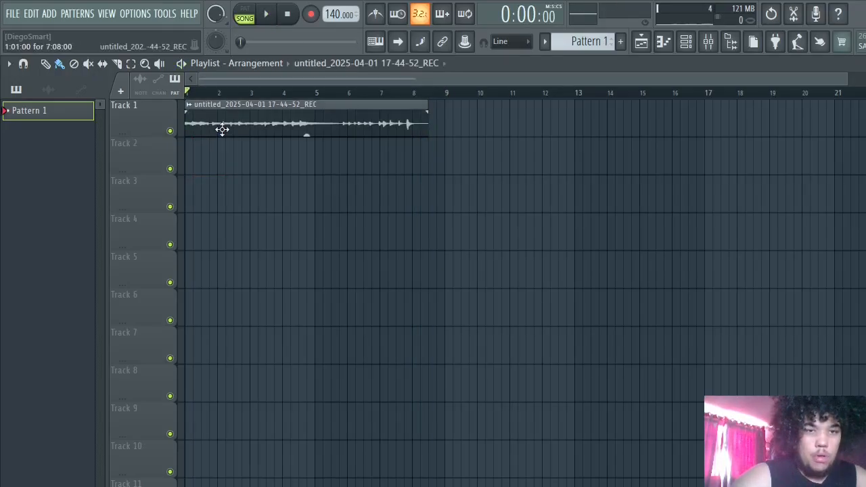
left_click(194, 163)
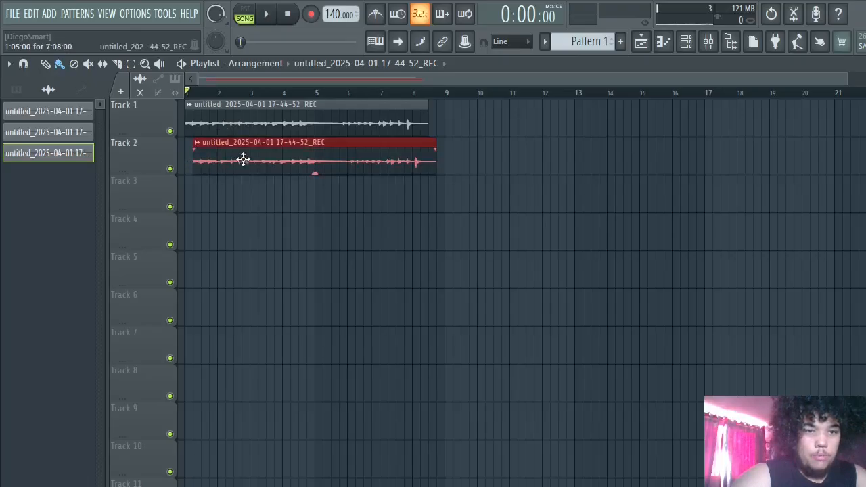
left_click_drag(242, 160, 230, 160)
- During playback, try panning the Track 1 guitar clip left and its Track 2 copy right in the channel settings
key("space")
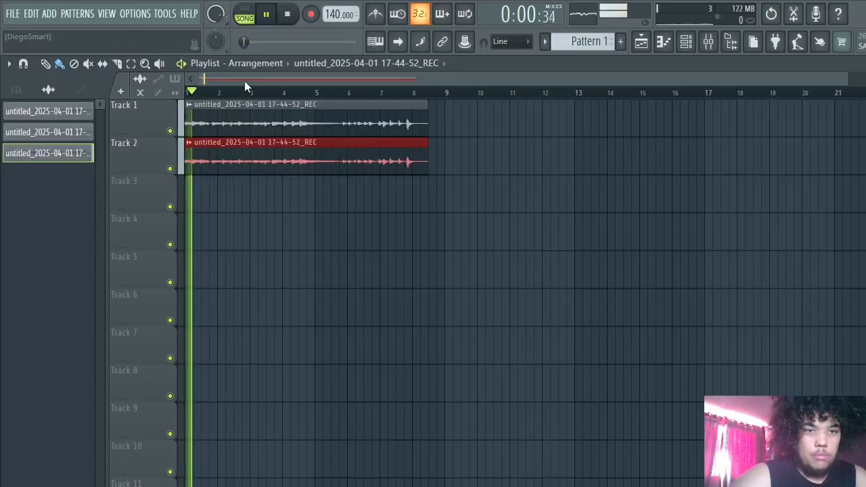
double_click(207, 121)
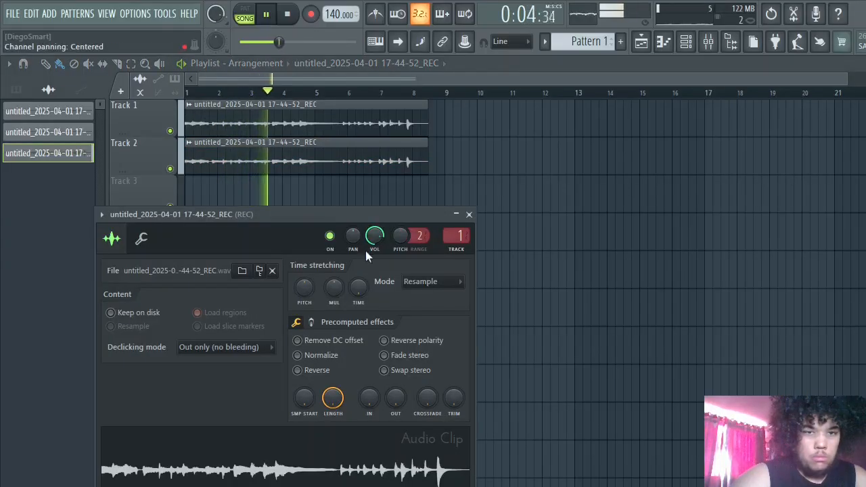
left_click_drag(353, 237, 354, 284)
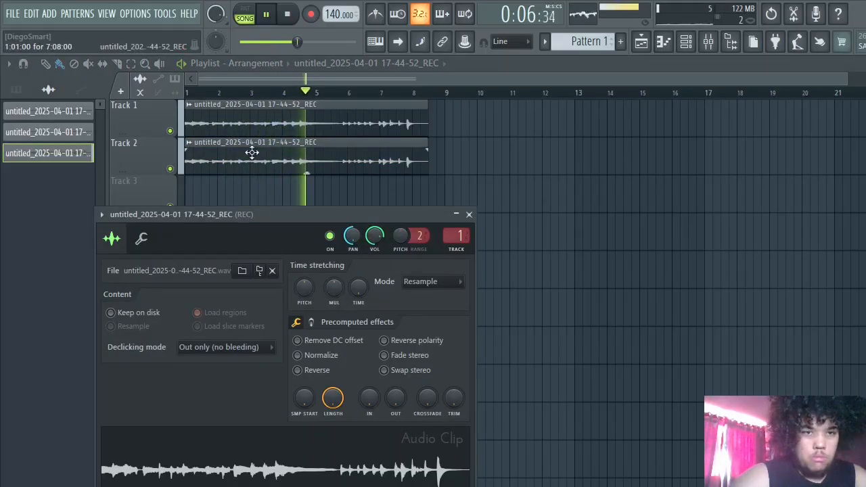
double_click(248, 115)
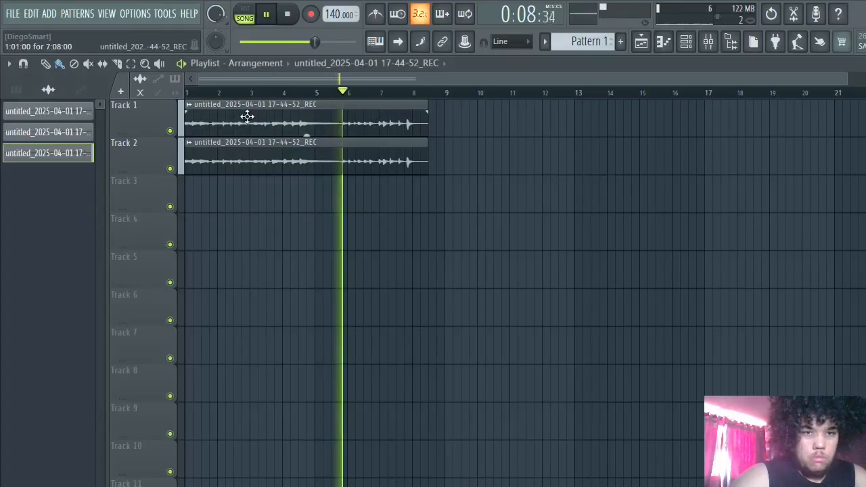
double_click(247, 116)
double_click(240, 163)
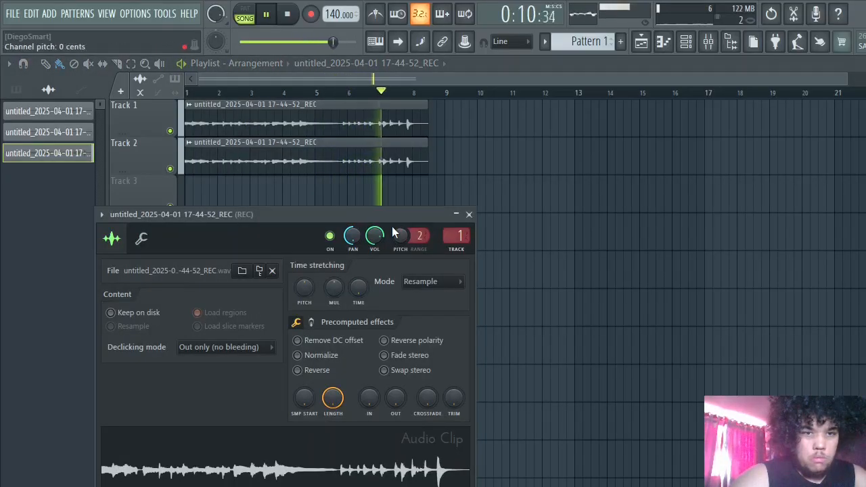
left_click_drag(353, 237, 353, 203)
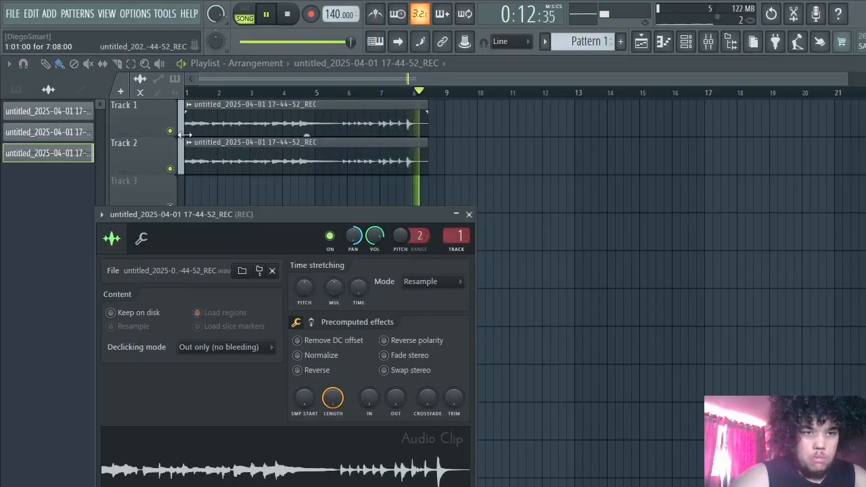
key("space")
left_click(158, 149)
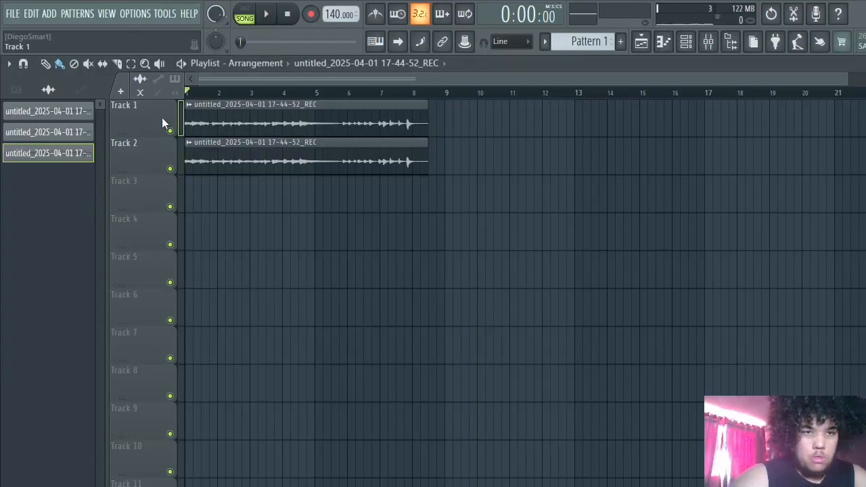
- With playback stopped, try again to pan the Track 1 clip 100% left and the Track 2 copy right
double_click(233, 113)
left_click(234, 112)
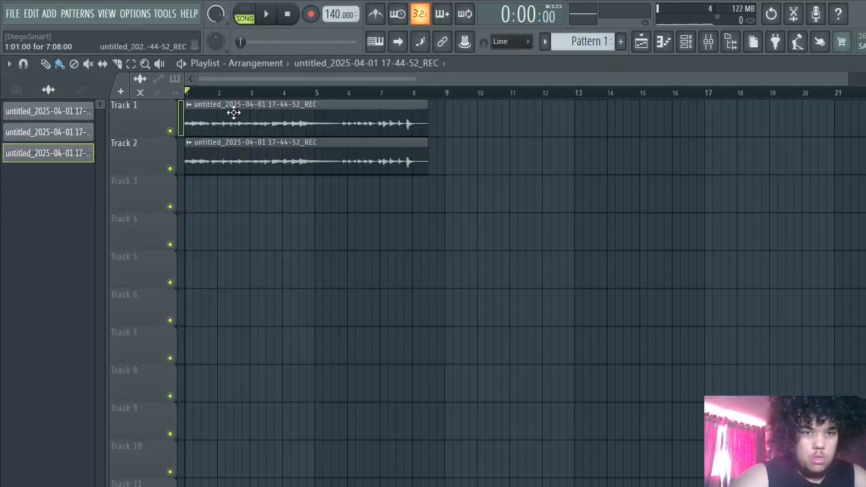
double_click(247, 121)
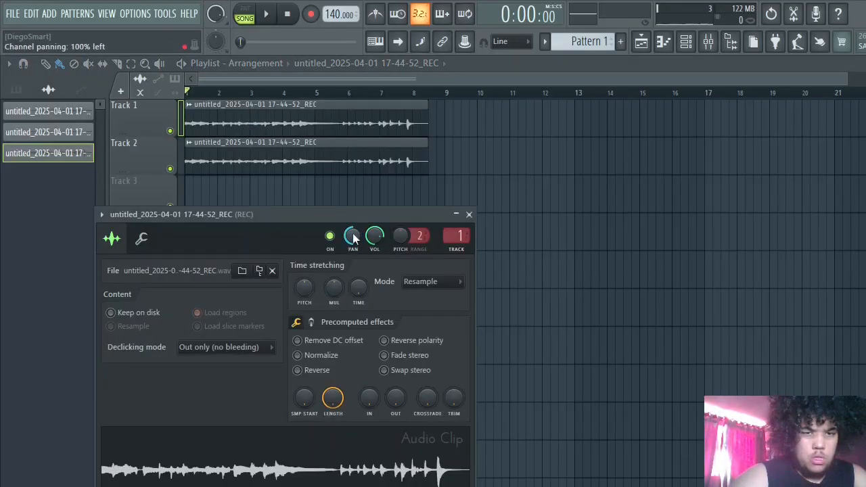
left_click(235, 169)
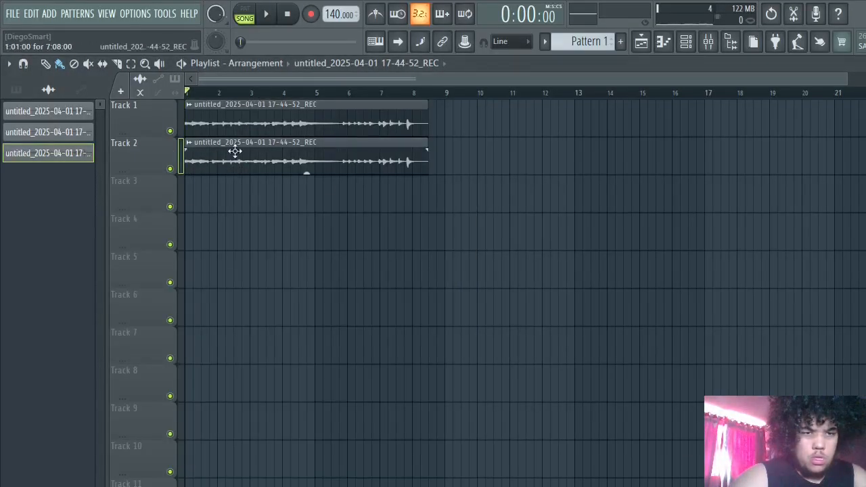
double_click(235, 151)
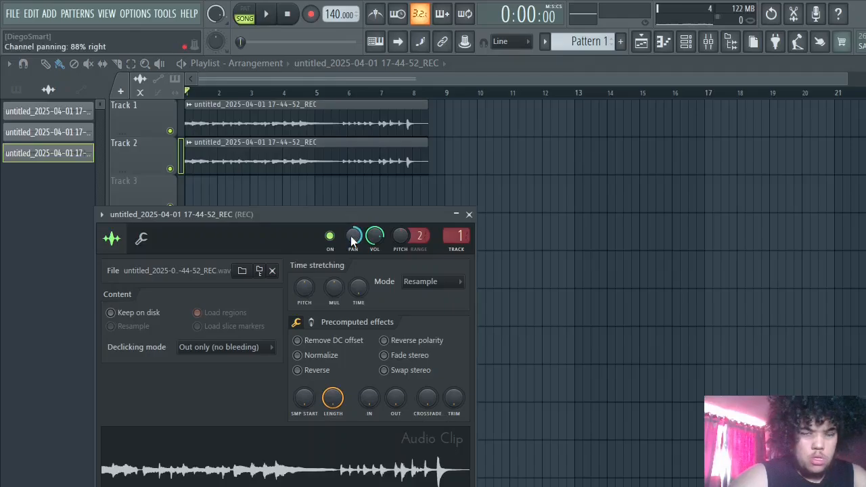
left_click(180, 129)
double_click(204, 124)
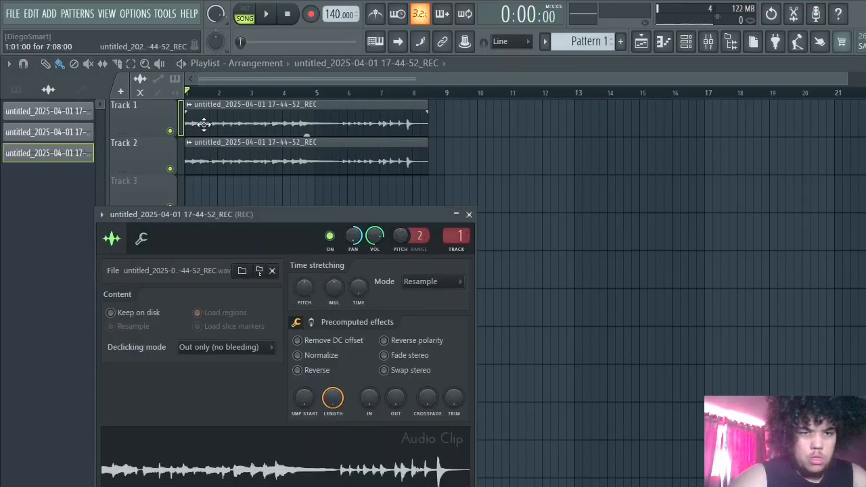
left_click_drag(354, 246, 354, 291)
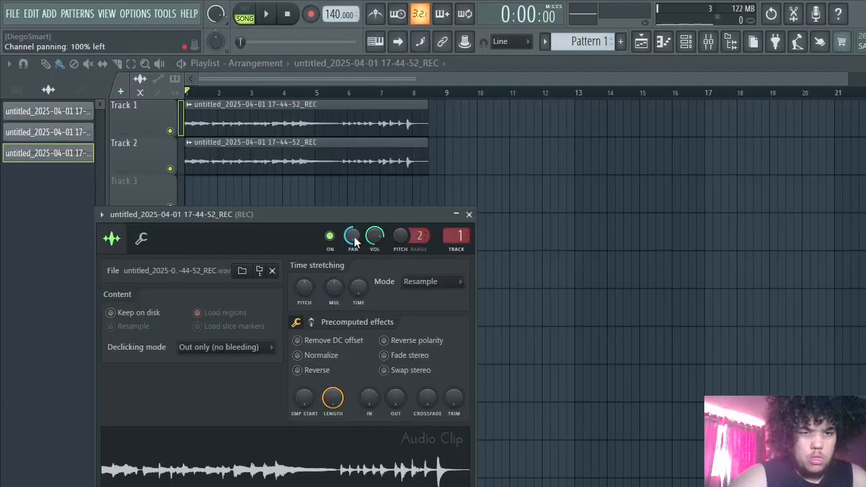
- Play the arrangement and reset the guitar clip's channel panning to centre
key("space")
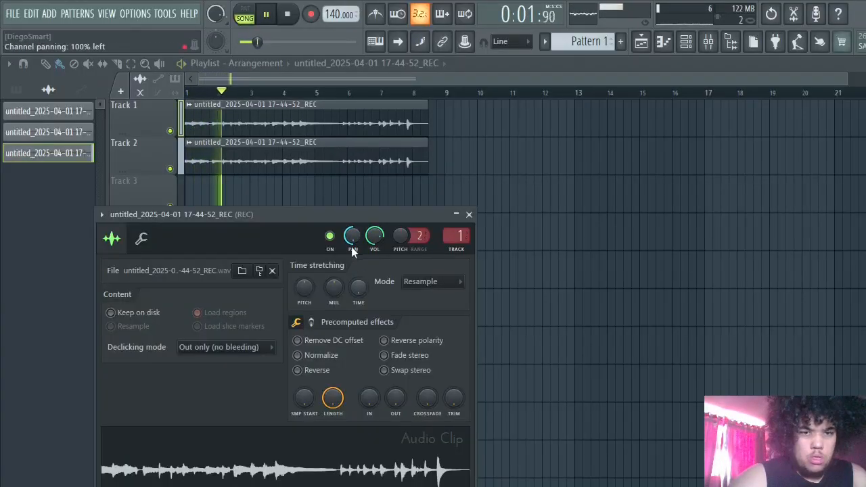
mouse_move(352, 251)
left_mouse_down()
mouse_move(352, 222)
mouse_move(351, 238)
left_mouse_up()
key("space")
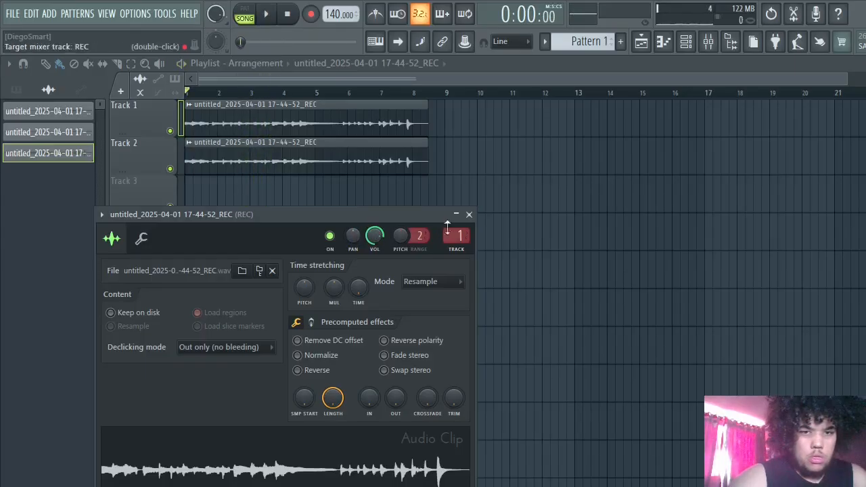
left_click(468, 214)
- Clear the guitar clips from Tracks 1 and 2 and record a new take of about five and a half bars on Track 1
right_click(194, 159)
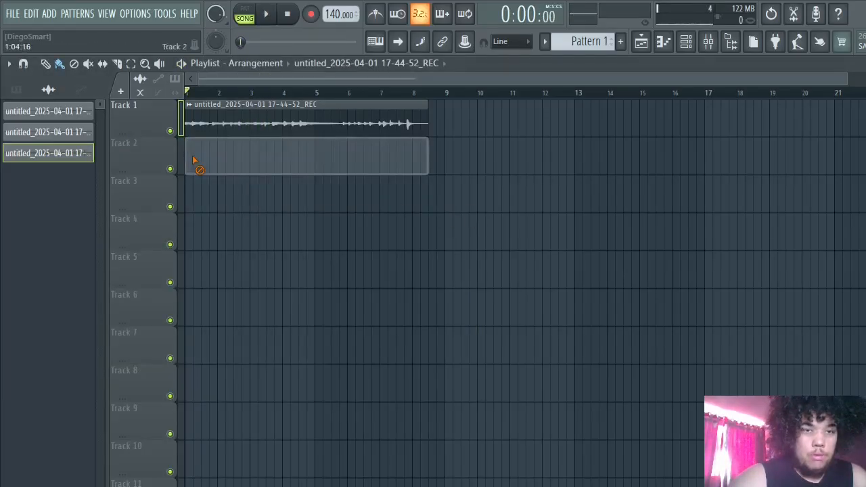
right_click(215, 126)
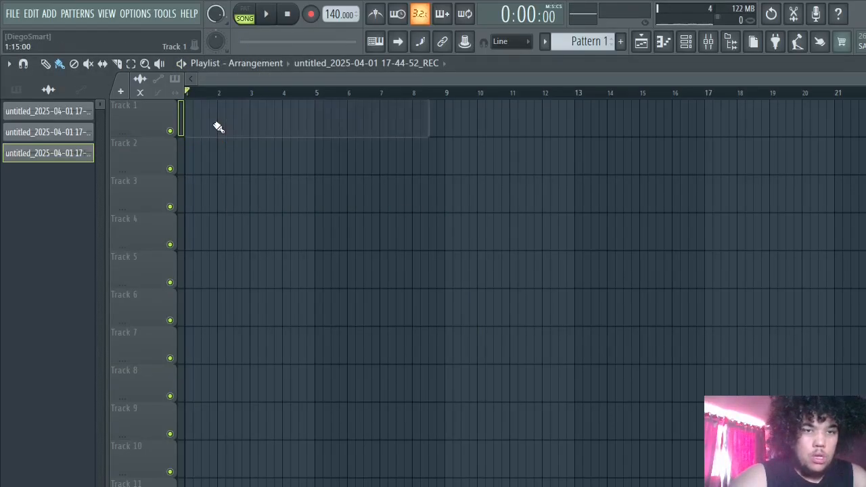
left_click(310, 14)
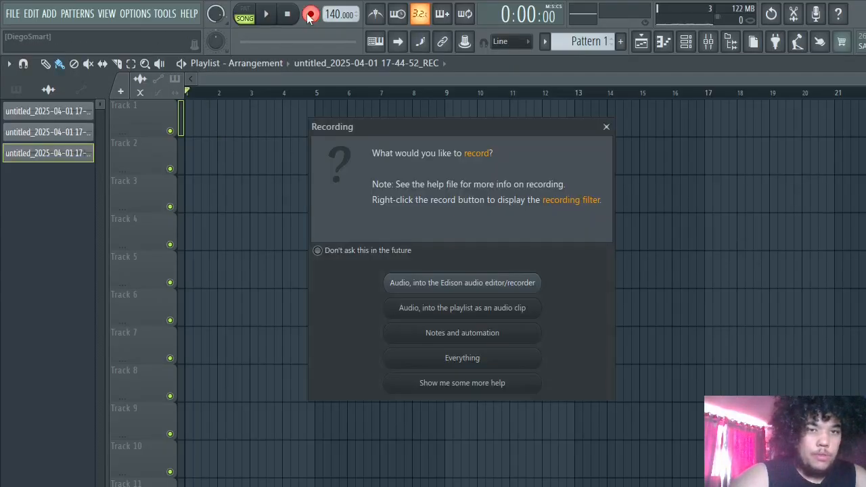
left_click(477, 305)
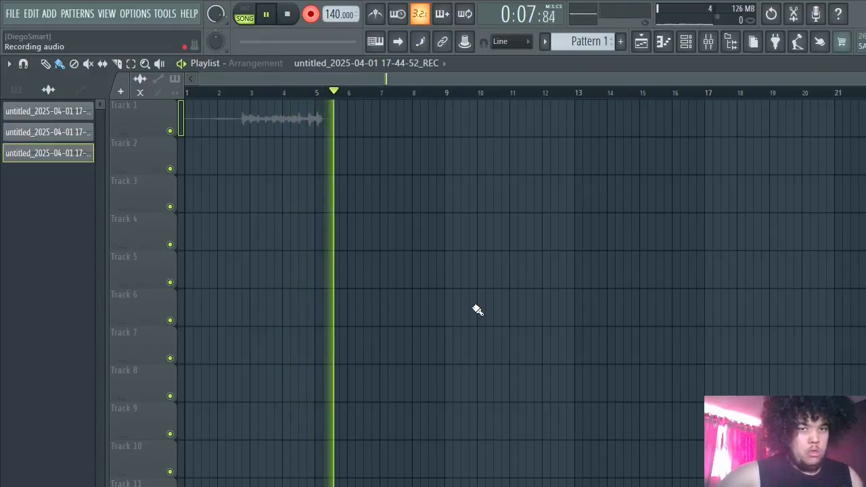
left_click(269, 13)
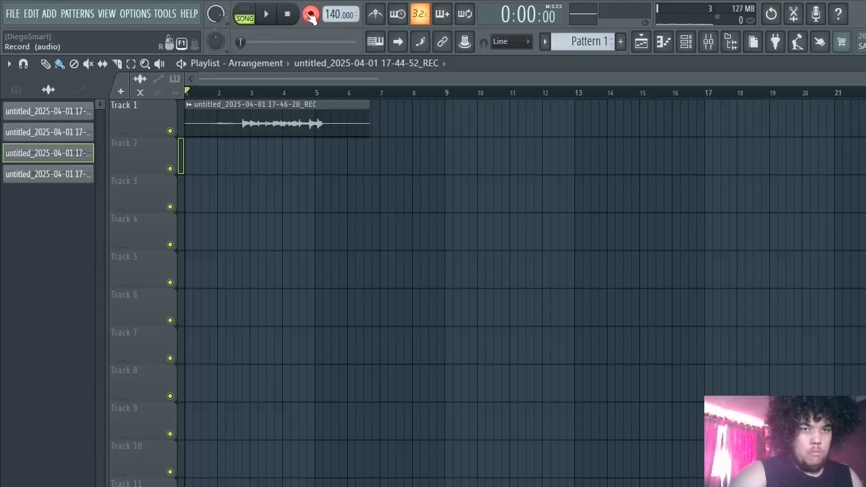
- Try recording a second guitar take on Track 2 while Track 1 plays, and discard it
key("space")
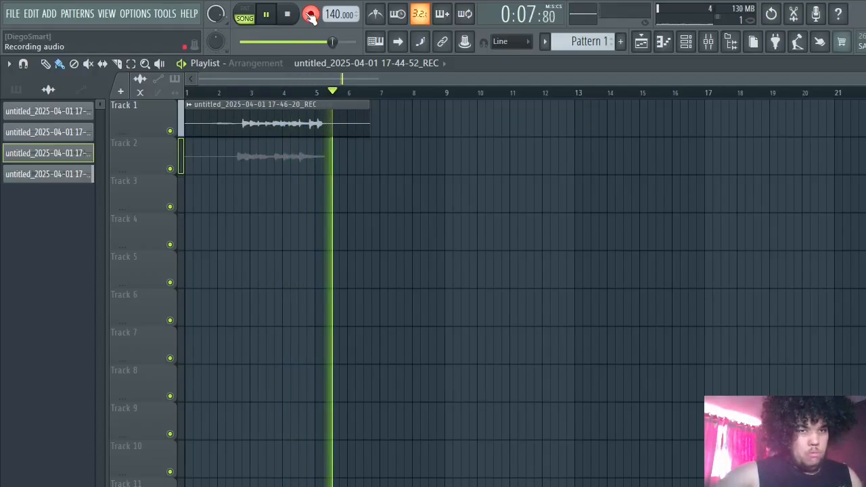
key("space")
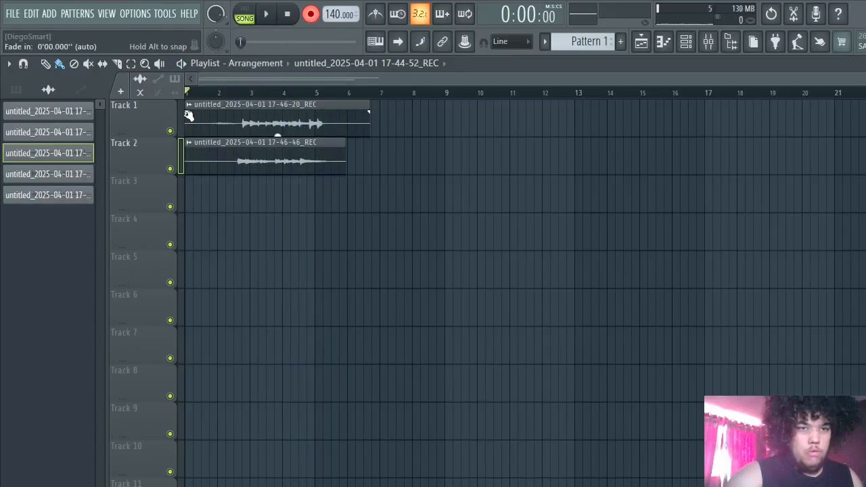
right_click(224, 160)
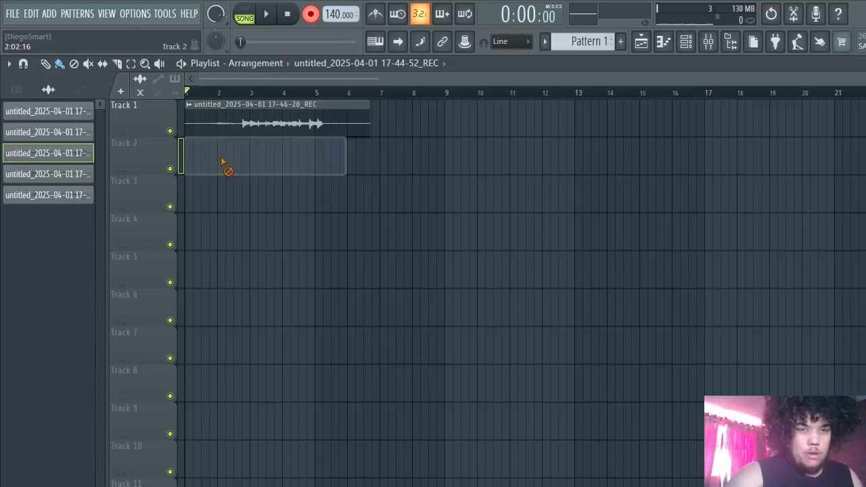
- Mute Track 1 and record a second guitar take of about five bars on Track 2
left_click(171, 132)
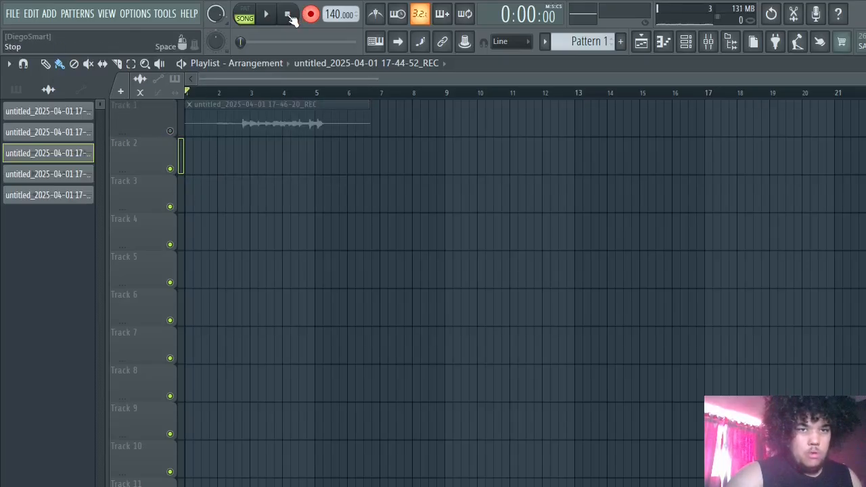
key("space")
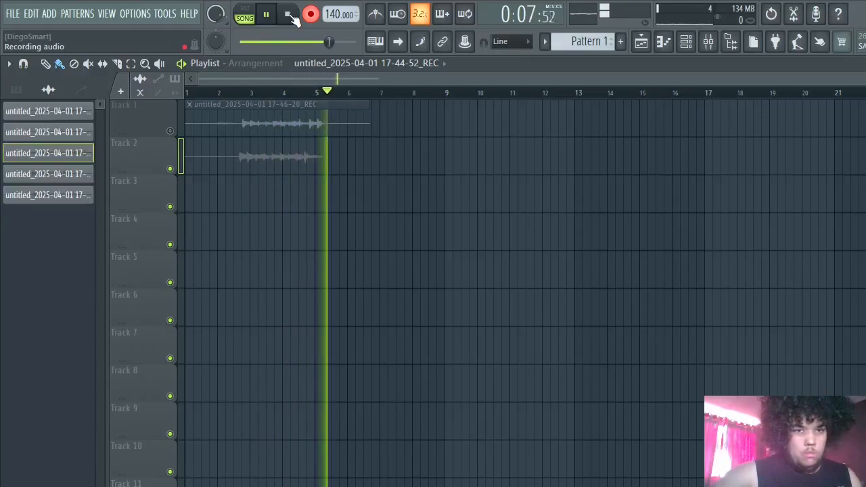
left_click(289, 14)
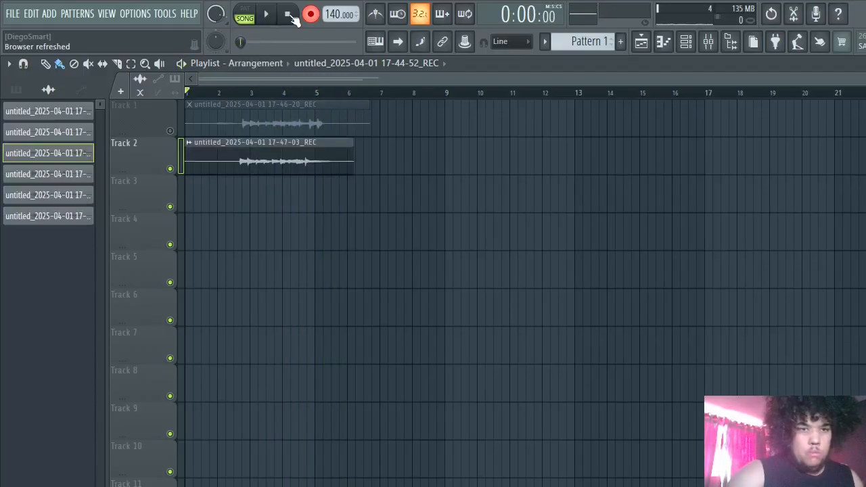
- Unmute Track 1 and play both guitar takes together from the start of the arrangement
left_click(170, 130)
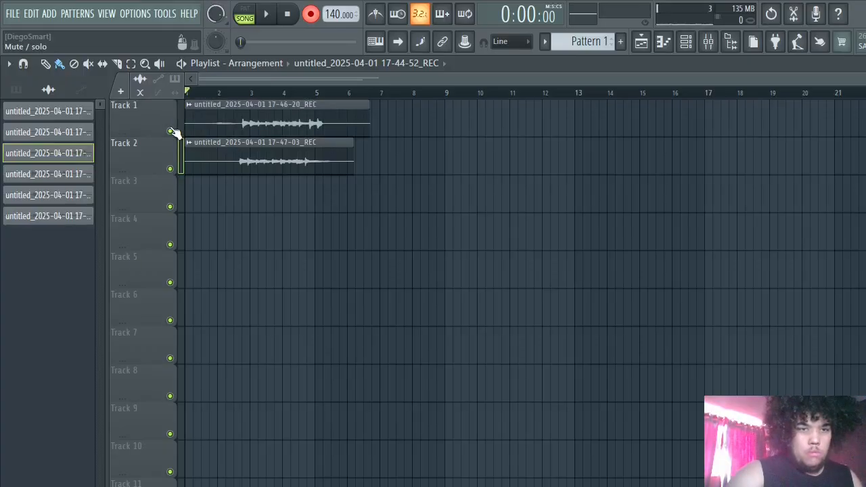
key("space")
key("space")
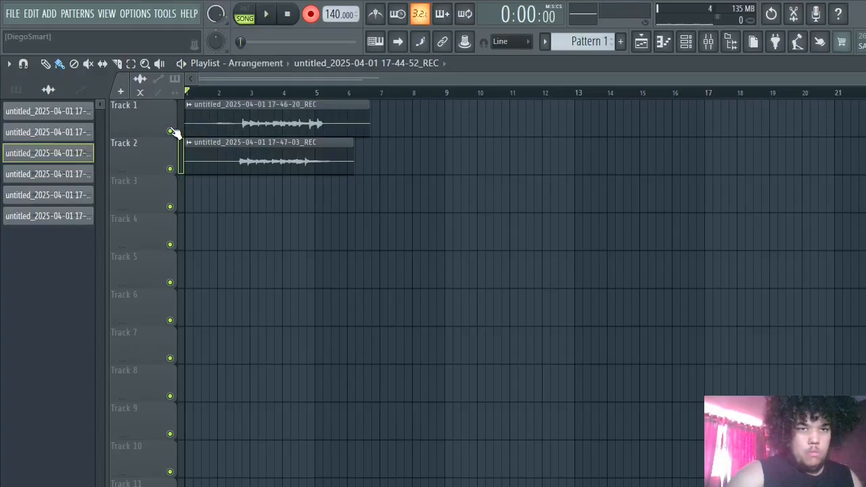
left_click(269, 15)
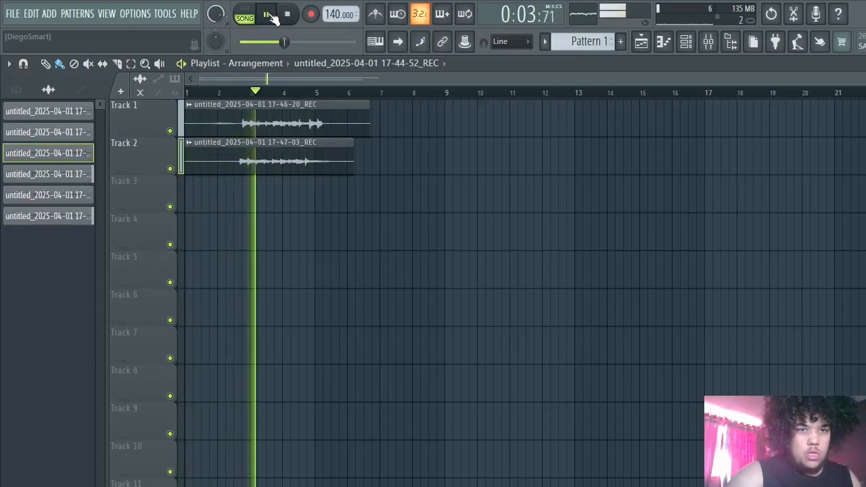
key("space")
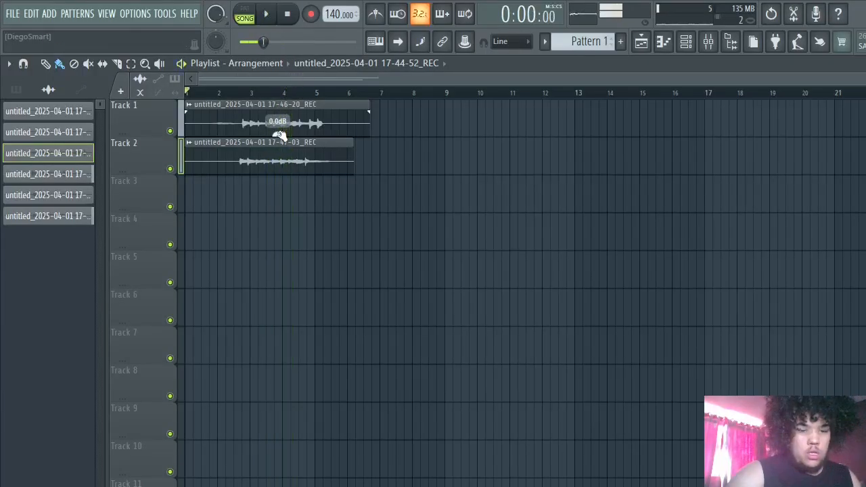
- Replace the take on Track 2 with a copy of Track 1's clip aligned at bar 1, and play both
right_click(280, 157)
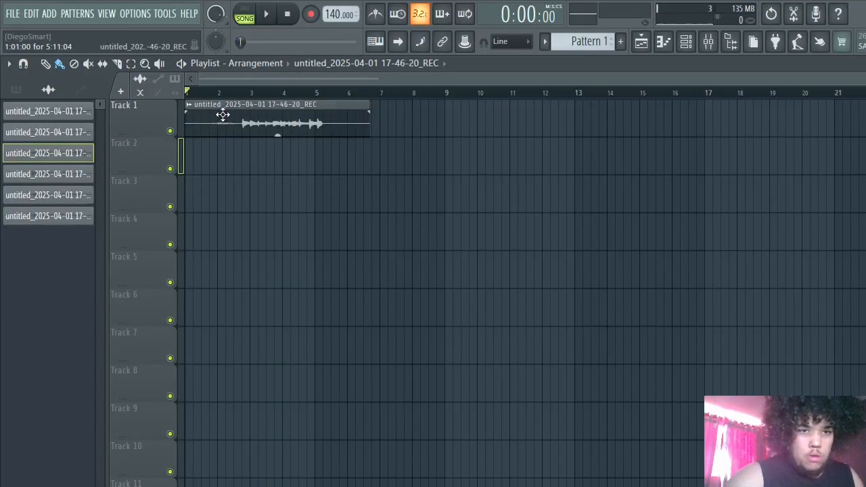
left_click(203, 159)
left_click_drag(238, 157, 212, 154)
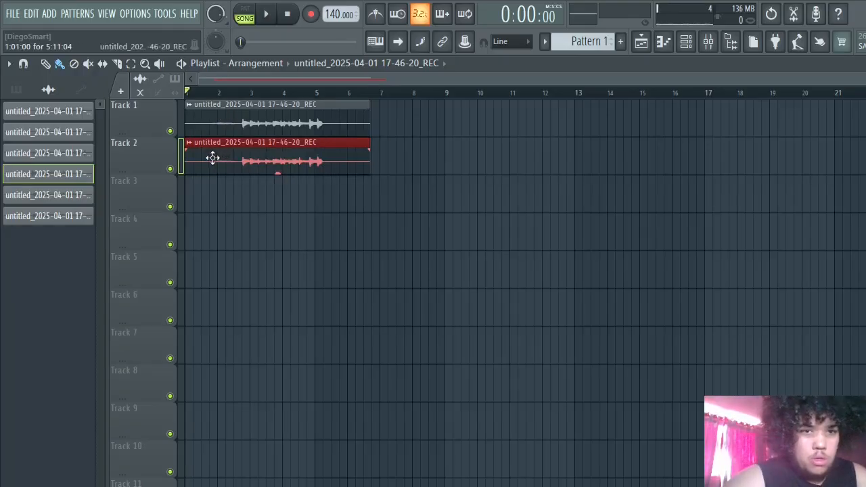
key("space")
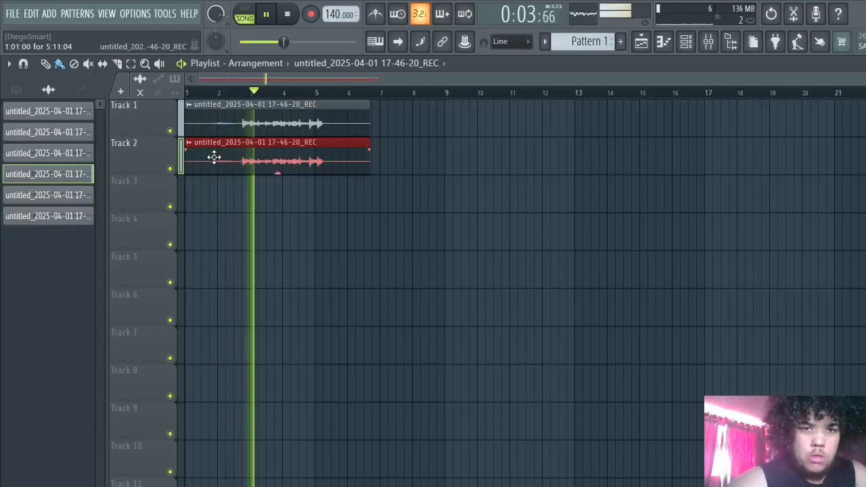
key("space")
- Mute Track 1 and pan the Track 2 clip's channel to the left
left_click(170, 130)
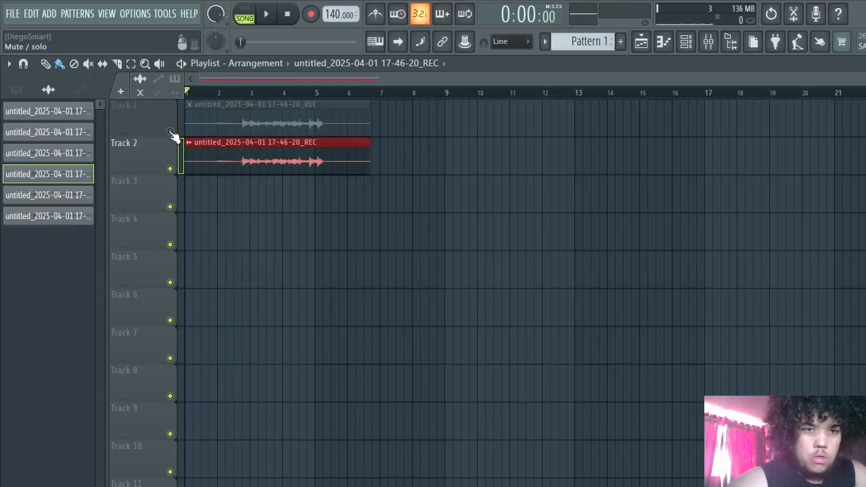
double_click(220, 149)
left_click_drag(373, 259, 374, 318)
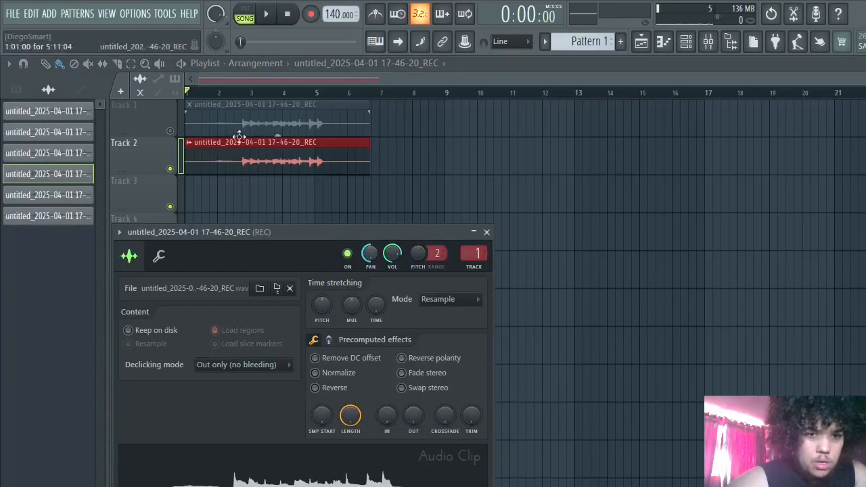
- Mute Track 2, unmute Track 1 and check the channel settings of the clip on Track 1
left_click(171, 145)
left_click(170, 168)
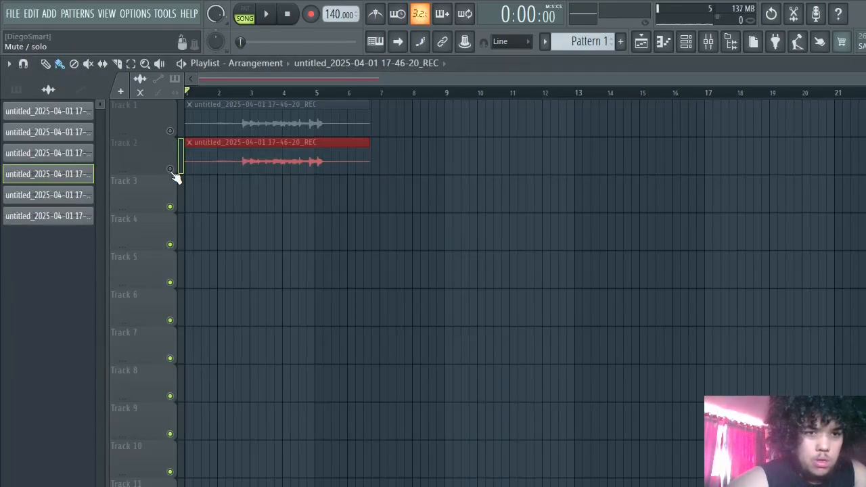
left_click(170, 130)
double_click(207, 114)
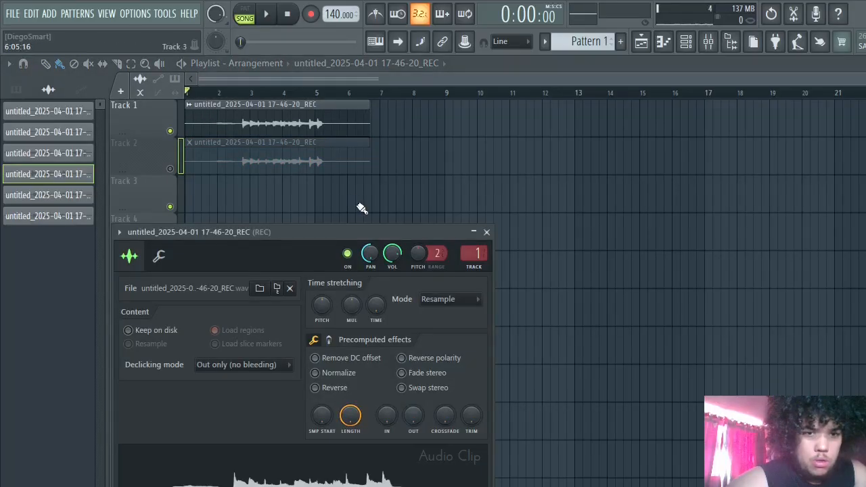
left_click(486, 233)
- Unmute Tracks 1 and 2 and open the Track 1 clip's channel settings
left_click(170, 131)
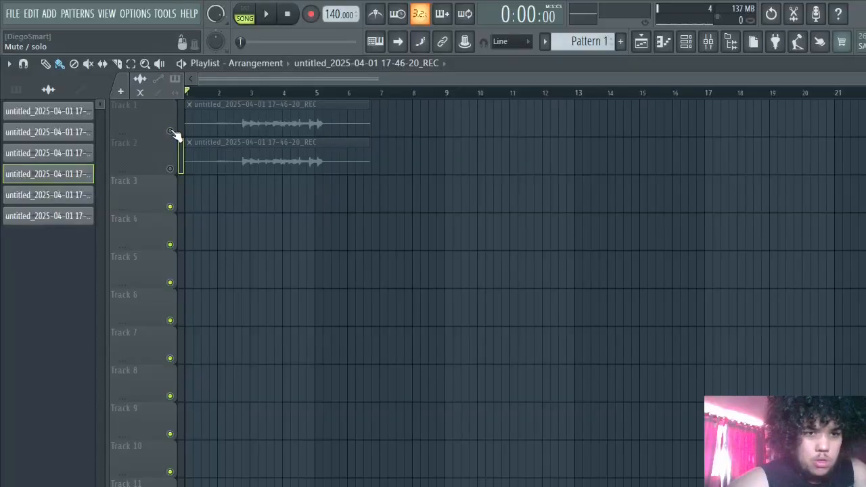
left_click(170, 131)
left_click(169, 169)
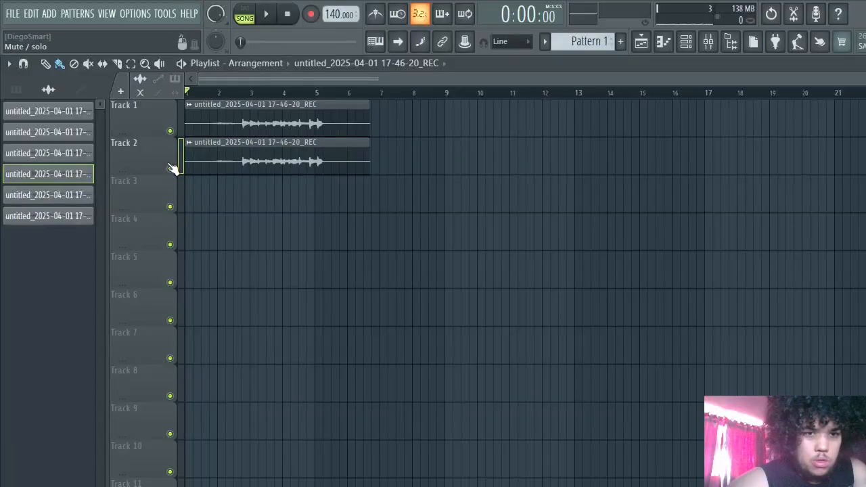
double_click(202, 126)
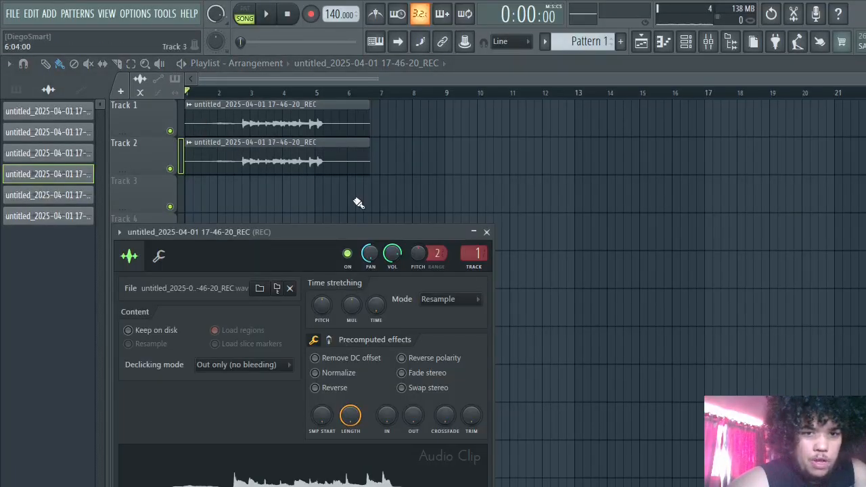
- Move the Track 2 clip to Track 3 and back, and check its channel settings
left_click_drag(238, 164, 248, 216)
double_click(240, 200)
double_click(260, 200)
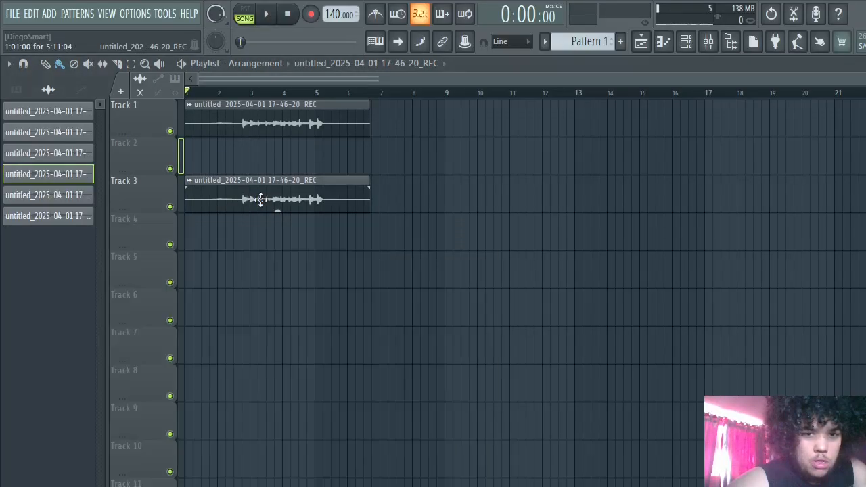
left_click_drag(260, 162, 260, 160)
double_click(163, 155)
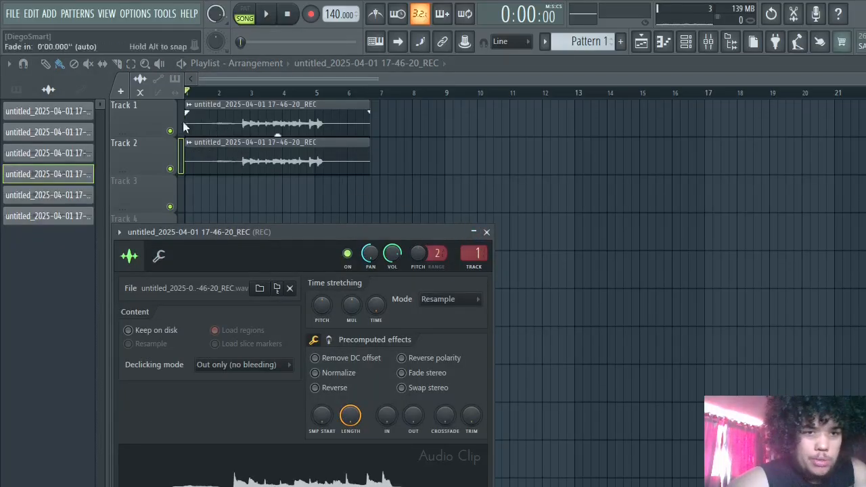
key("Escape")
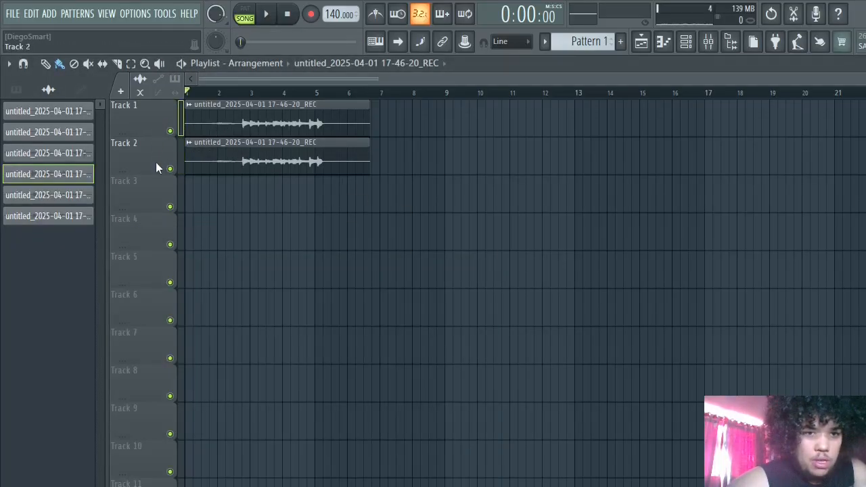
- Try routing the Track 2 clip to mixer track 2, return the routing to track 1, and play the arrangement
double_click(219, 149)
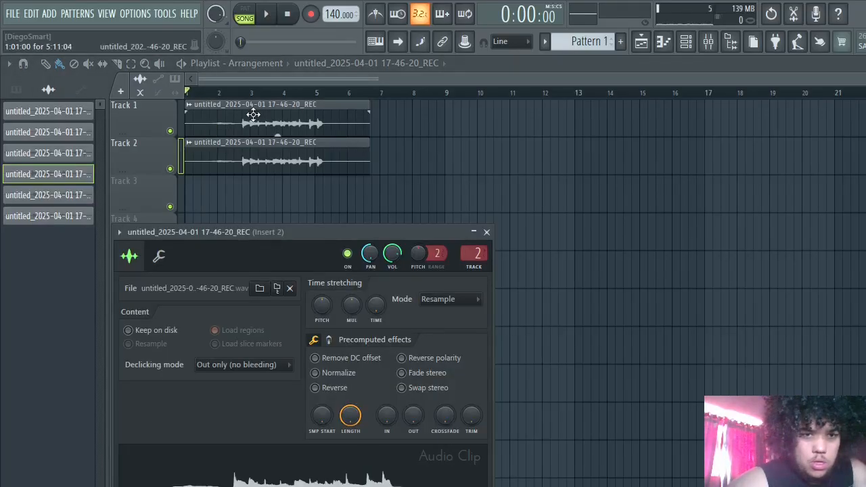
left_click(179, 132)
double_click(211, 120)
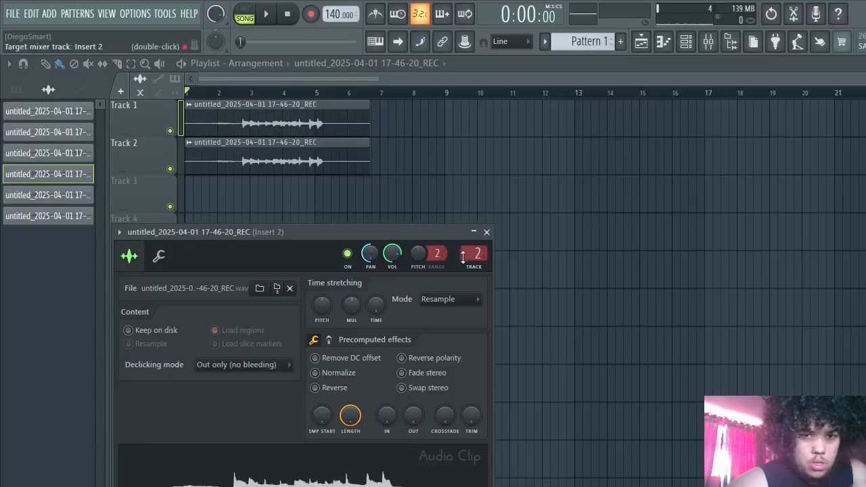
key("space")
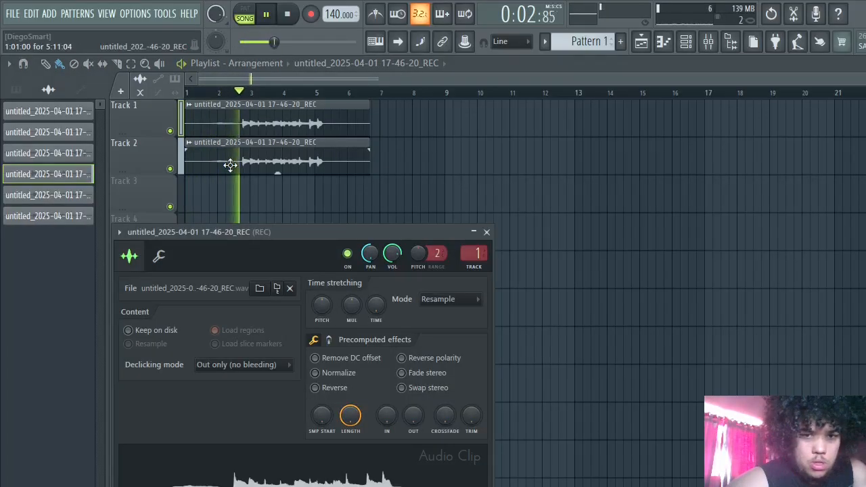
key("space")
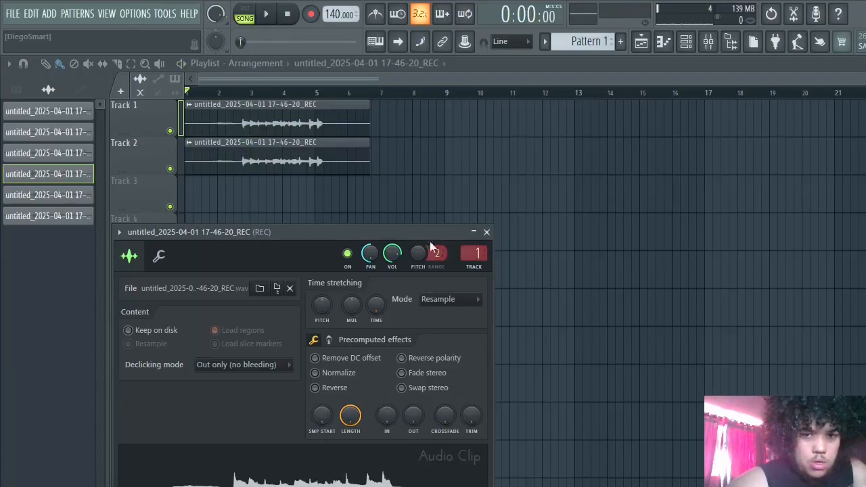
left_click(487, 232)
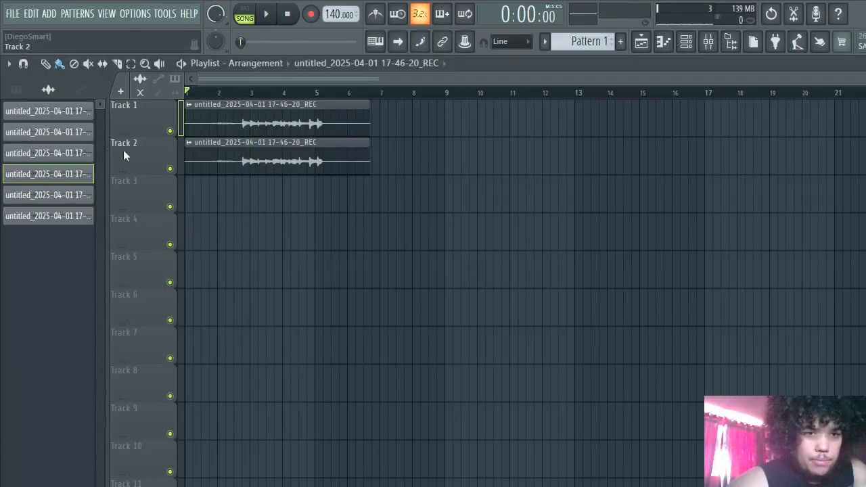
- Delete the duplicate clip from Track 2 and play the remaining Track 1 take
right_click(225, 167)
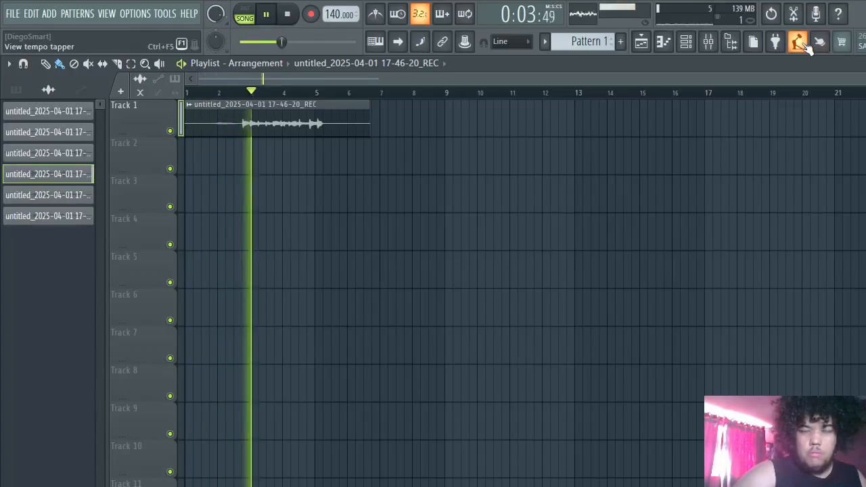
left_click(732, 42)
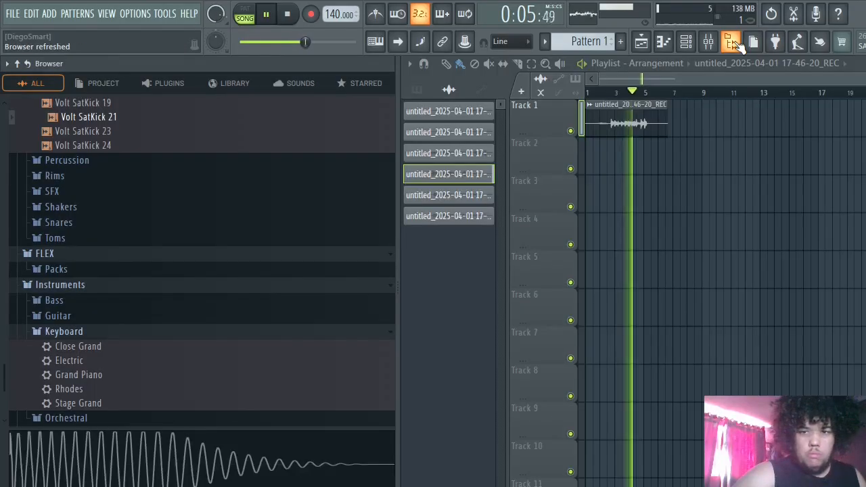
left_click(736, 43)
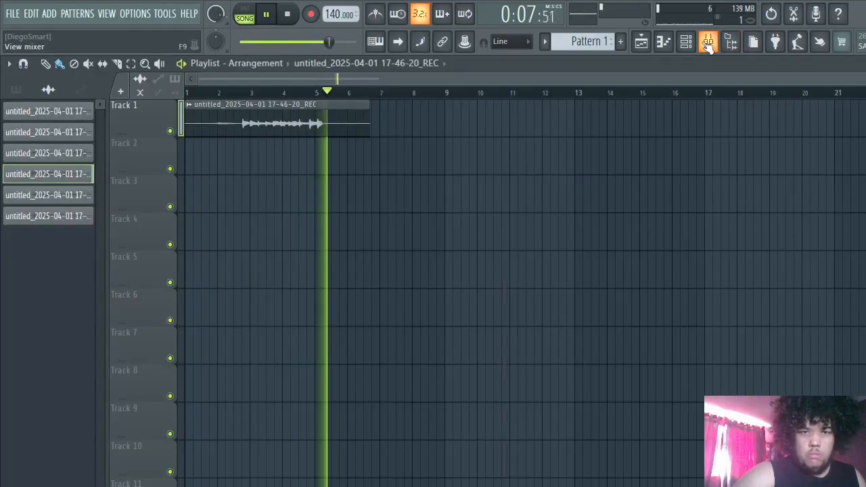
- Check the REC mixer track and reset the Track 1 clip's channel panning to centre
left_click(708, 42)
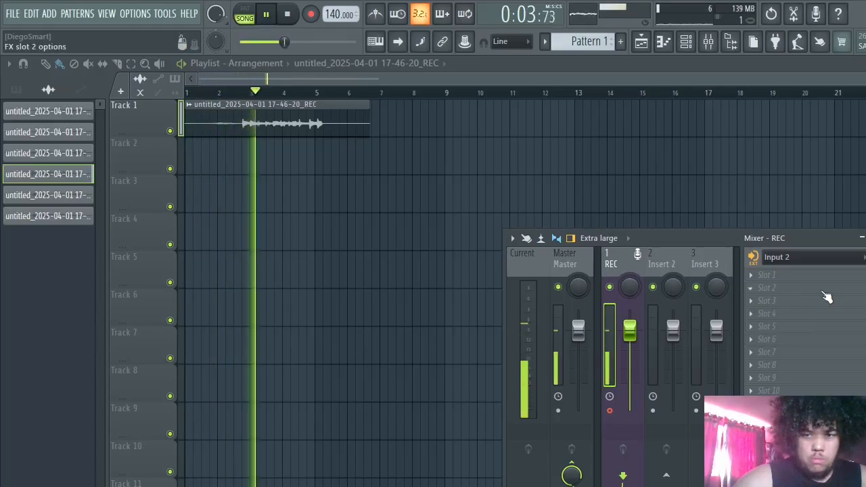
double_click(315, 125)
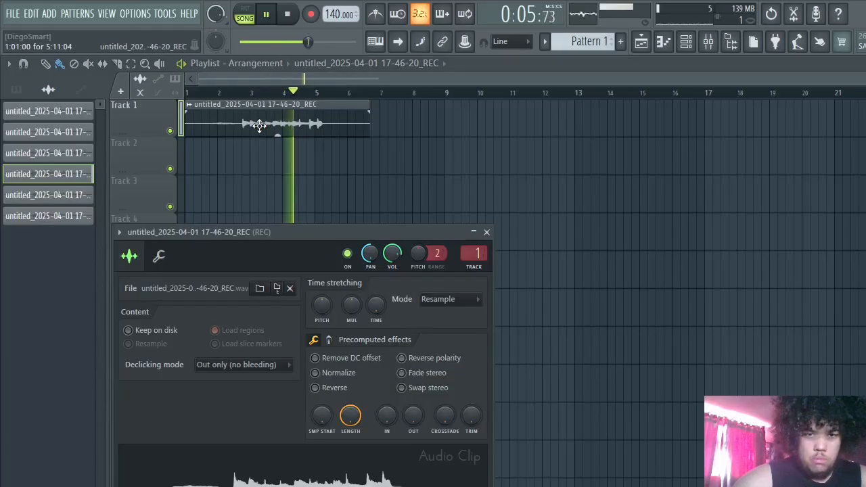
left_click_drag(371, 253, 370, 218)
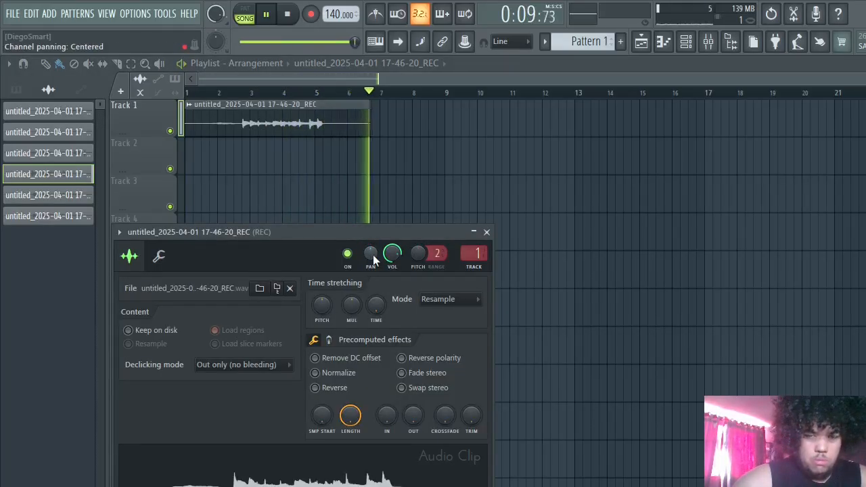
- Open the full effect plugin list for slot 1 of the REC mixer track and look through its VST entries
left_click(708, 42)
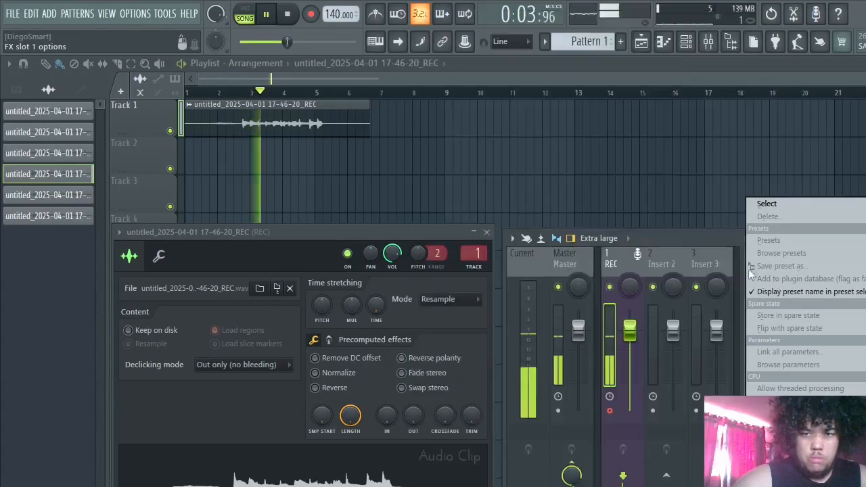
left_click(617, 306)
left_click(771, 283)
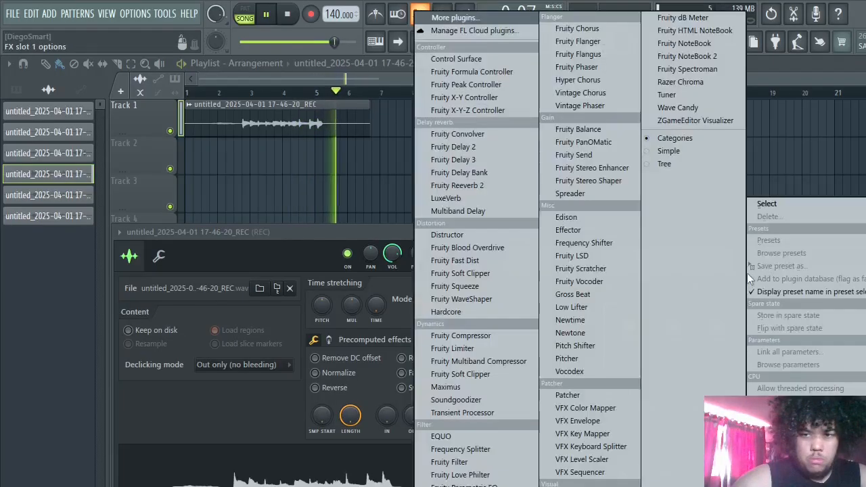
left_click(474, 21)
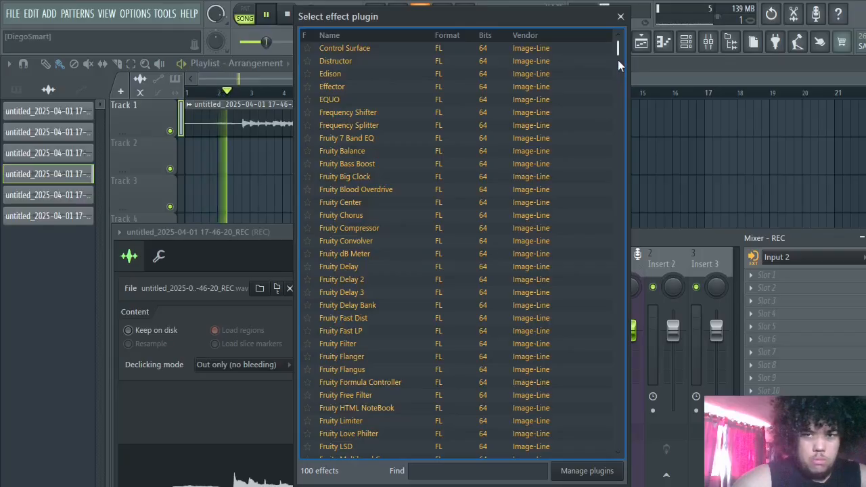
left_click_drag(618, 49, 608, 476)
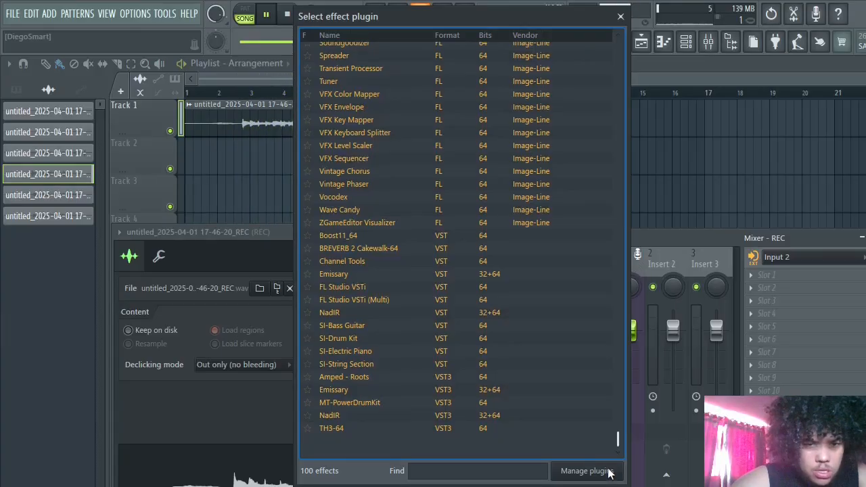
mouse_move(617, 445)
left_mouse_down()
mouse_move(631, 331)
mouse_move(618, 439)
left_mouse_up()
- Search the effect plugin list for "nin" and clear the search
left_click(509, 471)
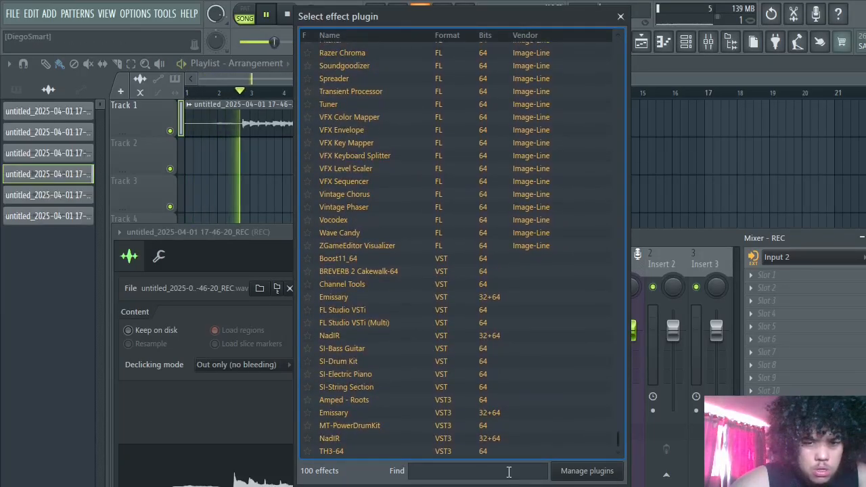
type("neu")
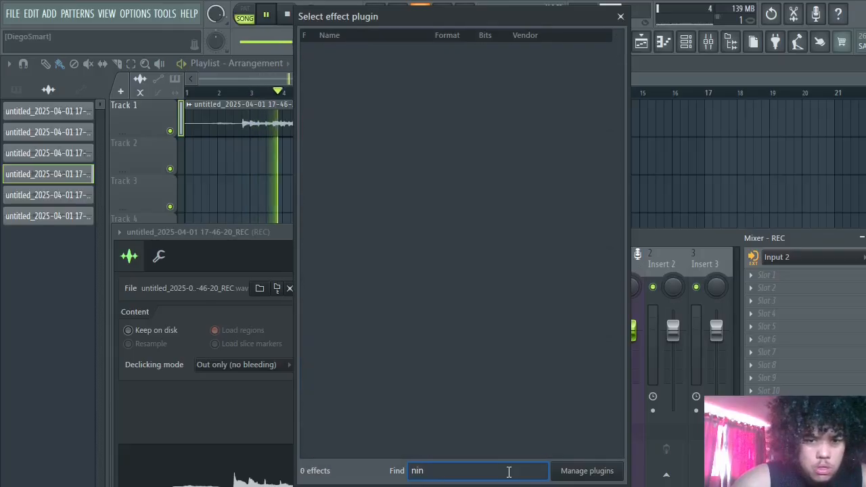
key("BackSpace")
key("BackSpace")
key("BackSpace")
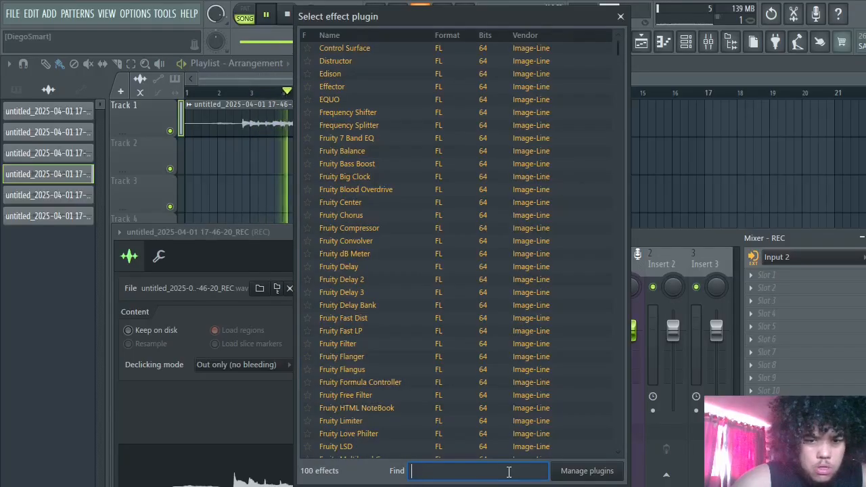
- Check the plugin manager's search paths and look through the installed VST and VST3 plugins
left_click(587, 472)
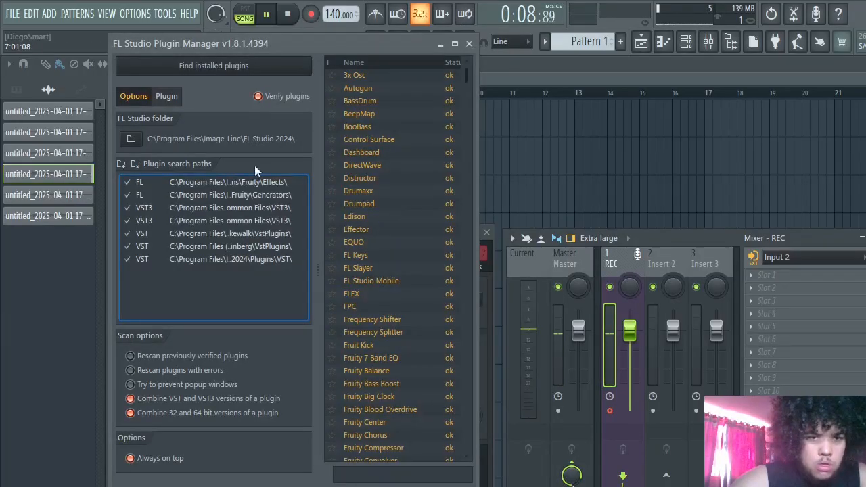
left_click(155, 223)
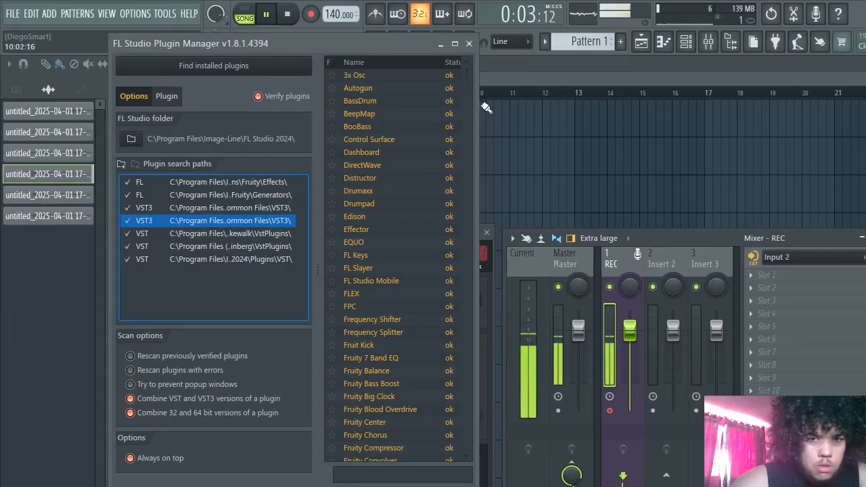
left_click_drag(468, 89, 472, 443)
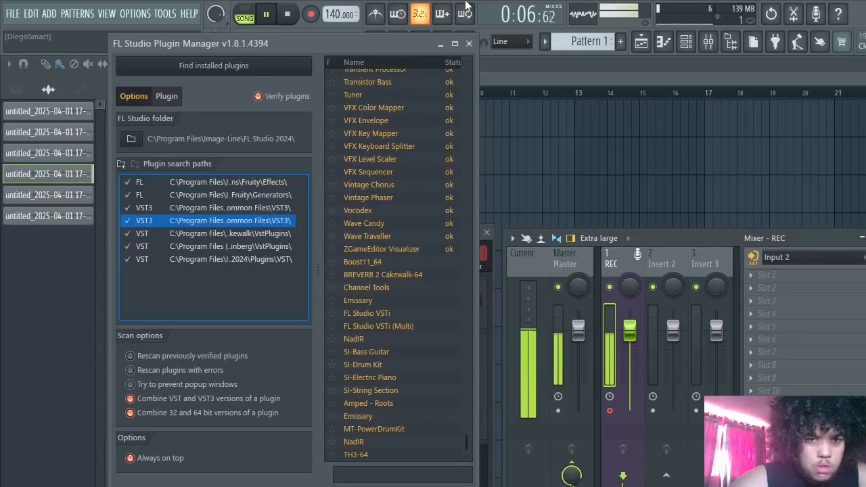
left_click(469, 43)
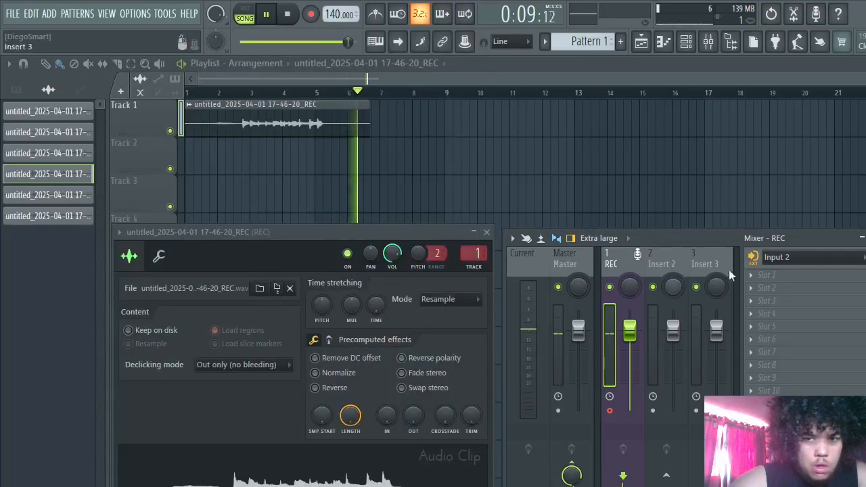
- Load the VST3 version of Emissary into slot 1 of the REC mixer track
left_click(779, 273)
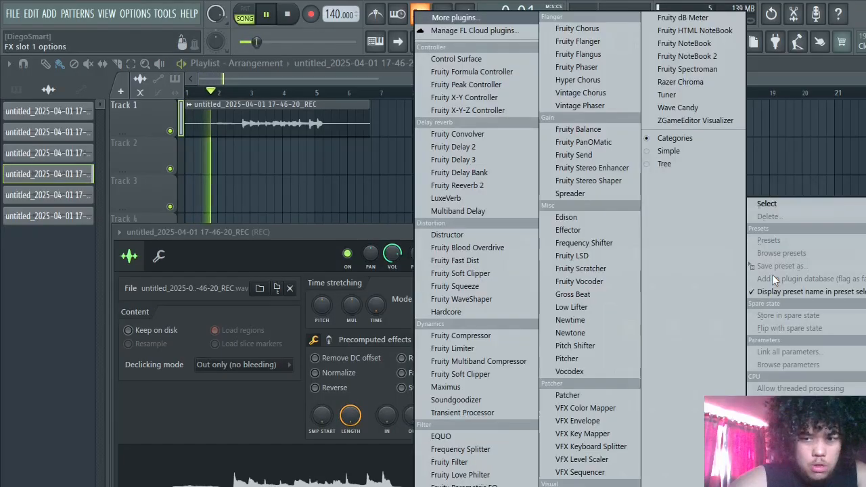
left_click(470, 22)
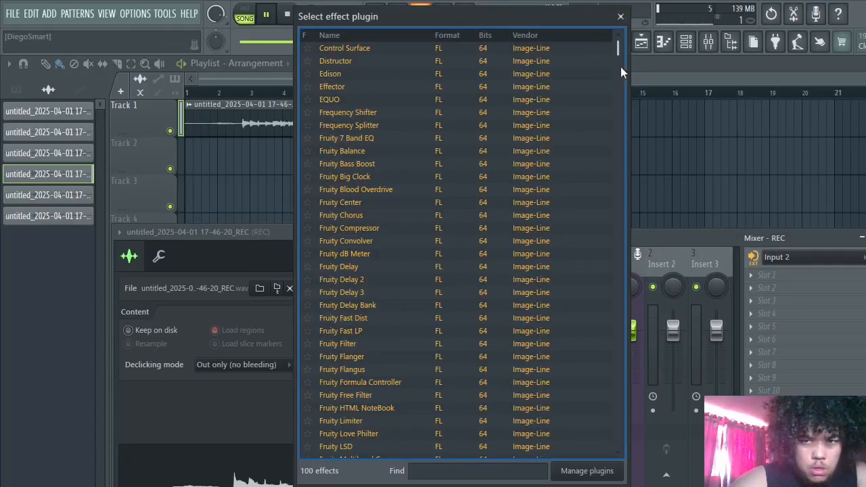
left_click_drag(619, 44, 584, 437)
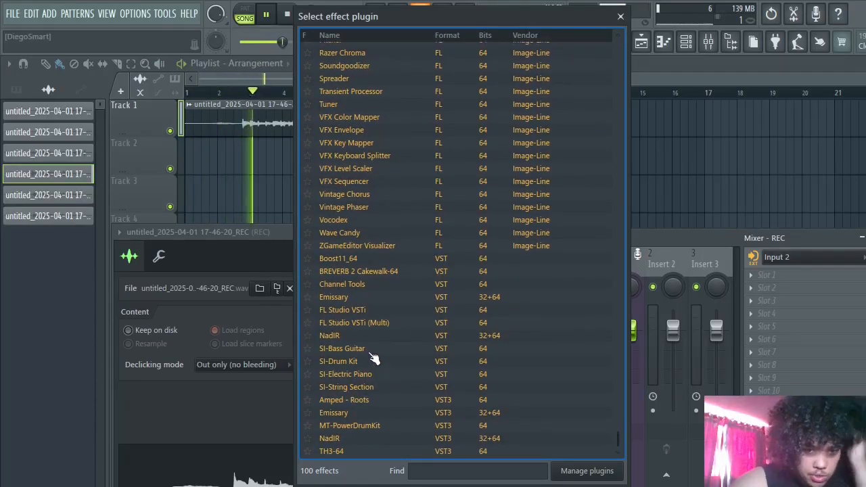
left_click(354, 414)
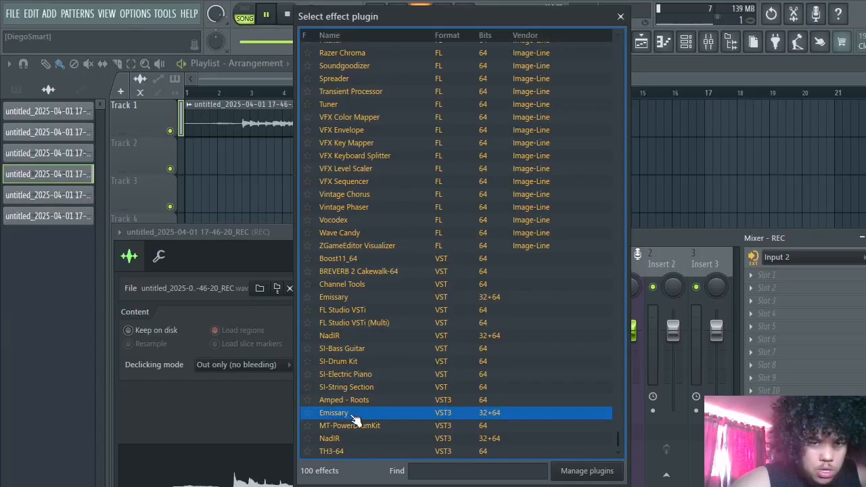
double_click(353, 416)
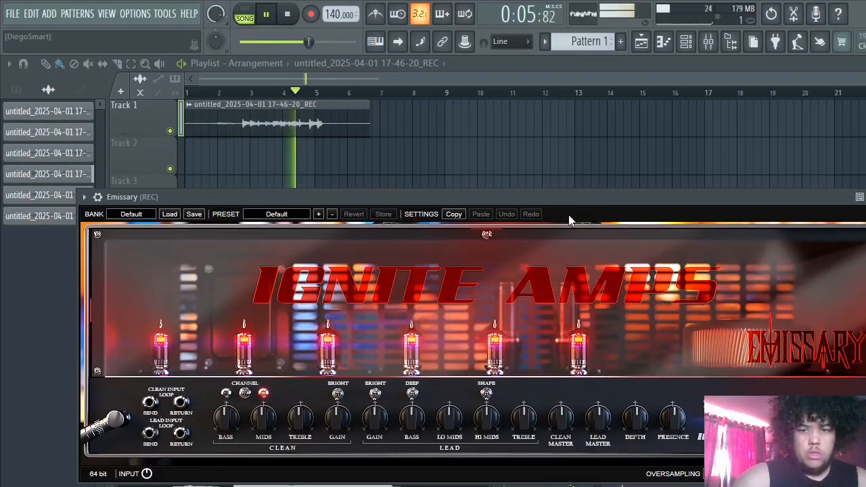
- Set Emissary's routing to Stereo and stop playback
left_click_drag(572, 202, 587, 119)
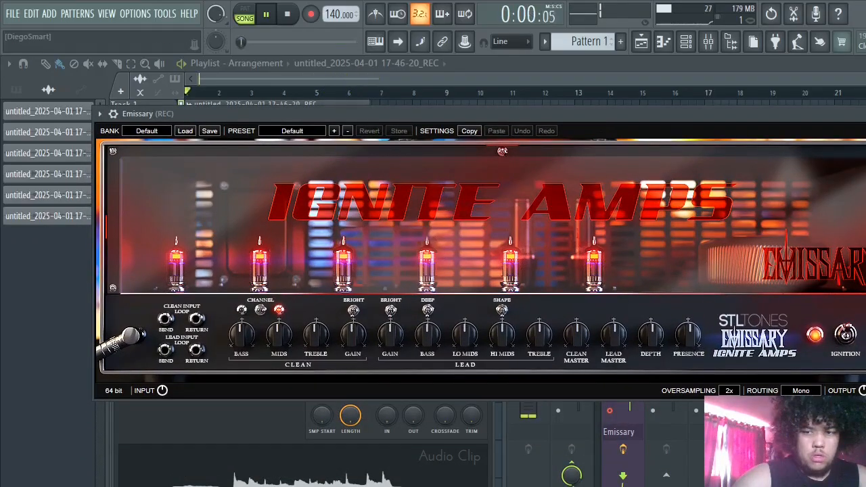
left_click(801, 414)
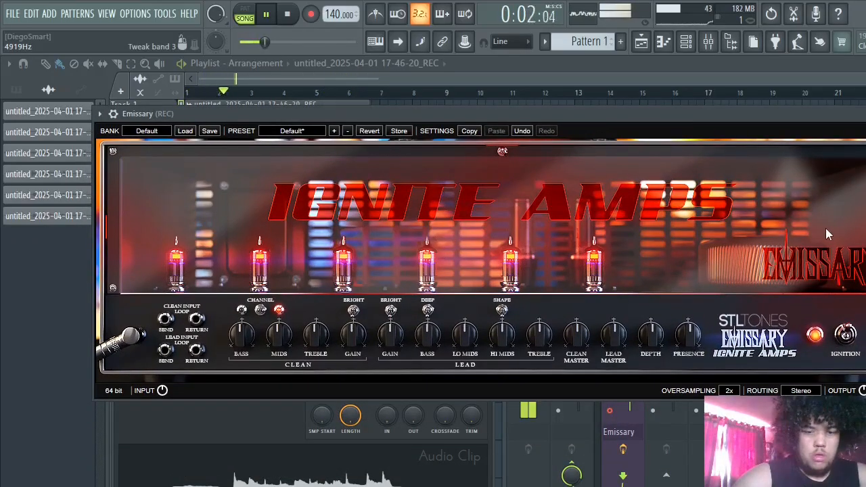
key("space")
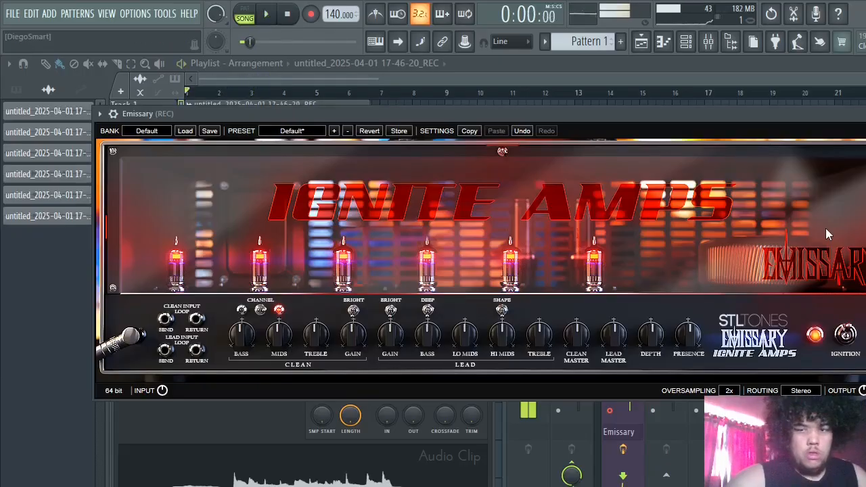
- Load the VST version of the NadIR cab processor into slot 2 of the REC mixer track
left_click_drag(815, 115, 569, 57)
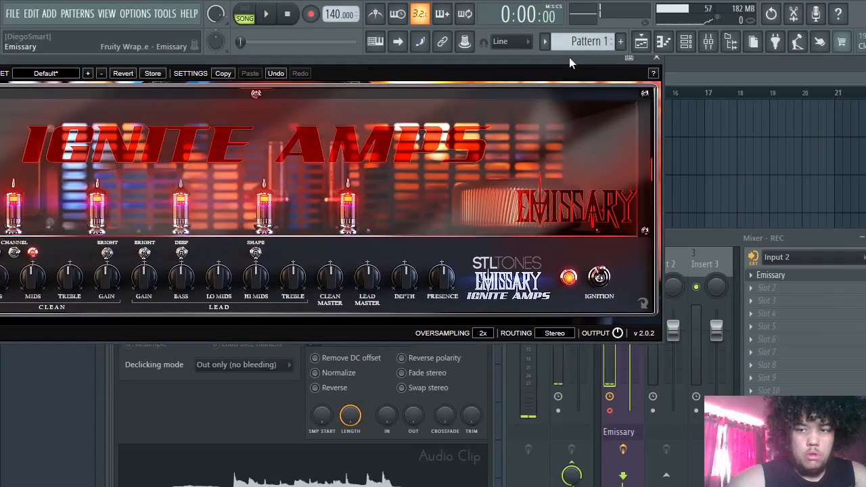
left_click(765, 291)
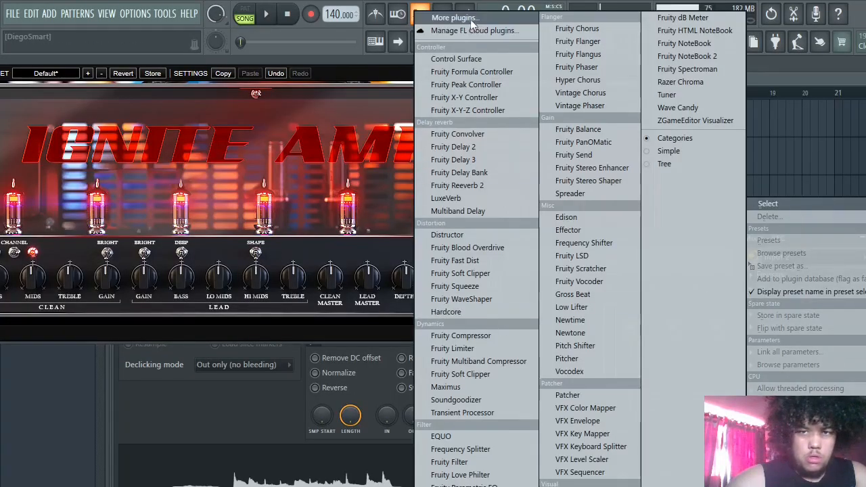
left_click(472, 20)
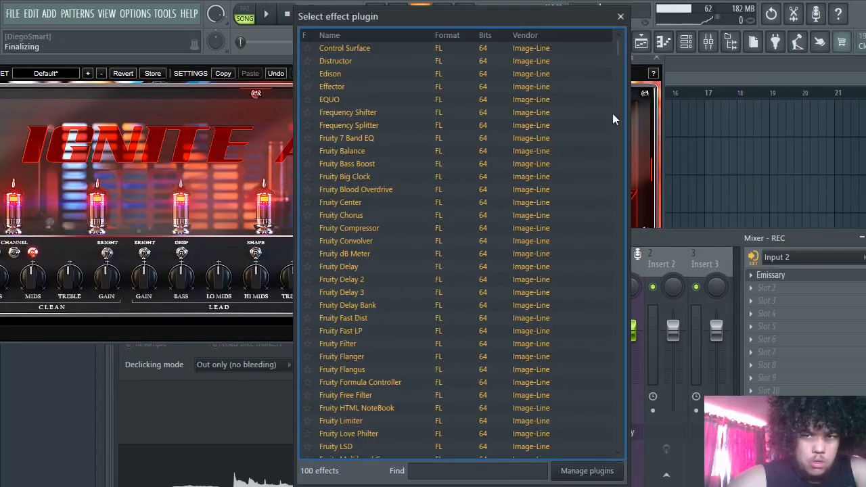
left_click_drag(615, 44, 590, 472)
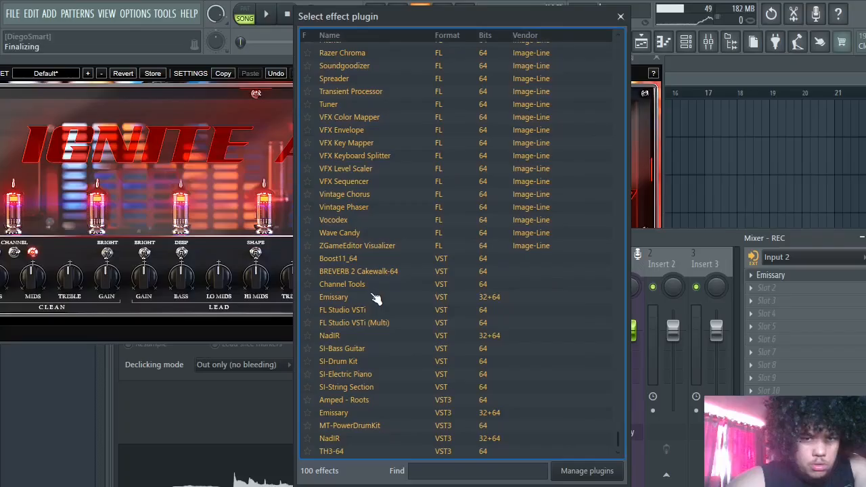
left_click(364, 339)
double_click(364, 338)
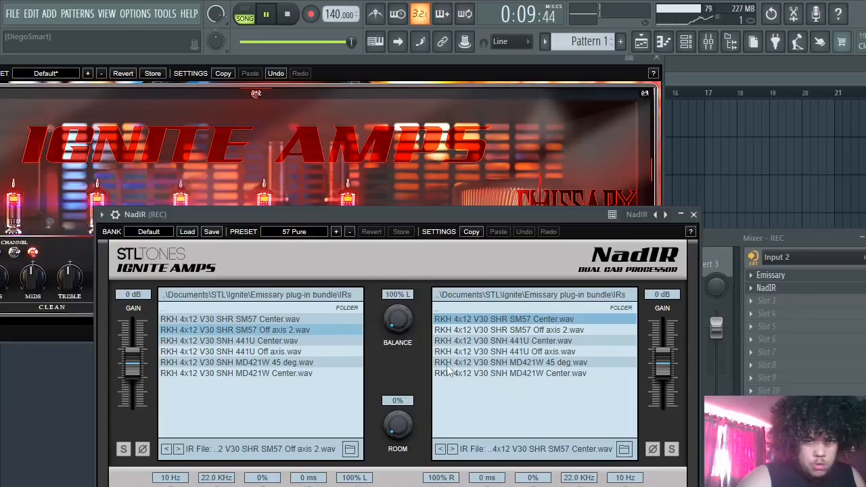
- Set NadIR's routing to Stereo and use RKH 4x12 V30 SHR SM57 Center.wav as the left-channel impulse response
left_click_drag(495, 214, 501, 129)
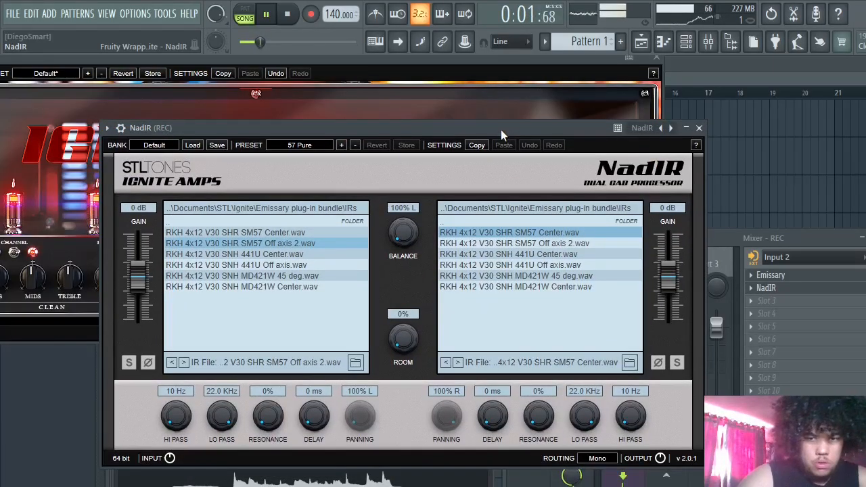
left_click(596, 458)
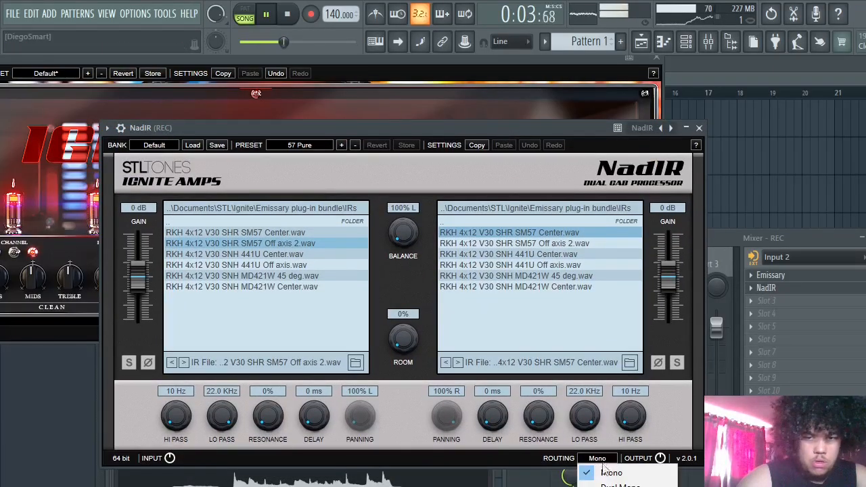
left_click(612, 486)
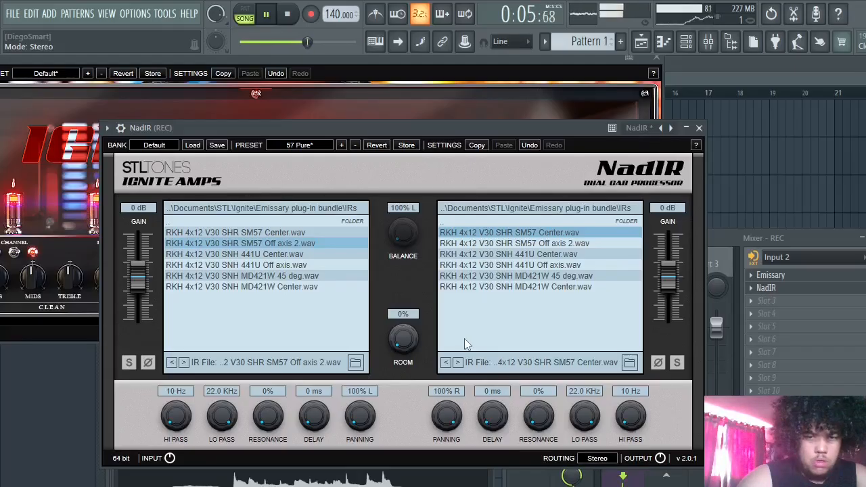
left_click(315, 232)
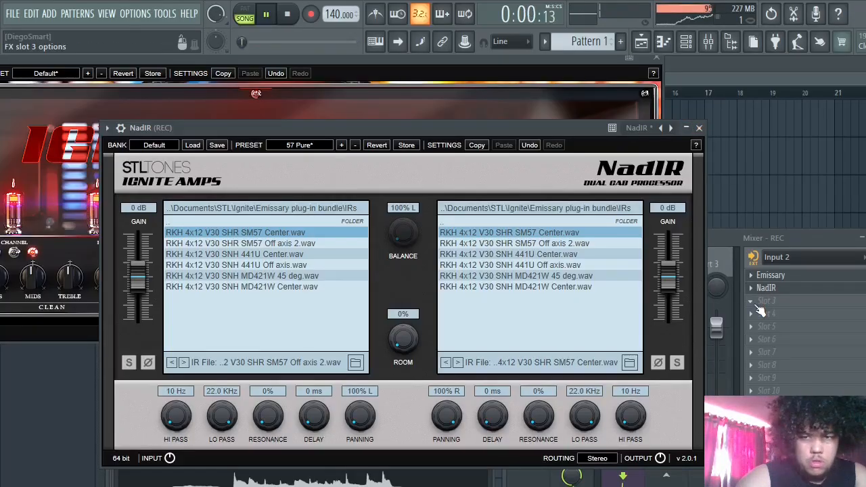
- Stop playback and minimise the NadIR window
left_click(759, 306)
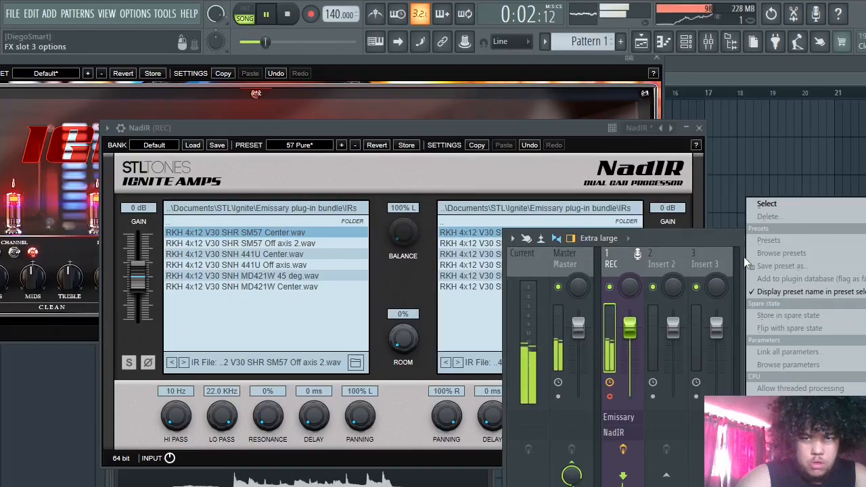
left_click(711, 237)
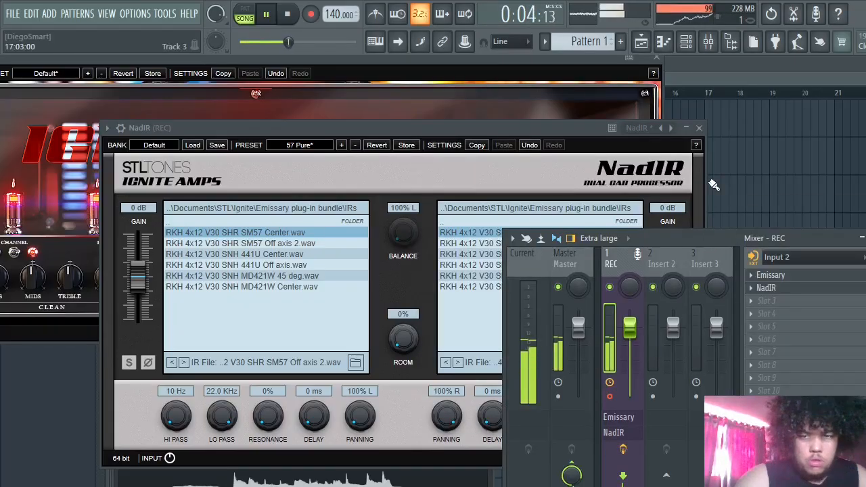
key("space")
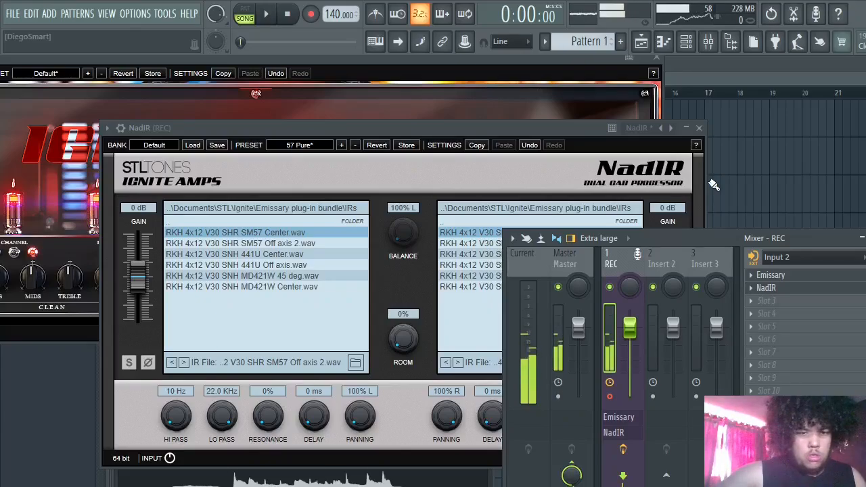
left_click(686, 128)
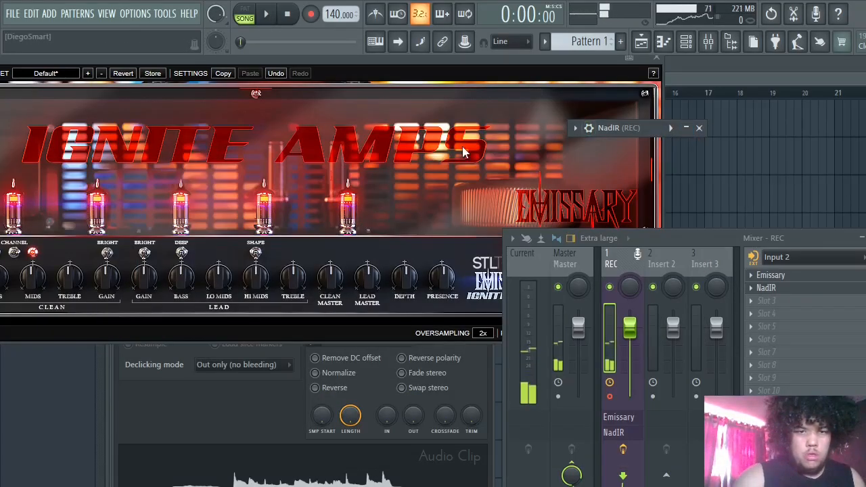
- Lower Emissary's clean gain and set its lead gain to about 0.145
left_click(301, 230)
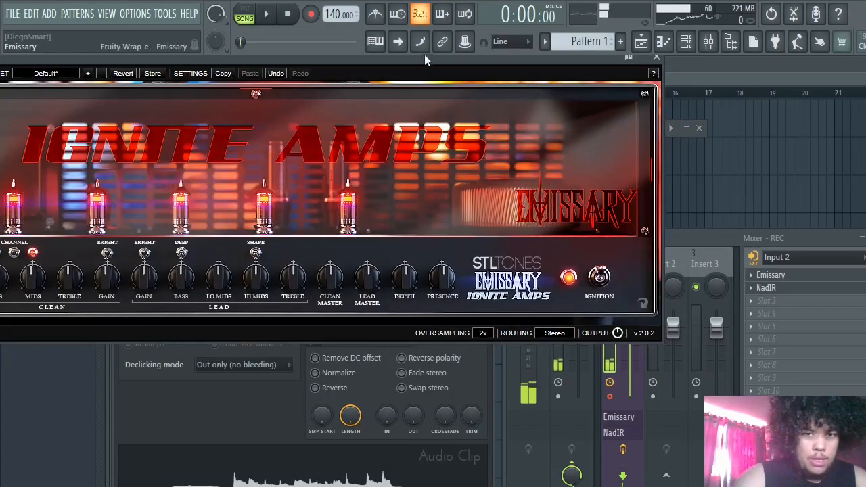
left_click_drag(589, 63, 713, 56)
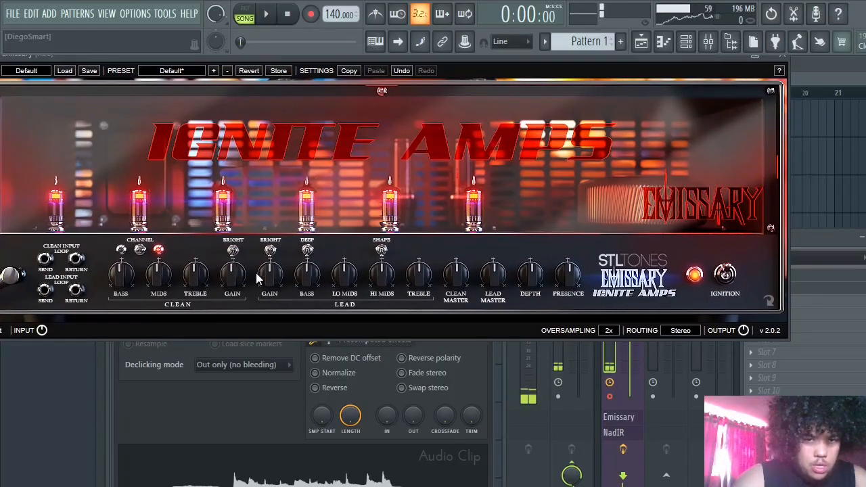
mouse_move(264, 279)
left_mouse_down()
mouse_move(264, 290)
mouse_move(241, 291)
mouse_move(243, 302)
mouse_move(262, 292)
left_mouse_up()
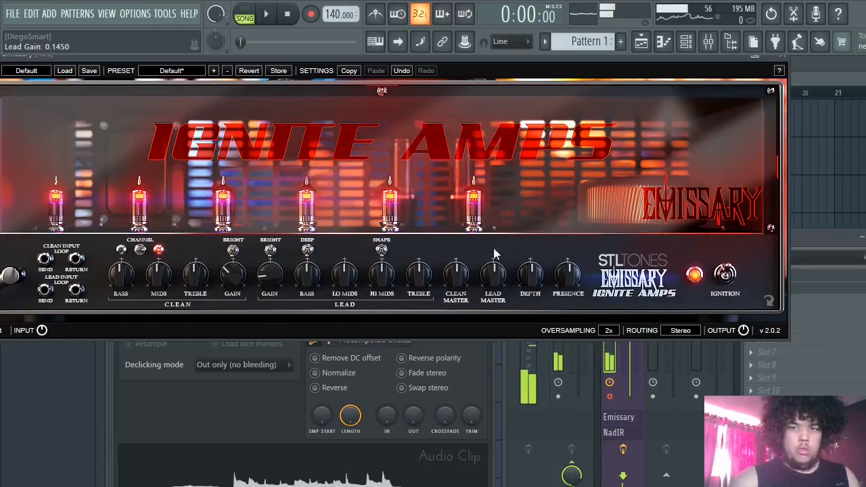
- Replace Emissary in slot 1 of the REC track with the VST3 plugin Amped - Roots and reopen its window
left_click(782, 55)
left_click(750, 275)
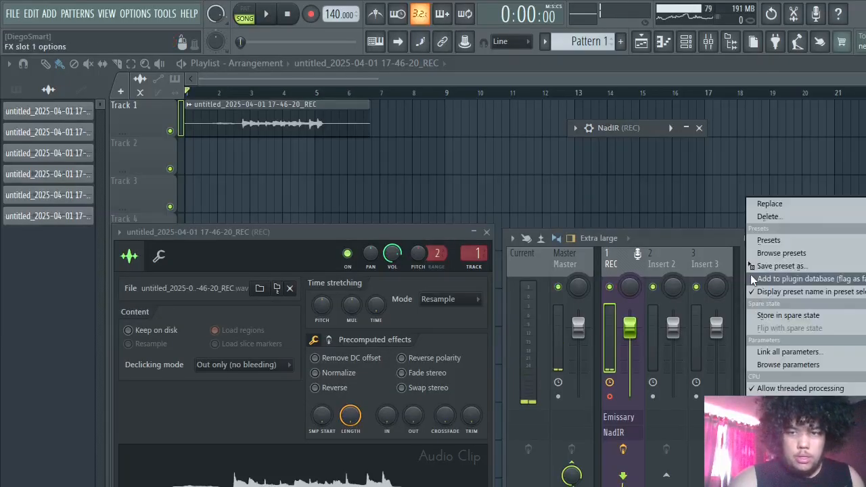
mouse_move(770, 204)
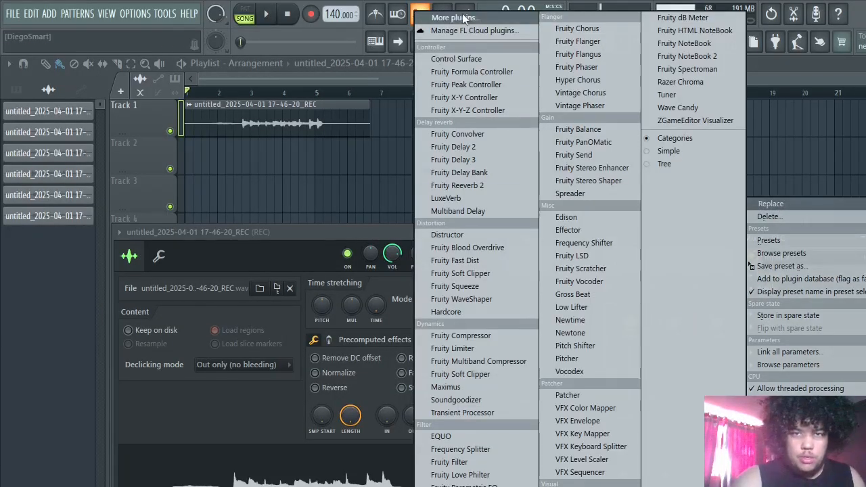
left_click(464, 18)
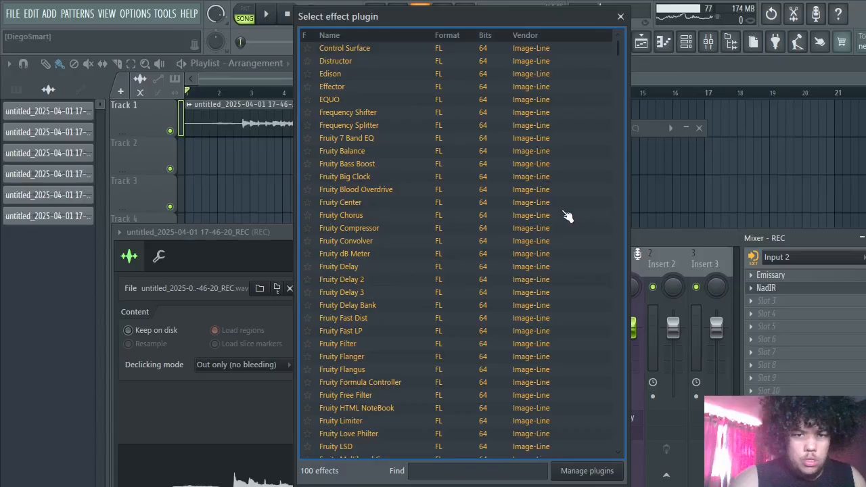
left_click_drag(619, 44, 618, 439)
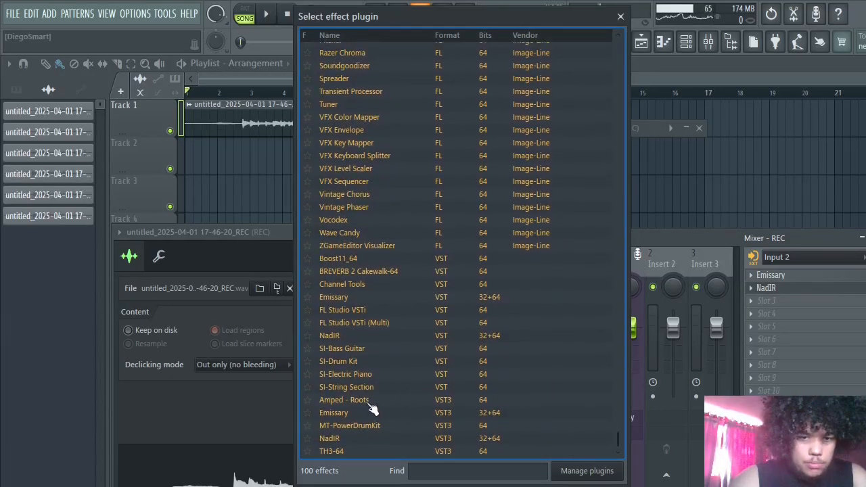
double_click(371, 402)
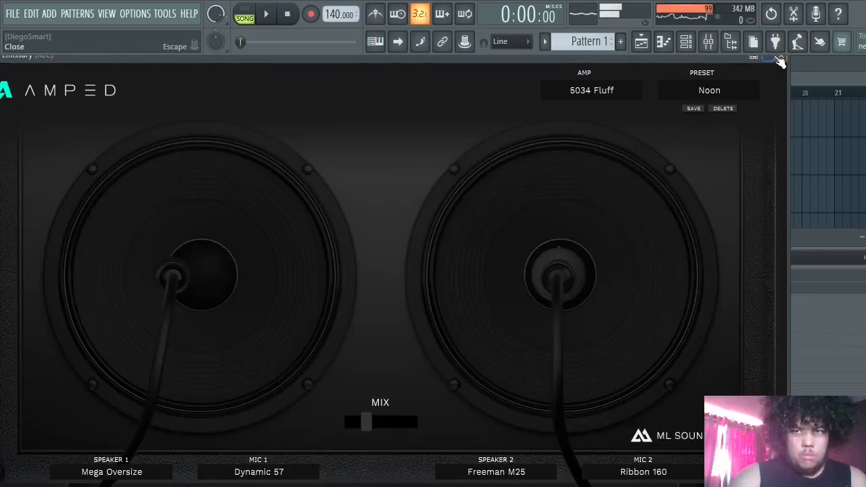
left_click(781, 57)
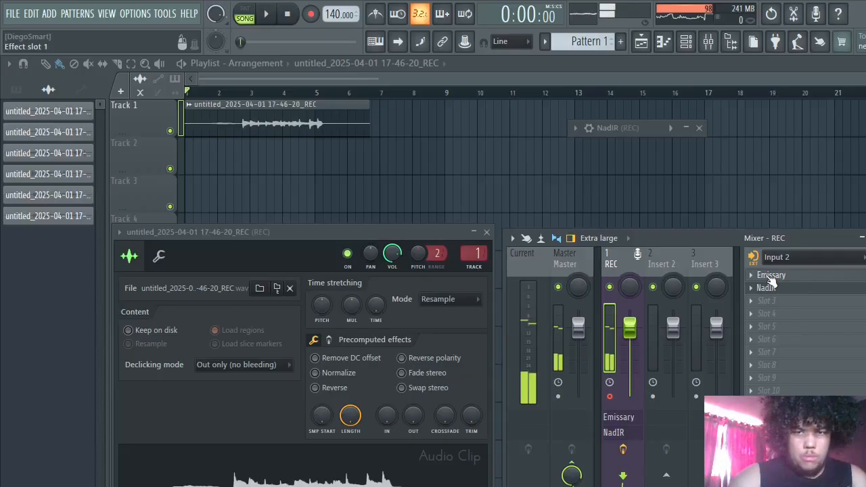
left_click(771, 276)
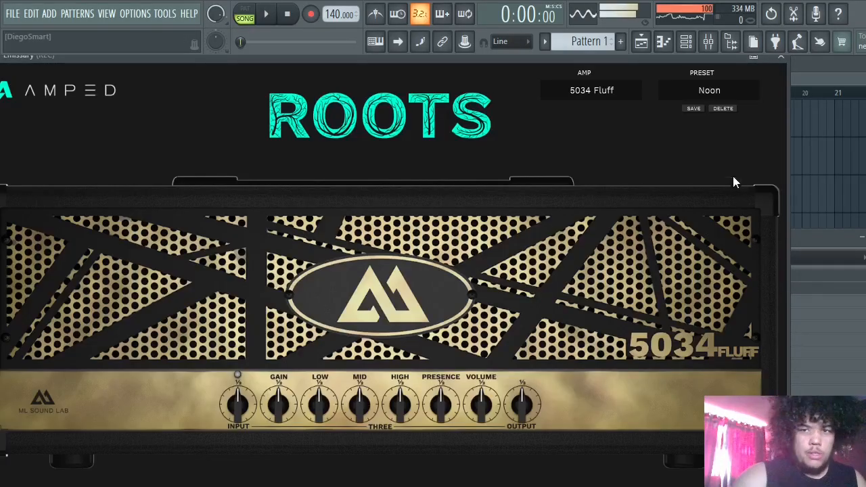
- Close the Roots window and replace the plugin in slot 1 of the REC track with the VST3 version of Emissary
left_click(782, 61)
left_click(753, 277)
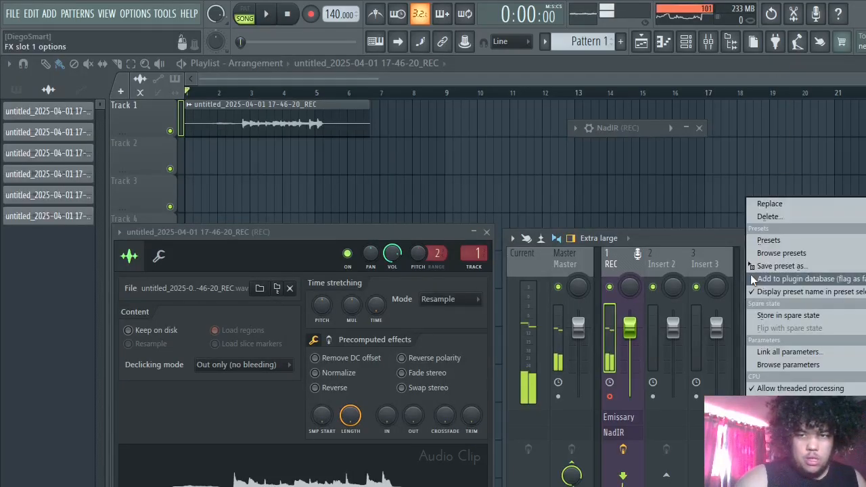
mouse_move(785, 206)
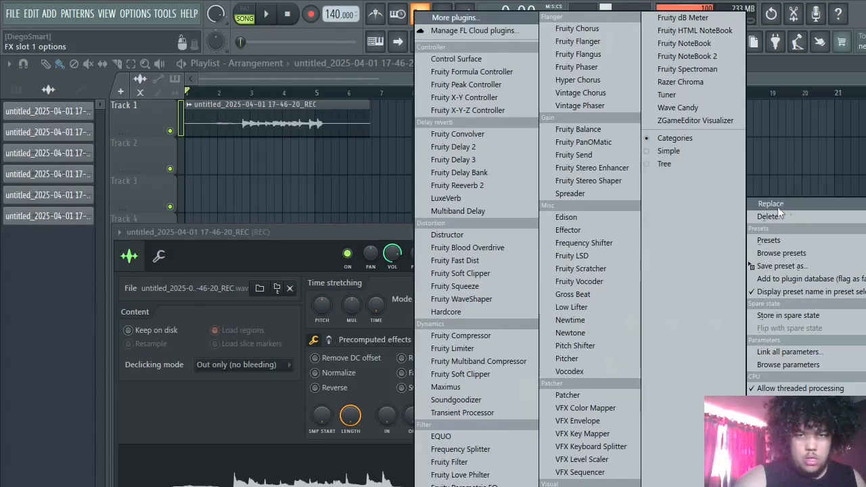
left_click(481, 17)
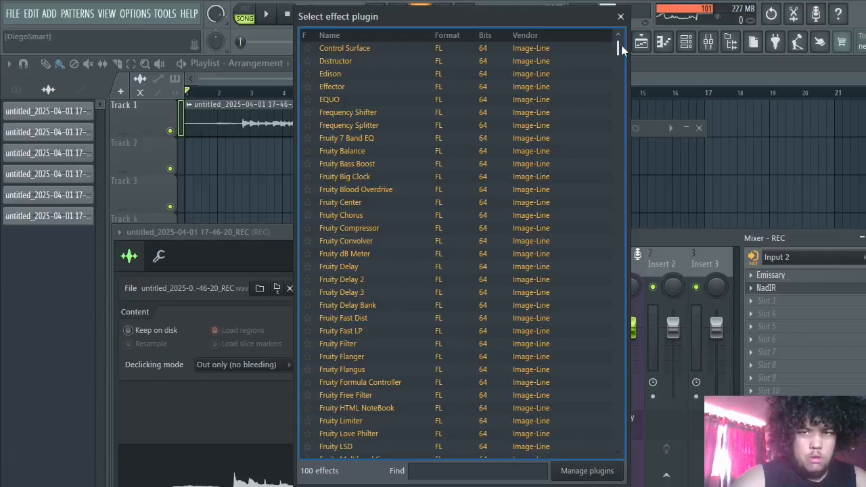
left_click_drag(616, 55, 583, 468)
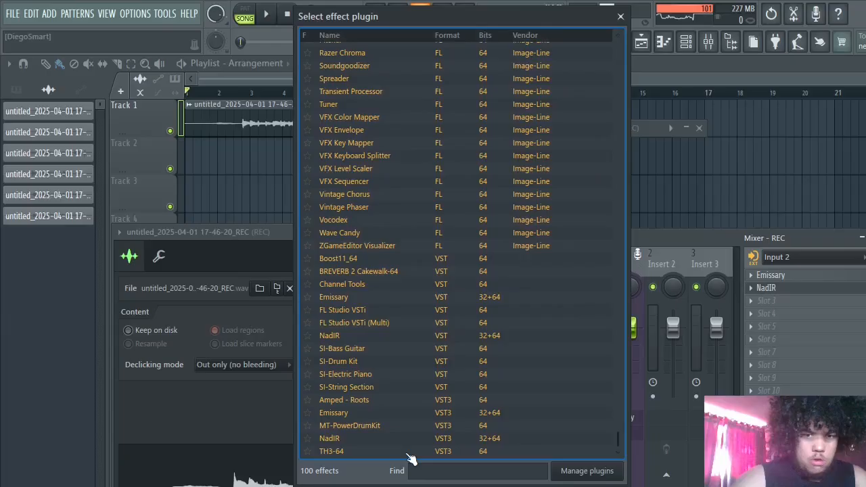
left_click(360, 414)
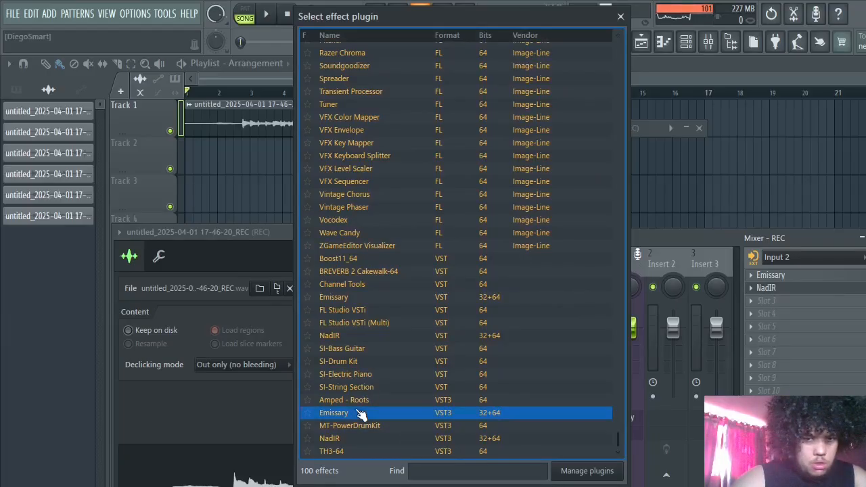
double_click(360, 414)
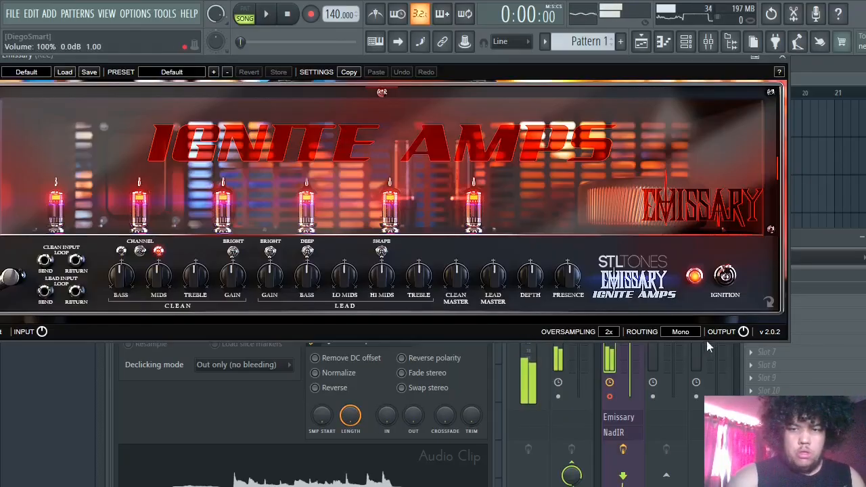
- Set Emissary's routing to Stereo and turn down its lead gain, comparing the sound with the amp's power off and on
left_click(680, 331)
left_click(687, 362)
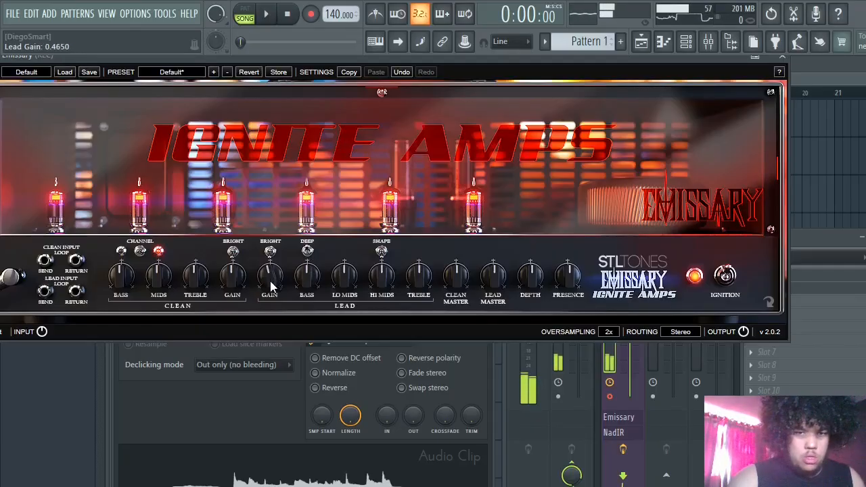
left_click_drag(270, 284, 273, 316)
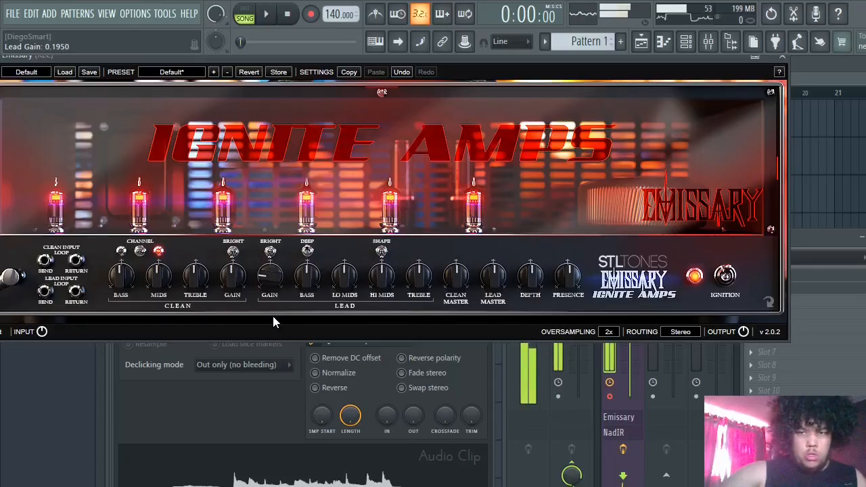
left_click(726, 276)
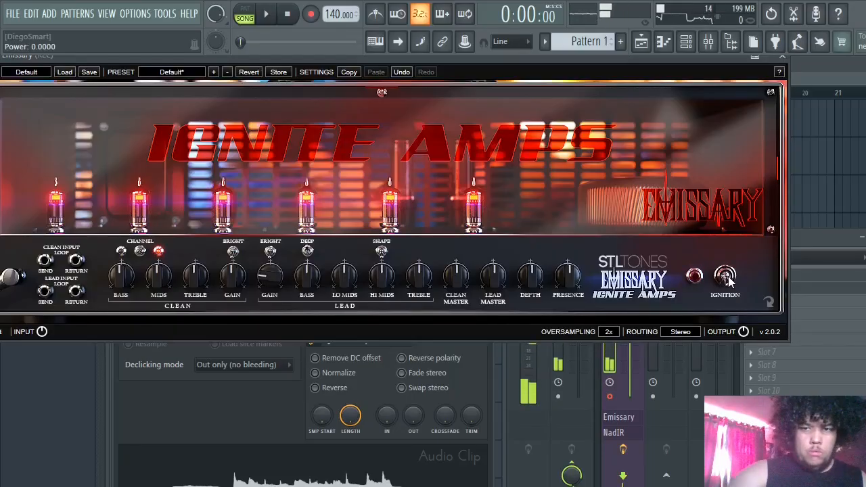
left_click(726, 276)
- Raise Emissary's lead gain slightly while playing the recorded take, and close the amp window and stop playback
key("space")
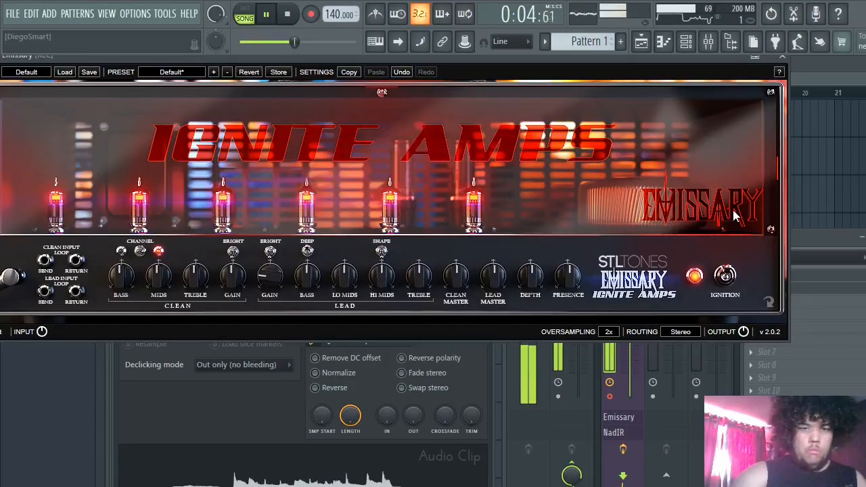
left_click_drag(272, 276, 282, 248)
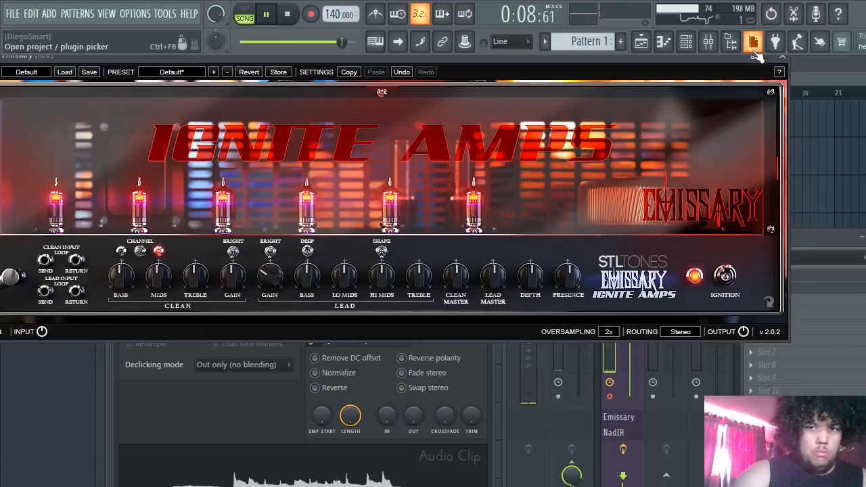
left_click(782, 61)
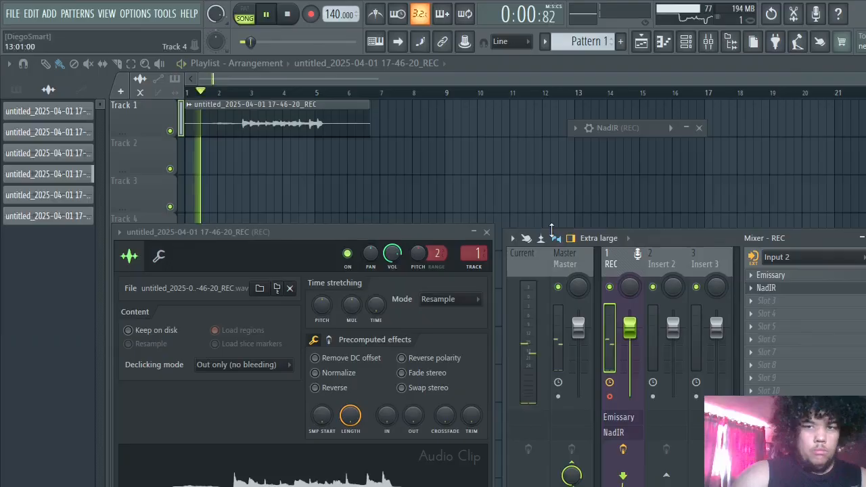
key("space")
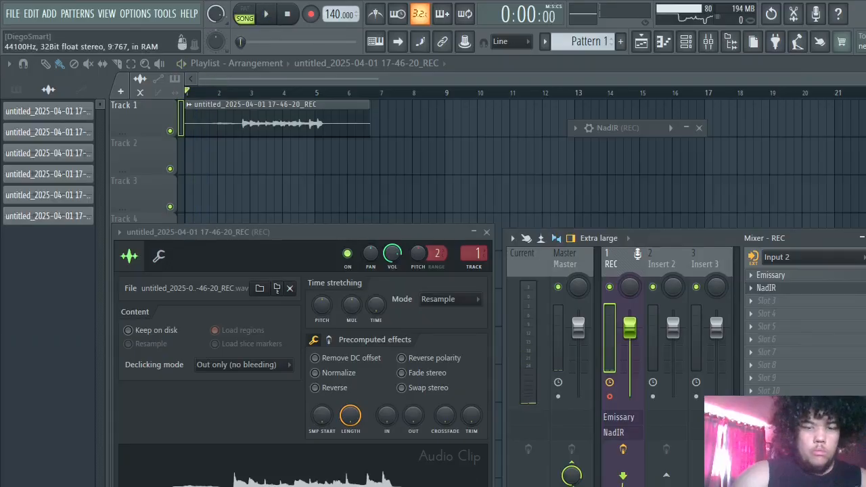
- Browse the full list of effect plugins, down to the VST and VST3 entries, for slot 3 of the REC track
left_click(762, 301)
left_click(454, 17)
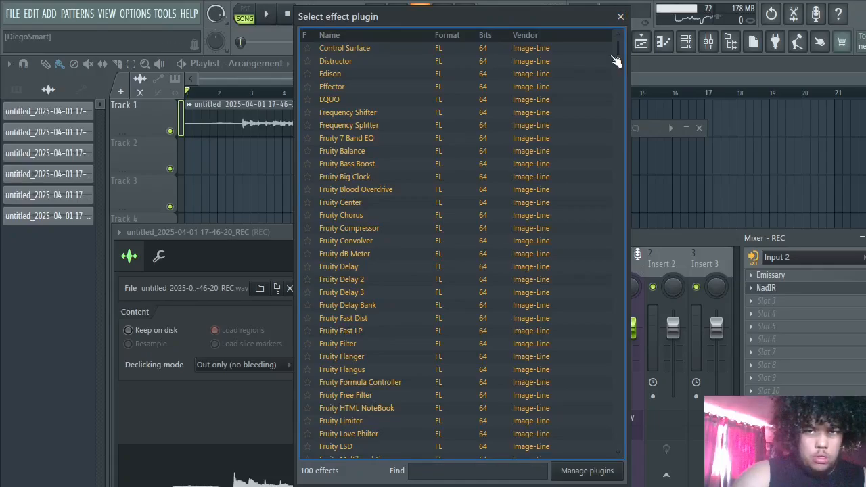
scroll(619, 129, "down", 6)
scroll(589, 381, "down", 12)
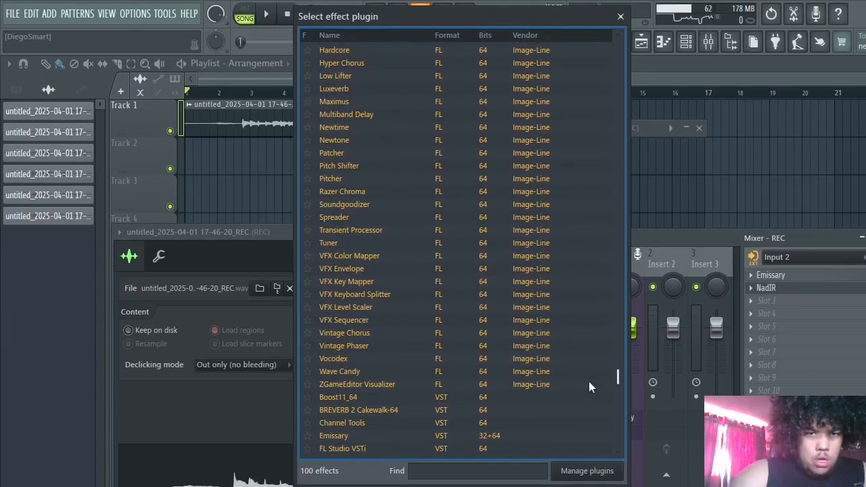
scroll(589, 381, "down", 6)
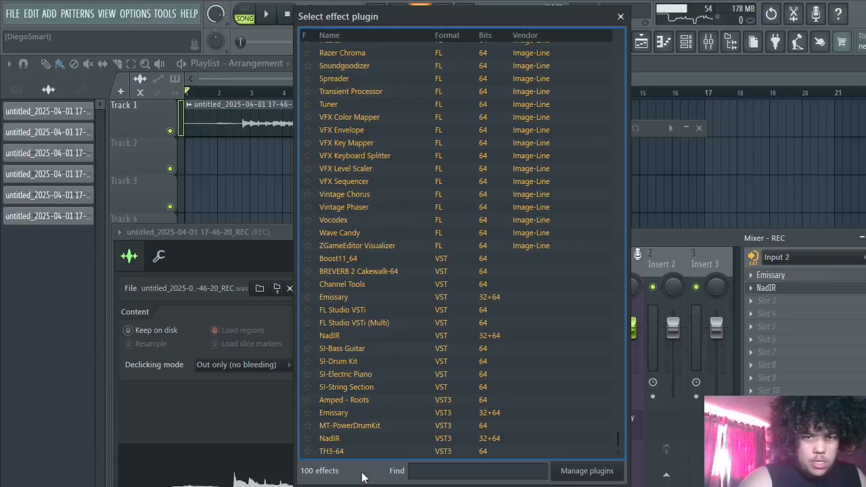
key("super")
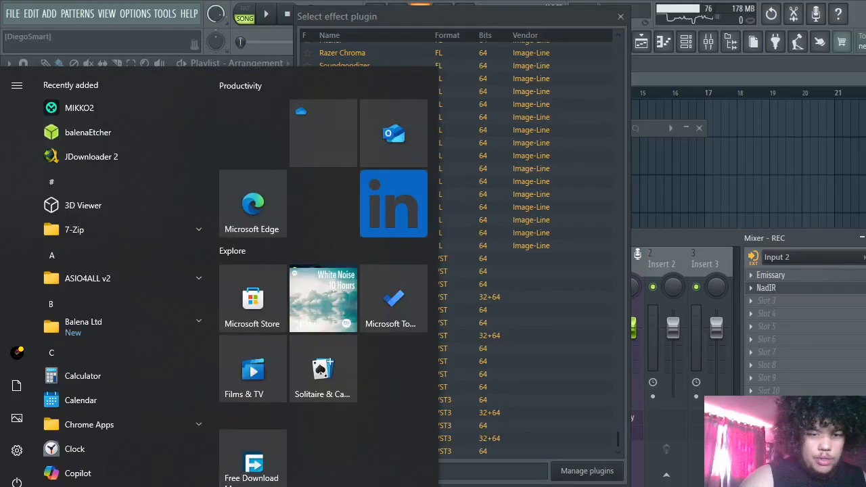
key("Escape")
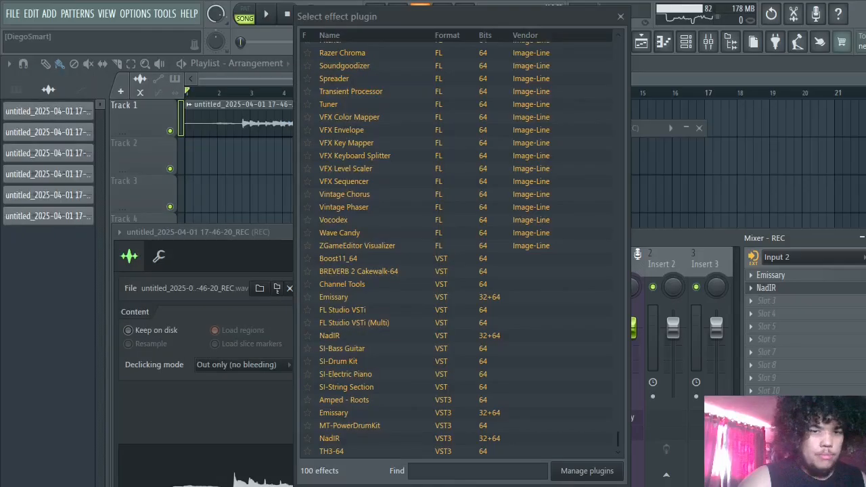
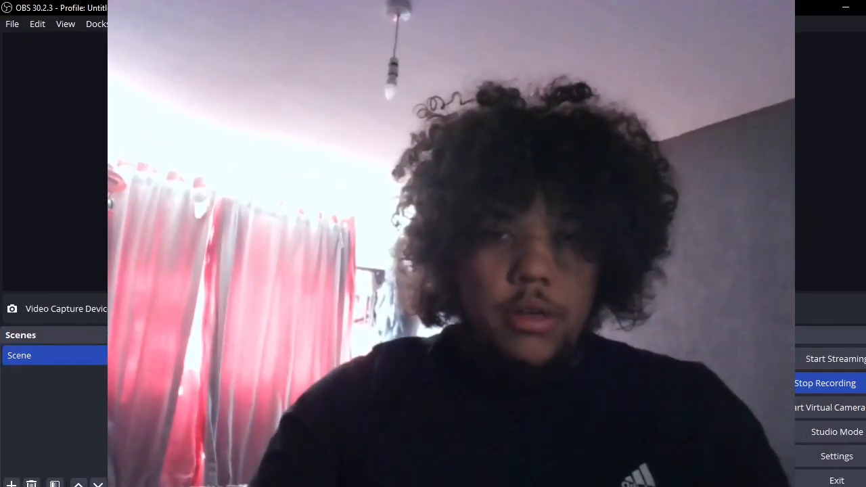
- Hide the Video Capture Device source in the OBS scene and minimize OBS to return to FL Studio
left_click(731, 169)
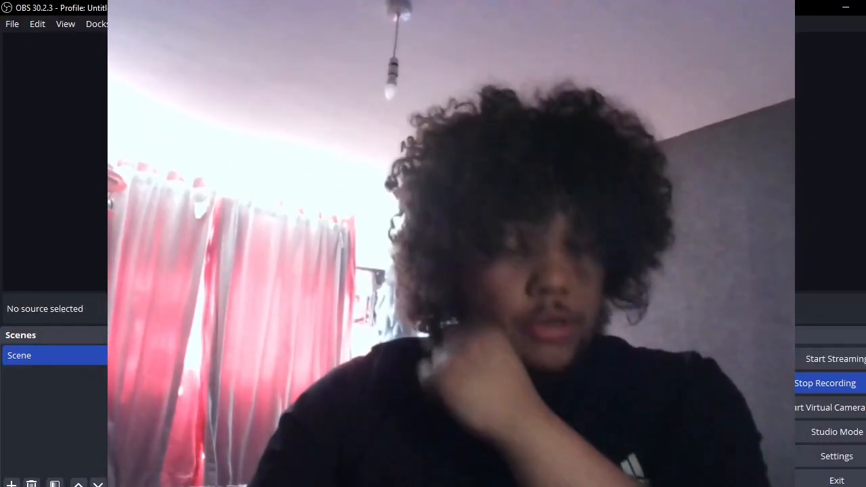
left_click(460, 163)
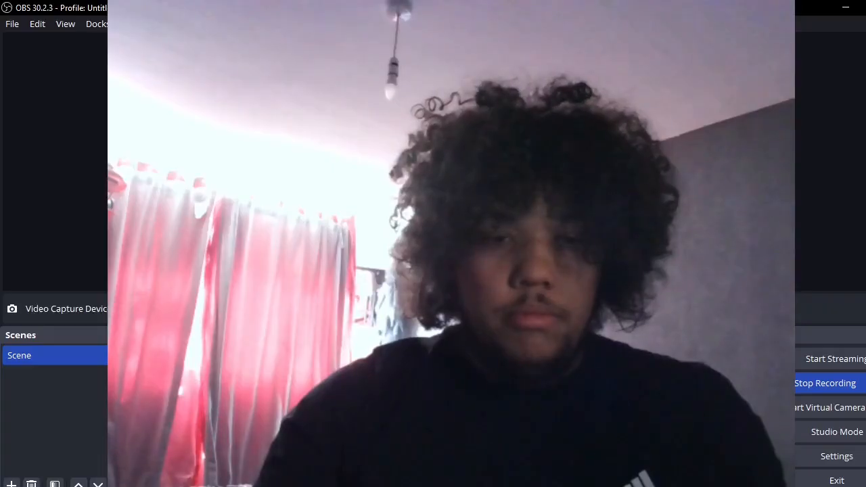
left_click(338, 356)
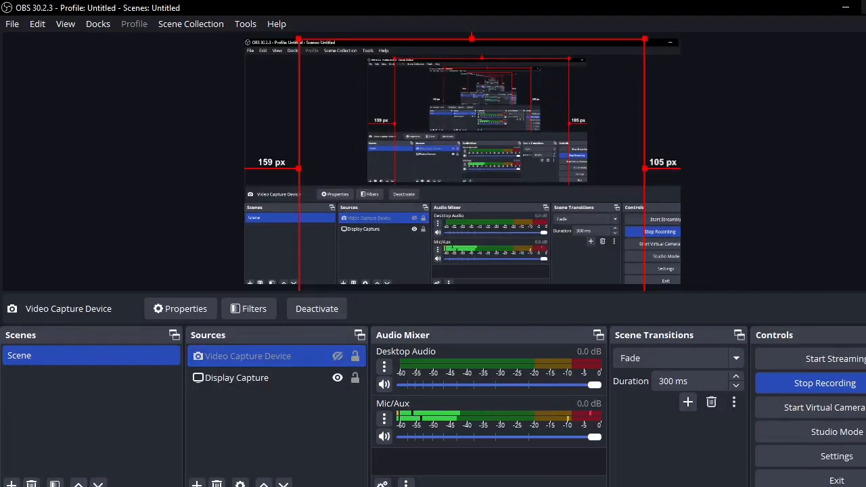
left_click(845, 8)
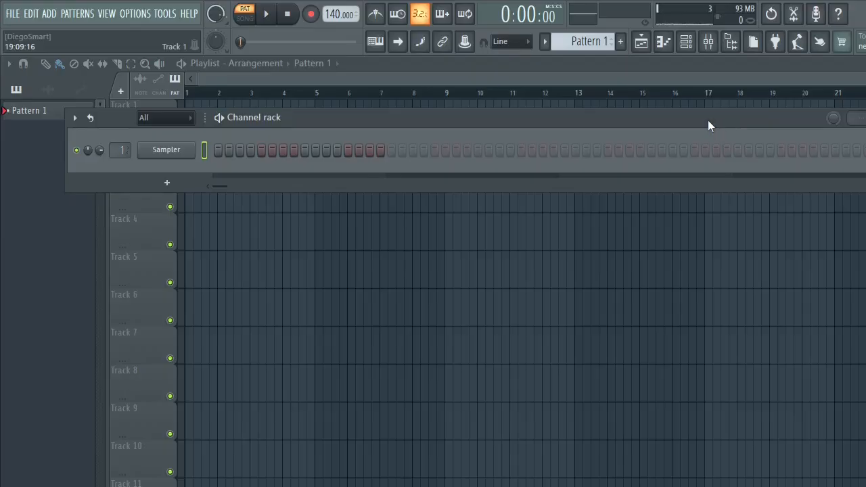
- Reposition the Channel rack slightly and open the Sampler channel's settings window
mouse_move(708, 122)
left_mouse_down()
mouse_move(670, 124)
mouse_move(725, 102)
mouse_move(694, 112)
left_mouse_up()
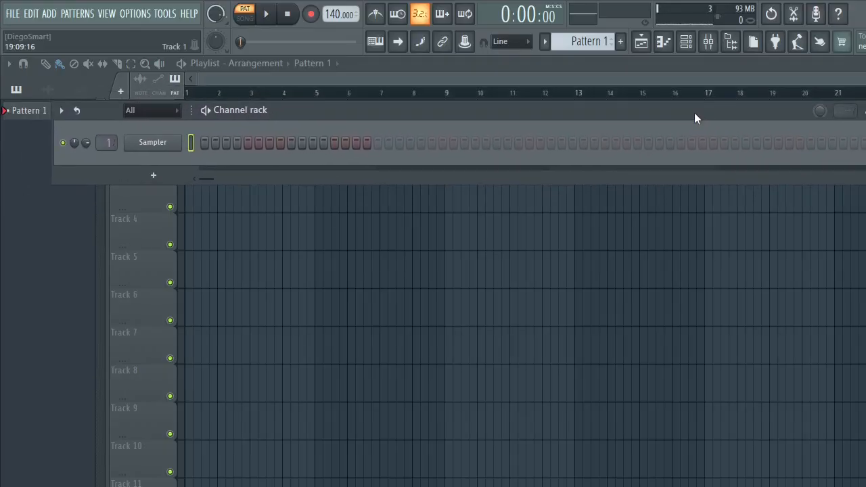
right_click(168, 144)
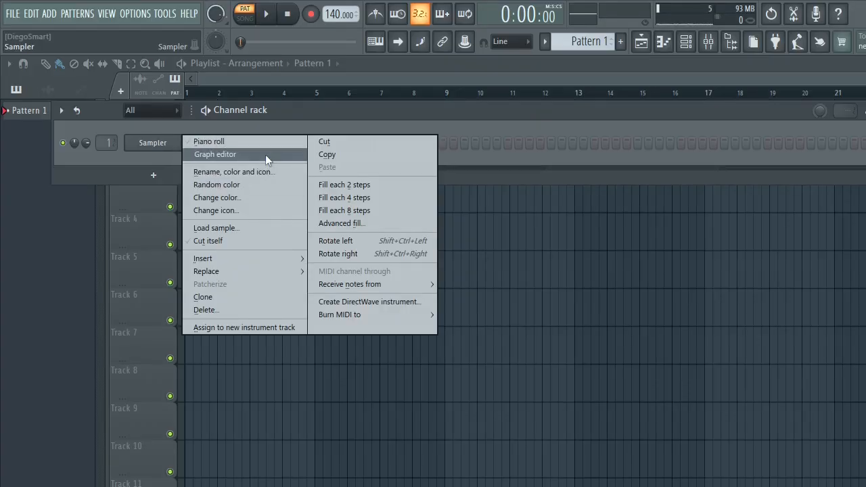
left_click(152, 141)
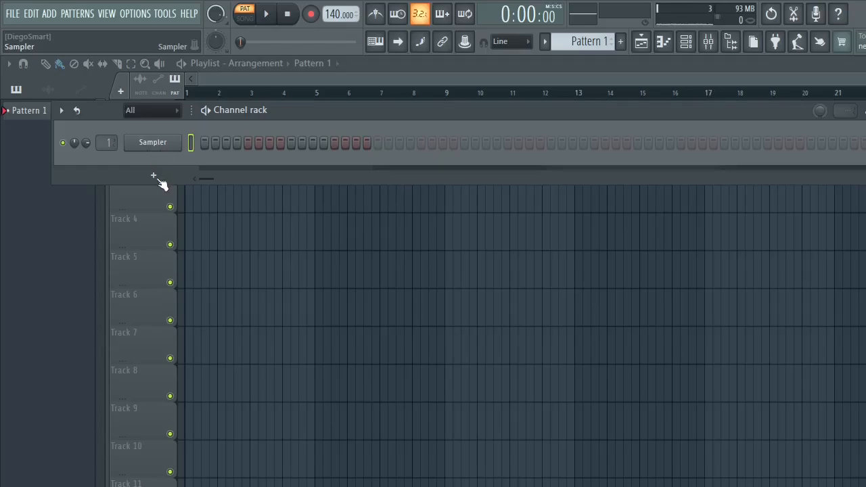
left_click(152, 142)
right_click(152, 142)
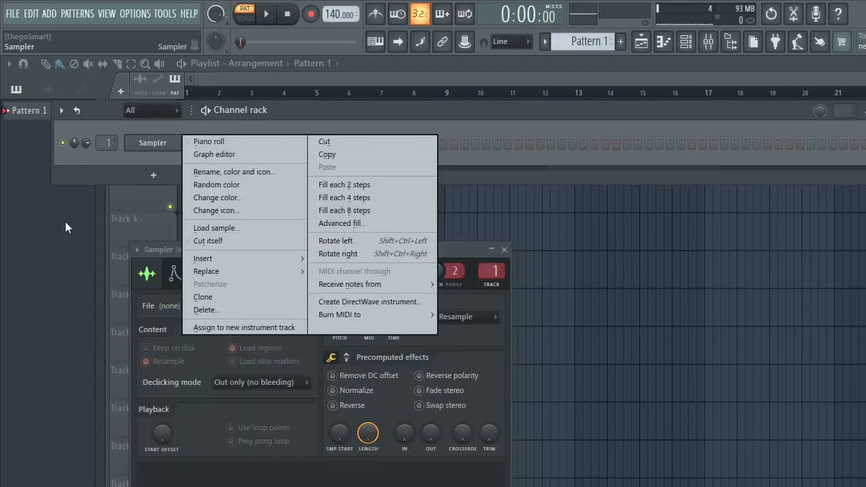
left_click(144, 159)
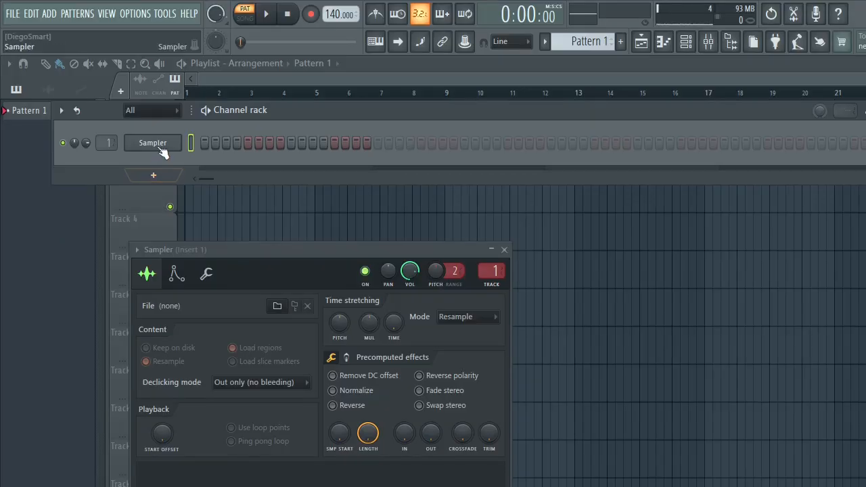
- Replace the Sampler channel with the VST3 generator MT-PowerDrumKit, chosen from the full plugin list ordered by vendor
right_click(161, 146)
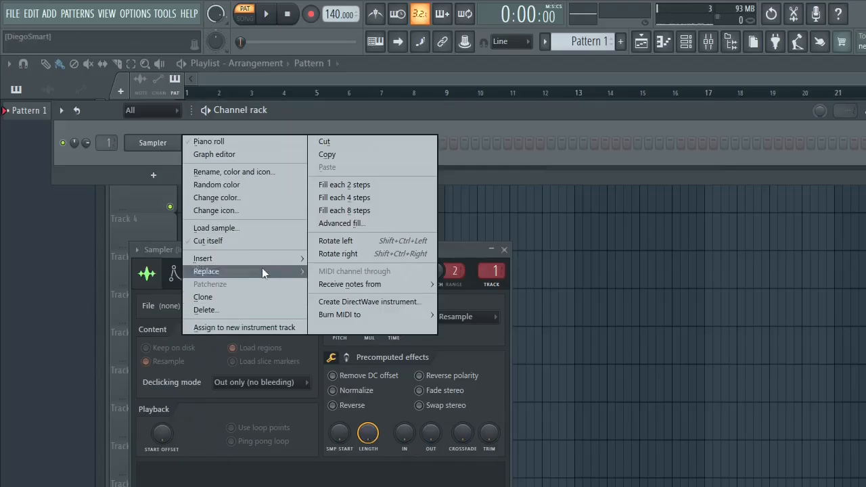
mouse_move(257, 272)
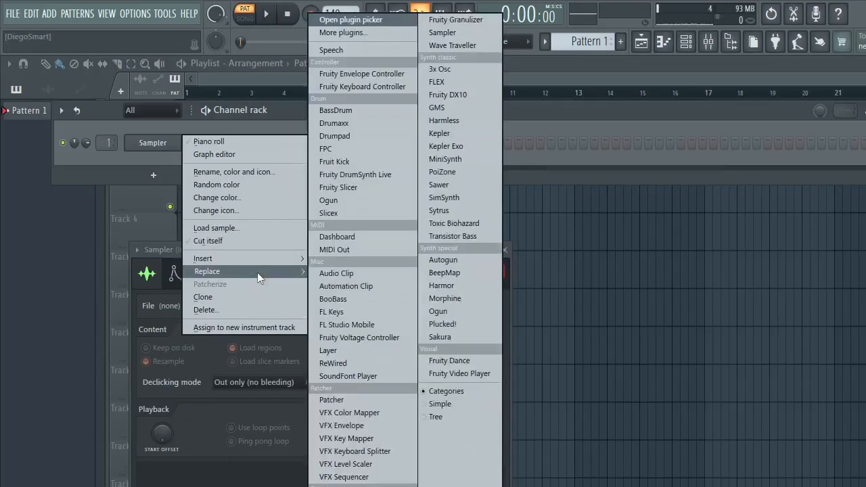
left_click(350, 32)
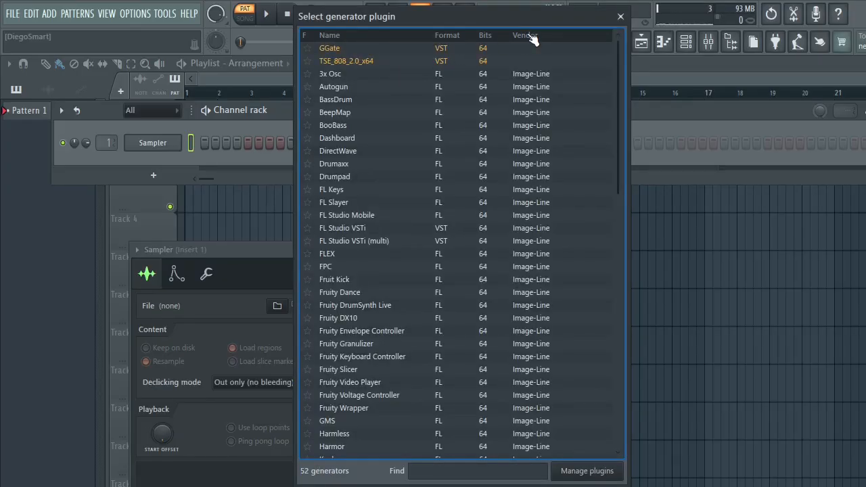
left_click(527, 35)
left_click(359, 51)
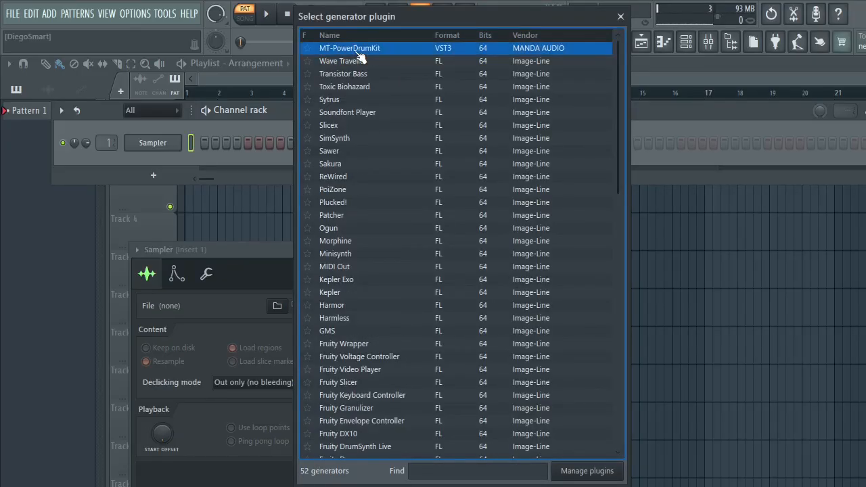
double_click(359, 53)
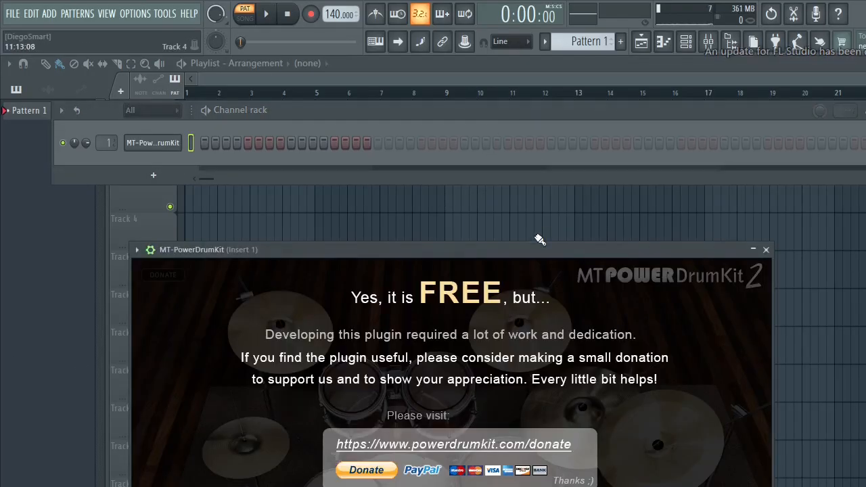
- Move the MT-PowerDrumKit window fully into view and skip its donation start screen
left_click_drag(525, 249, 618, 60)
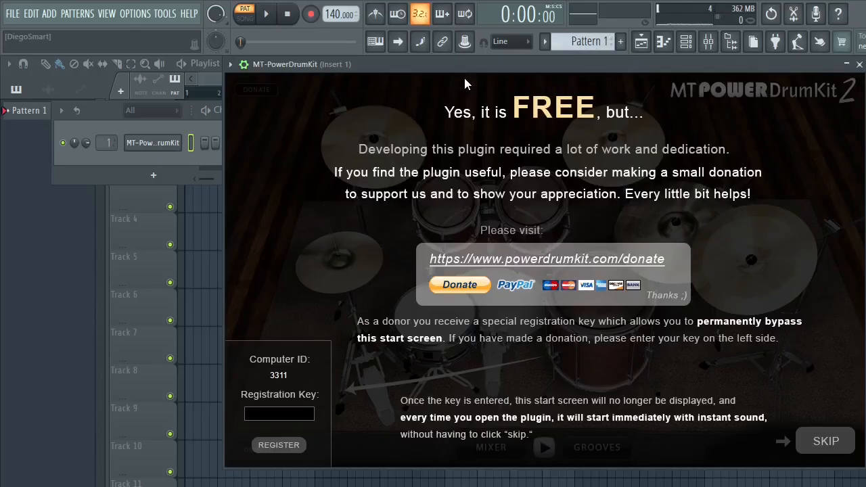
left_click_drag(463, 73, 375, 82)
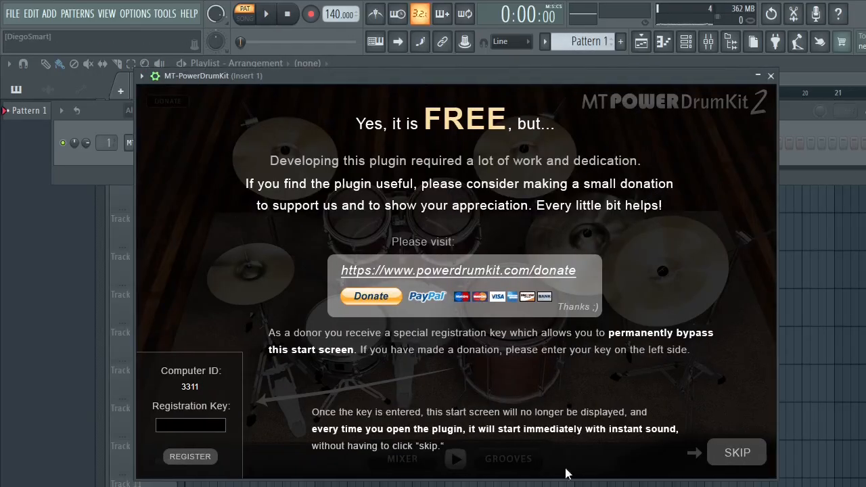
left_click(734, 447)
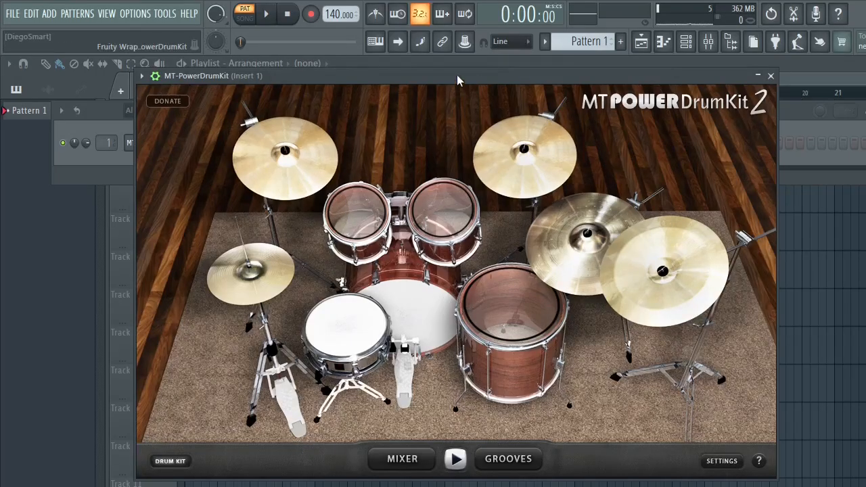
left_click_drag(457, 74, 474, 88)
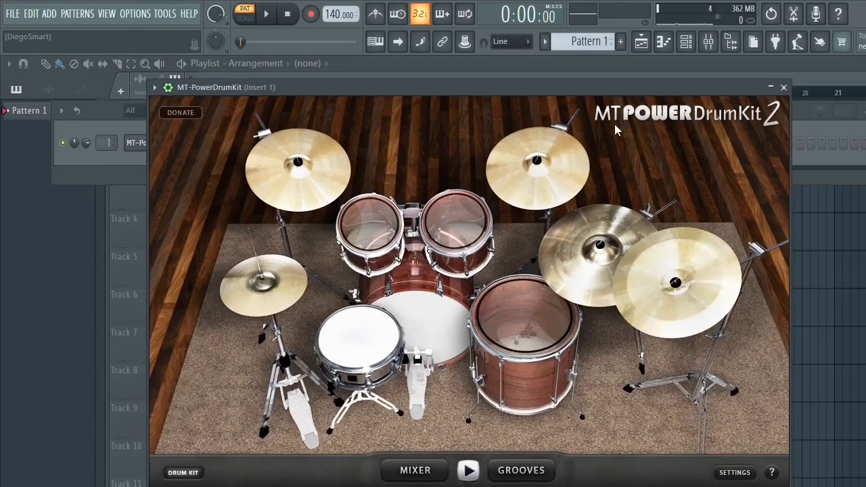
- Audition the floor tom, both rack toms, the hi-hat, a crash and the ride cymbal on the drum kit
left_click(529, 339)
left_click(447, 234)
left_click(381, 221)
left_click(251, 289)
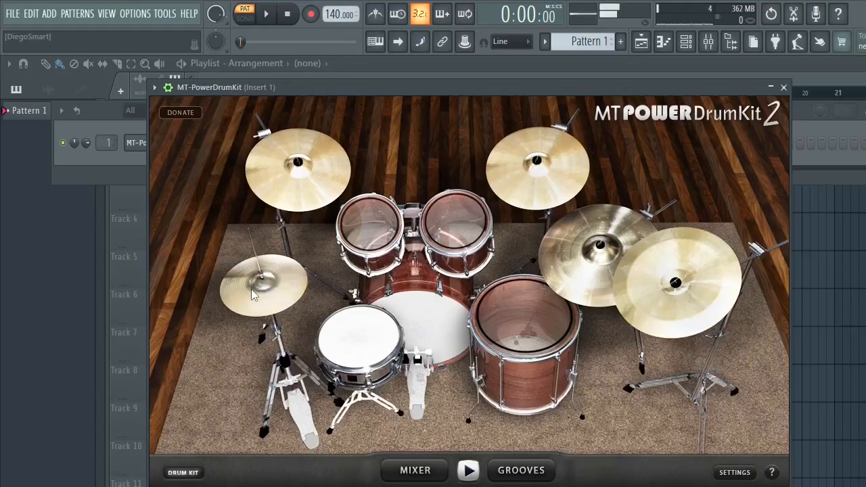
left_click(322, 166)
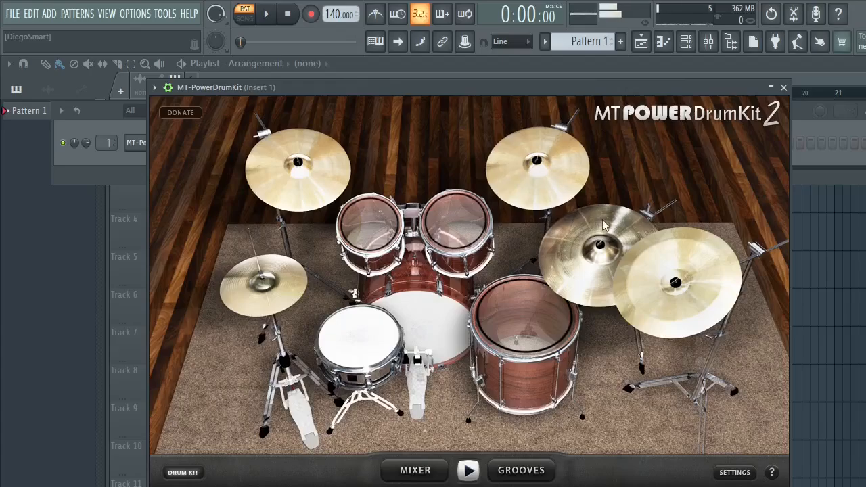
left_click(563, 274)
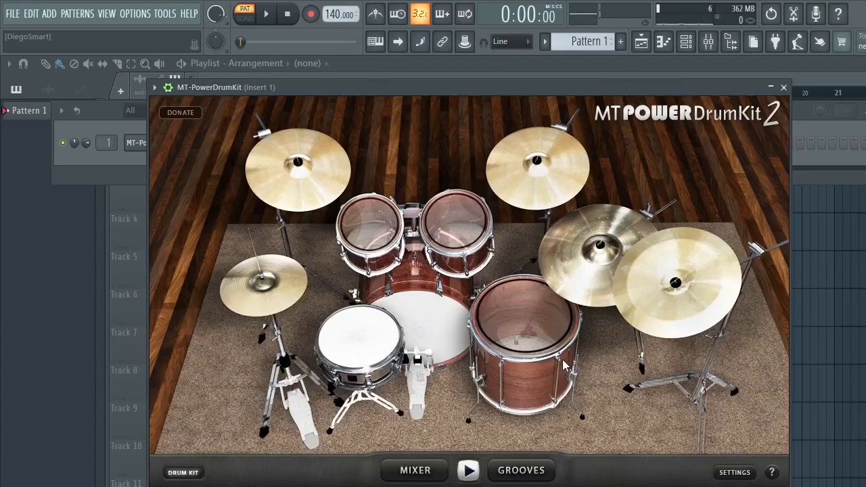
- Open the drum kit's groove library and preview Intro 01 from the 60-150 bpm Intro style
left_click(526, 474)
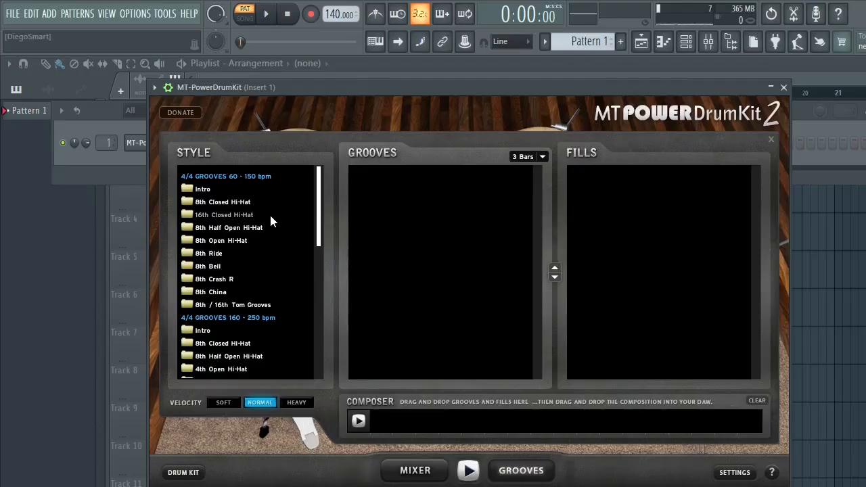
left_click(217, 189)
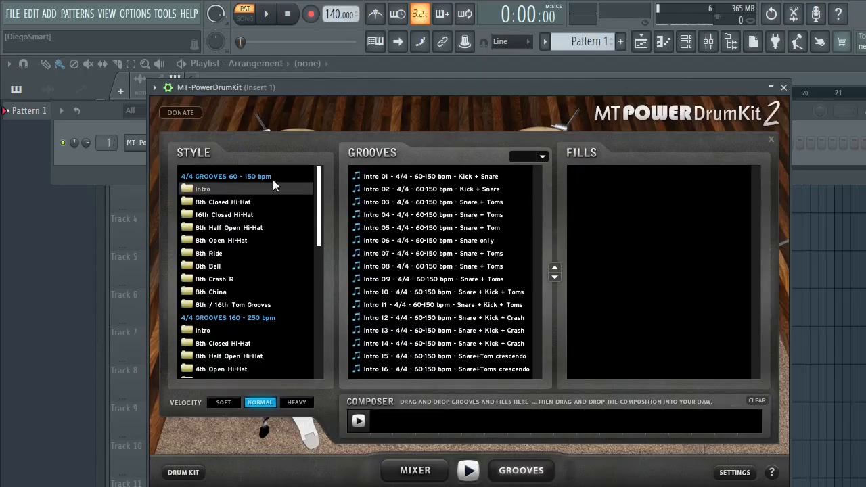
left_click(426, 177)
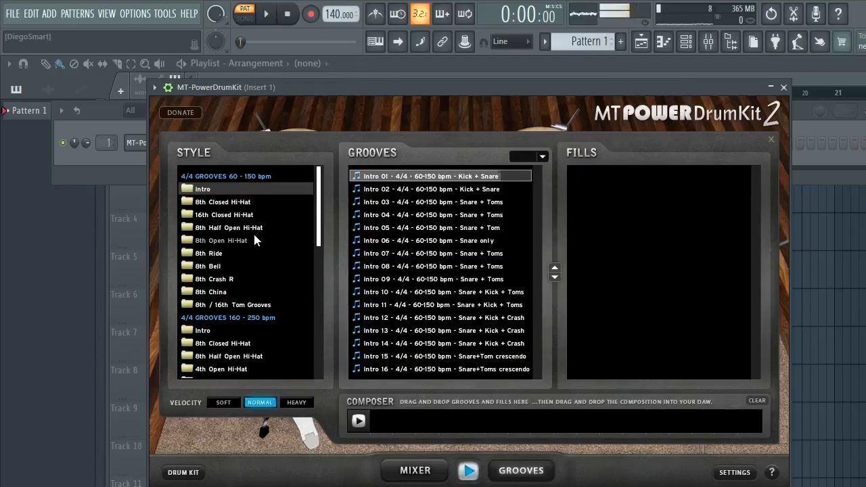
- Preview Groove 04 of the 4th Tom Grooves style in the 160-250 bpm group, plus its Fill 02
scroll(260, 276, "down", 4)
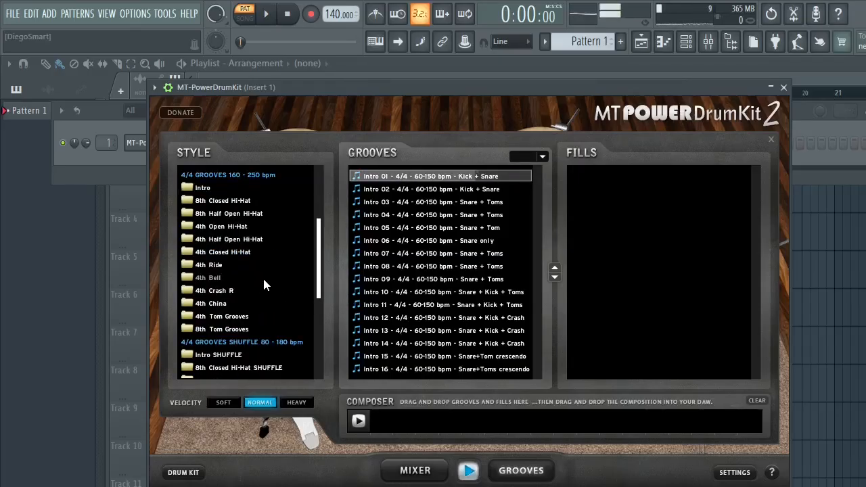
left_click(252, 317)
left_click(468, 214)
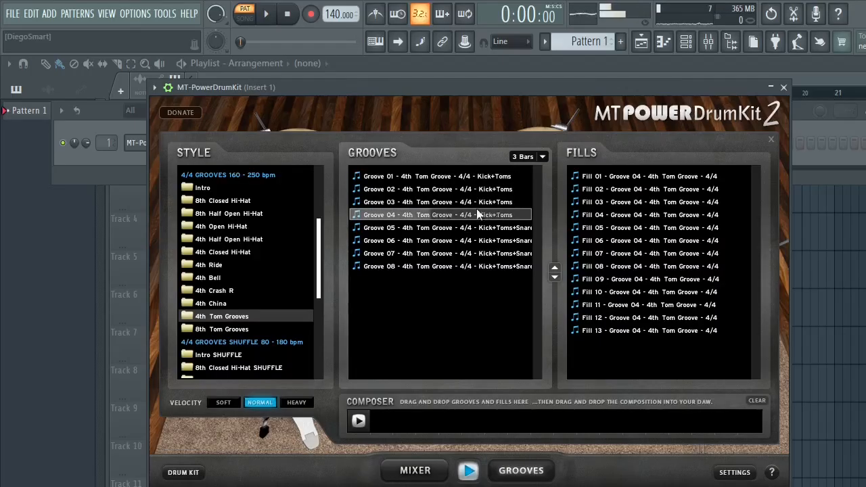
left_click(594, 191)
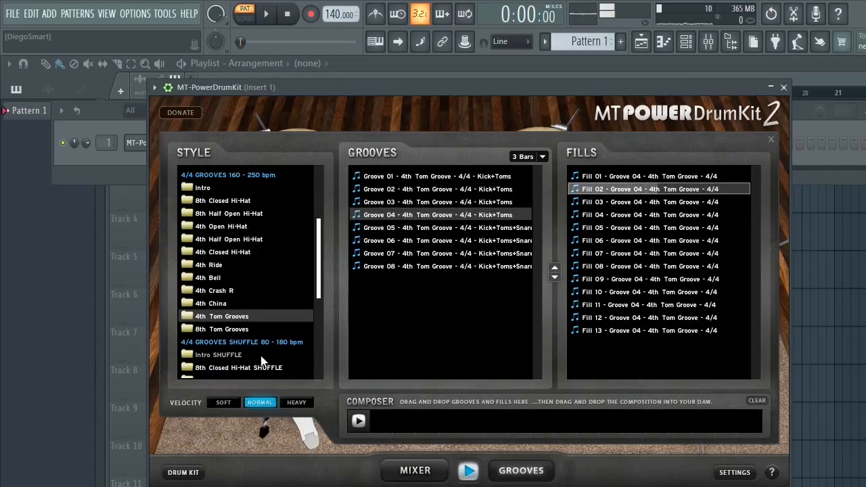
- Preview Groove 07 of the 8th Ride style in the 60-150 bpm group and check the groove bar-length options
scroll(241, 308, "up", 3)
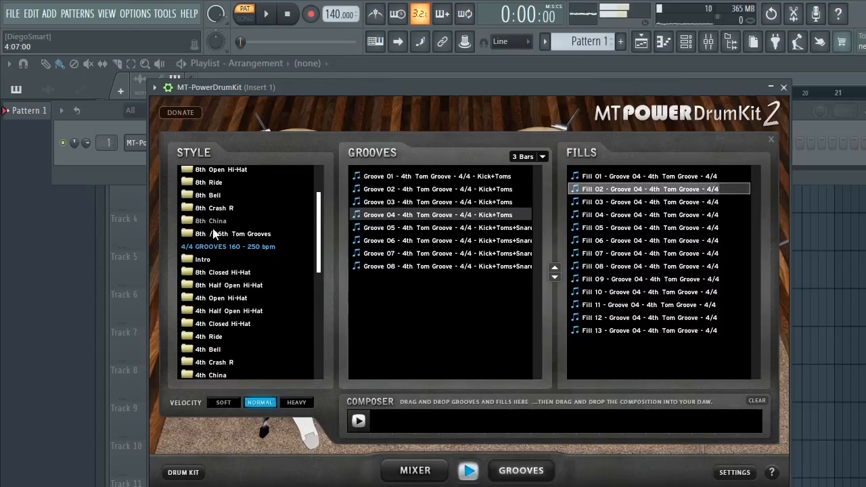
scroll(245, 251, "up", 3)
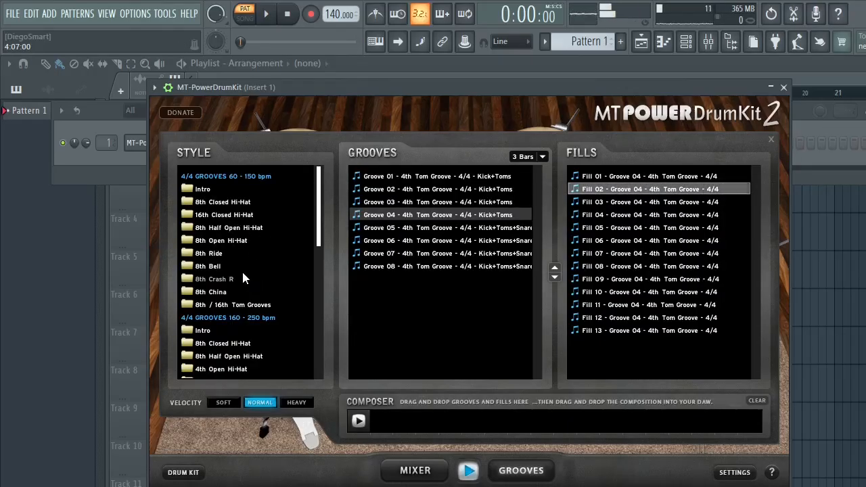
left_click(245, 255)
left_click(420, 253)
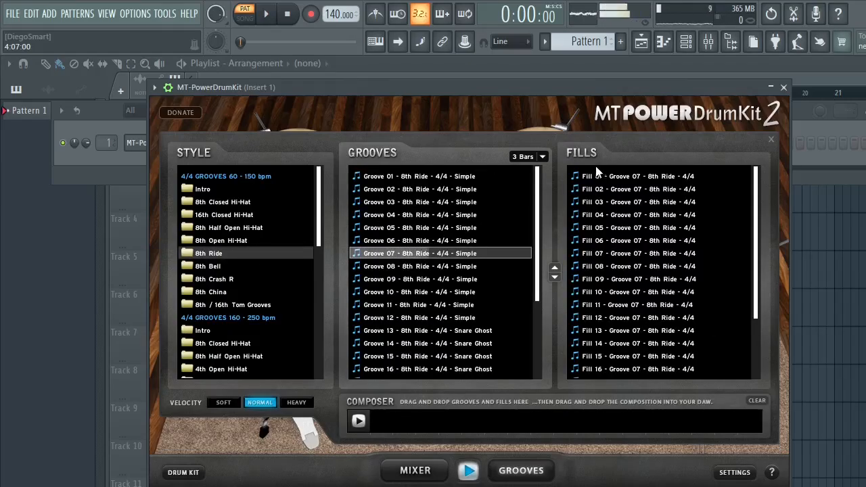
left_click(541, 156)
left_click(541, 157)
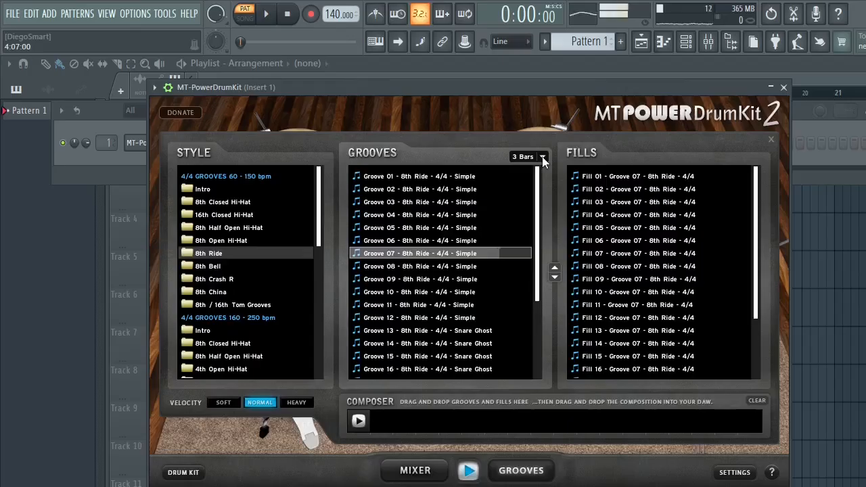
- Look through the remaining groove styles down to the 6/8 group and preview Groove 05 of 8th Ride SHUFFLE
scroll(242, 328, "down", 2)
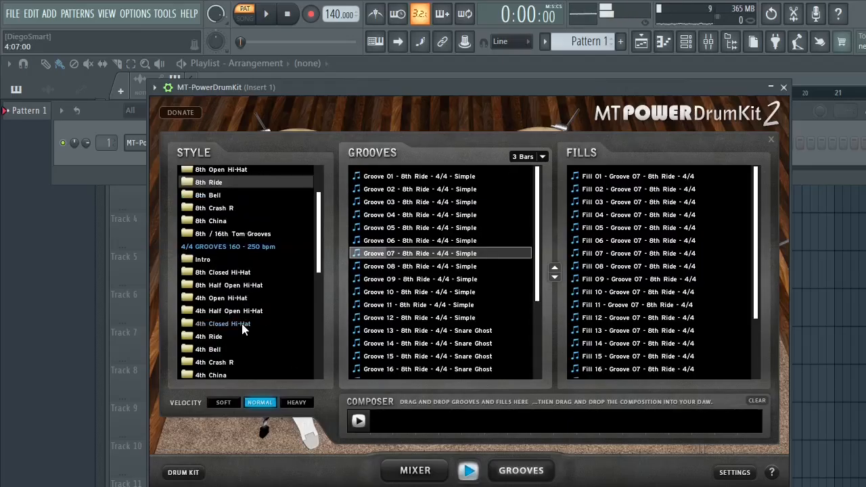
scroll(242, 328, "down", 6)
scroll(262, 318, "down", 2)
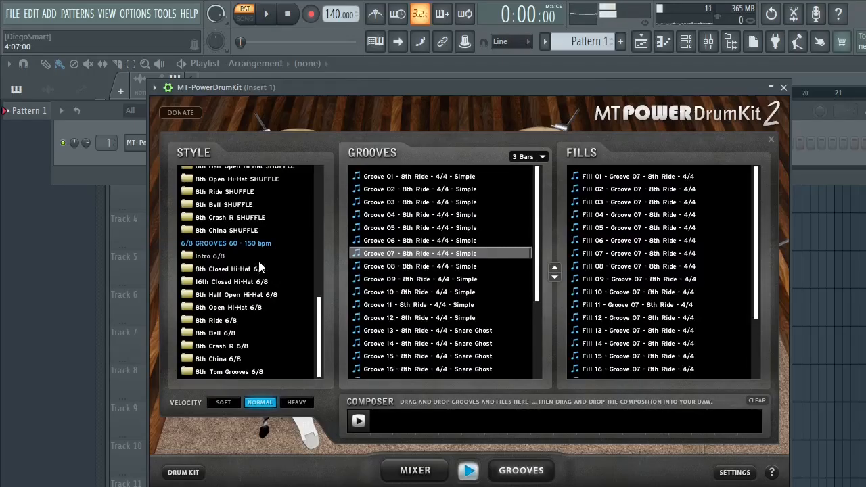
scroll(258, 259, "up", 2)
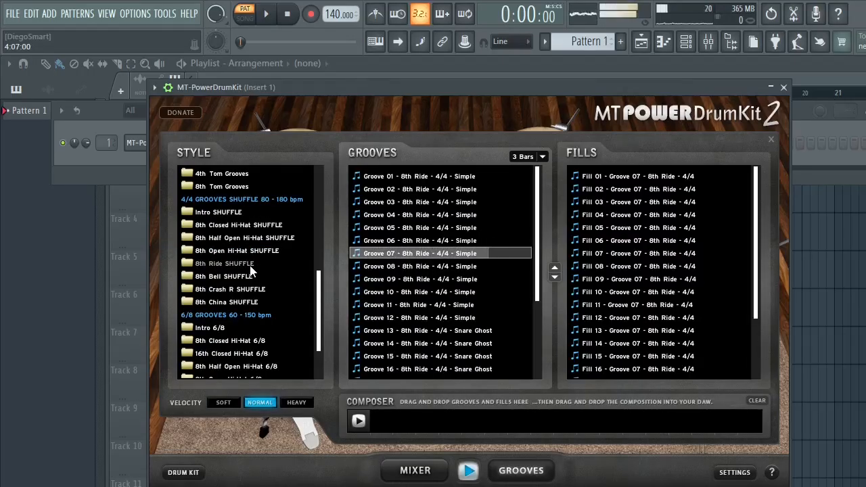
left_click(251, 266)
left_click(454, 225)
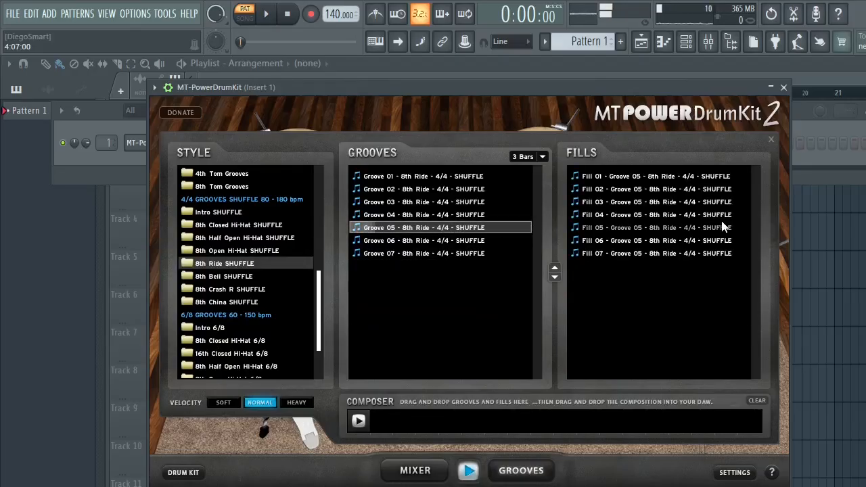
- Preview Fill 03 of the 8th Ride SHUFFLE Groove 05, check 8th Bell 6/8, and audition Grooves 06 and 02 of 8th China 6/8
left_click(667, 203)
scroll(247, 288, "down", 2)
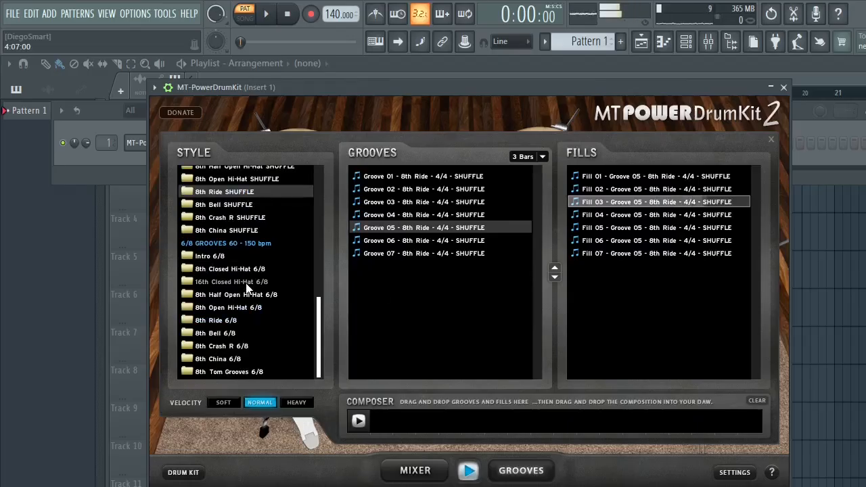
left_click(224, 333)
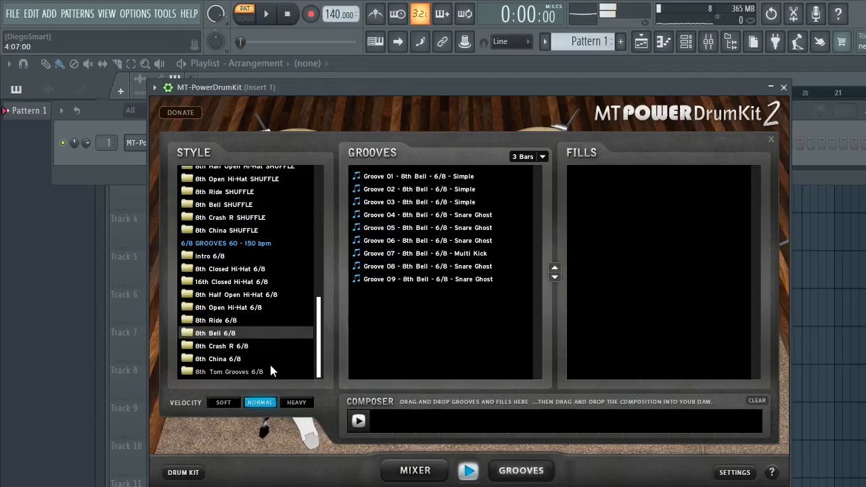
left_click(257, 359)
left_click(435, 237)
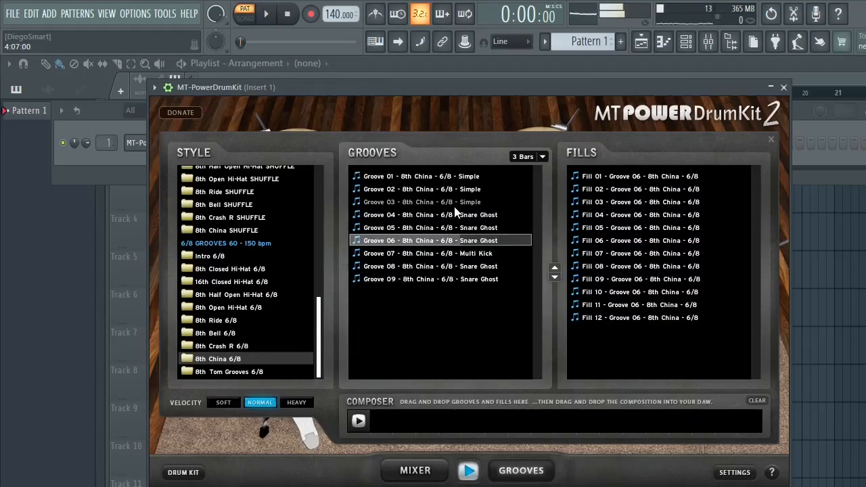
left_click(452, 190)
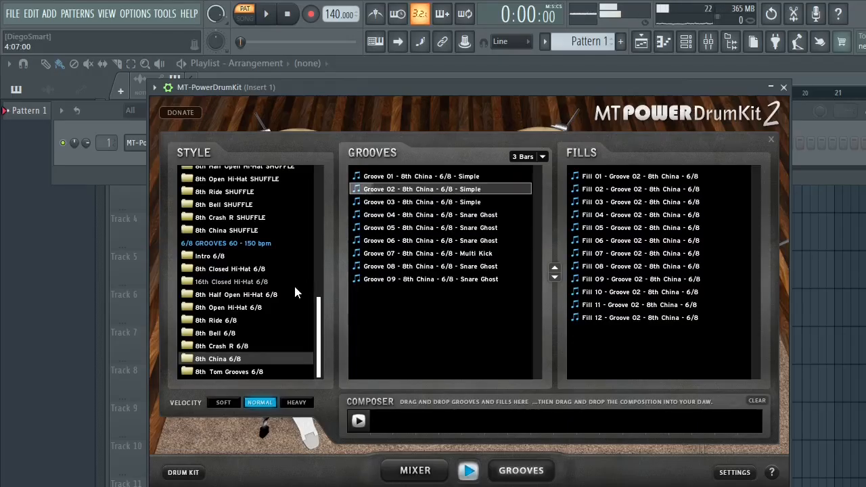
- Preview Groove 06 of the 4th China style in the 160-250 bpm group and close the groove library
scroll(270, 291, "up", 6)
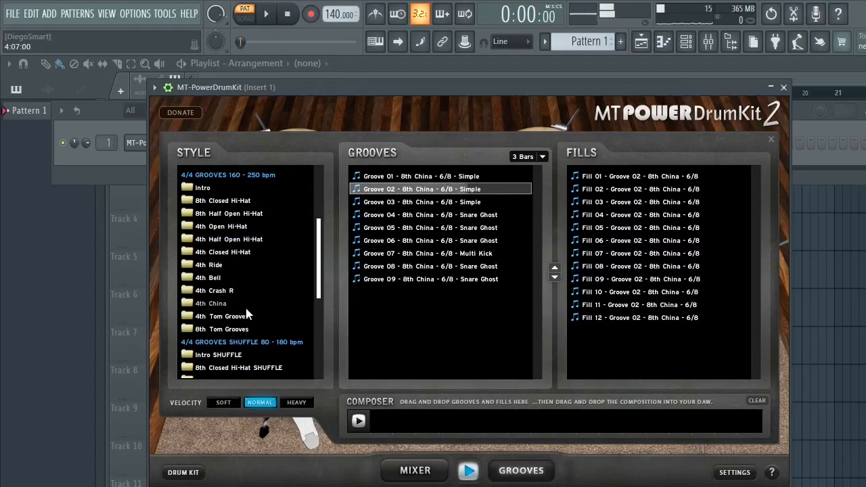
left_click(223, 303)
left_click(440, 240)
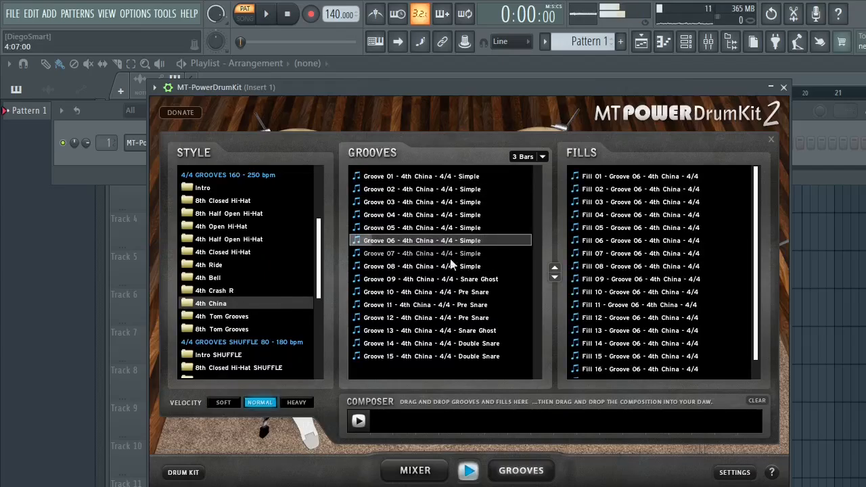
left_click(772, 139)
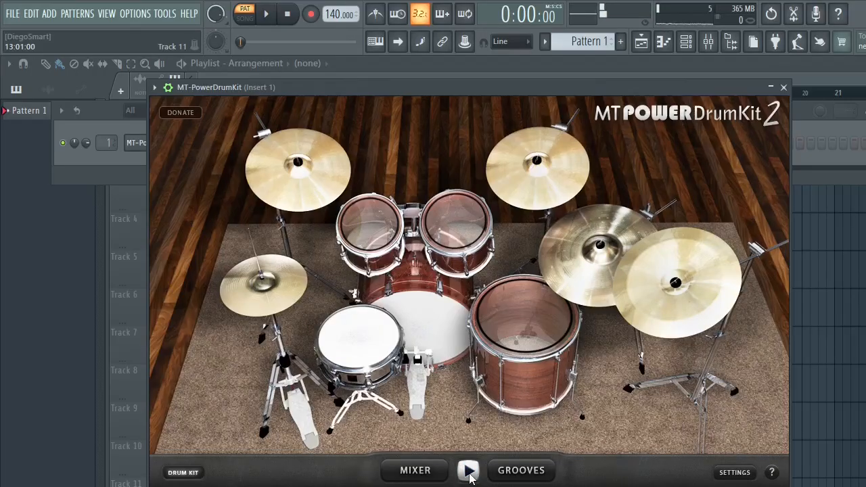
- Open the drum kit's mixer, enable the Kick compressor, and adjust the Kick and Snare compression amounts during groove playback
left_click(415, 469)
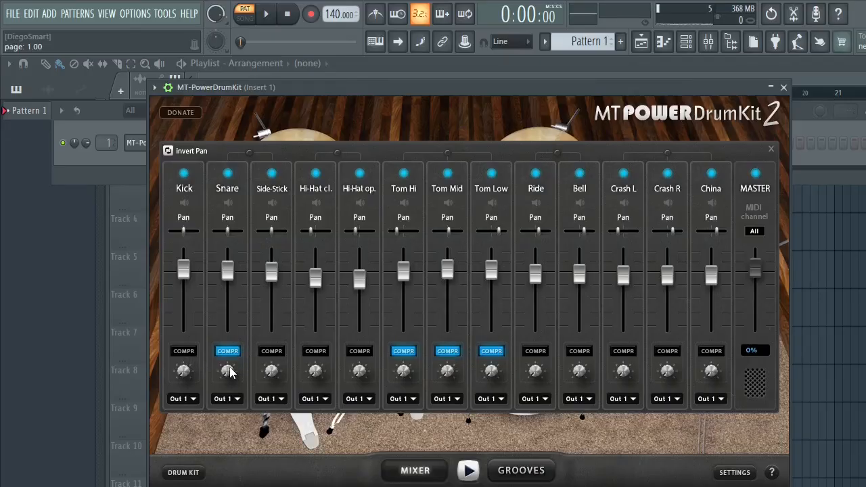
left_click_drag(230, 372, 237, 368)
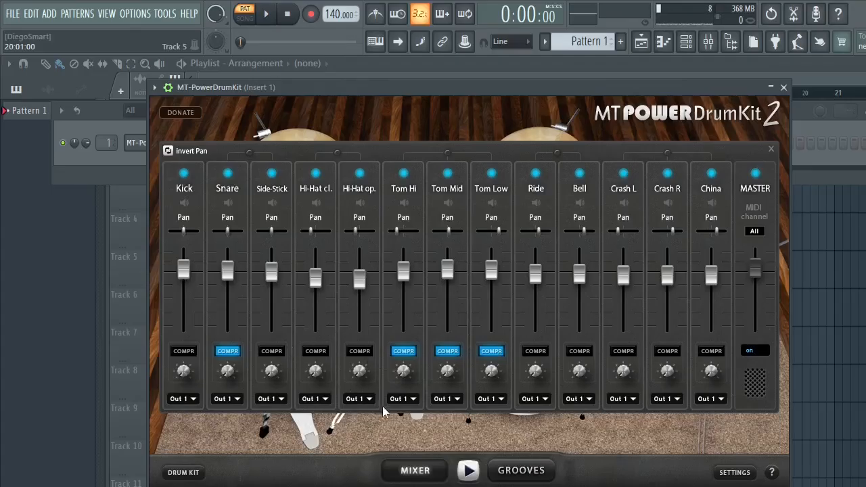
left_click(183, 351)
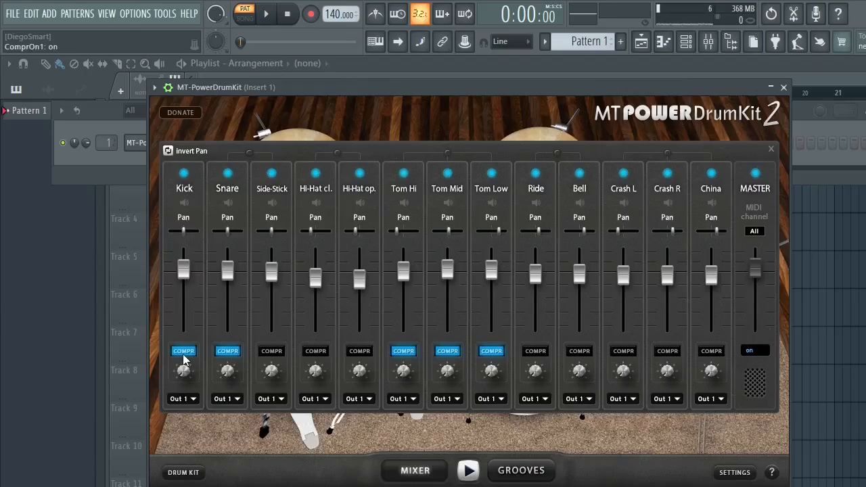
left_click(469, 471)
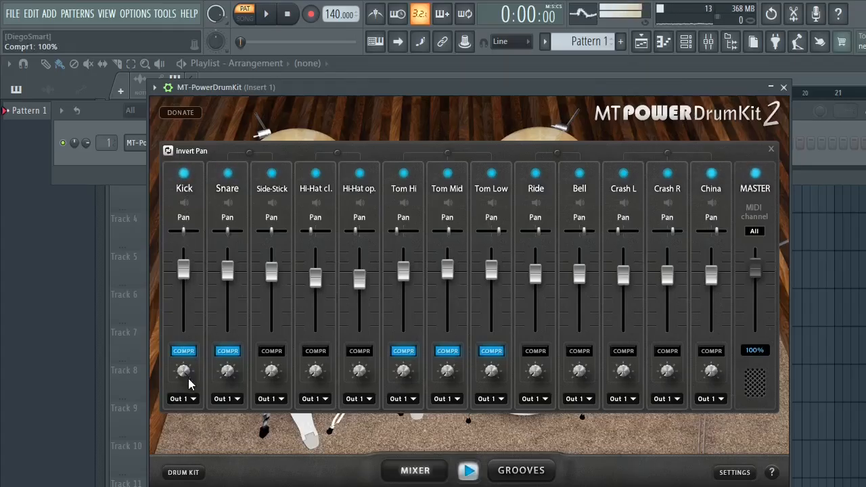
left_click_drag(188, 382, 181, 454)
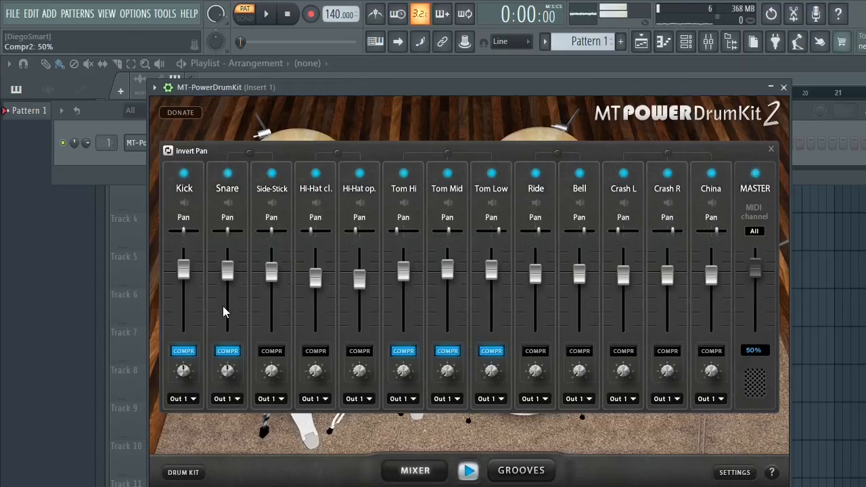
left_click_drag(223, 311, 222, 376)
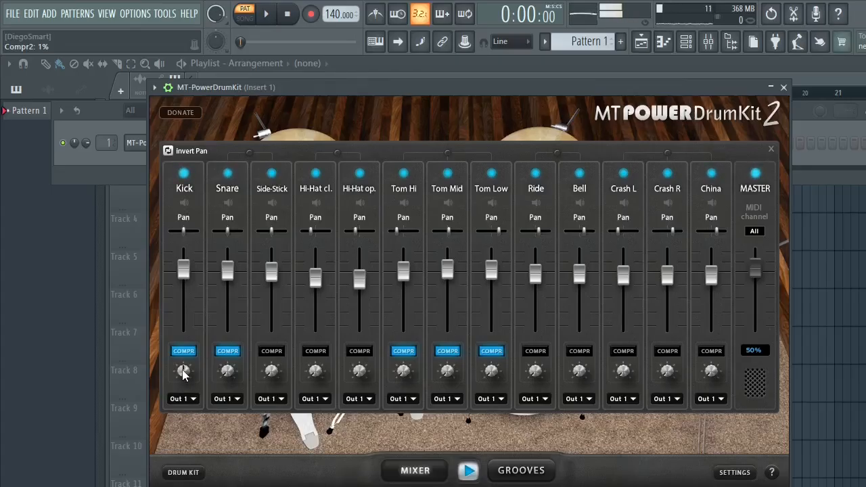
- Turn off the compressors on the Snare, Kick, Tom Hi, Tom Mid and Tom Low channels
left_click(228, 351)
left_click(183, 351)
left_click(404, 351)
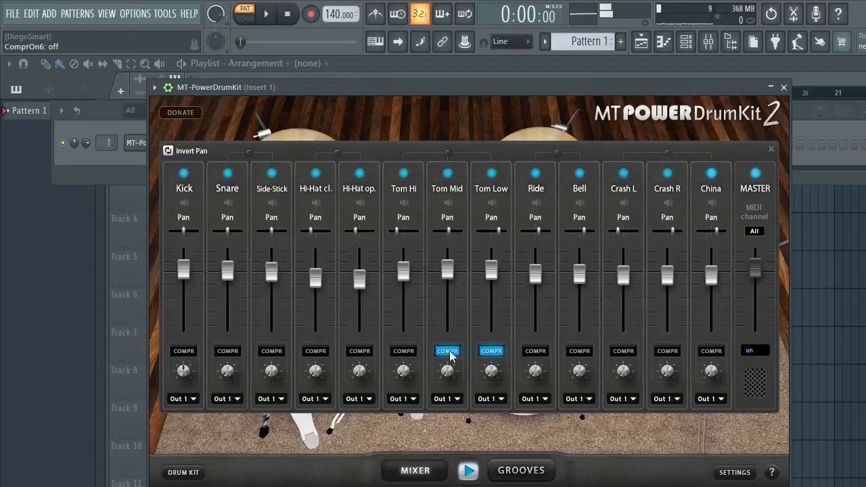
left_click(448, 353)
left_click(491, 353)
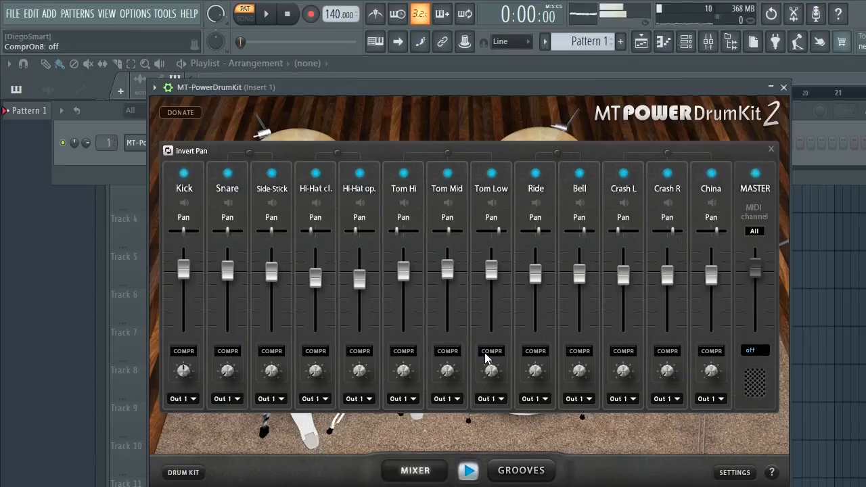
- Turn the Kick and Snare compressors back on, close the drum mixer, and stop the groove preview
left_click(184, 352)
left_click(227, 351)
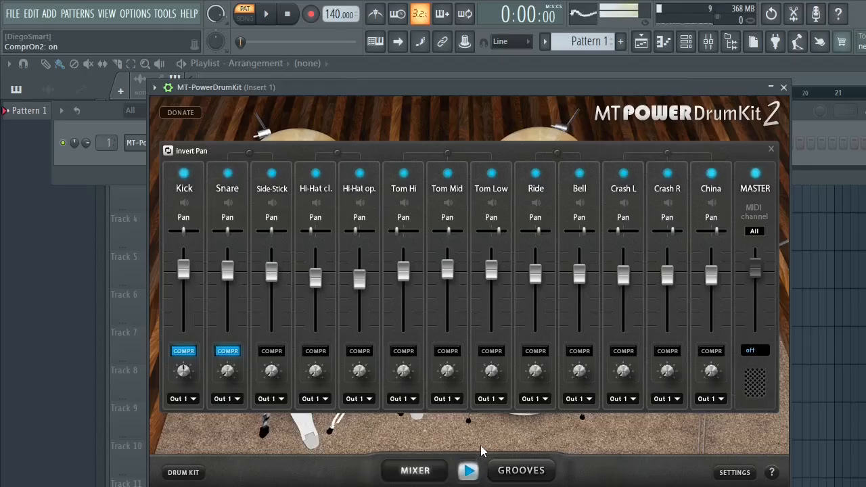
left_click(770, 149)
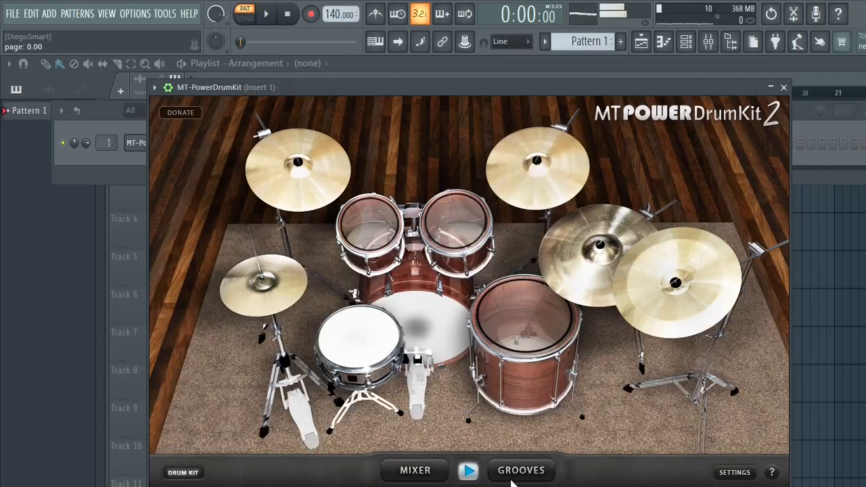
left_click(468, 471)
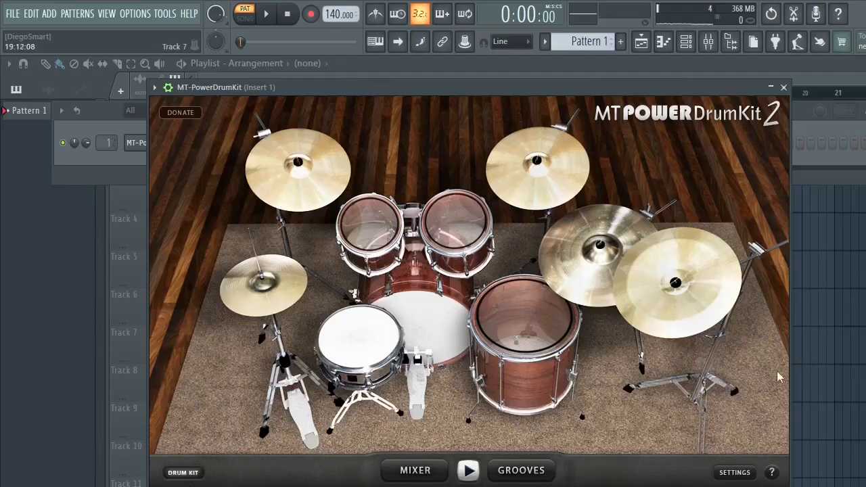
- Review the drum kit's mapping, e-drums, UI scale and language settings, and leave them without saving changes
left_click(733, 473)
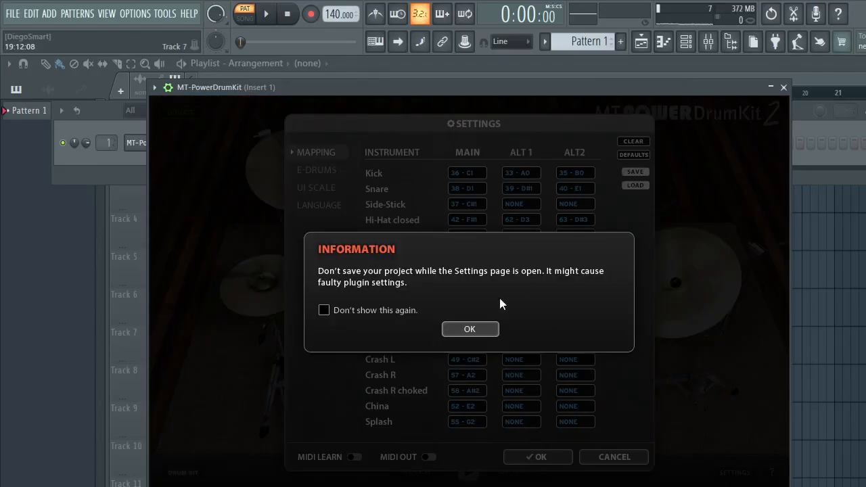
left_click(470, 330)
left_click(318, 169)
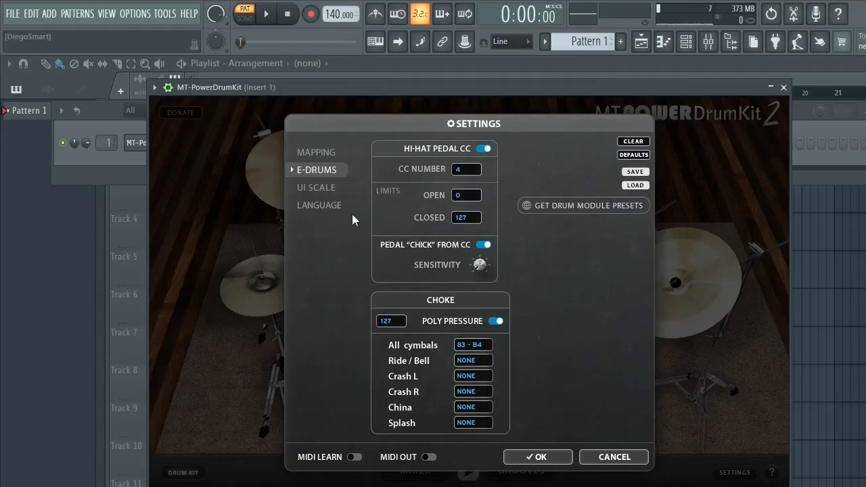
left_click(319, 190)
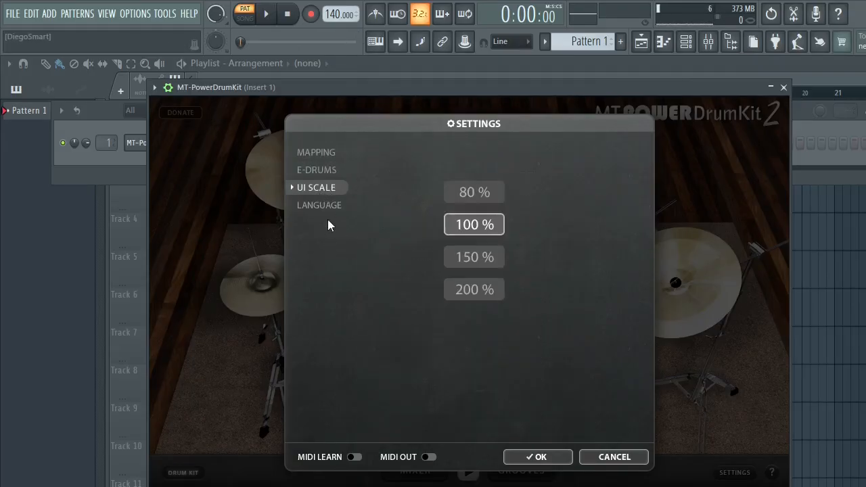
left_click(333, 169)
left_click(334, 147)
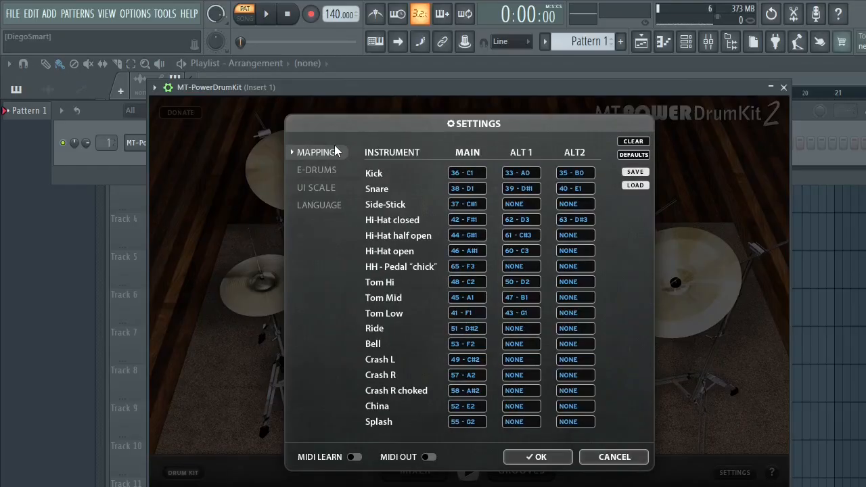
left_click(328, 170)
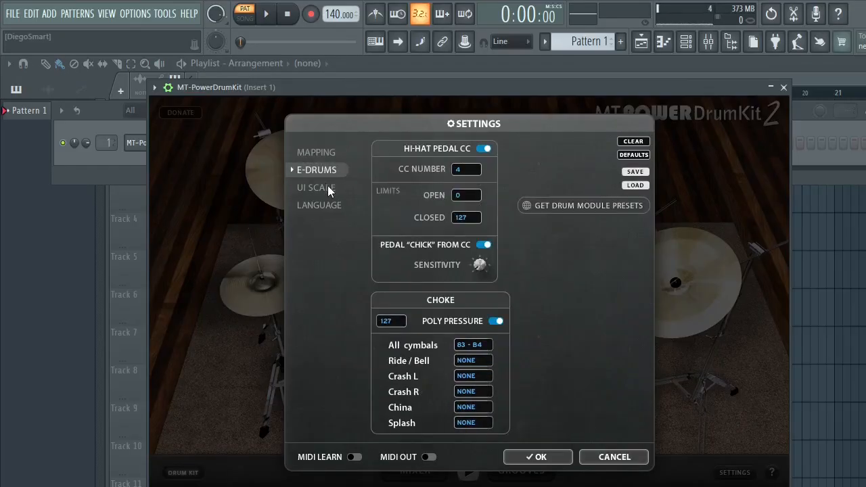
left_click(325, 205)
left_click(325, 191)
left_click(327, 170)
left_click(323, 149)
left_click(615, 457)
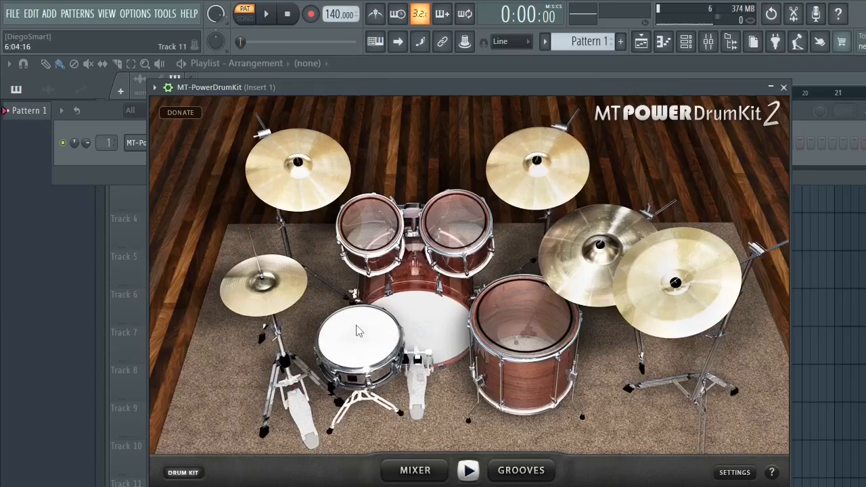
- Audition the snare, kick and tom sounds on the drum kit picture
left_click(362, 357)
left_click(333, 349)
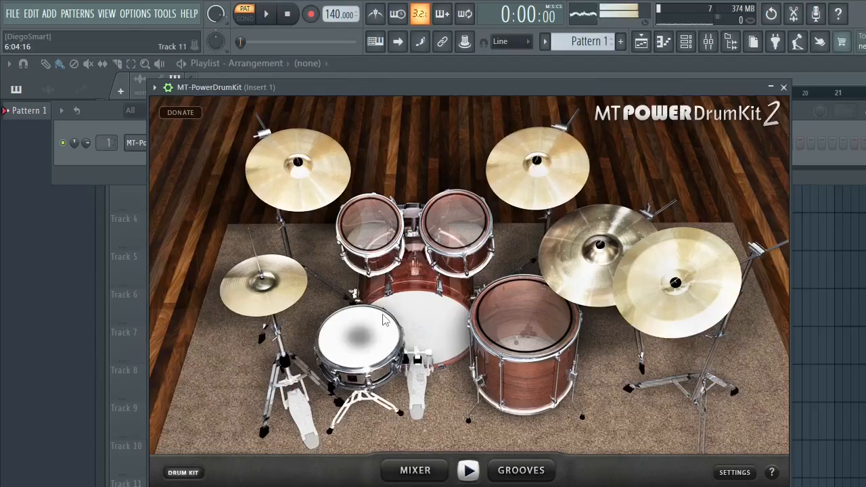
left_click(365, 358)
left_click(433, 328)
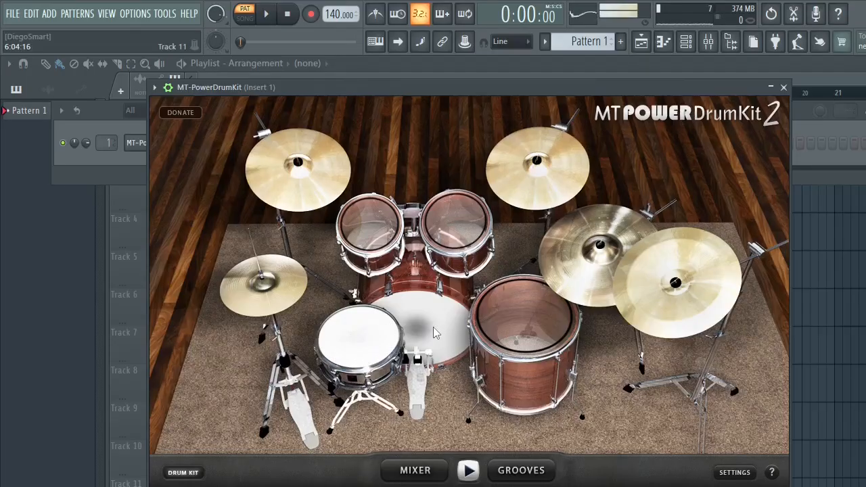
left_click(433, 328)
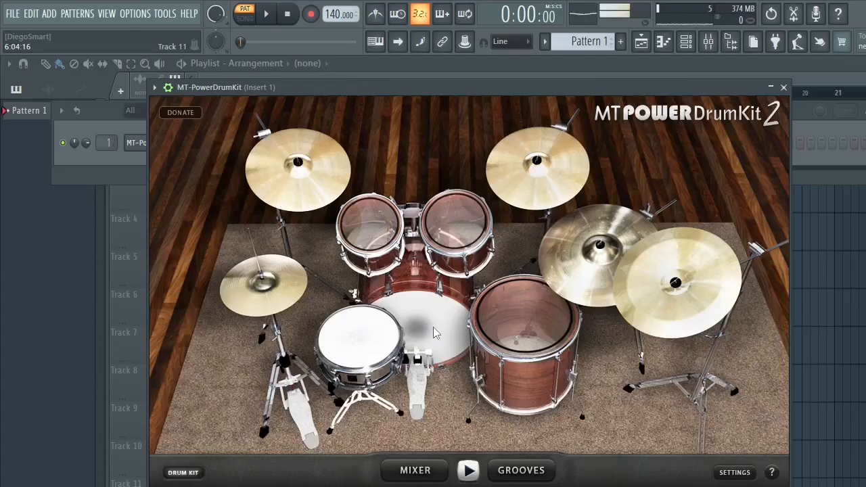
left_click(382, 231)
left_click(369, 226)
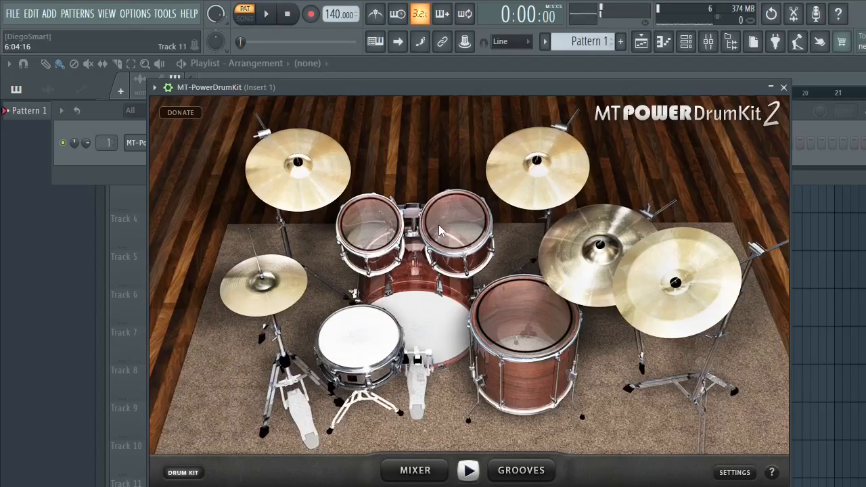
left_click(527, 335)
- Audition the hi-hat, both crash cymbals, the ride and the china on the drum kit picture
left_click(266, 282)
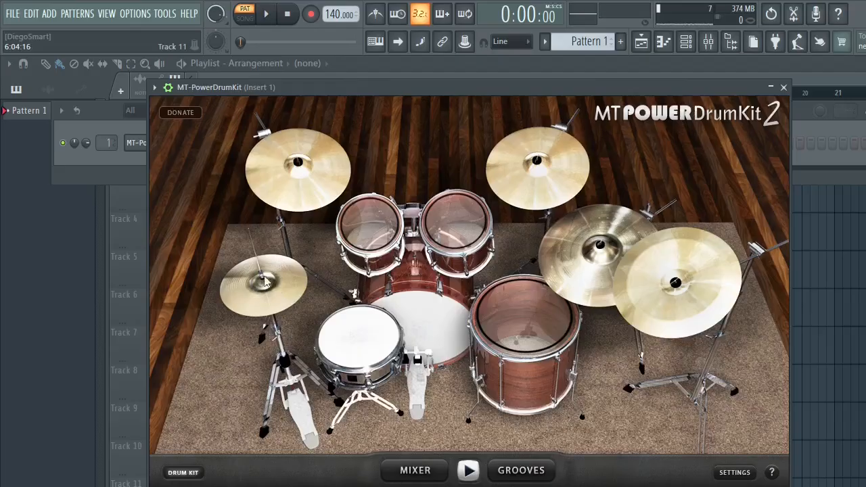
left_click(297, 182)
left_click(534, 178)
left_click(566, 263)
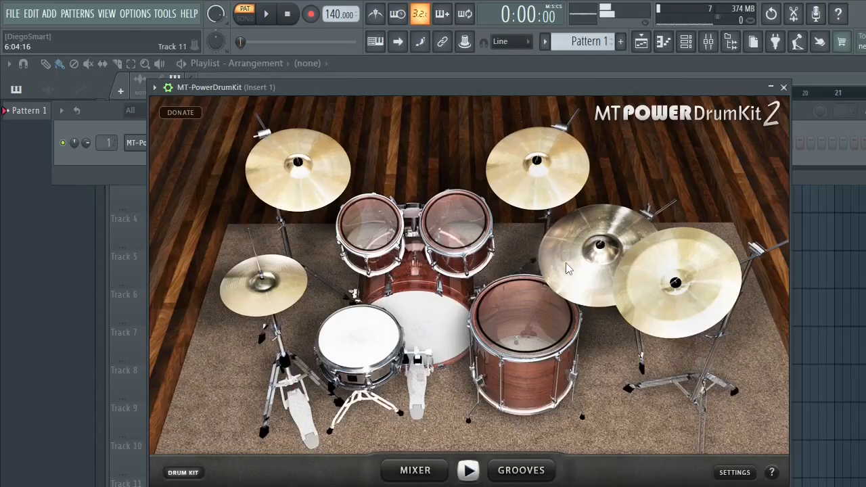
left_click(646, 298)
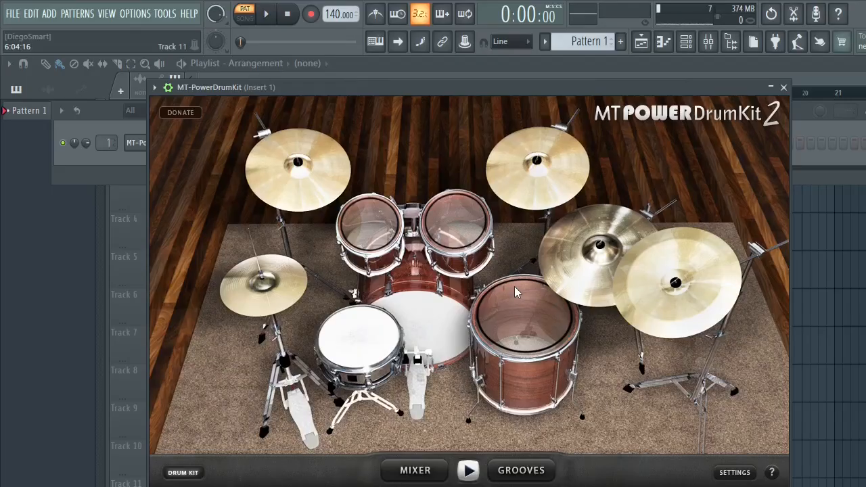
- Collapse the drum kit window and open the MT-PowerDrumKit channel's piano roll, positioned over the playlist
left_click(771, 85)
left_click_drag(232, 108, 268, 146)
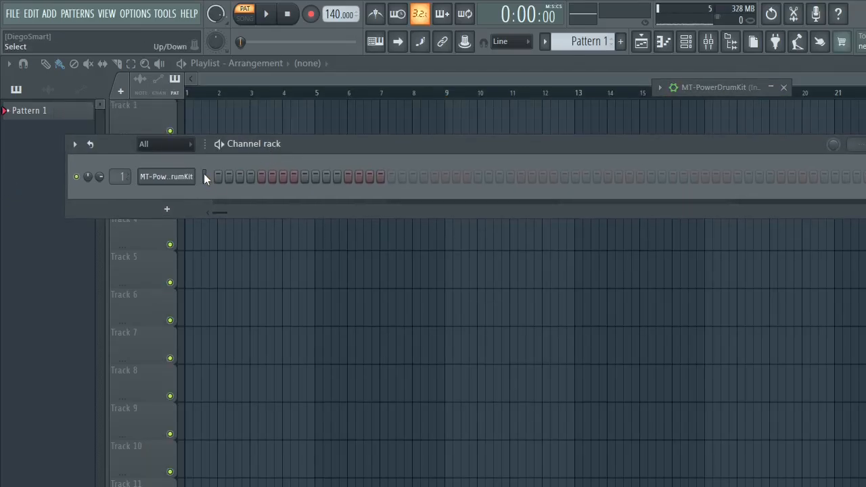
right_click(171, 182)
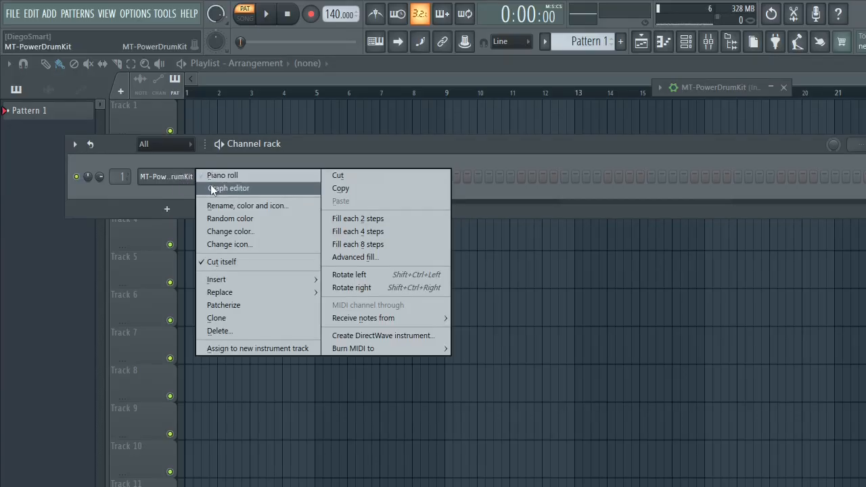
left_click(251, 174)
left_click_drag(304, 125, 592, 88)
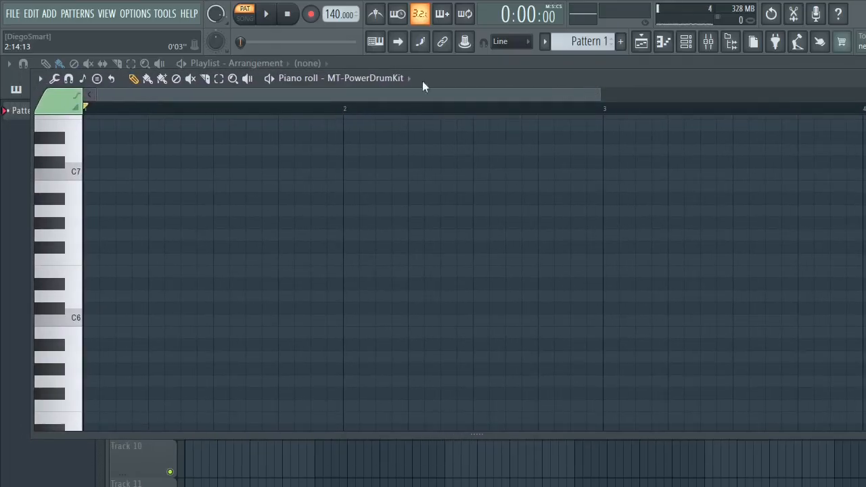
- Set the piano roll's grid snap to 1/2 beat
left_click(42, 77)
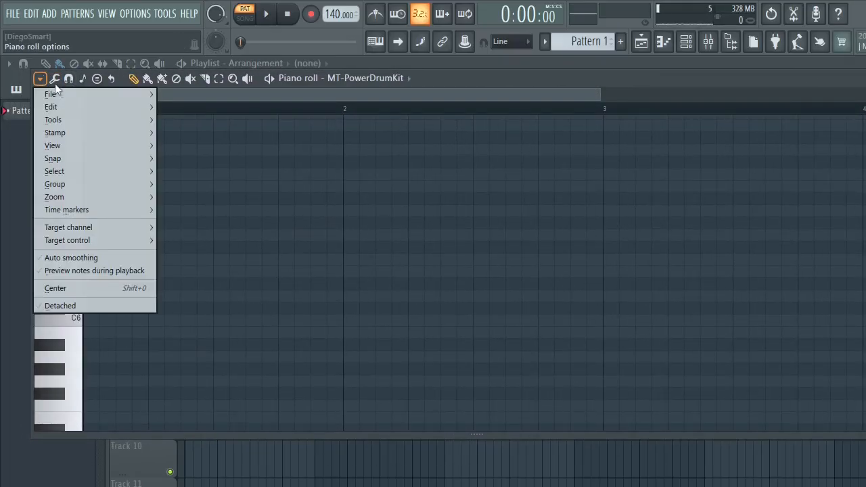
left_click(506, 75)
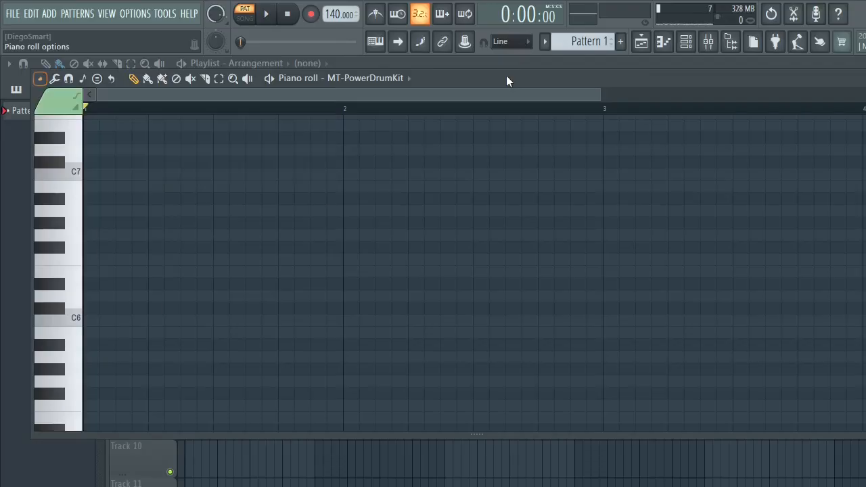
left_click(54, 79)
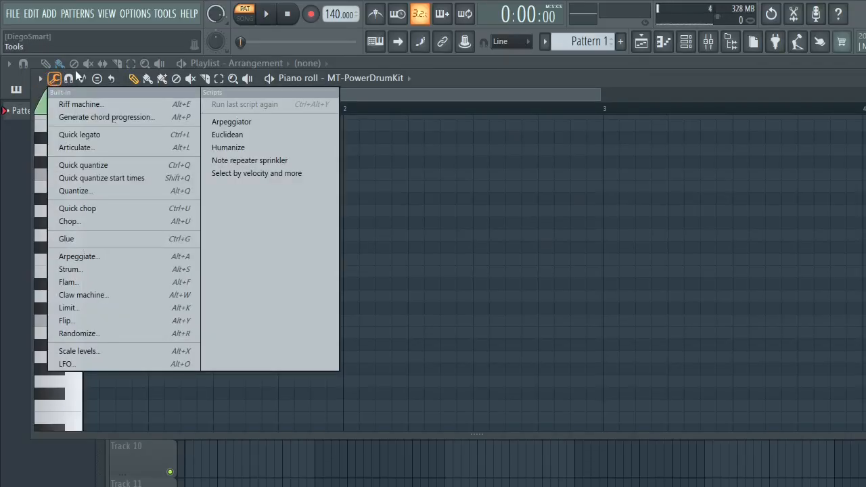
left_click(69, 79)
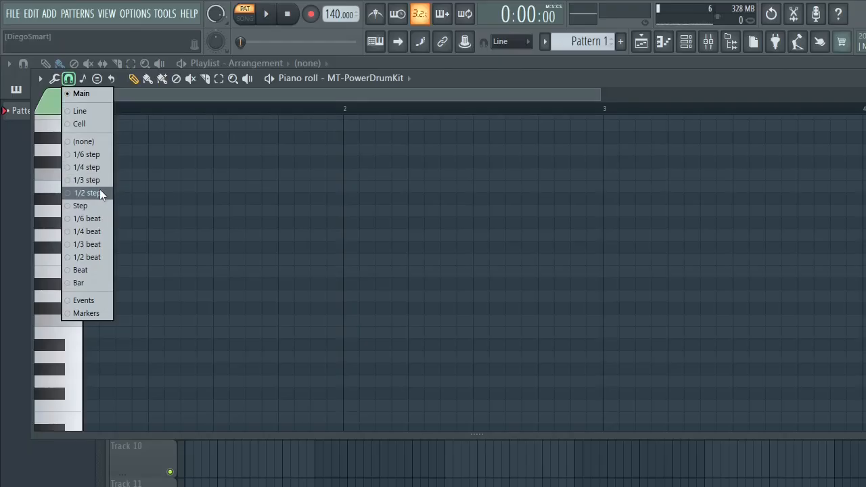
left_click(89, 257)
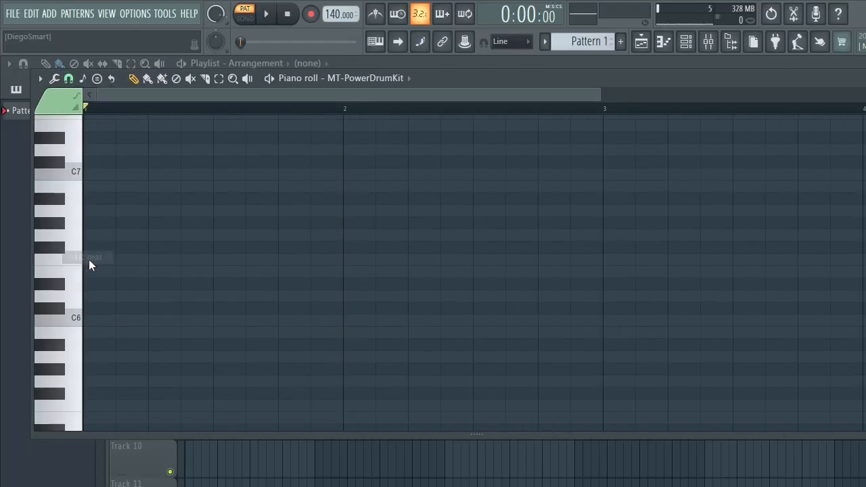
- Place C3 notes on beats 1 and 3 and D3 notes on beats 2 and 4 of bar 1, and play the pattern
mouse_move(89, 271)
left_mouse_down()
mouse_move(97, 344)
mouse_move(102, 145)
mouse_move(85, 445)
mouse_move(92, 363)
left_mouse_up()
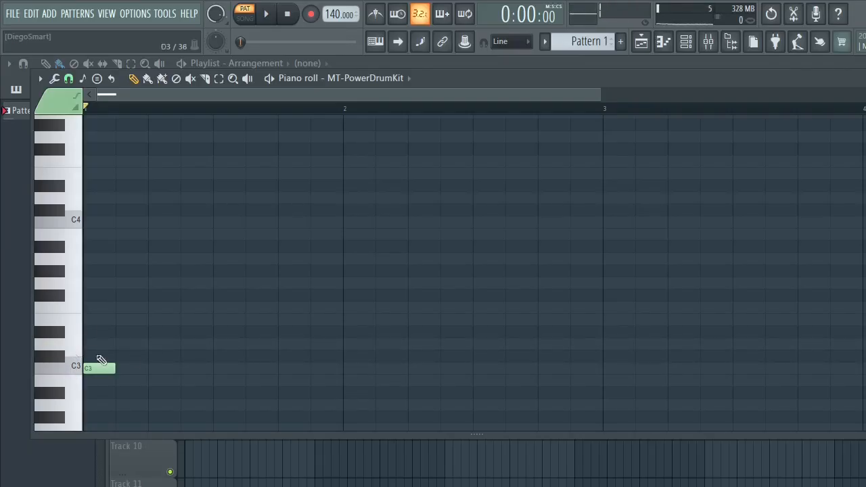
left_click(159, 360)
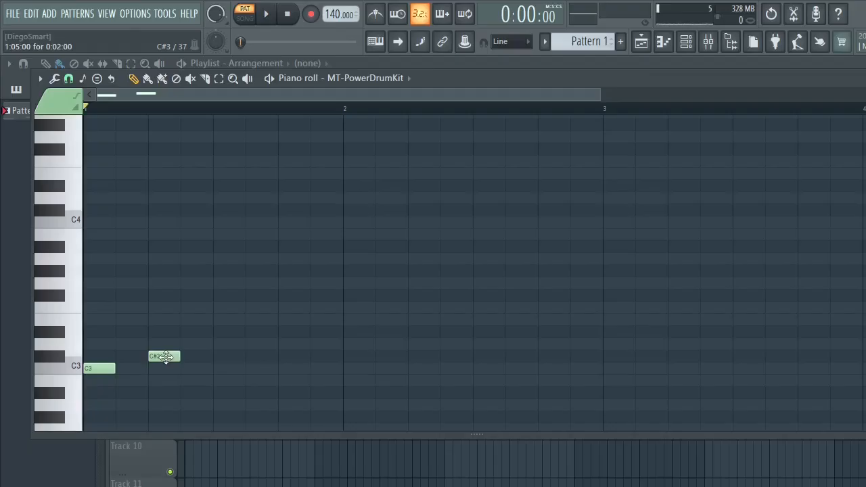
left_click_drag(166, 356, 170, 345)
left_click(227, 368)
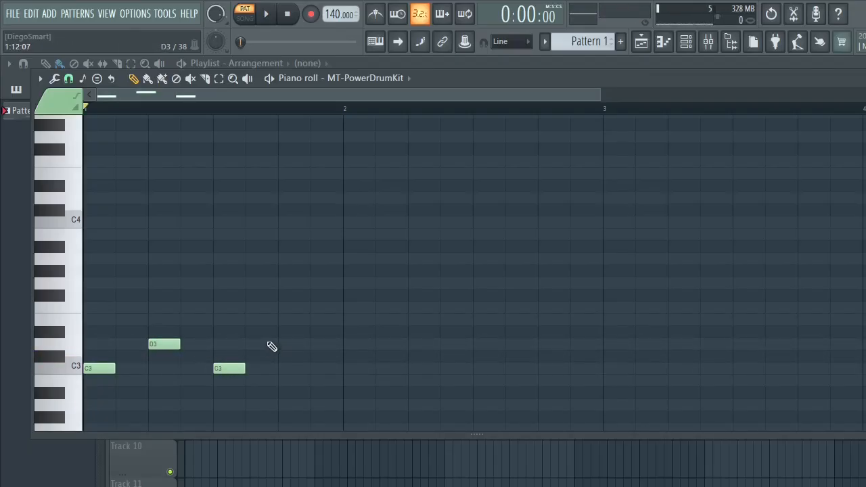
left_click(253, 332)
left_click(278, 337)
left_click_drag(279, 339, 292, 345)
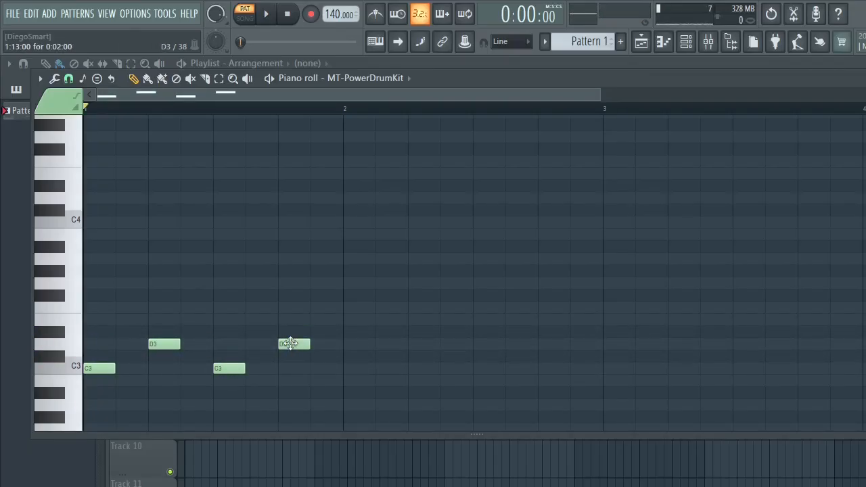
key("space")
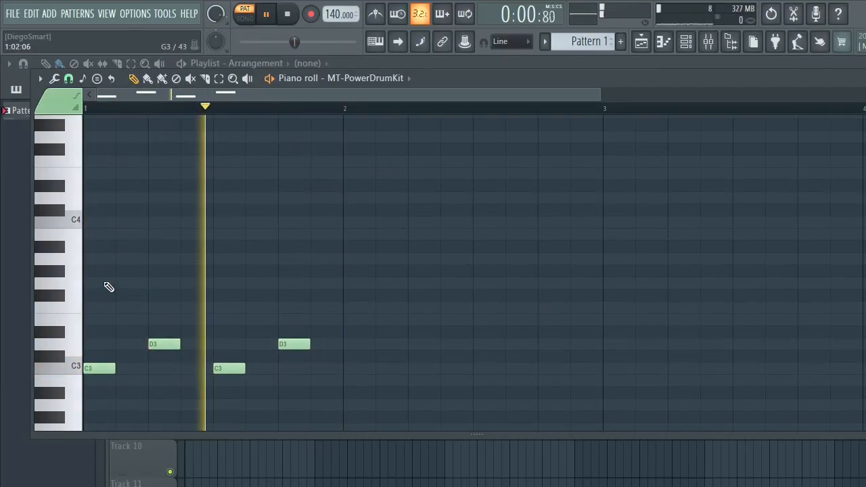
key("space")
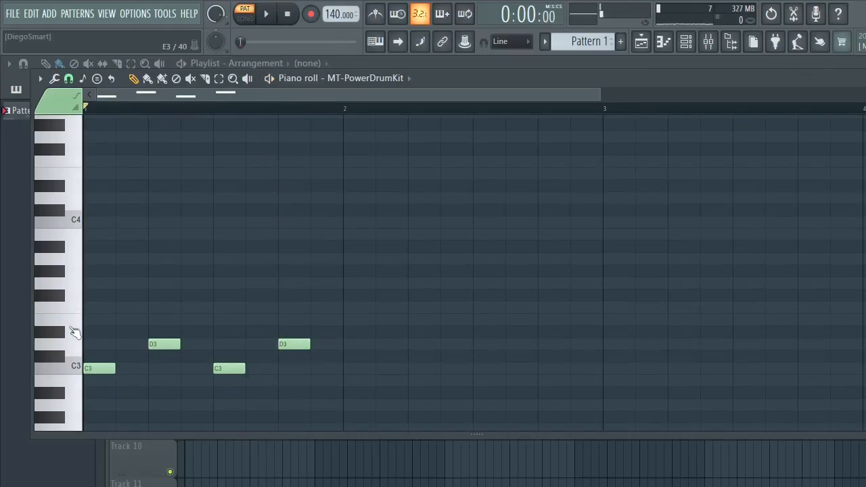
- Audition the drum sounds on the piano roll keys from E3 up to E5
left_click(75, 325)
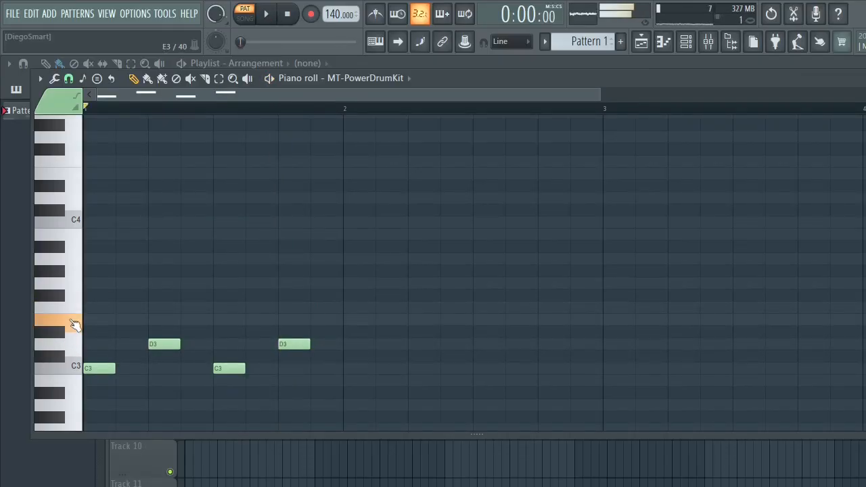
left_click_drag(75, 324, 73, 145)
scroll(108, 195, "up", 3)
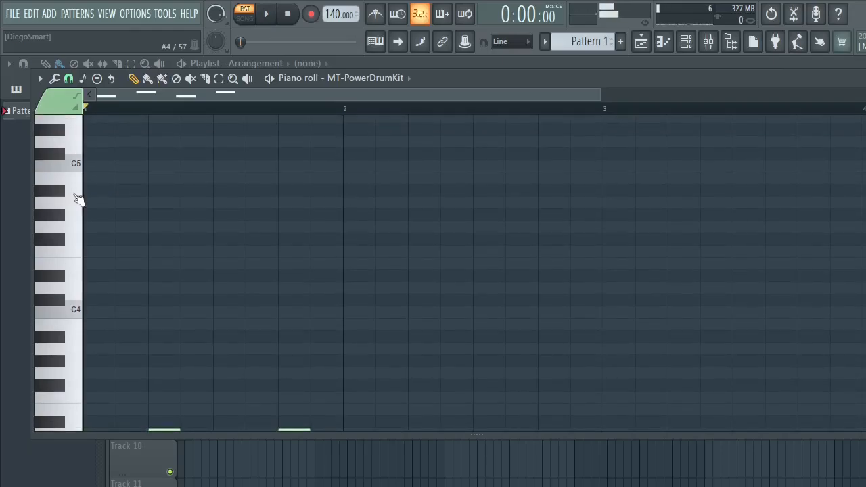
left_click(78, 199)
left_click(77, 165)
left_click(78, 169)
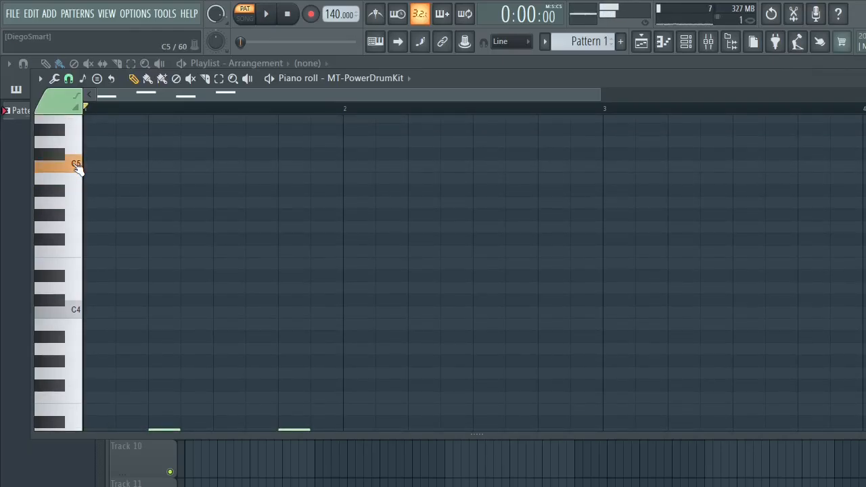
scroll(73, 187, "up", 3)
left_click(73, 196)
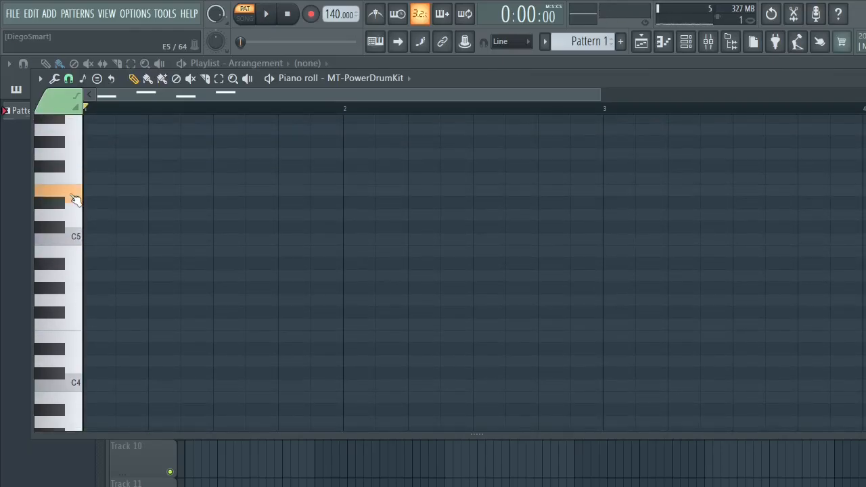
- Audition the drum sounds on the white keys from E5 down to D4
left_click(78, 199)
left_click(77, 222)
left_click(74, 220)
left_click(77, 236)
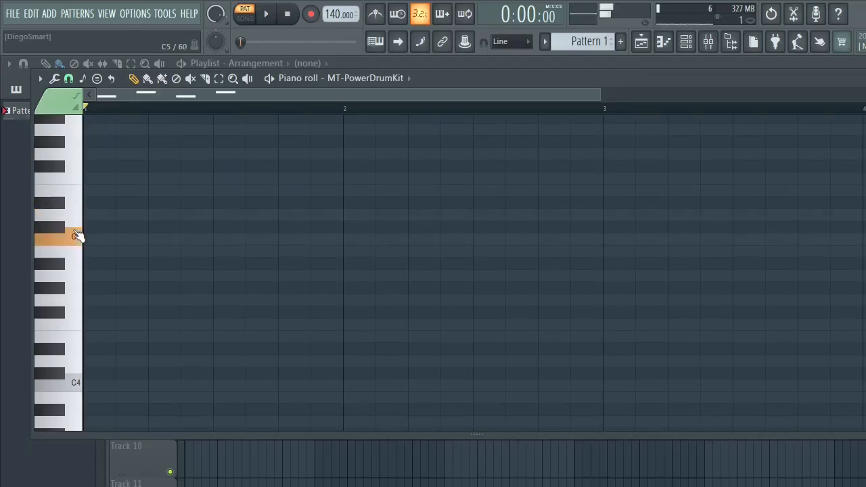
left_click(80, 259)
left_click(78, 279)
left_click(78, 302)
left_click(77, 323)
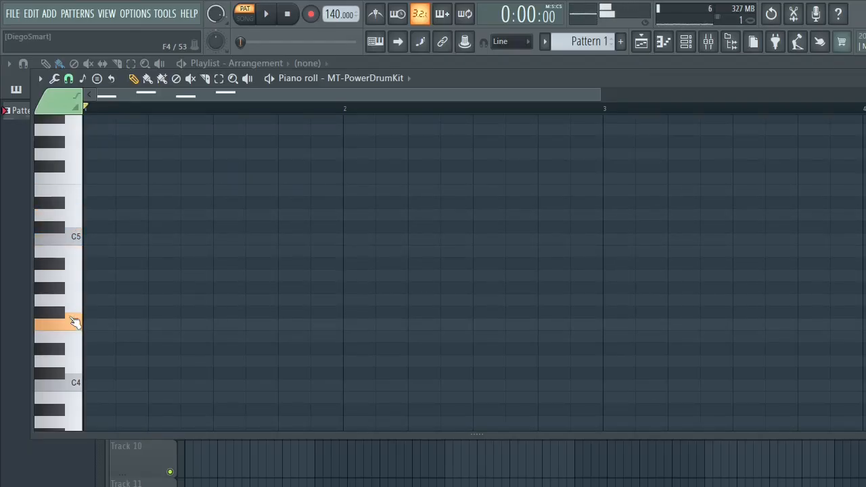
left_click(80, 365)
left_click(71, 343)
- Audition the drum sounds on the black keys from C#4 down towards D3
scroll(69, 335, "down", 1)
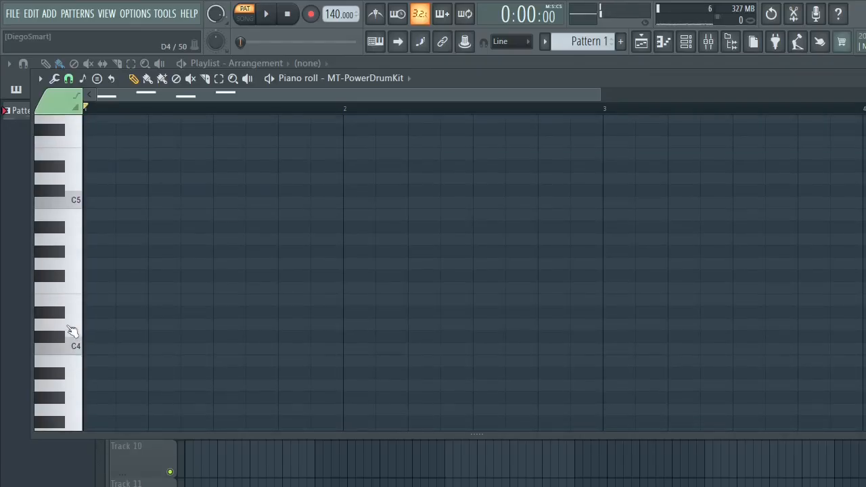
left_click(62, 338)
left_click(60, 339)
left_click(60, 375)
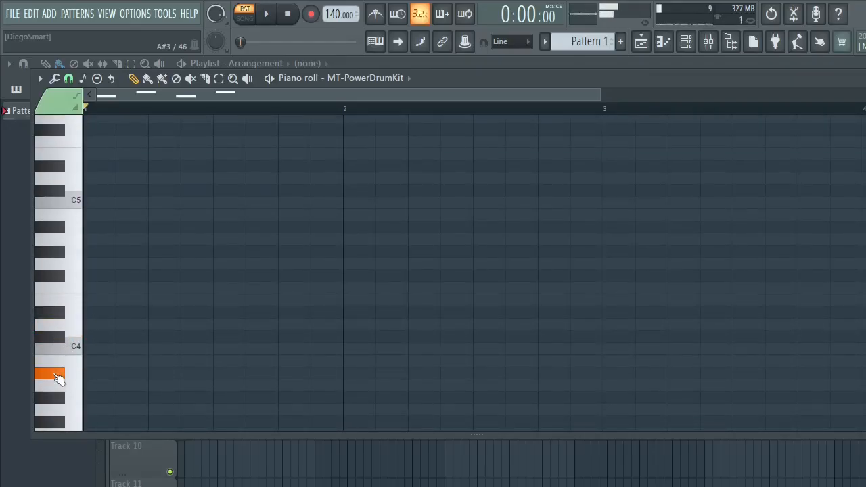
scroll(61, 373, "down", 2)
left_click(58, 328)
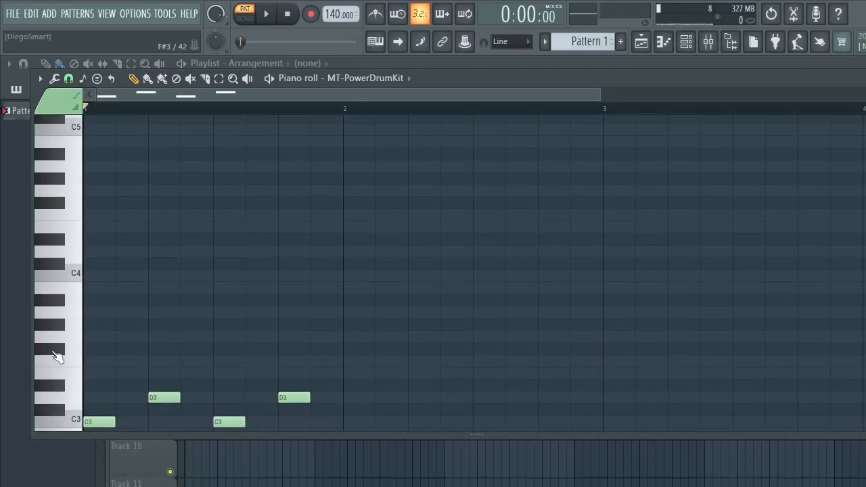
left_click(57, 397)
- Audition the drum sounds on the keys just below C3, from F2 up to B2, and dismiss the note properties
scroll(60, 376, "down", 5)
left_click(72, 323)
left_click(67, 288)
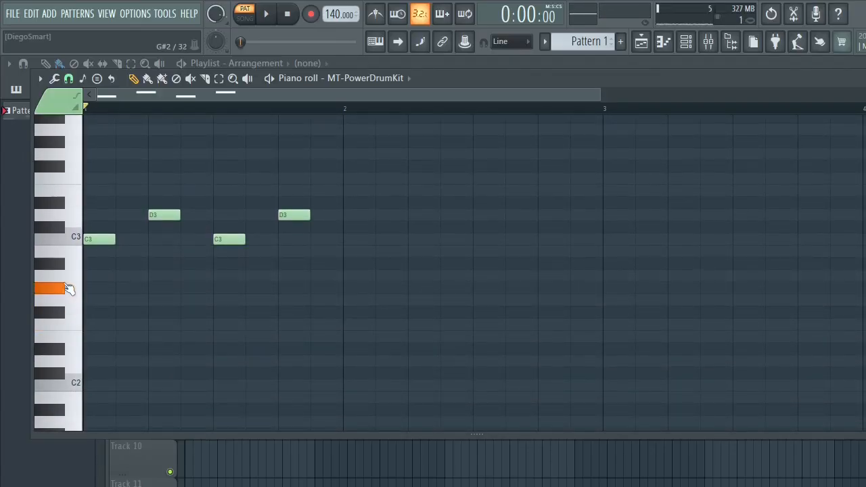
left_click(59, 271)
left_click(65, 254)
left_click(64, 255)
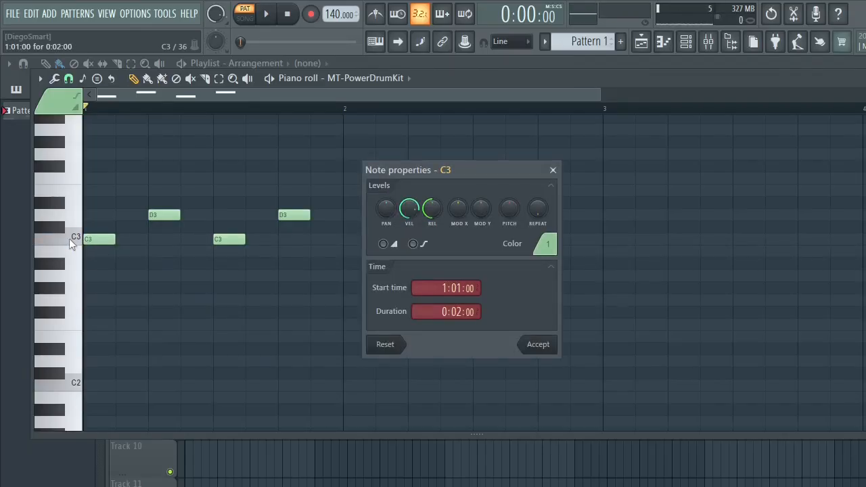
left_click(553, 170)
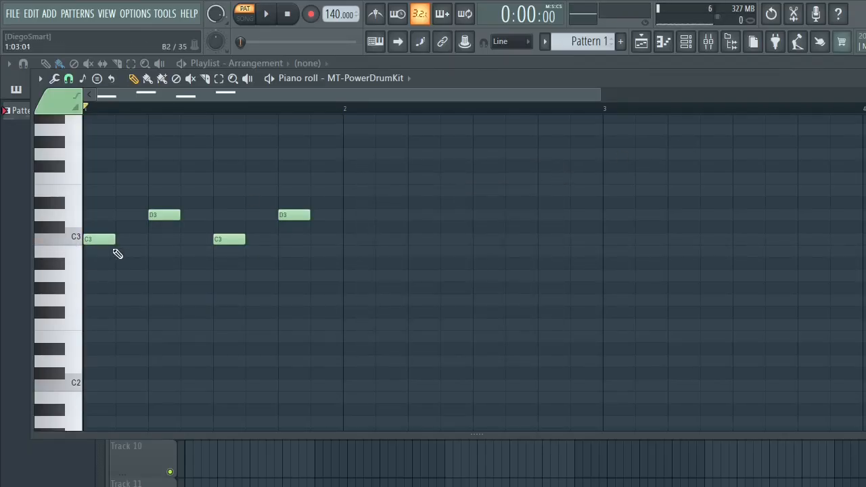
- Audition the drum sounds on the keys from C3 up to A#3
left_click(74, 238)
left_click(59, 232)
left_click(56, 203)
left_click(56, 188)
left_click(59, 177)
scroll(63, 178, "up", 5)
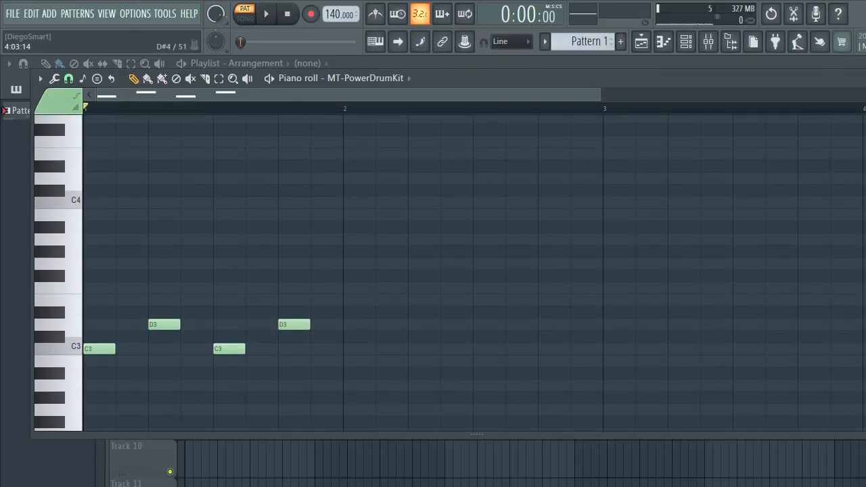
scroll(474, 273, "up", 1)
scroll(474, 273, "down", 1)
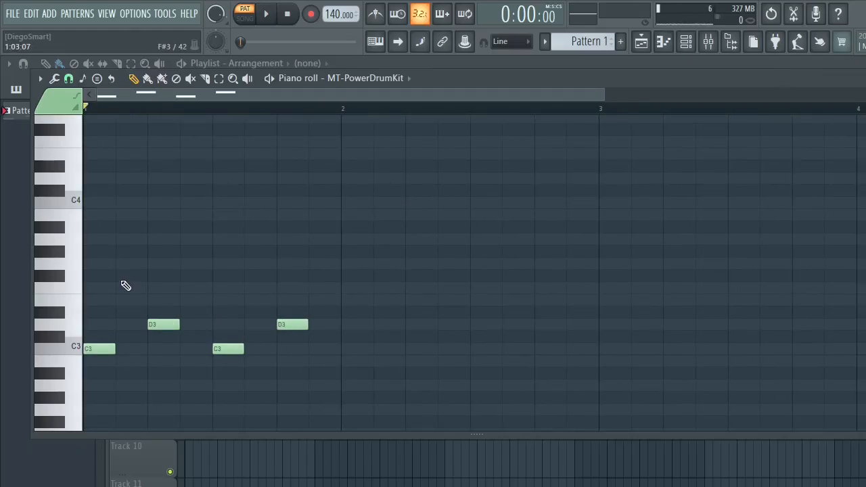
left_click(57, 251)
left_click(57, 229)
- Add A#3 notes on all four beats of bar 1 and play the pattern in the maximized piano roll
left_click(94, 227)
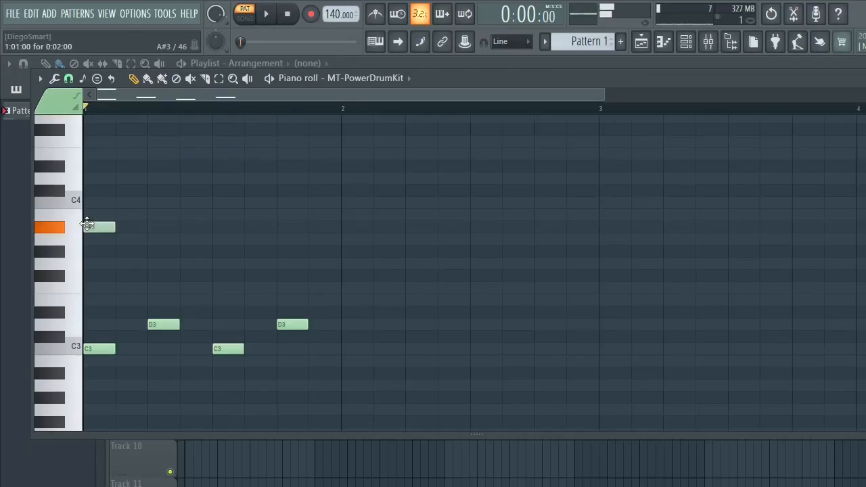
left_click(151, 226)
left_click(219, 226)
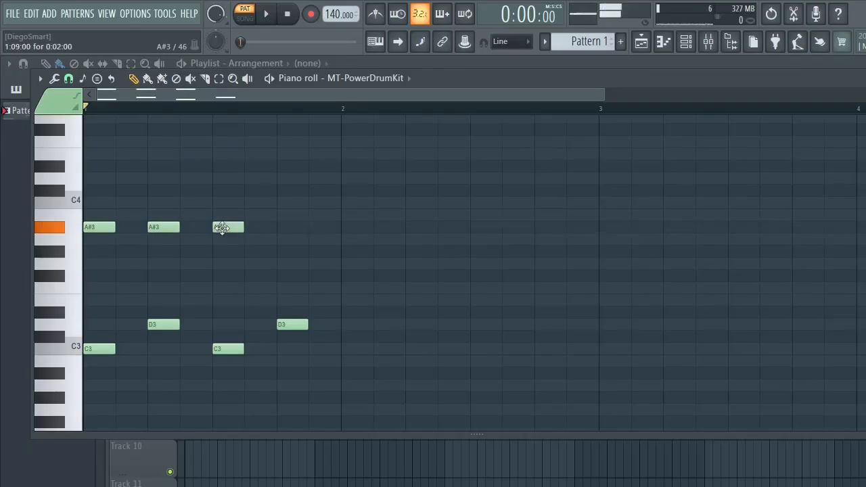
left_click(285, 227)
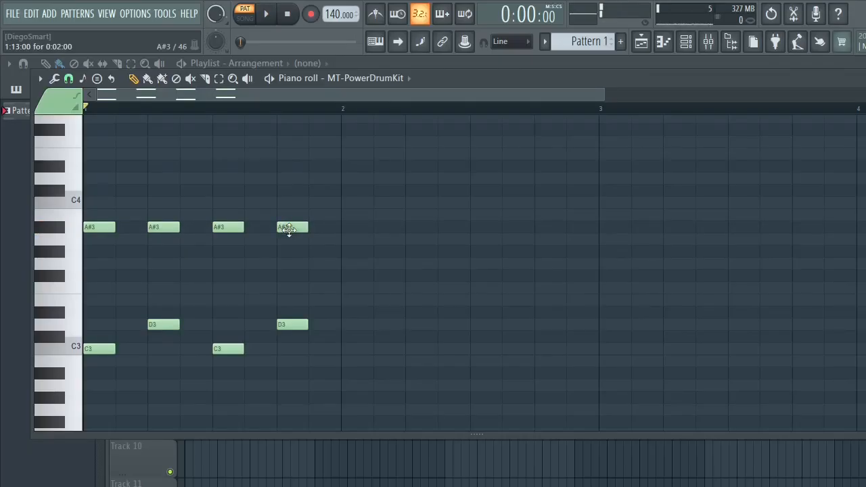
key("space")
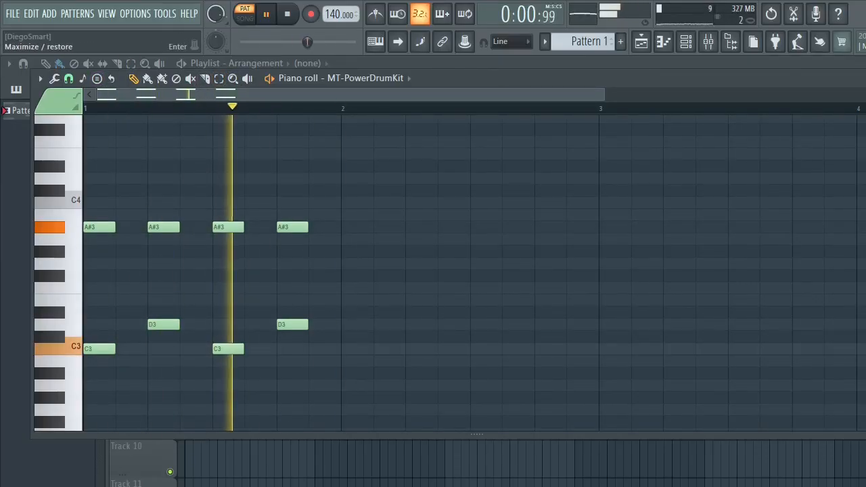
key("Return")
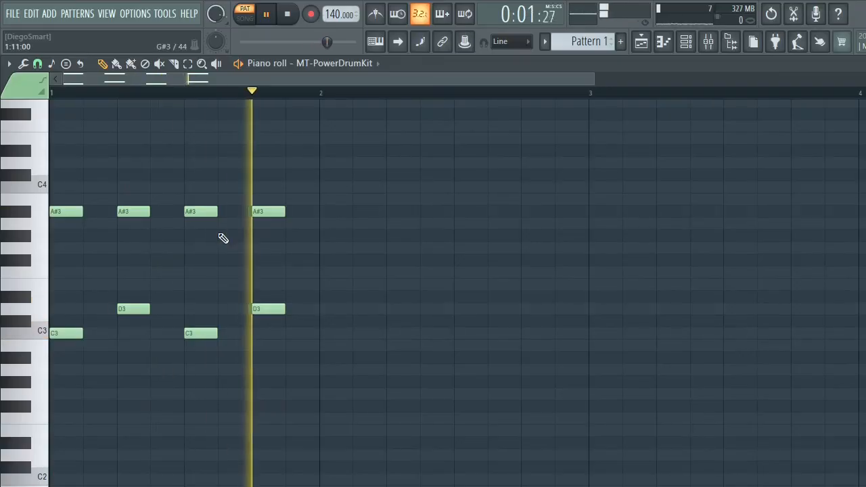
key("space")
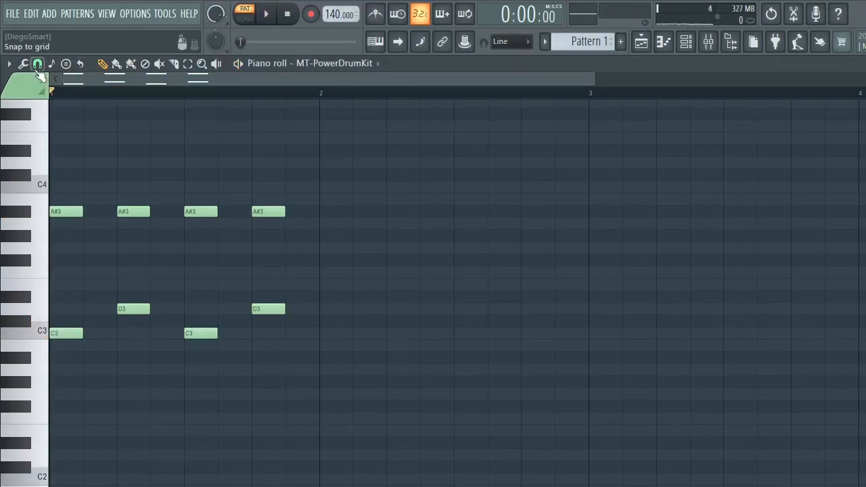
- Set the piano roll snap to Main and add one-step C3 notes on steps 2, 4 and 11 of bar 1, playing the pattern
left_click(37, 62)
left_click(59, 78)
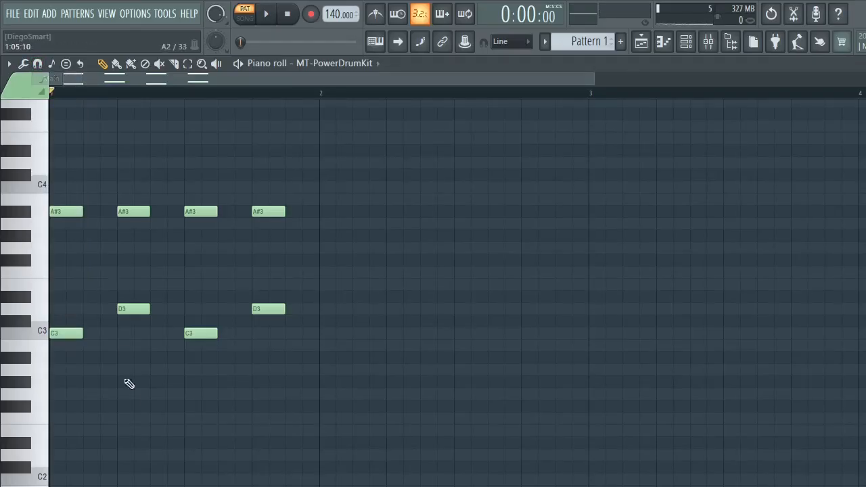
left_click(73, 334)
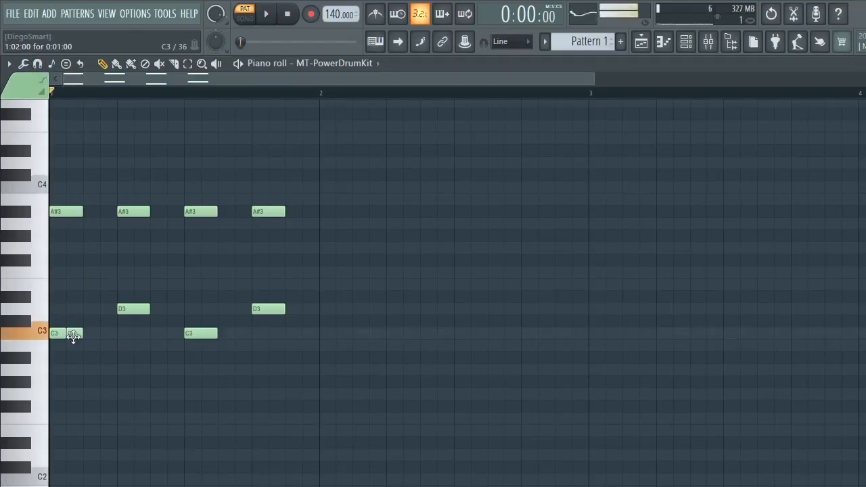
left_click(225, 333)
key("space")
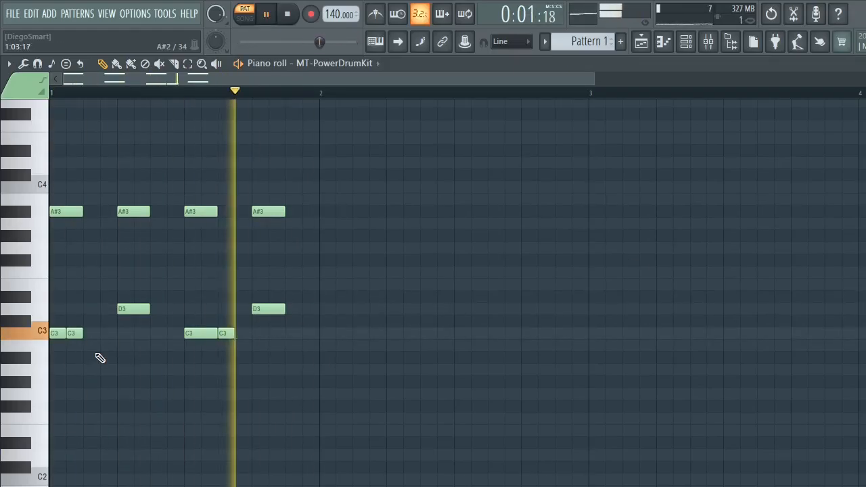
left_click(118, 334)
left_click_drag(119, 334, 112, 338)
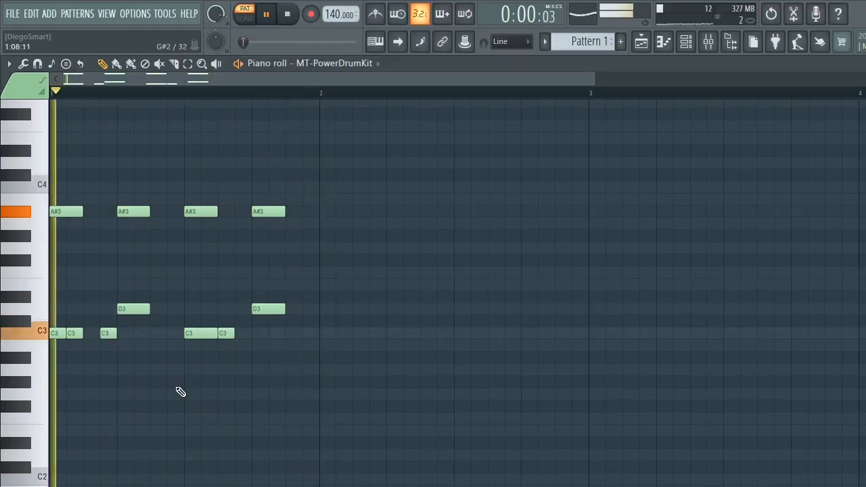
- Stop playback, select the four A#3 notes in bar 1 and set the piano roll's target control to Note velocity
key("space")
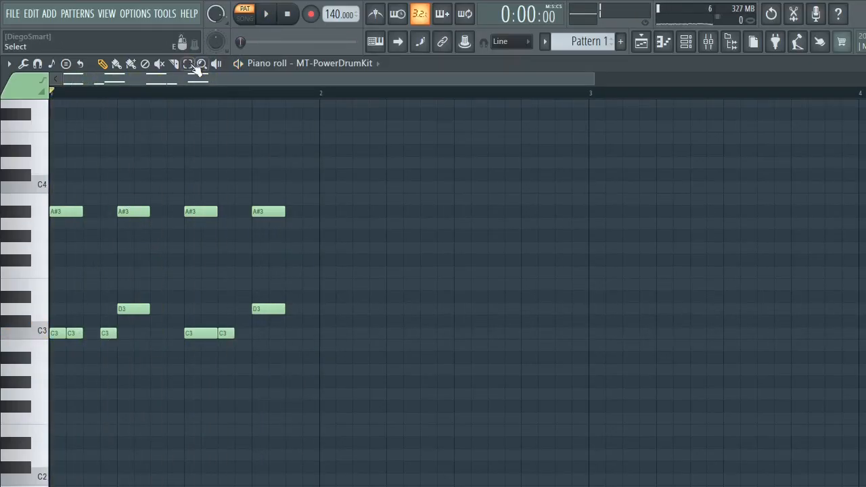
left_click(189, 65)
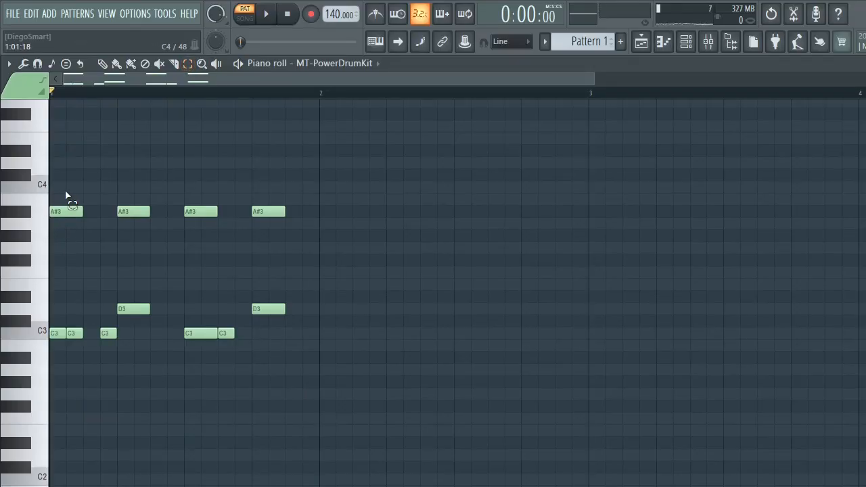
left_click_drag(66, 196, 325, 234)
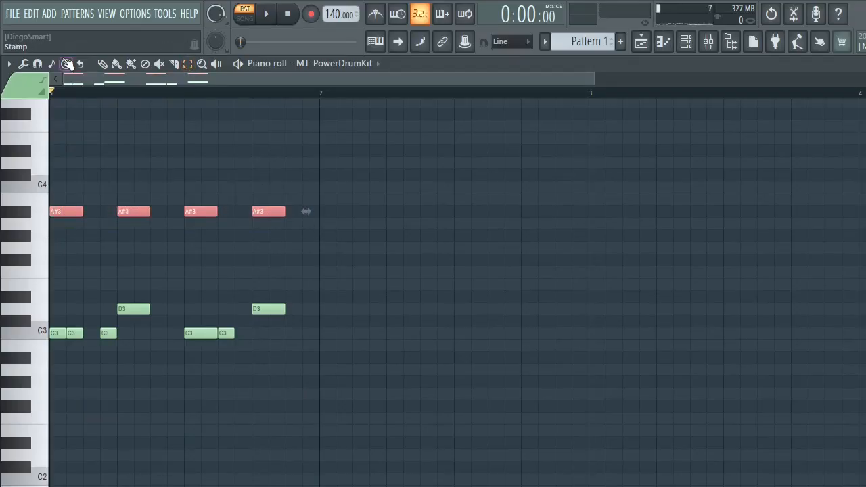
left_click(9, 64)
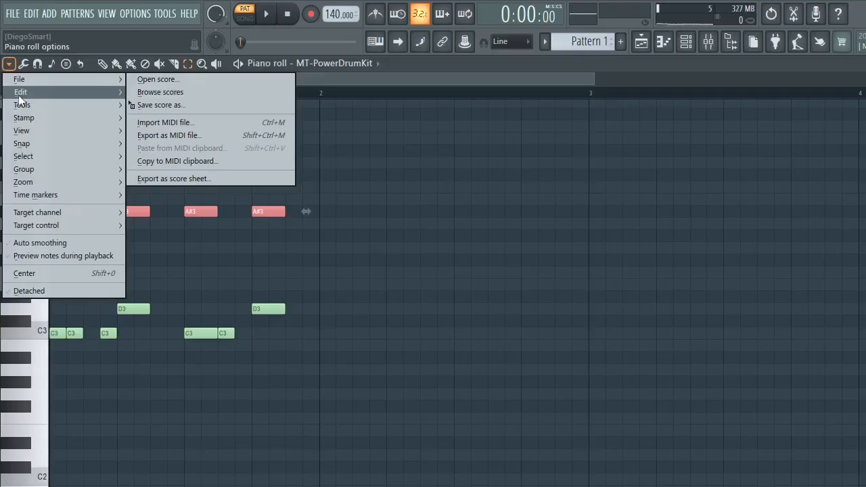
mouse_move(19, 98)
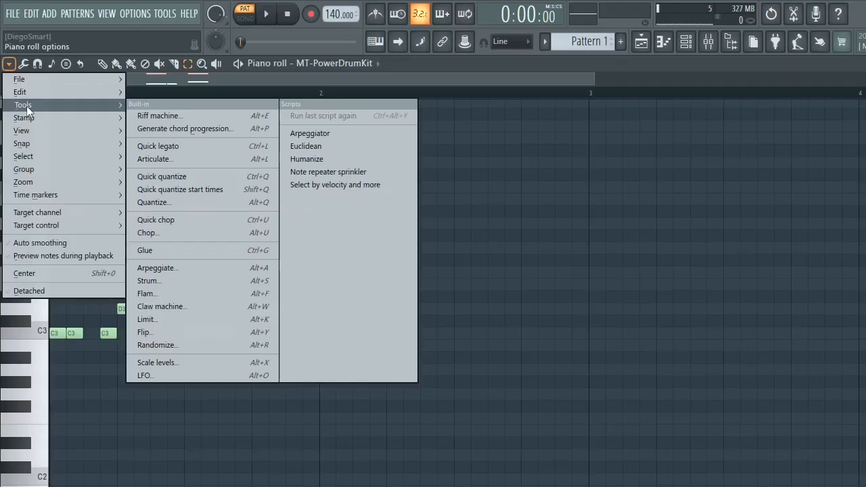
mouse_move(40, 135)
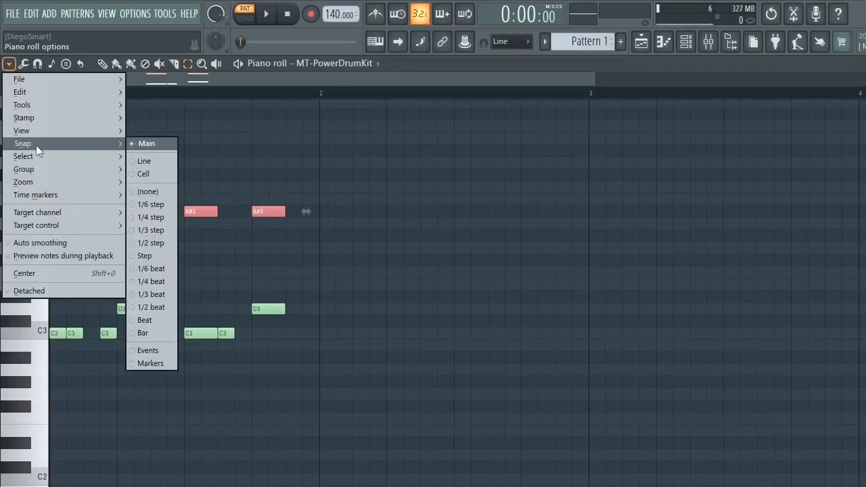
mouse_move(27, 193)
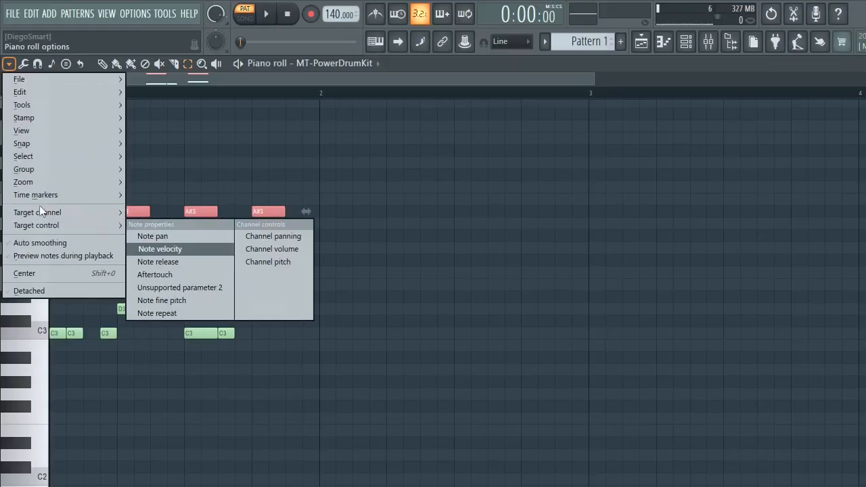
mouse_move(55, 215)
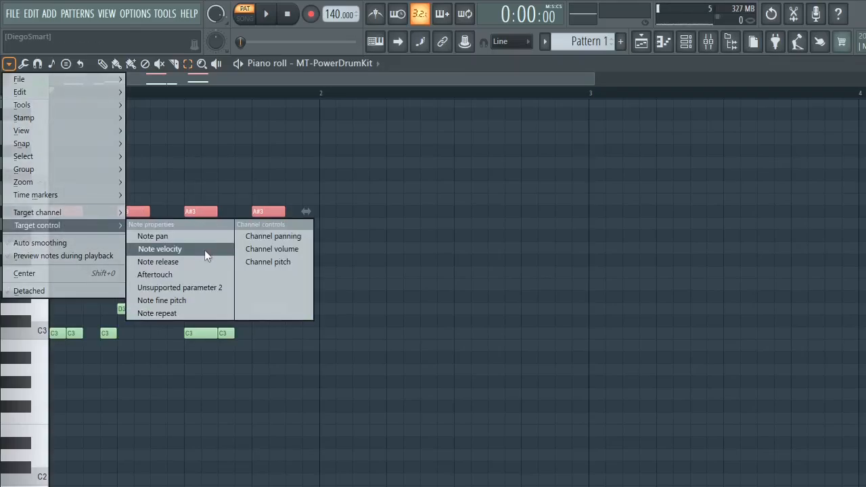
left_click(204, 250)
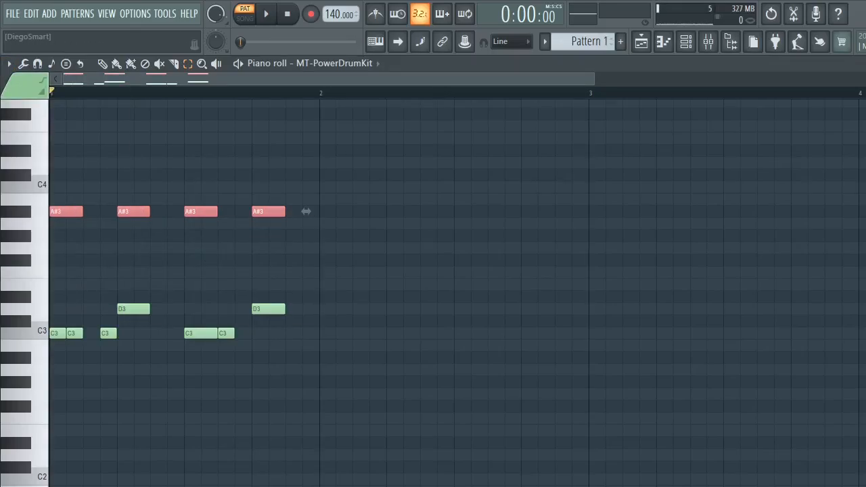
- Restore the piano roll to its smaller window, reopen Pattern 1 from the playlist and play the pattern
key("Return")
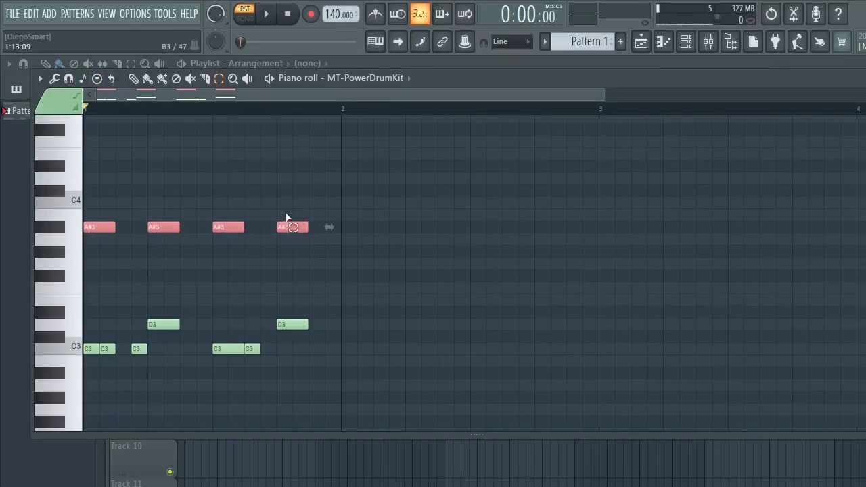
left_click(84, 79)
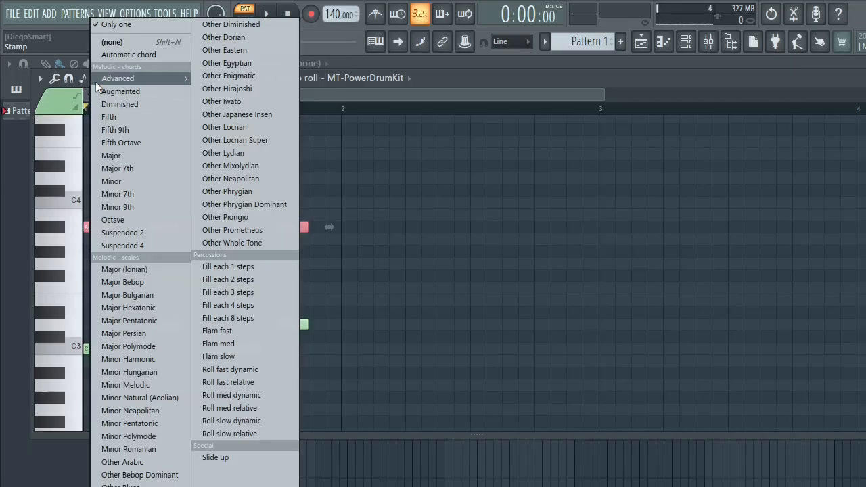
mouse_move(95, 81)
left_click(16, 151)
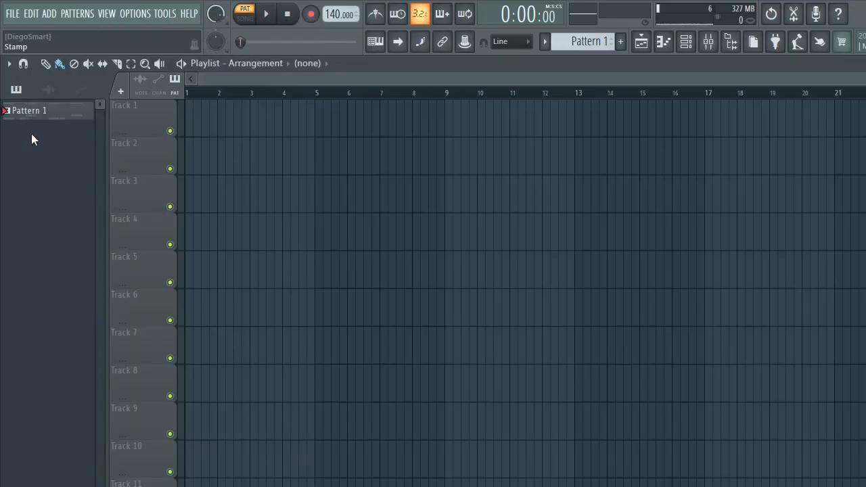
double_click(67, 111)
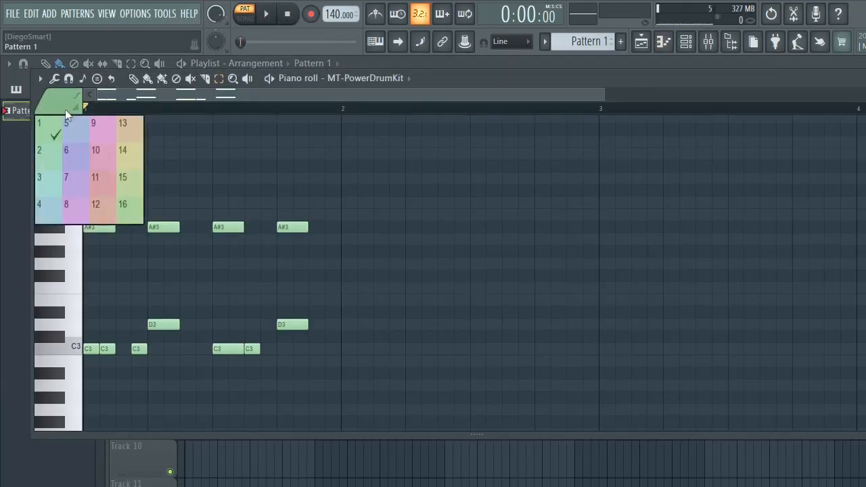
left_click(67, 106)
key("space")
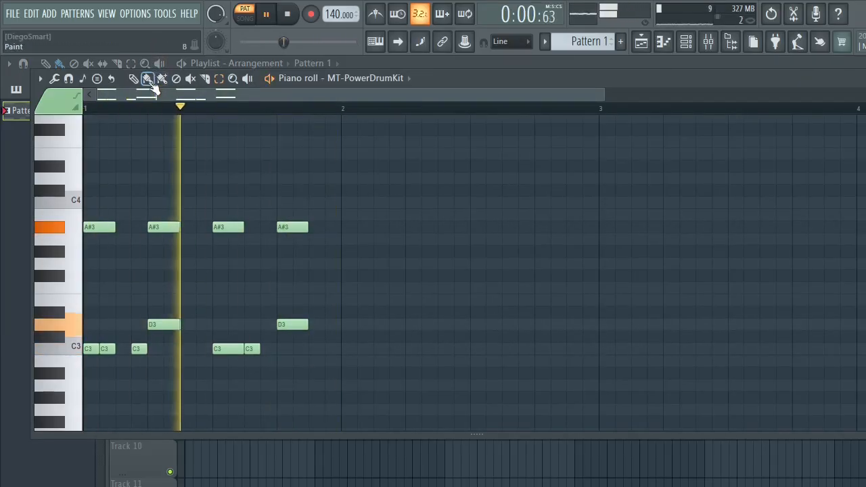
key("space")
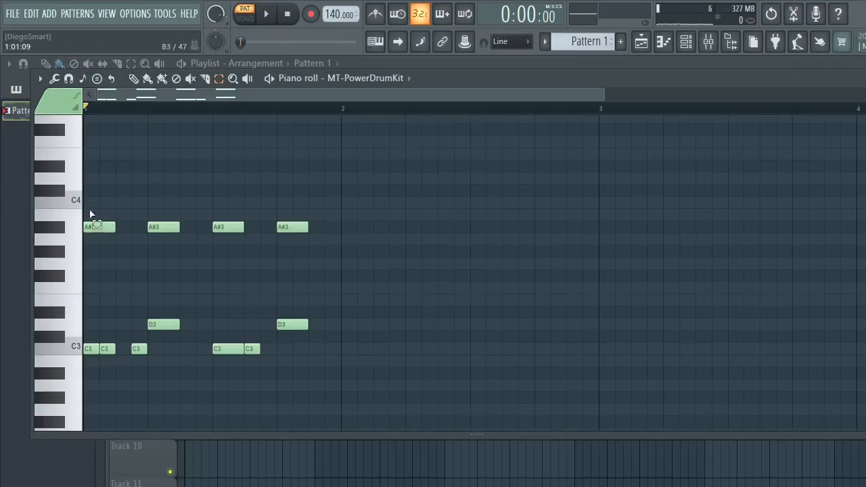
- Select the four A#3 notes again and check the mixer, channel rack and playlist
left_click_drag(91, 215, 352, 237)
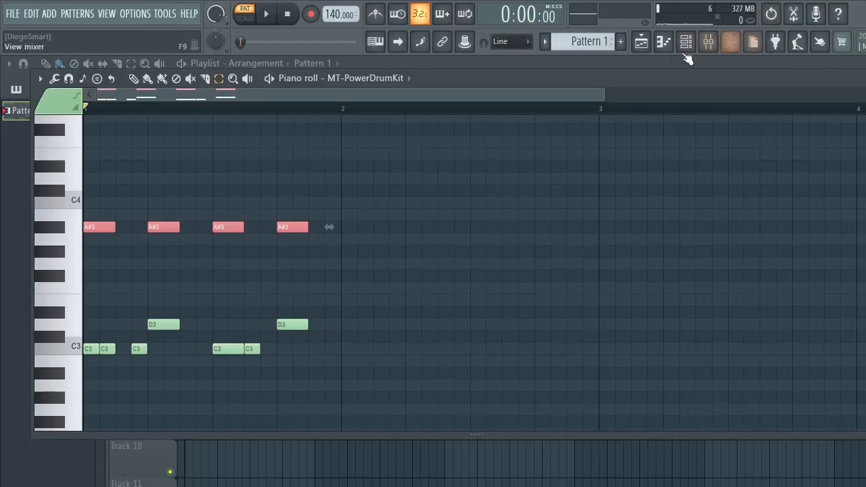
left_click(706, 45)
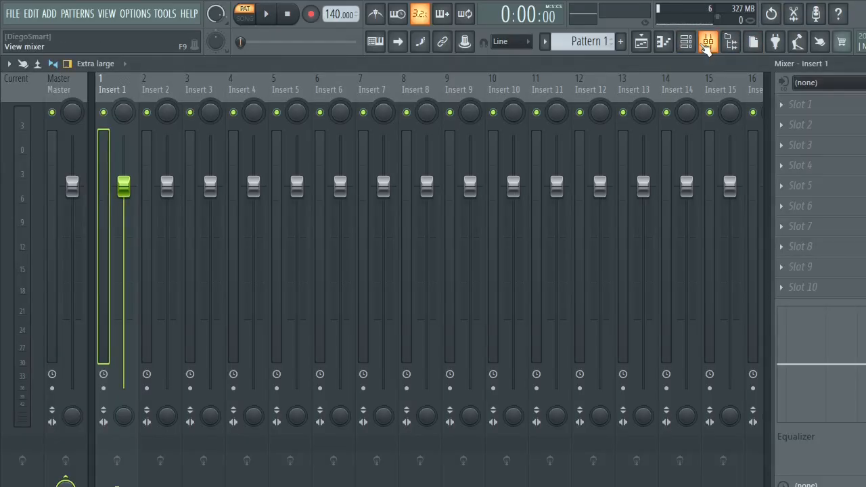
left_click(706, 45)
left_click(684, 42)
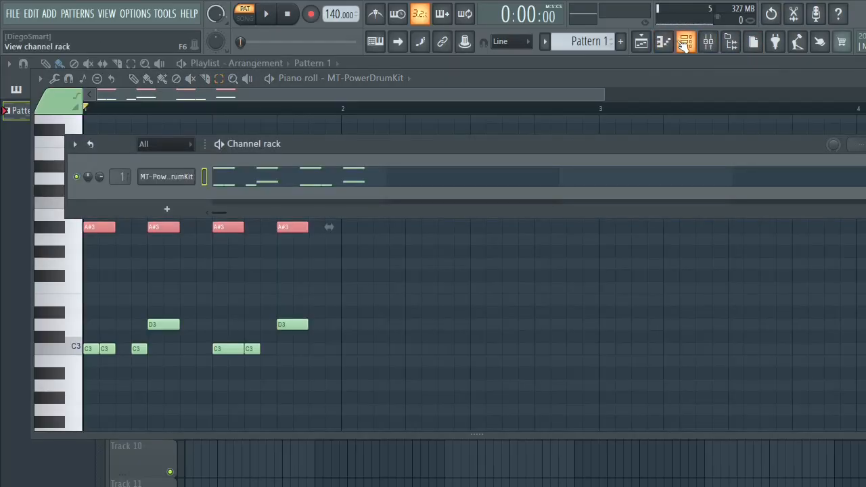
left_click(685, 42)
left_click(640, 42)
left_click(640, 42)
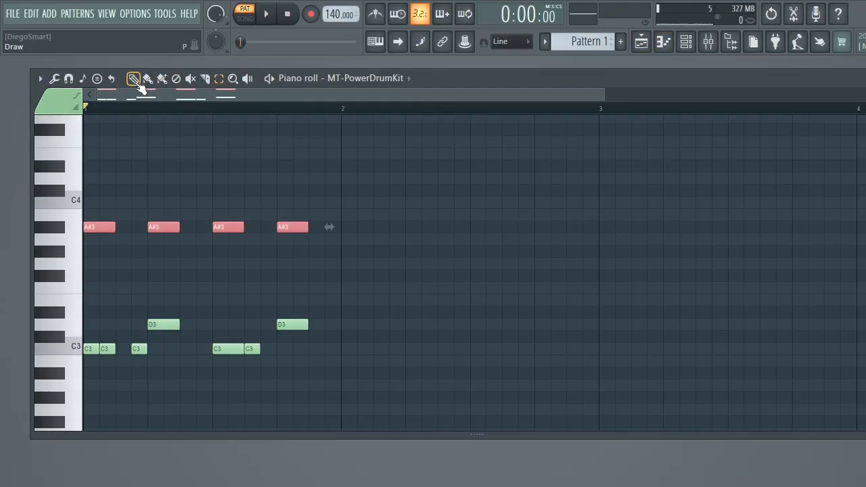
- Set the piano roll's target control to Channel volume and deselect the A#3 notes
left_click(69, 80)
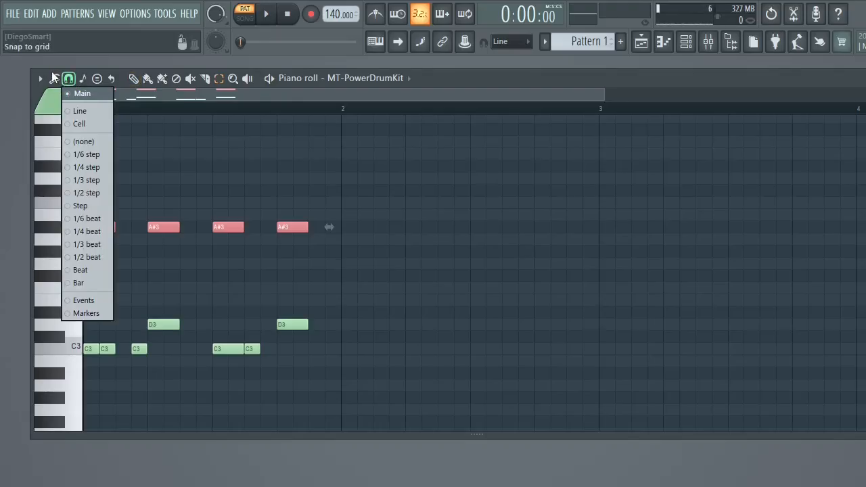
left_click(39, 82)
mouse_move(54, 102)
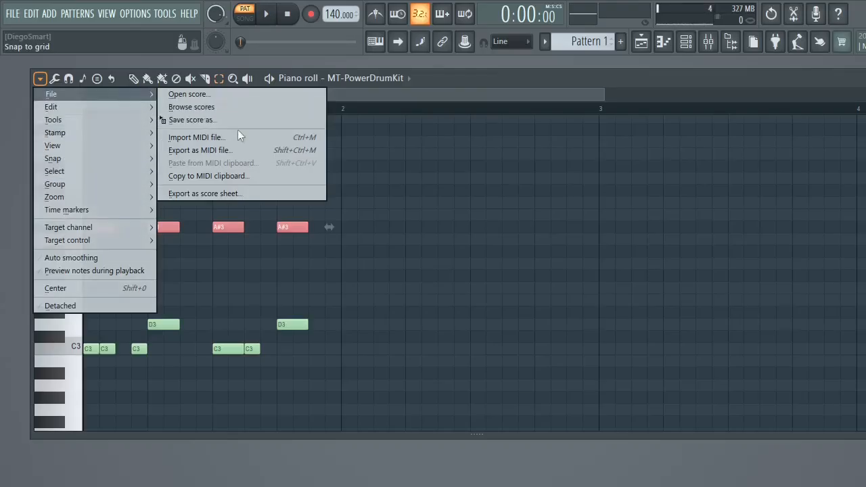
mouse_move(130, 192)
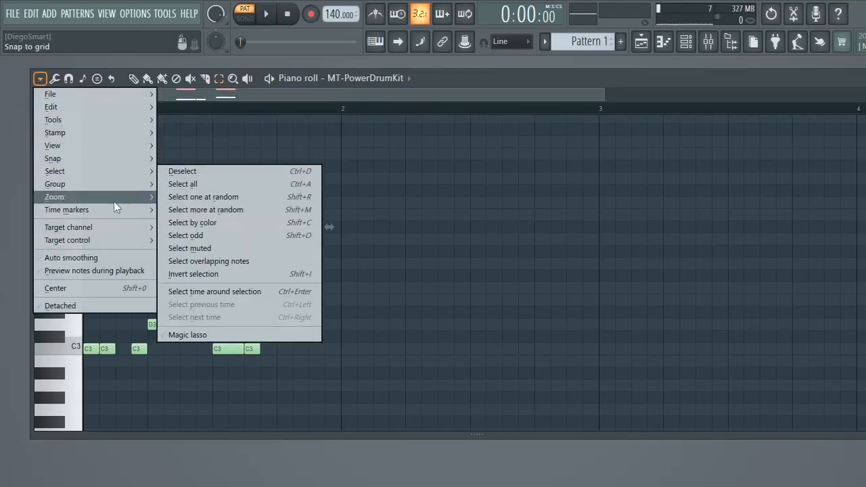
mouse_move(118, 223)
mouse_move(106, 237)
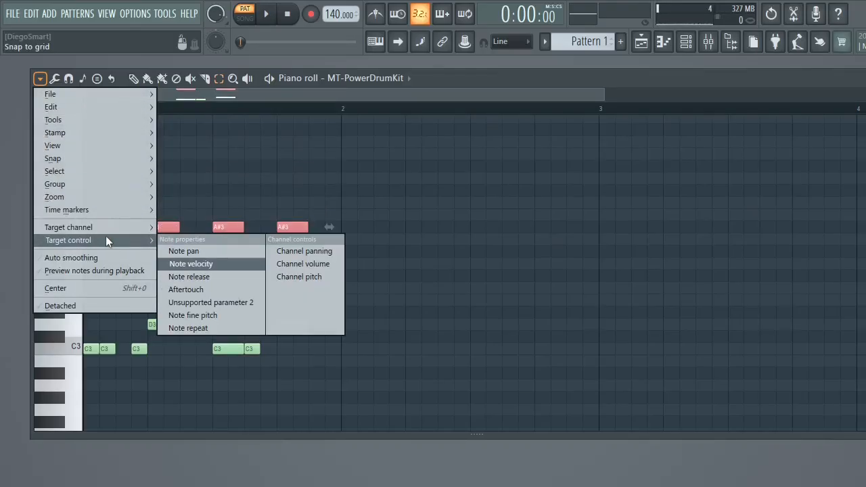
left_click(208, 266)
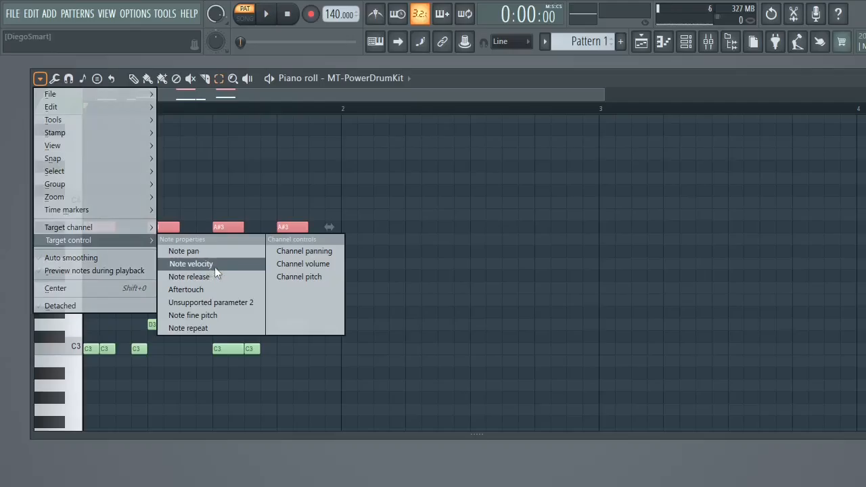
left_click(339, 264)
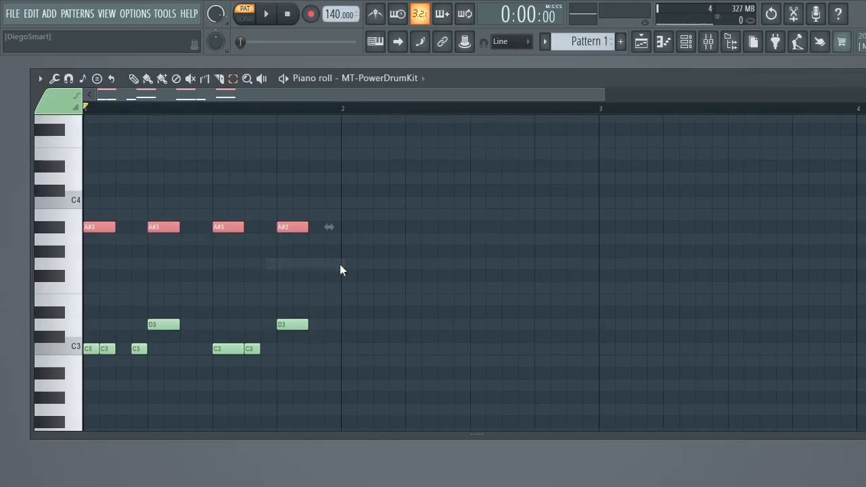
left_click(306, 231, "ctrl")
left_click(309, 225)
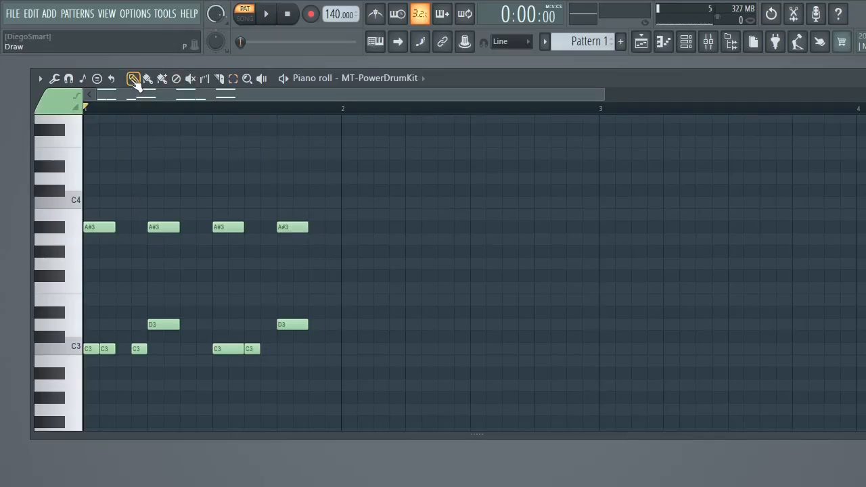
- Delete all the A#3, D3 and C3 notes from bar 1 of the drum pattern
right_click(302, 328)
right_click(292, 227)
right_click(228, 227)
right_click(163, 227)
right_click(99, 227)
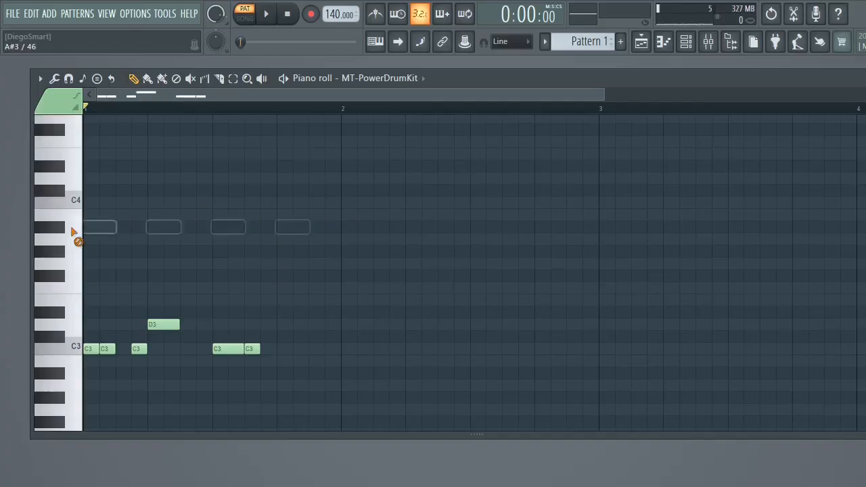
right_click(249, 349)
right_click(223, 348)
right_click(136, 348)
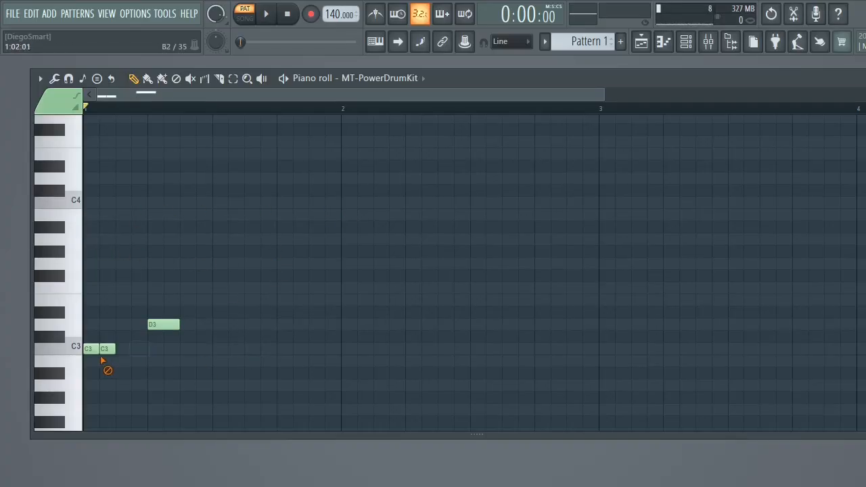
right_click(104, 348)
right_click(88, 348)
right_click(163, 324)
- Add one-step C3 notes on steps 1 to 4 and a one-step D3 note on step 5 of bar 1
left_click(88, 348)
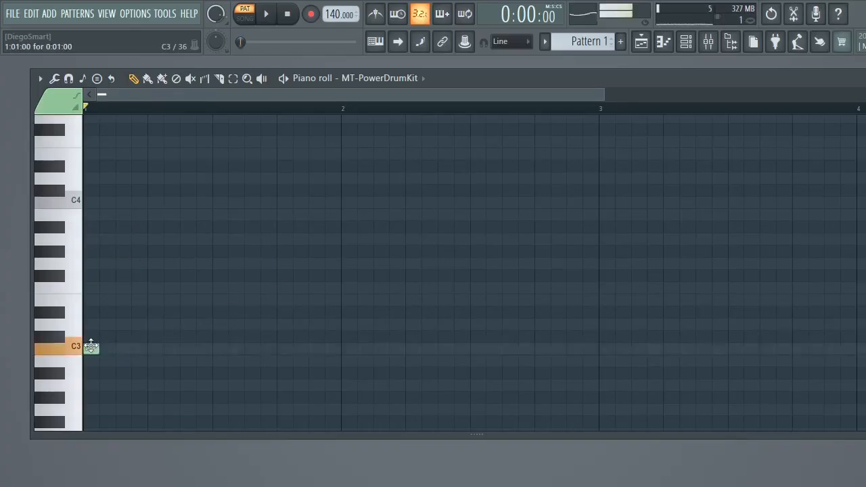
left_click(104, 348)
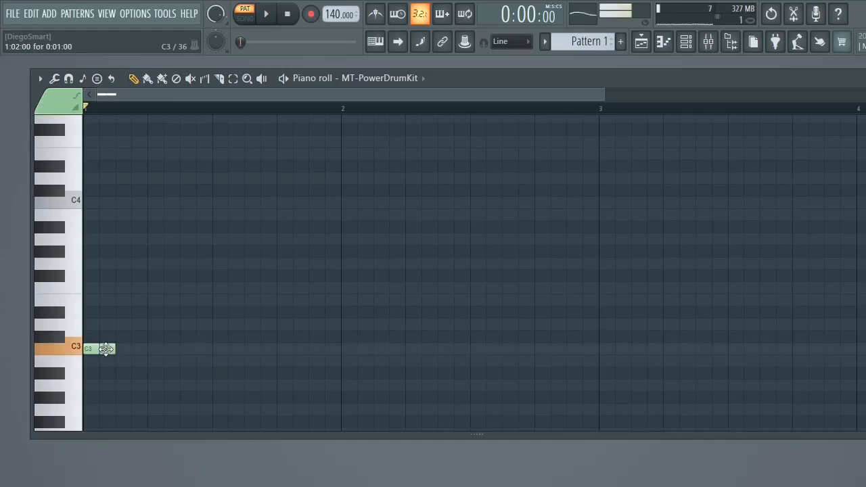
left_click(155, 349)
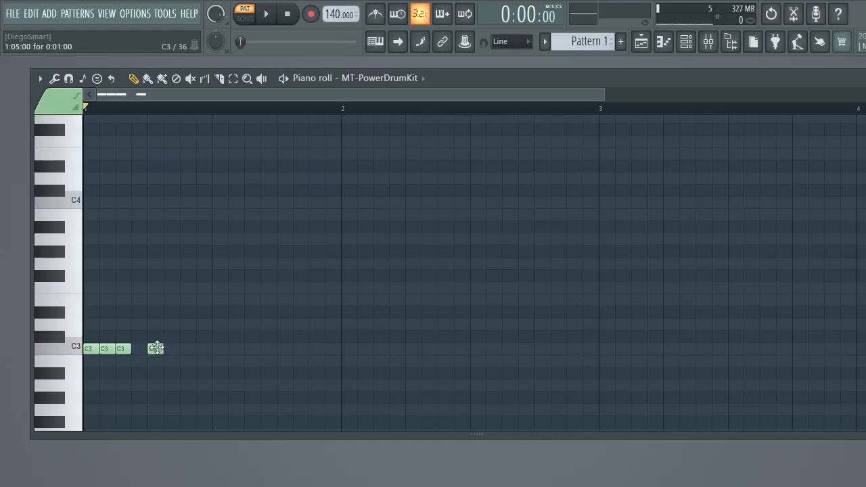
right_click(157, 349)
left_click(140, 348)
left_click(155, 325)
- Add one-step C3 notes on steps 9 to 12 and a one-step D3 note on step 13 of bar 1, and play the pattern
left_click(224, 349)
left_click(237, 349)
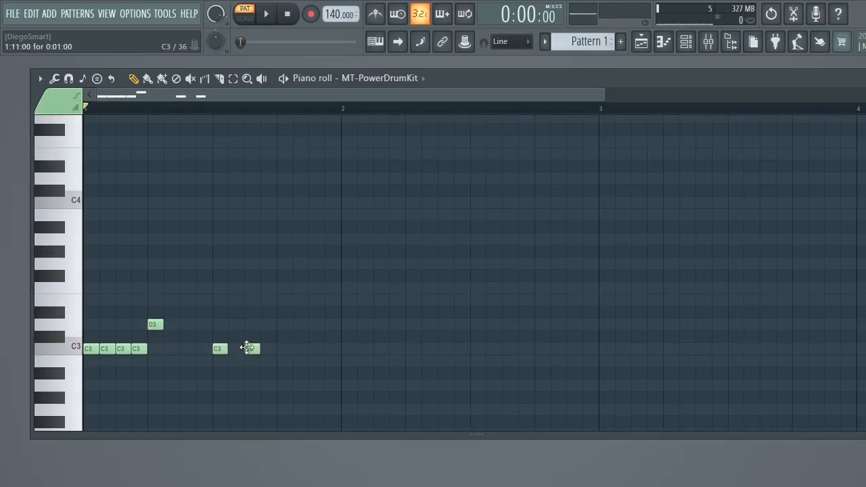
left_click(252, 349)
left_click(268, 348)
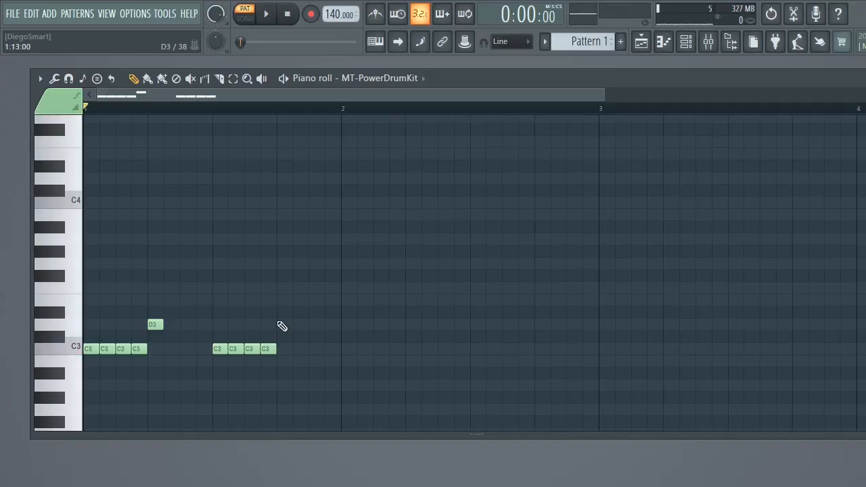
left_click(282, 313)
left_click_drag(284, 313, 284, 326)
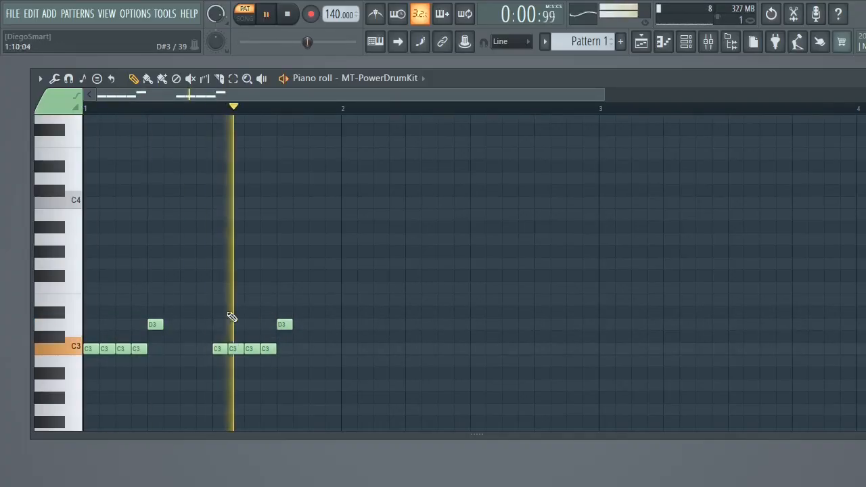
key("space")
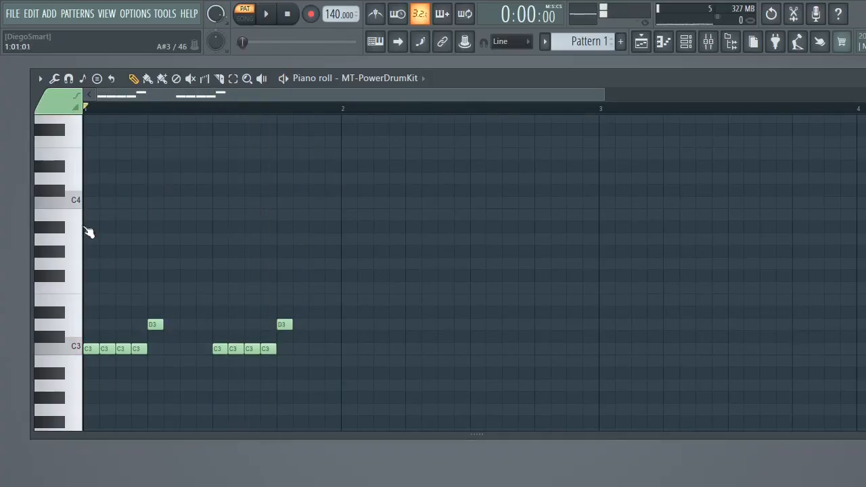
- Add one-step E4 notes on steps 1, 5, 9 and 13 and F4 notes on steps 3, 7 and 11 of bar 1, and play the pattern
left_click(71, 166)
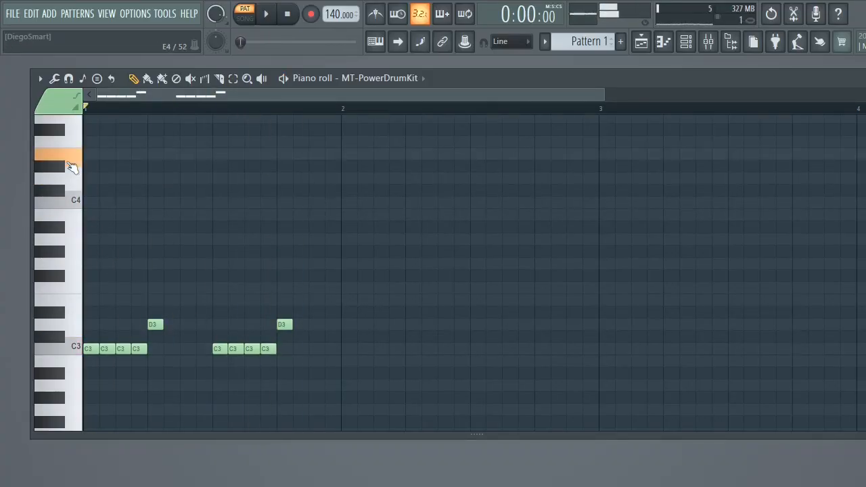
left_click(87, 155)
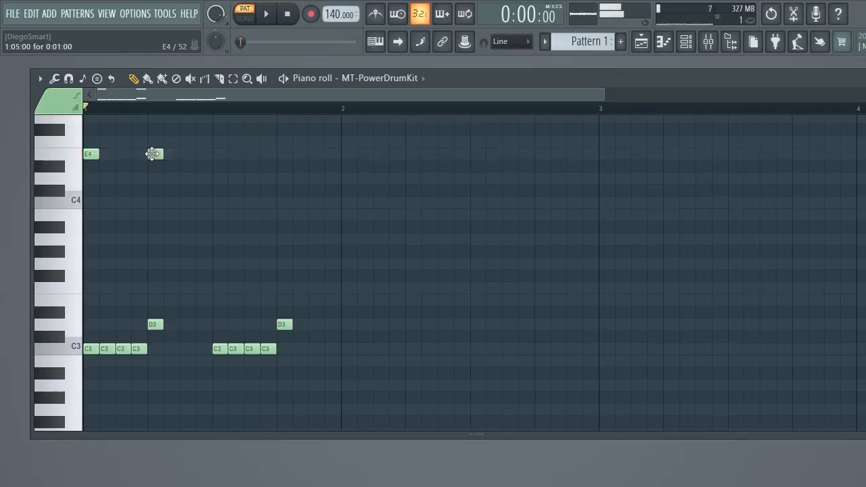
left_click_drag(286, 143, 291, 155)
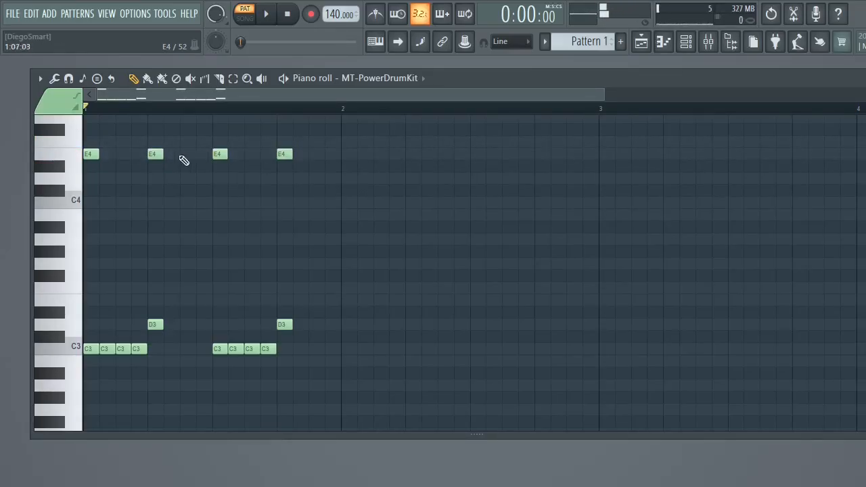
left_click(118, 142)
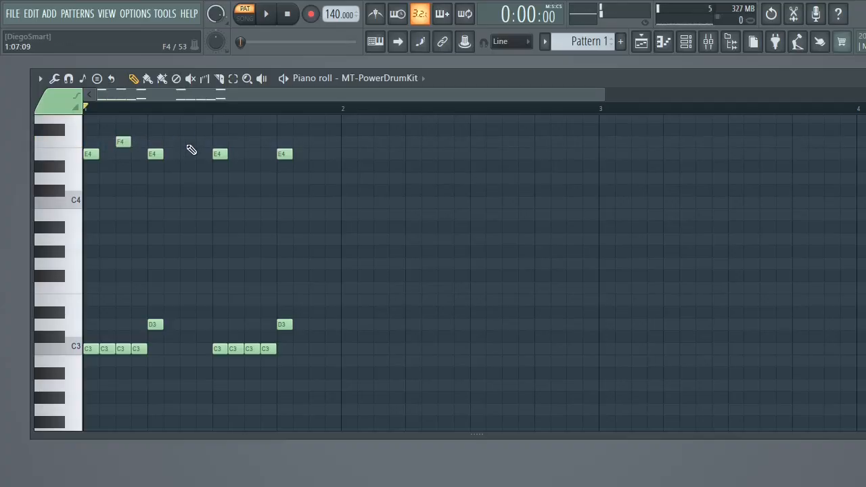
key("space")
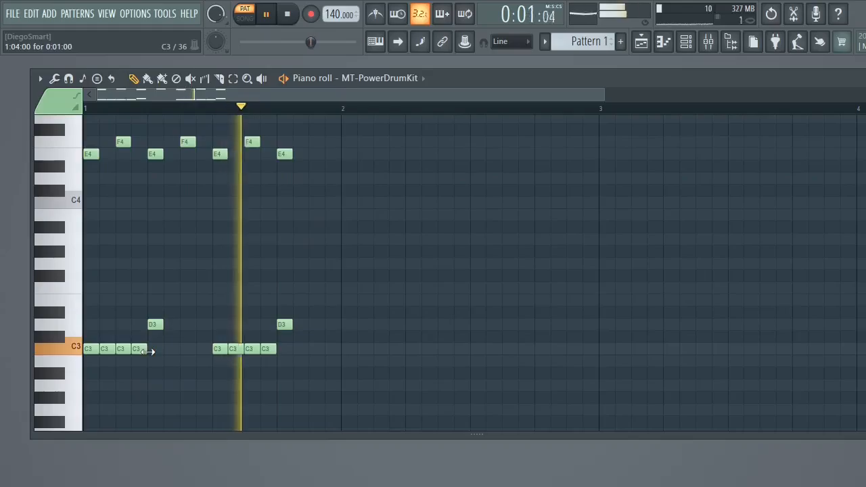
- Add one-step C3 notes on steps 6 and 8 of bar 1 while the pattern plays, and stop playback
left_click(172, 350)
left_click(199, 350)
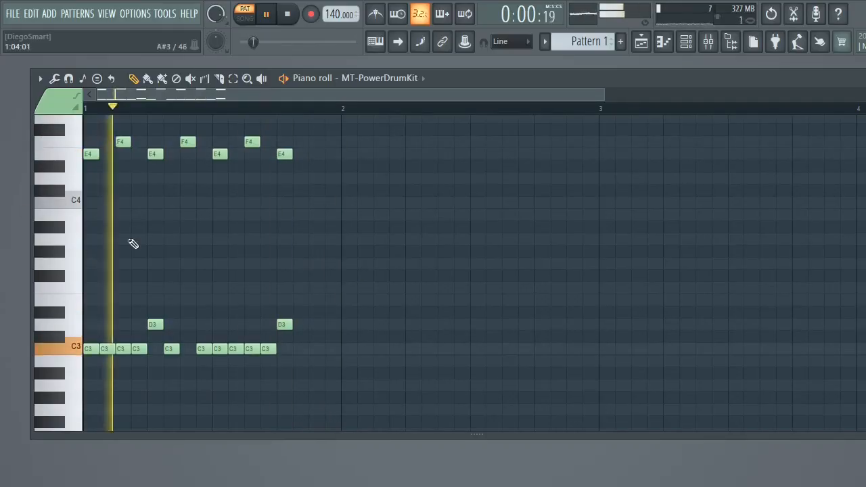
key("space")
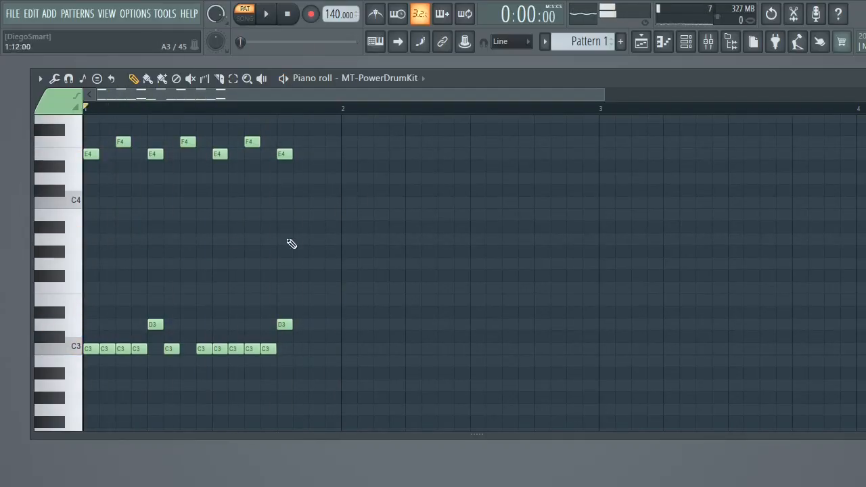
- Add a descending tom fill of one-step A3, G3 and F3 notes on steps 14 to 16 of bar 1, and play the pattern
left_click(301, 240)
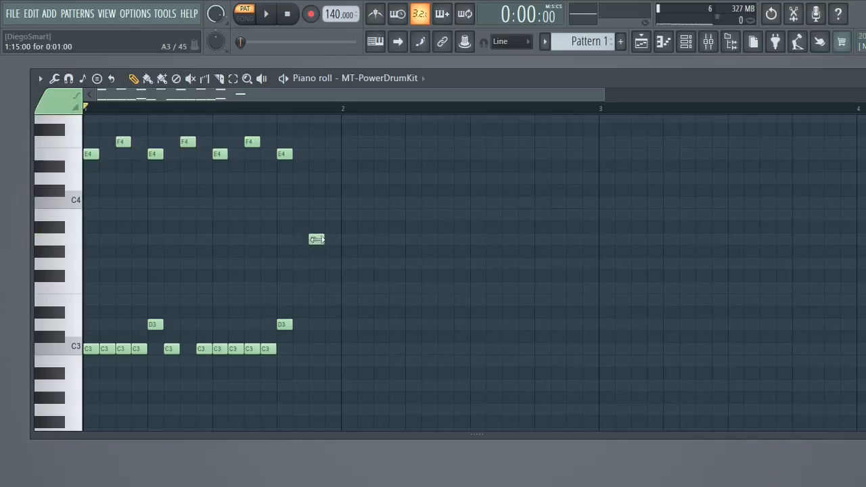
left_click(310, 238)
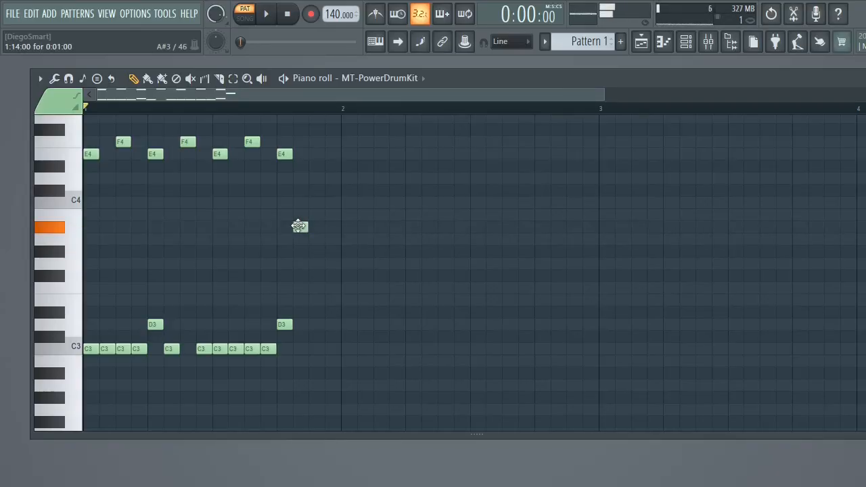
left_click(314, 253)
left_click_drag(320, 255, 318, 266)
left_click(331, 288)
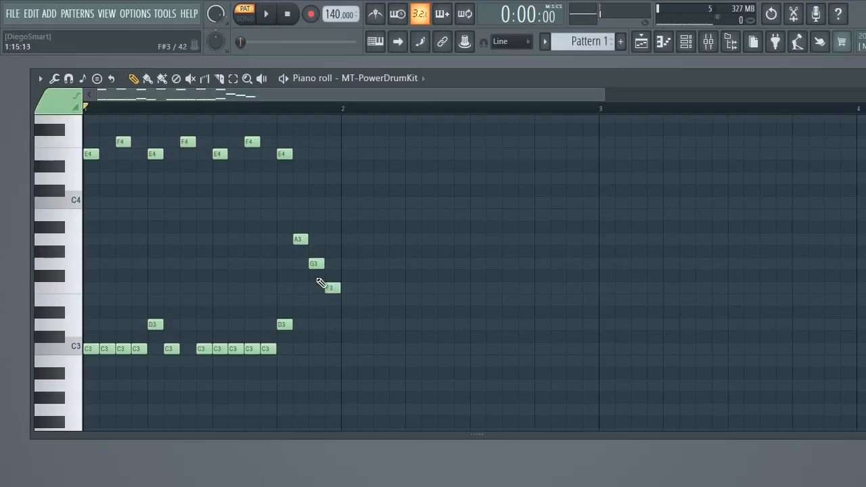
key("space")
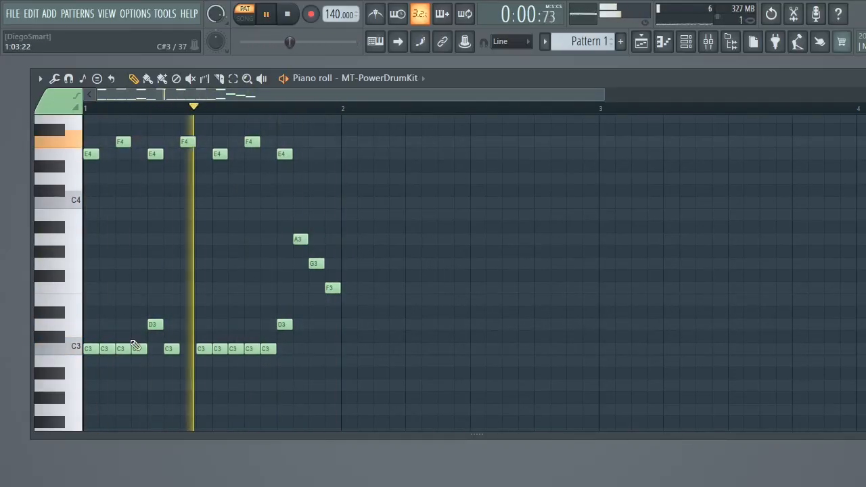
key("space")
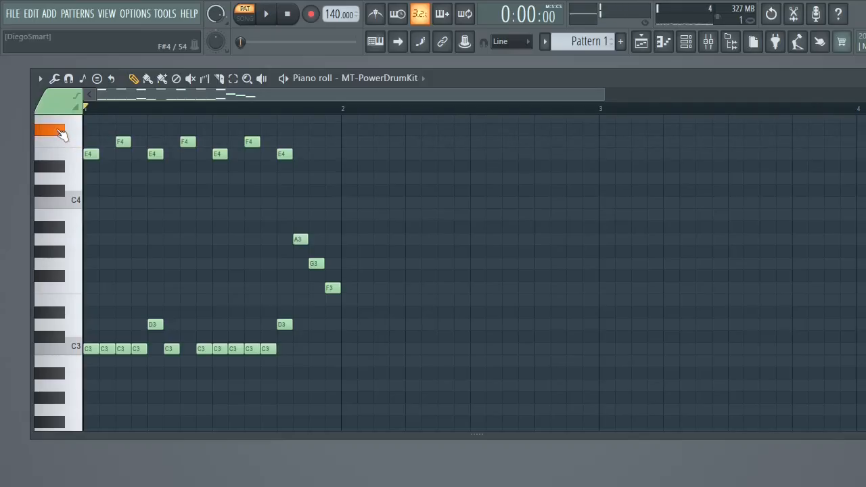
- Add a one-step G4 note on step 13 of bar 1, above the E4 note, and play the pattern
left_click(313, 130)
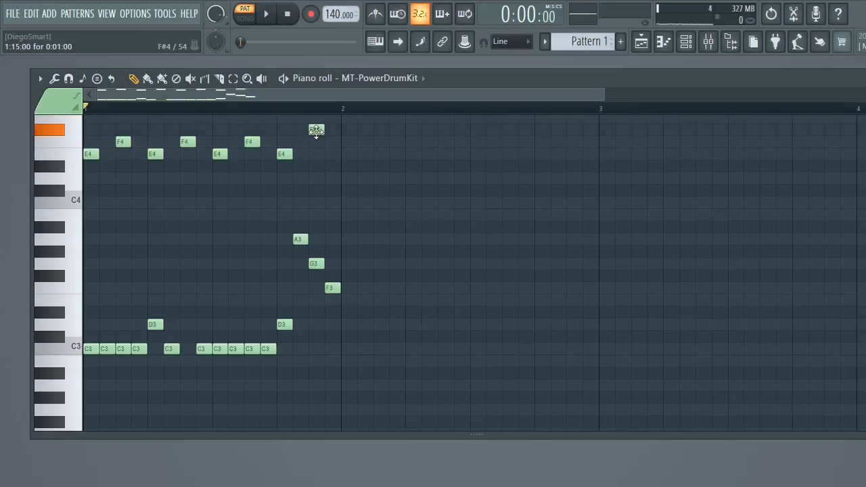
left_click_drag(315, 123, 316, 117)
key("space")
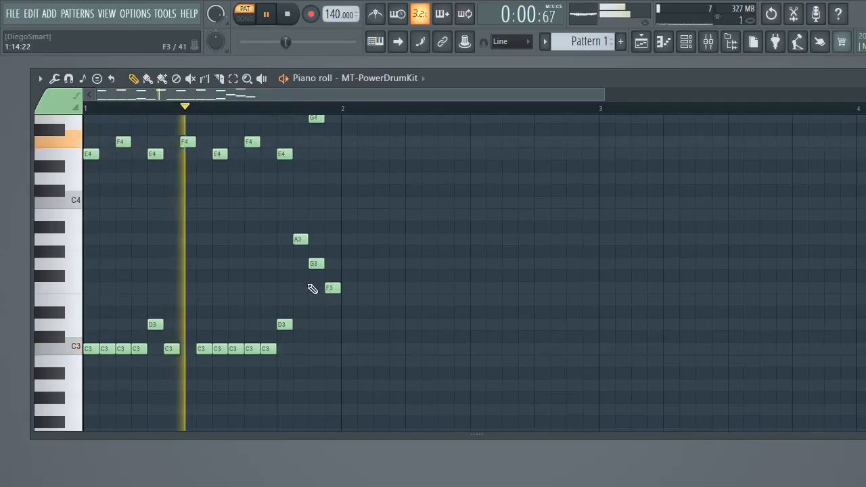
key("space")
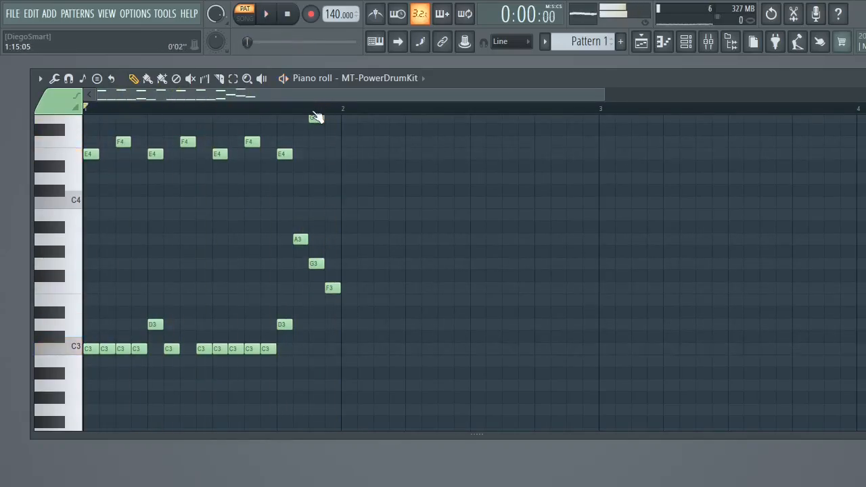
key("space")
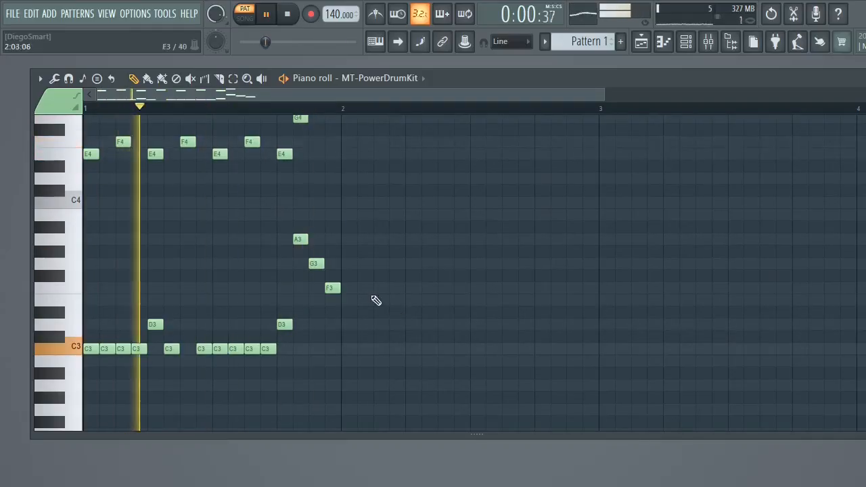
key("space")
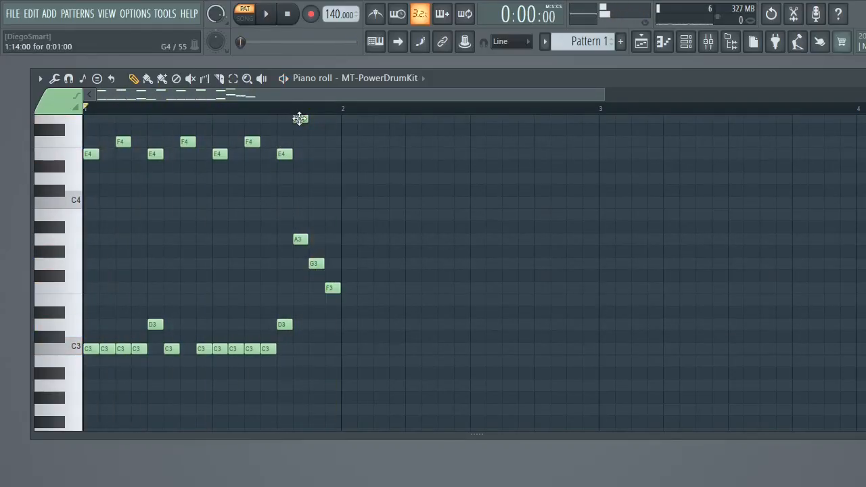
key("space")
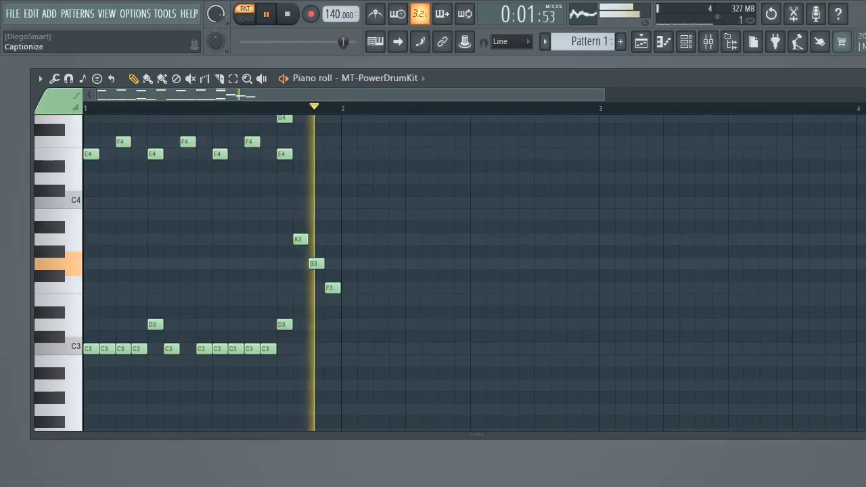
- Put the piano roll away, open the mixer and play the drum pattern through Insert 1
left_click(865, 78)
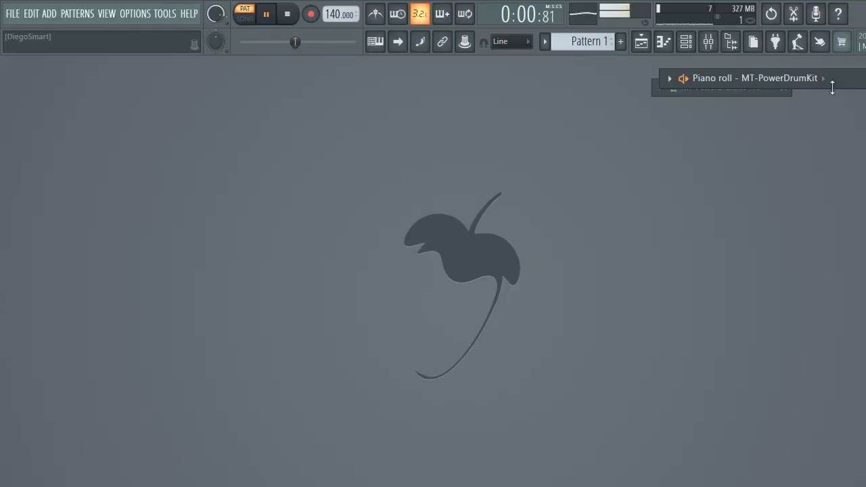
left_click(731, 41)
left_click(730, 42)
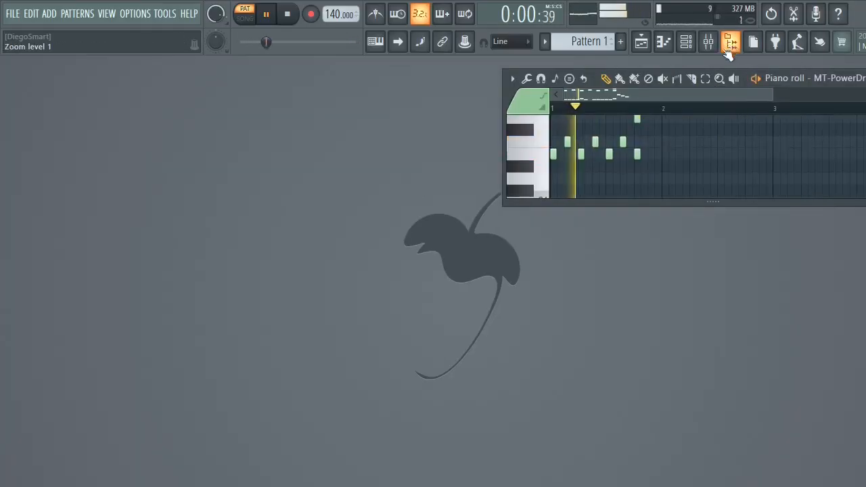
key("space")
left_click(707, 42)
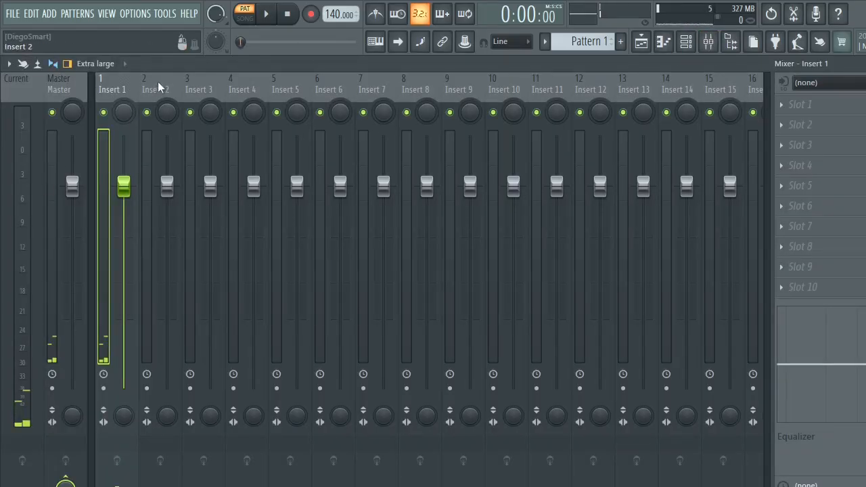
key("space")
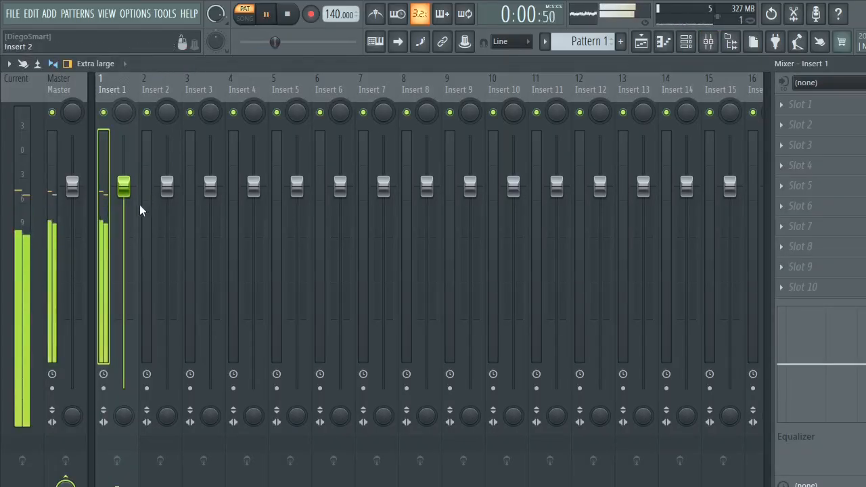
key("space")
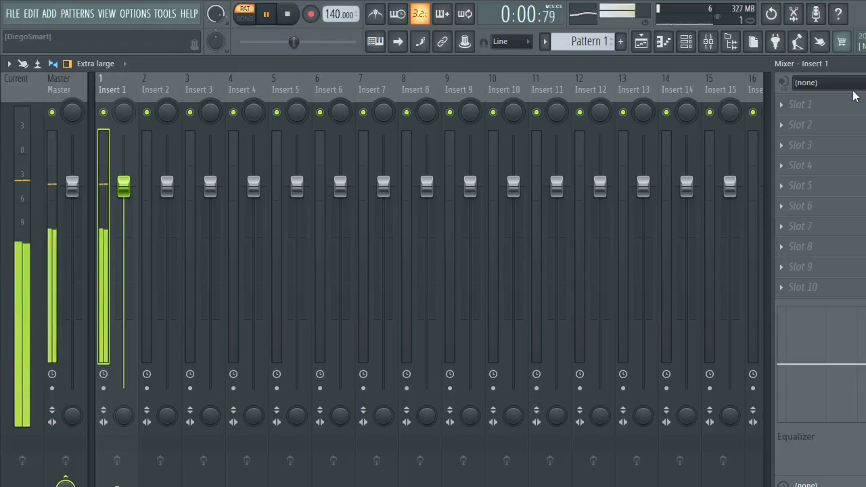
- Load Fruity Fast Dist into slot 1 of Insert 1 and play the drum pattern through it
left_click(804, 107)
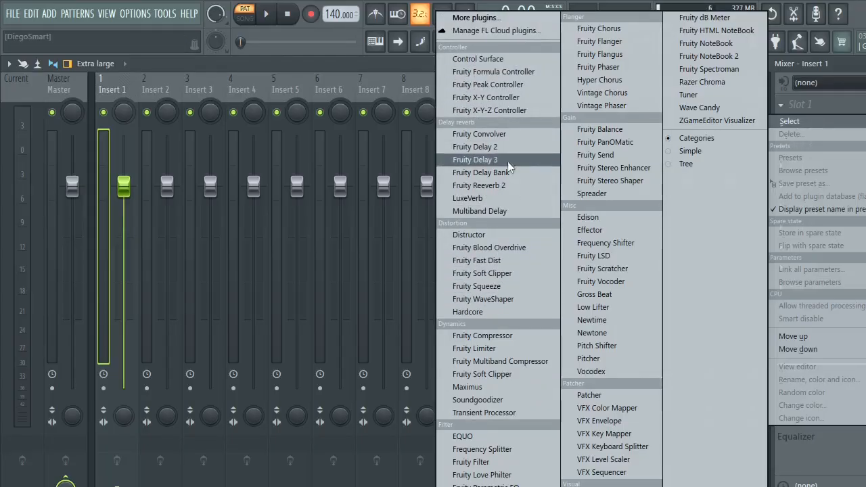
left_click(525, 260)
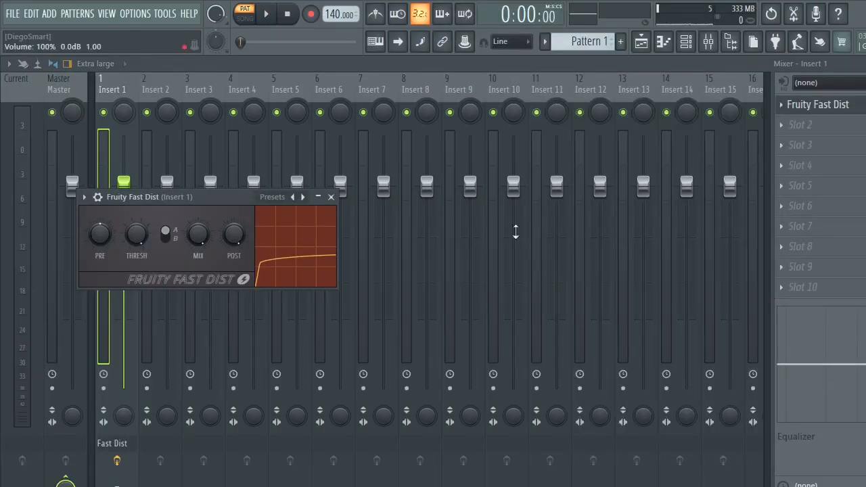
key("space")
key("space")
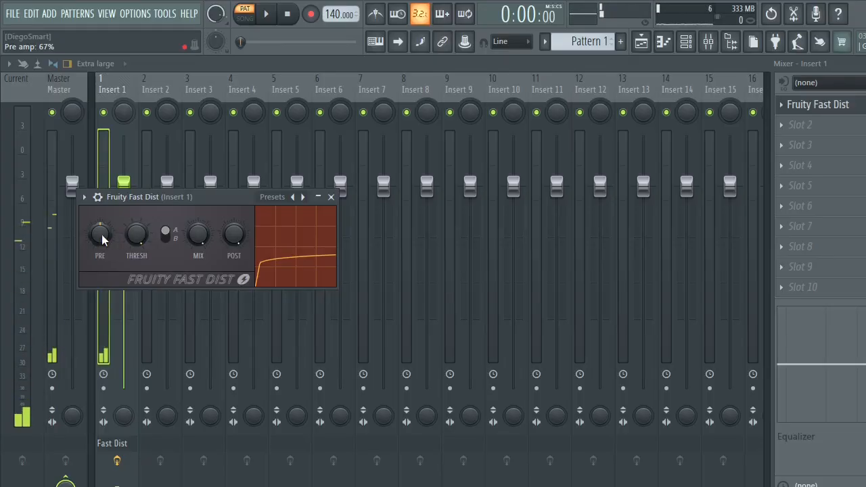
- Set Fruity Fast Dist's pre amp to 40% while listening to the drum pattern
key("space")
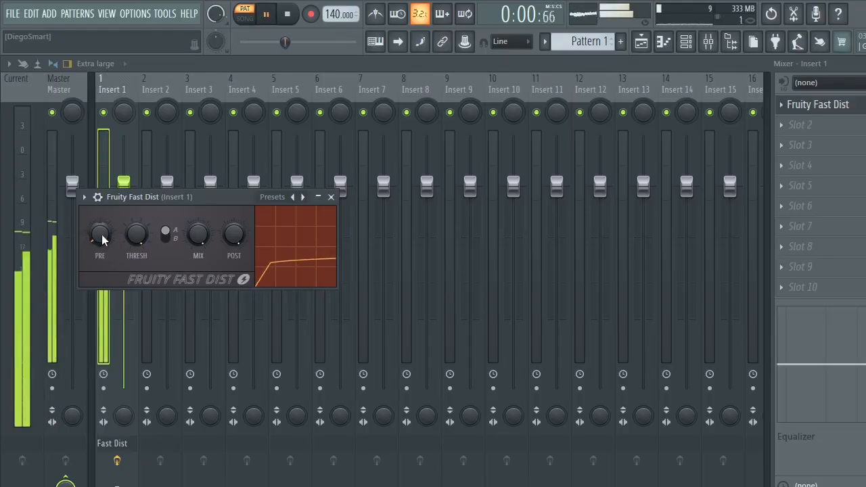
left_click_drag(99, 233, 99, 236)
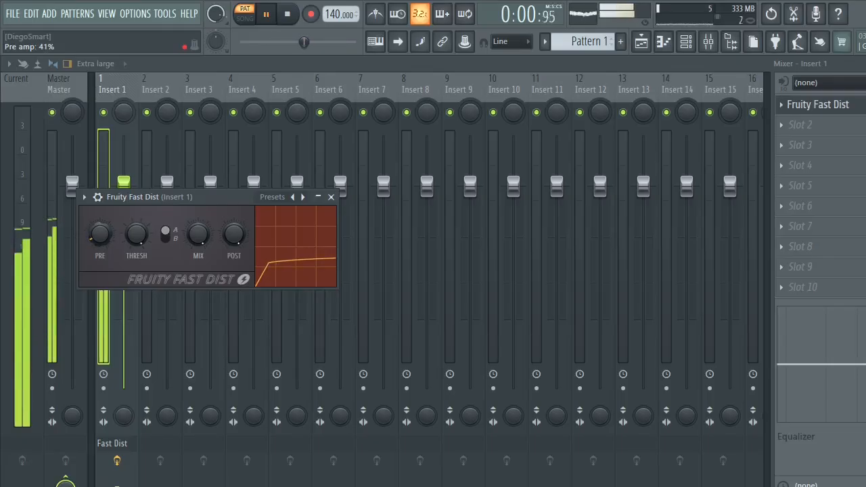
key("space")
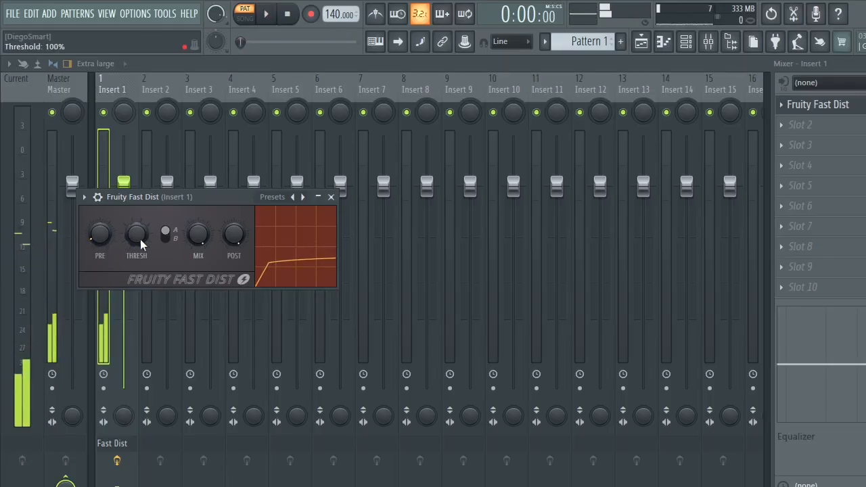
key("space")
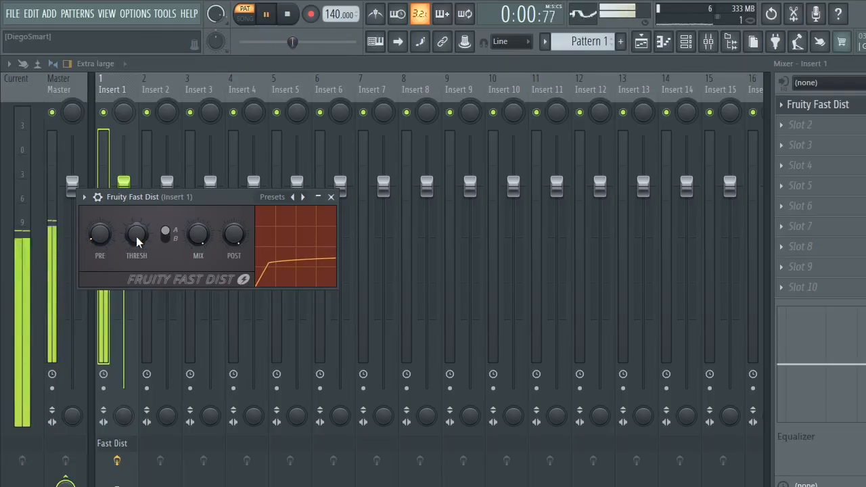
mouse_move(101, 234)
left_mouse_down()
mouse_move(101, 244)
mouse_move(98, 229)
left_mouse_up()
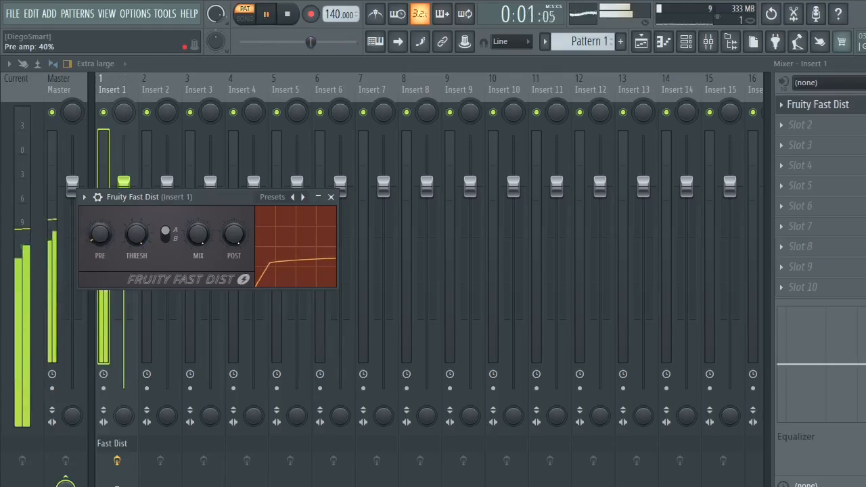
key("space")
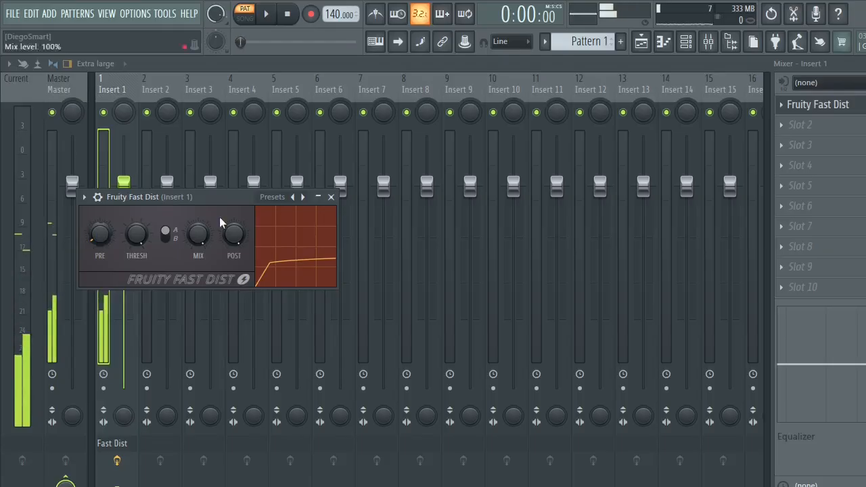
- Remove Fruity Fast Dist from slot 1 of Insert 1 by replacing it with no plugin
left_click(782, 104)
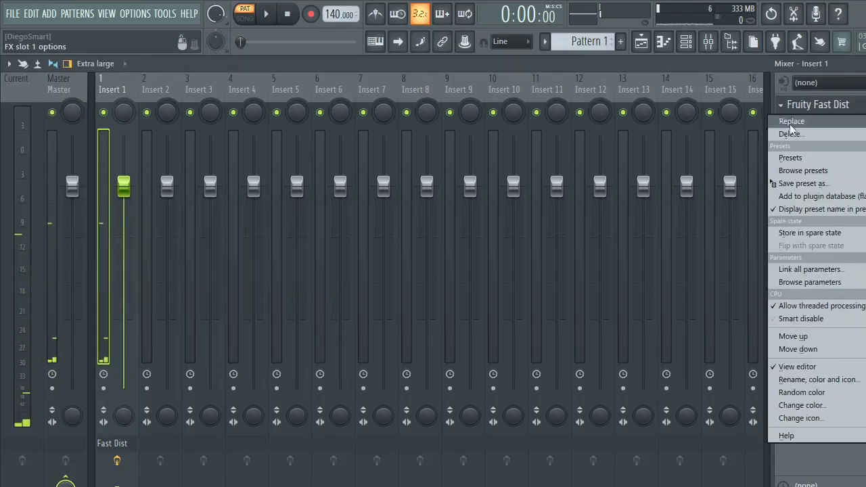
left_click(782, 119)
left_click(503, 311)
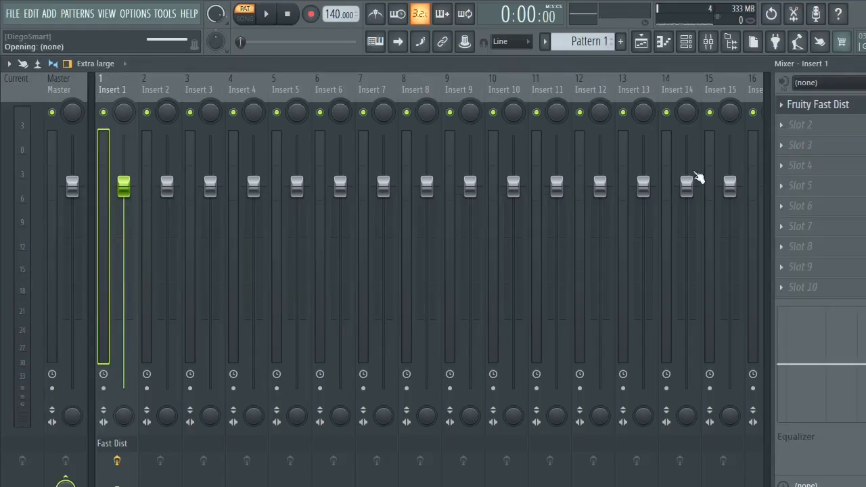
left_click(786, 106)
mouse_move(788, 121)
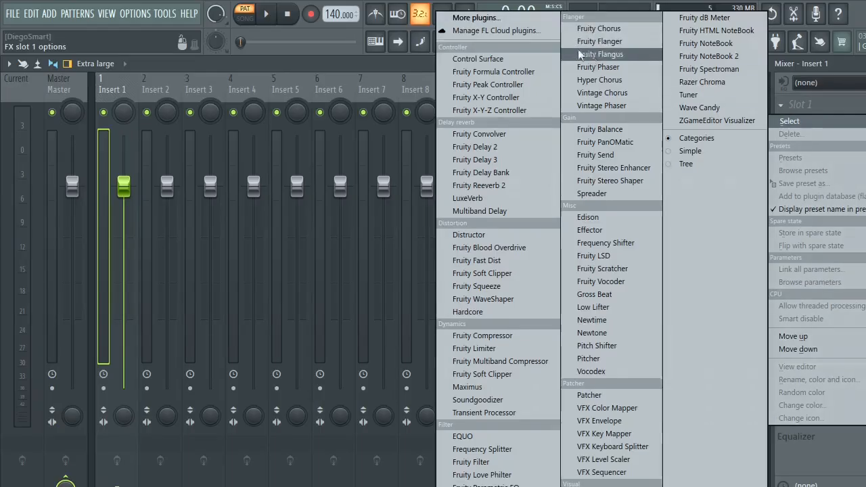
left_click(477, 18)
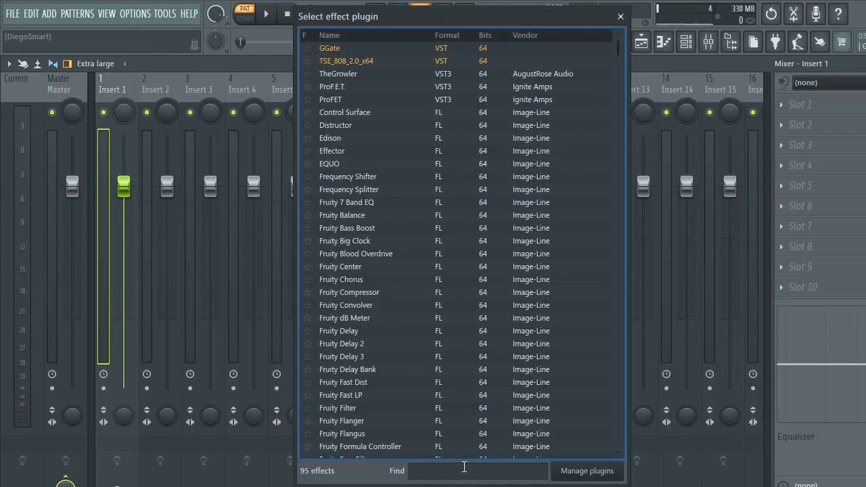
type("gai")
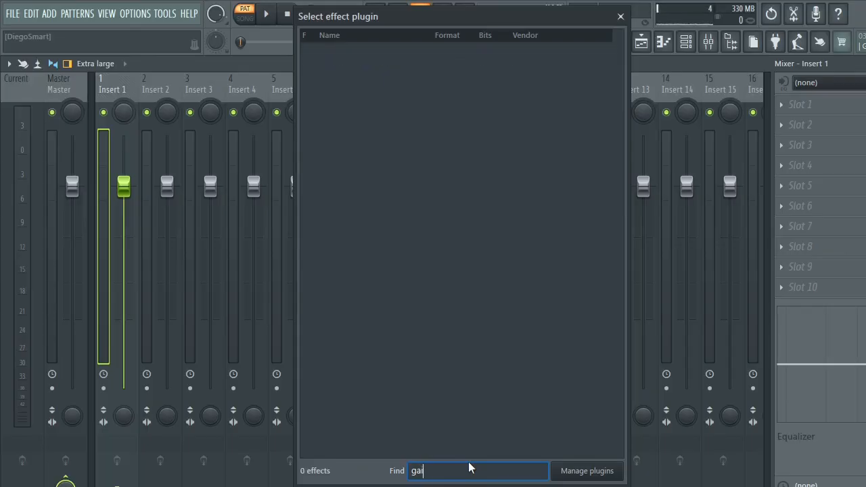
key("BackSpace")
key("BackSpace")
key("BackSpace")
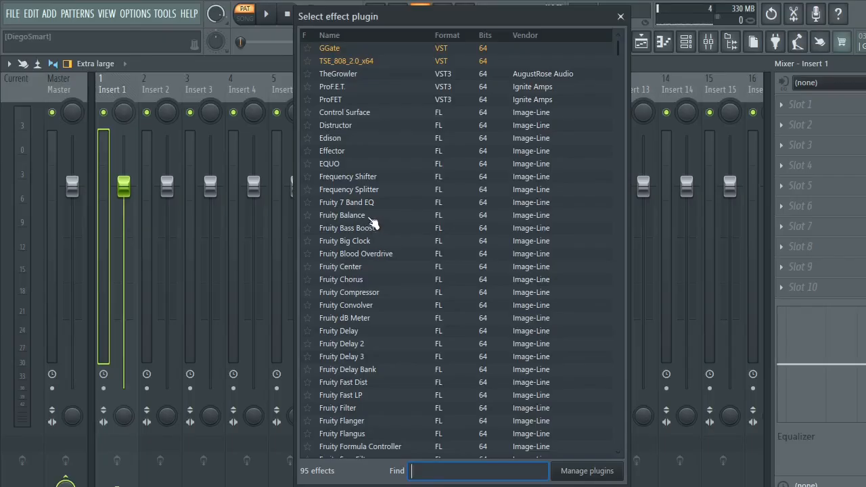
scroll(372, 237, "down", 2)
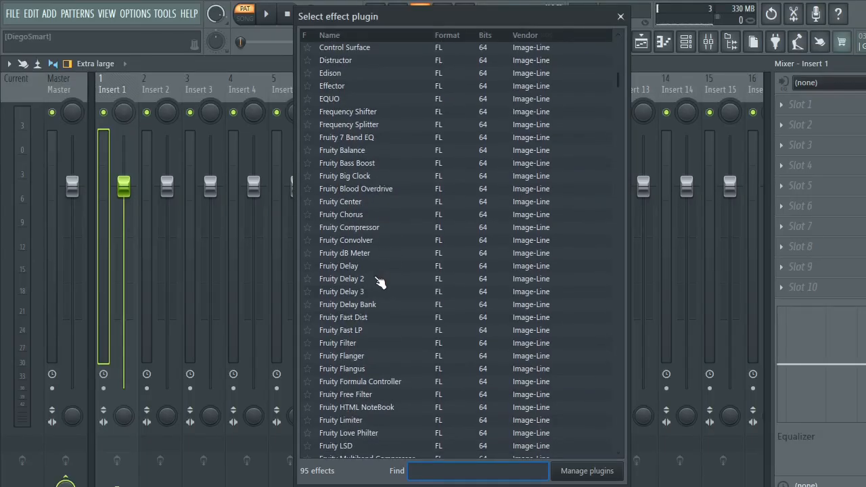
scroll(385, 284, "down", 2)
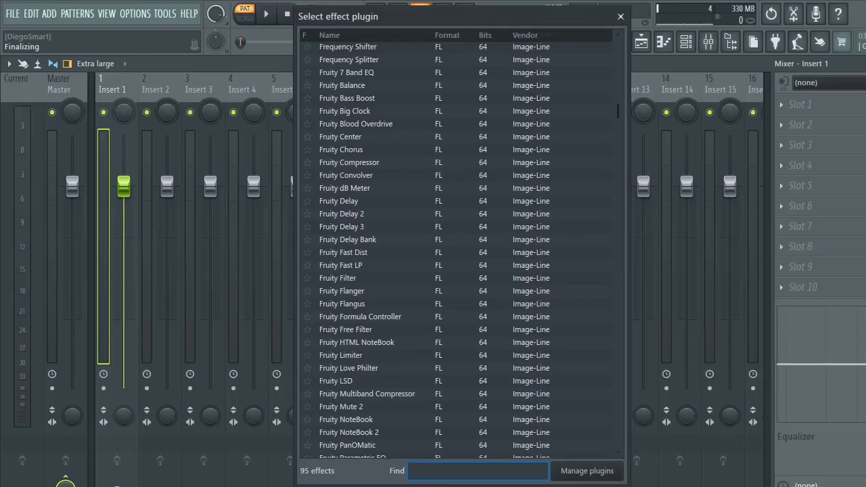
left_click(620, 17)
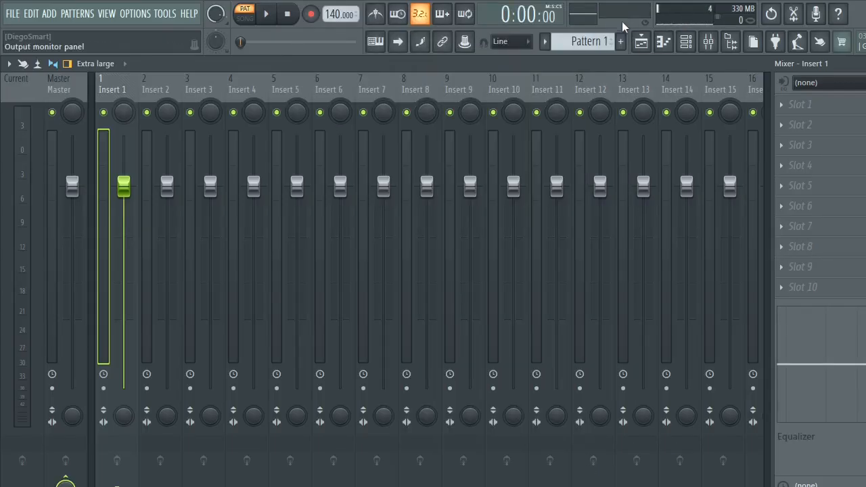
- Load Fruity Reeverb 2 into slot 1 of Insert 1 and play the drum pattern through it
left_click(834, 111)
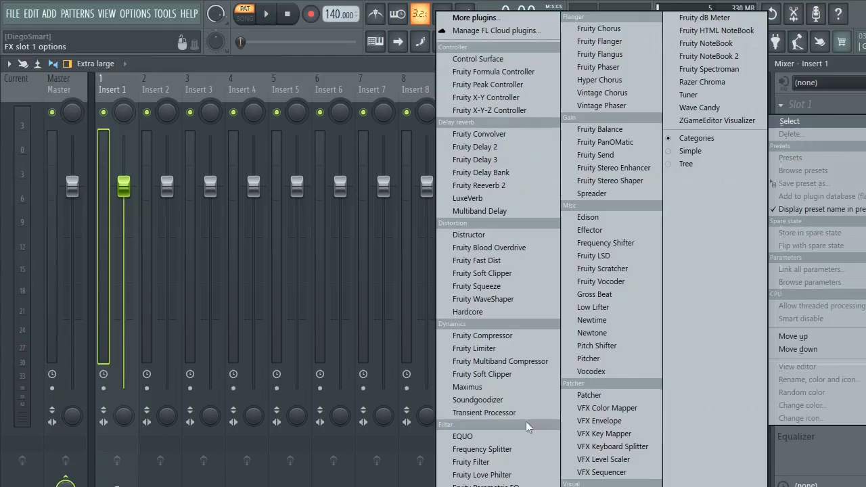
left_click(510, 186)
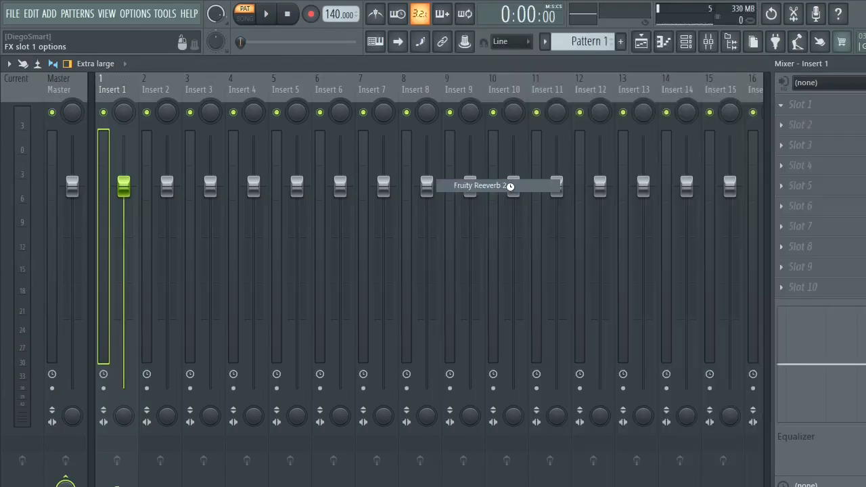
key("space")
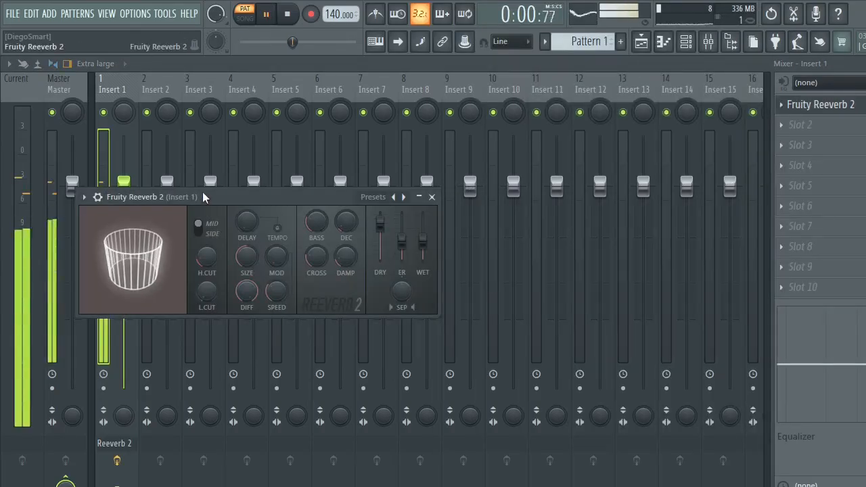
left_click_drag(208, 197, 386, 181)
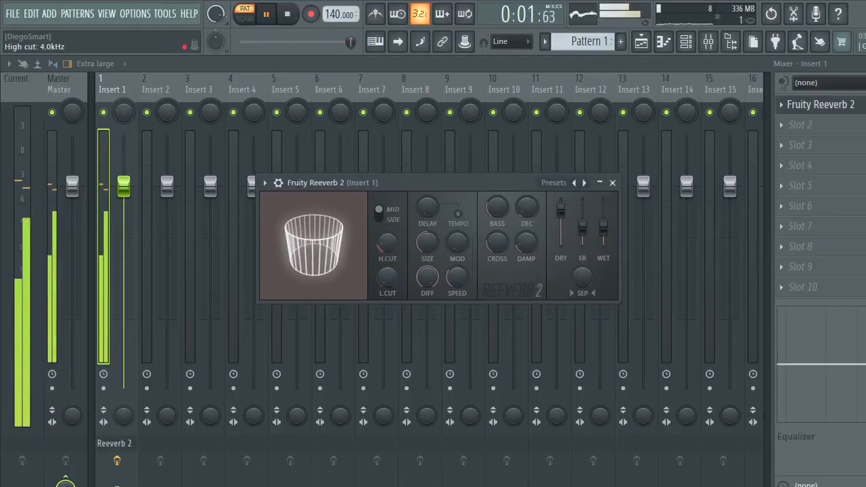
- Raise Fruity Reeverb 2's high cut and try its Large Hall preset while the drum pattern plays
left_click_drag(385, 252, 385, 230)
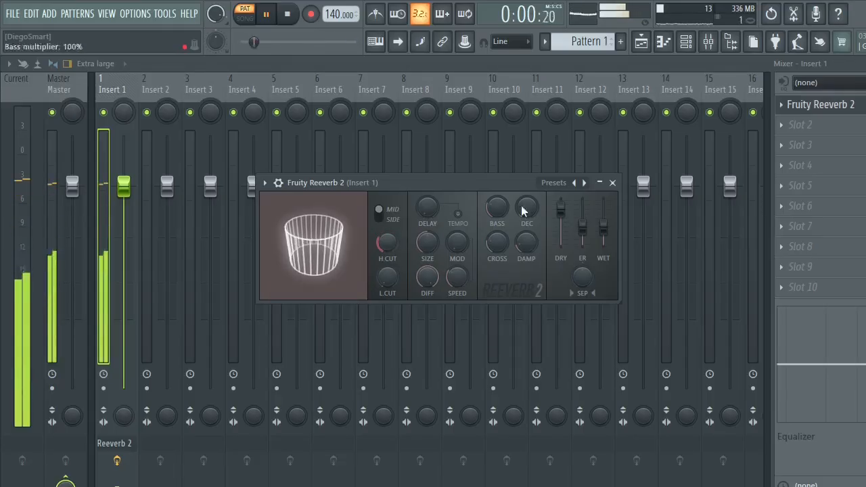
left_click(565, 184)
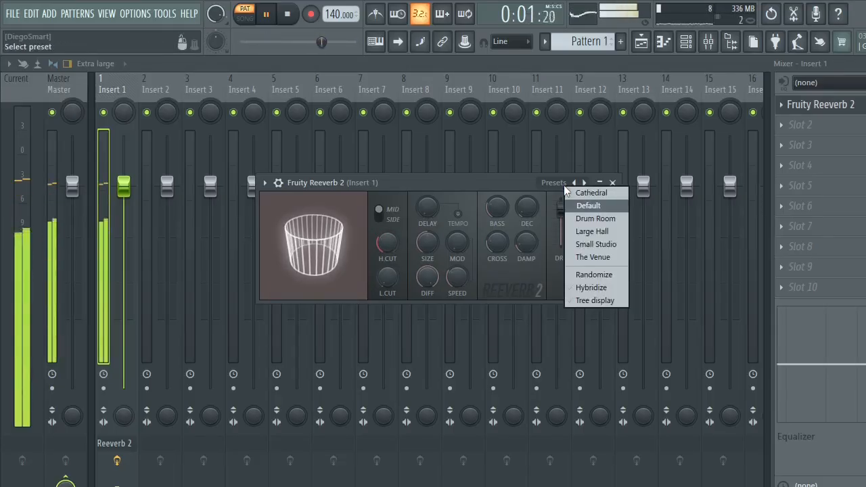
left_click(617, 230)
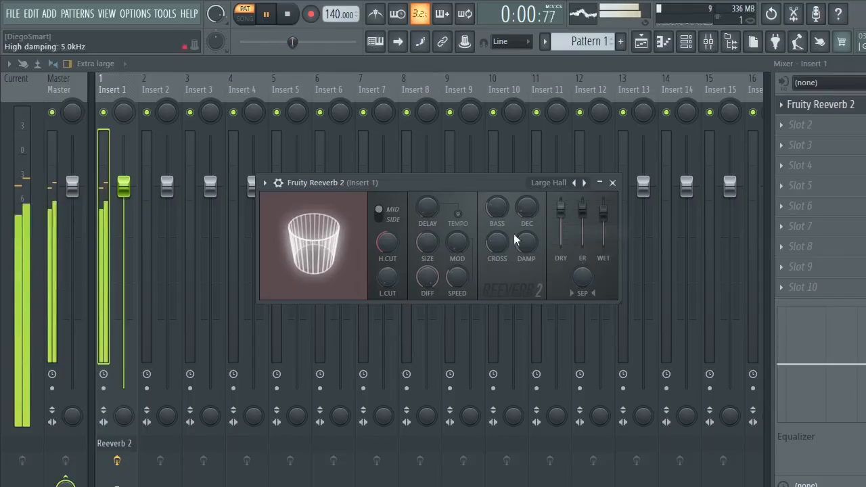
- Apply the Small Studio preset to Fruity Reeverb 2, listen to the drums and stop playback
left_click(557, 184)
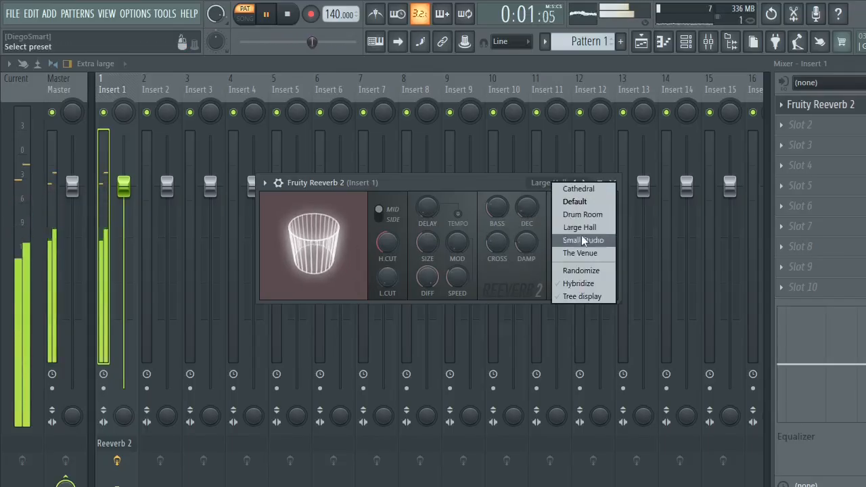
left_click(581, 240)
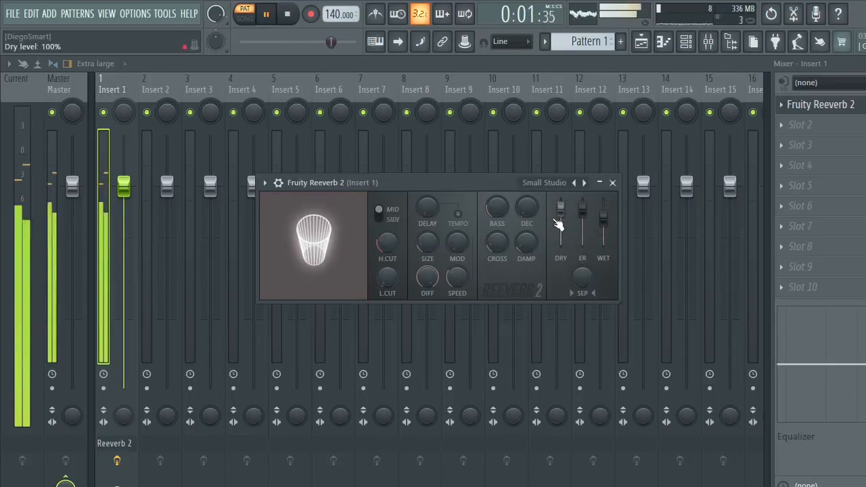
key("space")
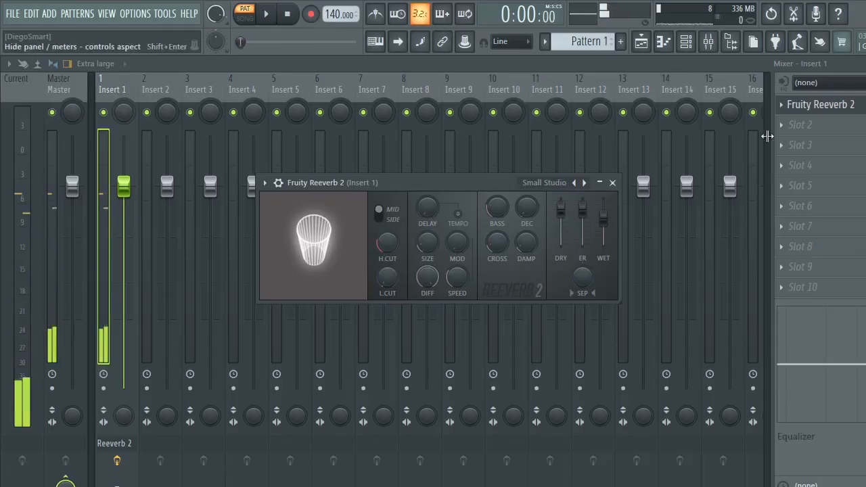
- Load Fruity Compressor into slot 2 of Insert 1 and set its gain to 1.6 dB while listening to the drums
left_click(799, 125)
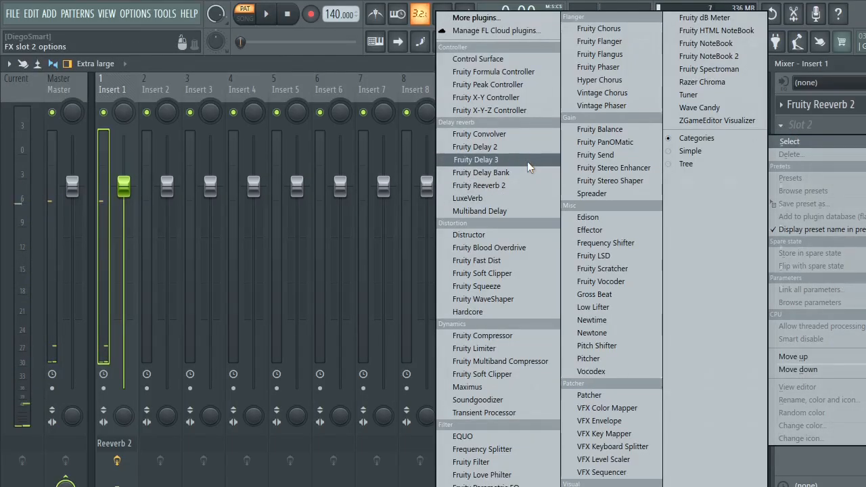
left_click(529, 337)
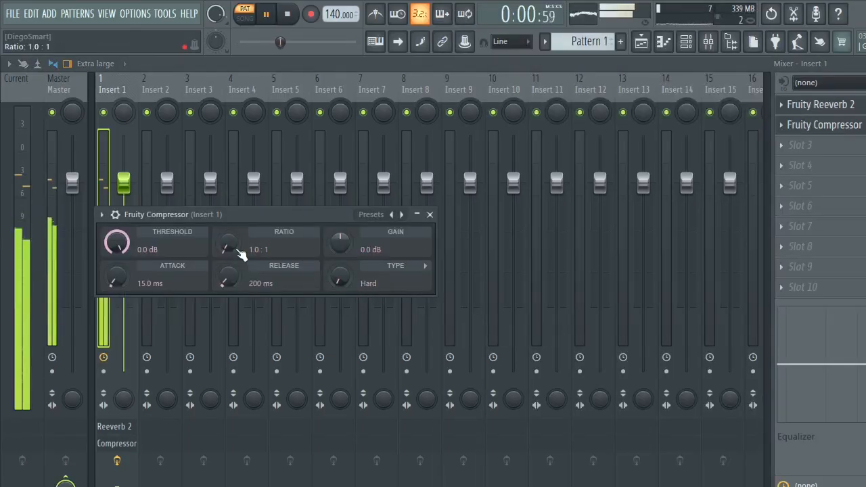
mouse_move(117, 243)
left_mouse_down()
mouse_move(117, 284)
mouse_move(117, 238)
left_mouse_up()
mouse_move(342, 247)
left_mouse_down()
mouse_move(342, 236)
mouse_move(342, 251)
left_mouse_up()
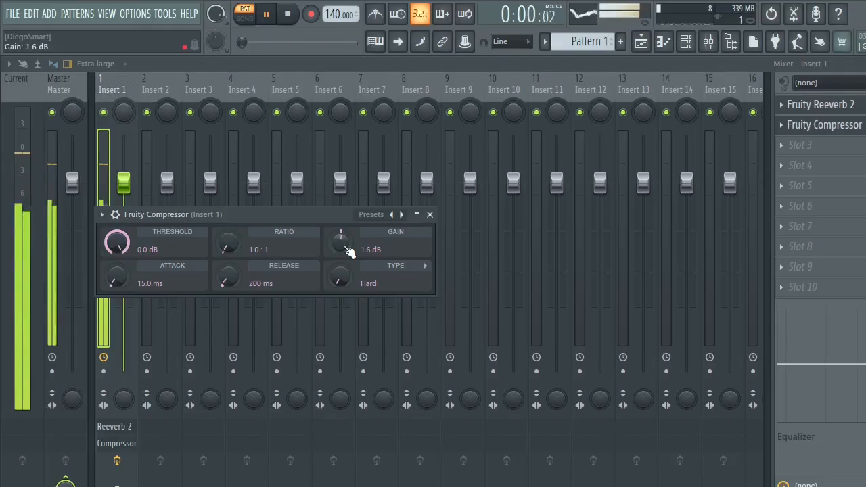
key("space")
- Load Fruity Soft Clipper into slot 3 of Insert 1 and adjust its threshold and post gain while listening to the drums
left_click(781, 140)
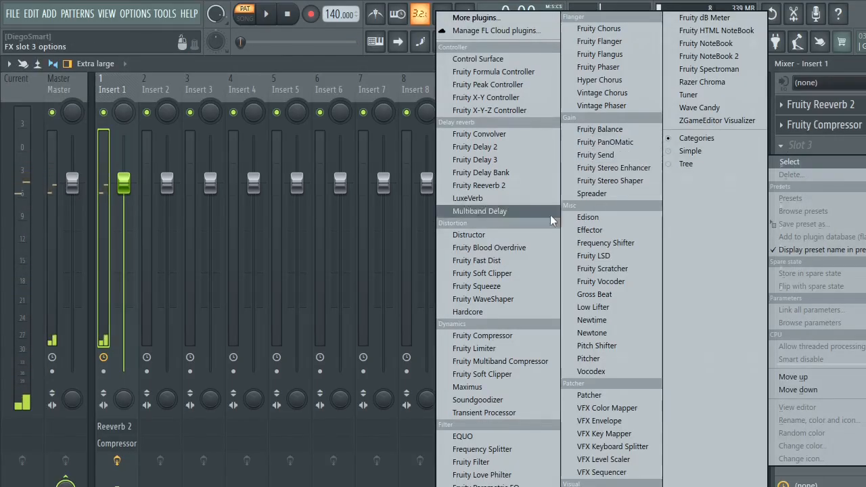
left_click(514, 273)
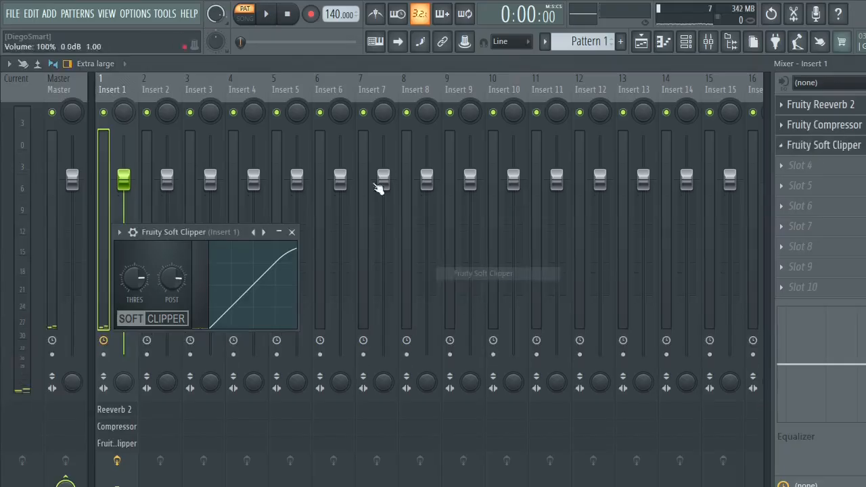
key("space")
left_click_drag(172, 277, 172, 282)
left_click_drag(199, 232, 502, 216)
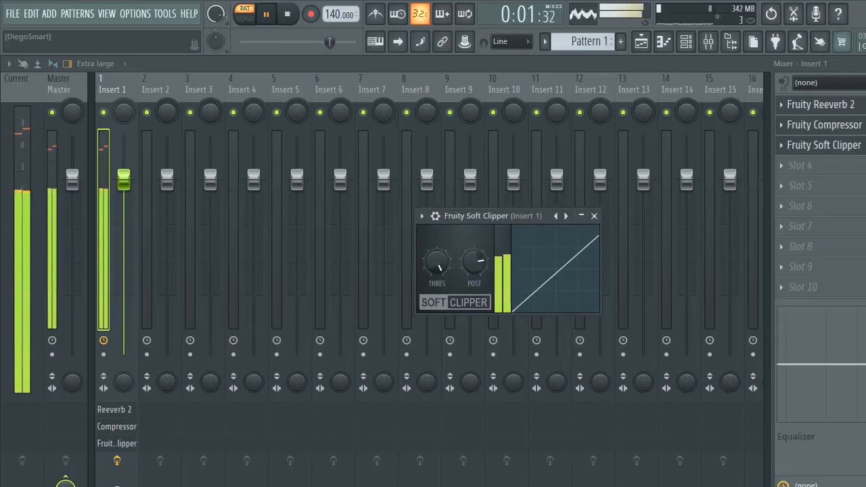
key("space")
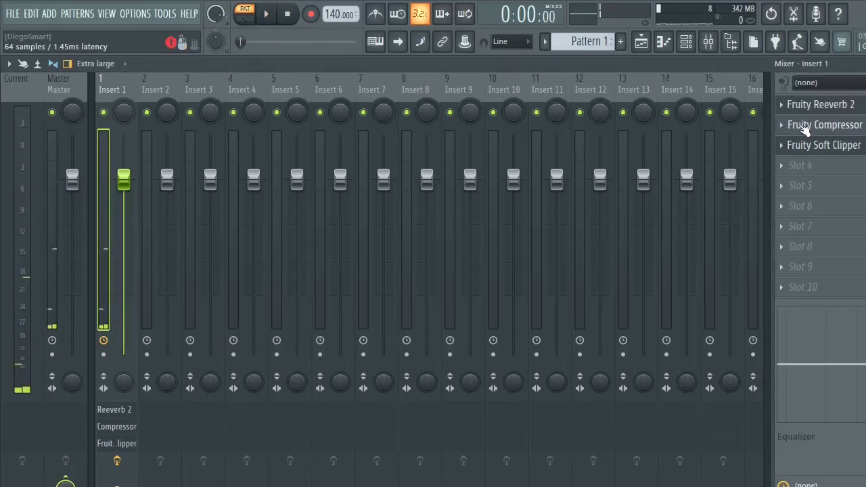
- Reopen Fruity Compressor on Insert 1 and set its gain to 3.5 dB while the drum pattern plays
left_click(789, 123)
key("space")
left_click_drag(340, 242, 341, 242)
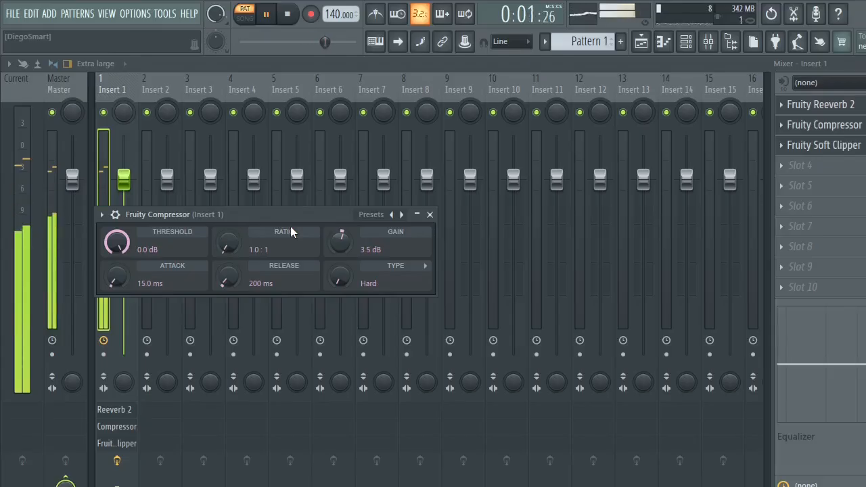
key("space")
- Load Fruity Parametric EQ 2 into slot 4 of Insert 1
left_click(800, 165)
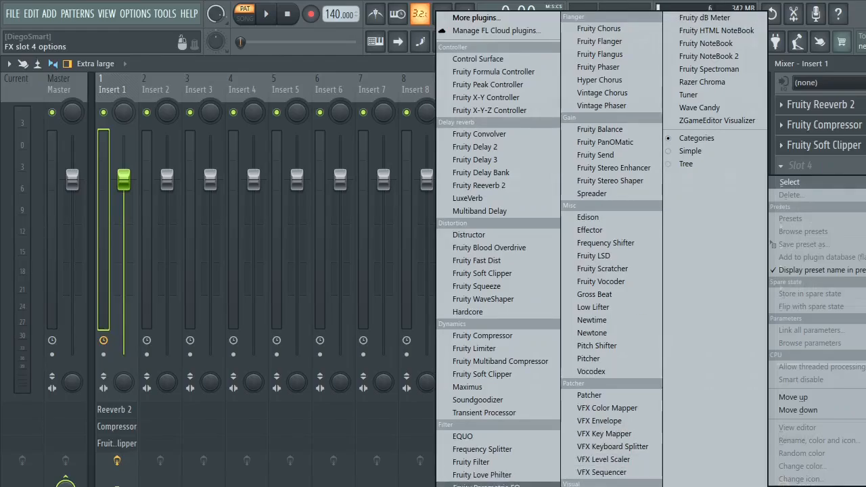
left_click(486, 485)
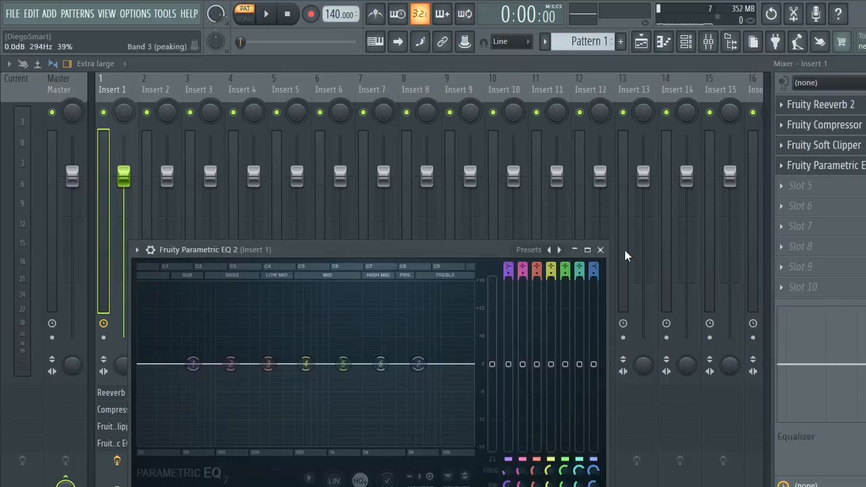
key("super")
key("alt+Tab")
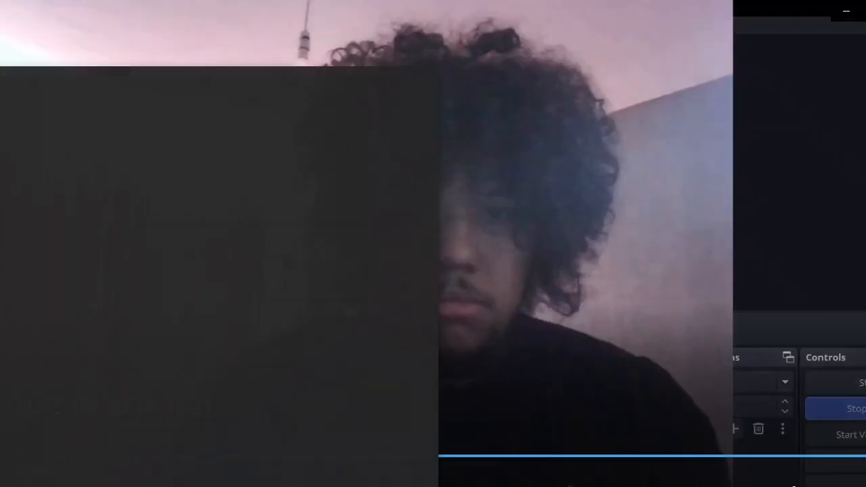
key("super")
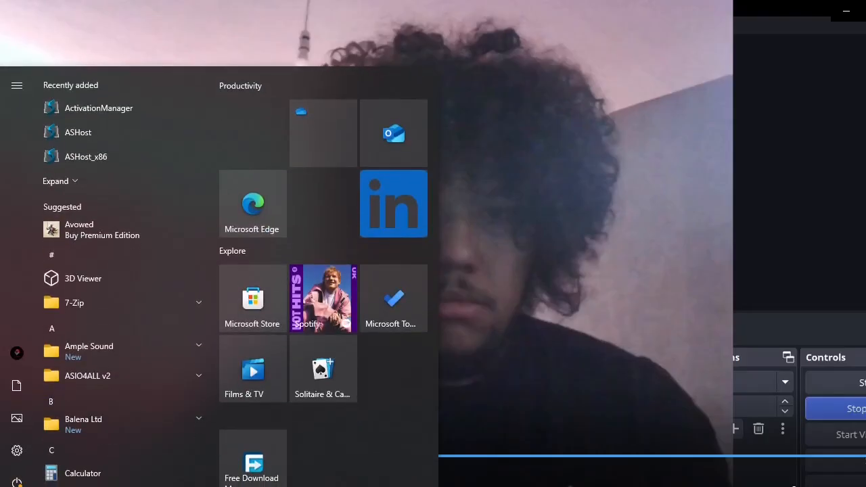
key("alt+Tab")
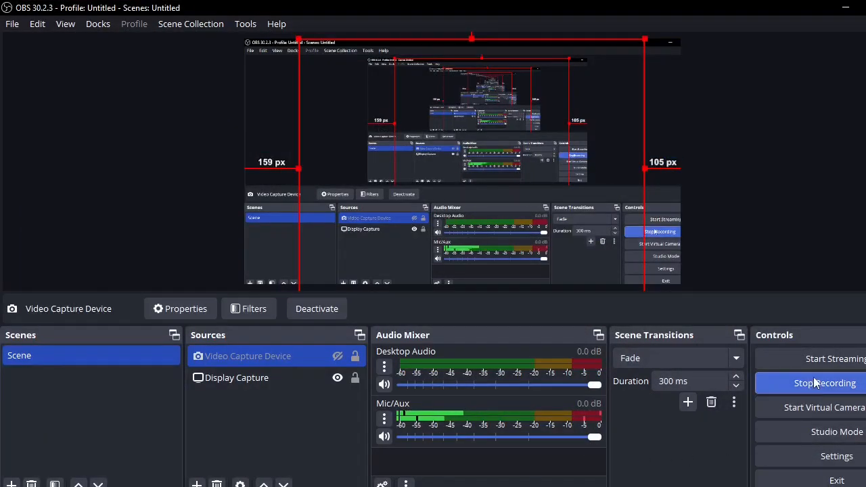
left_click(815, 383)
left_click(815, 383)
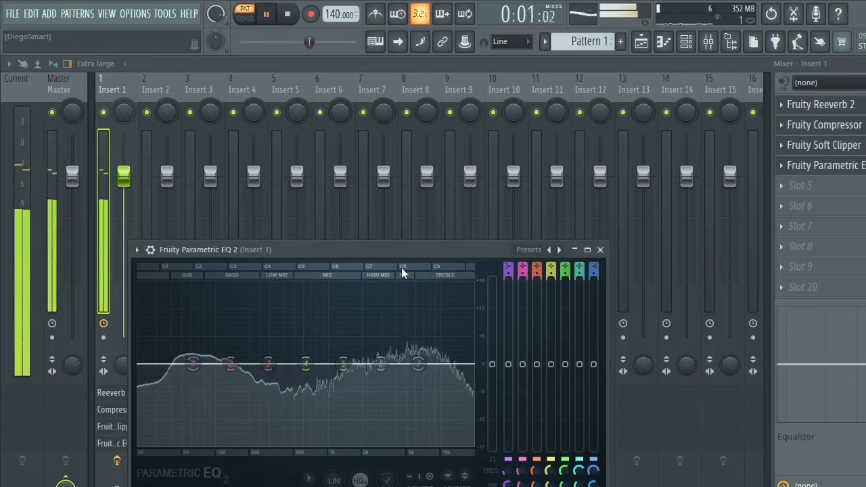
- Stop the drum pattern and collapse the mixer, Fruity Soft Clipper and Fruity Compressor windows to their title bars
key("space")
left_click(865, 63)
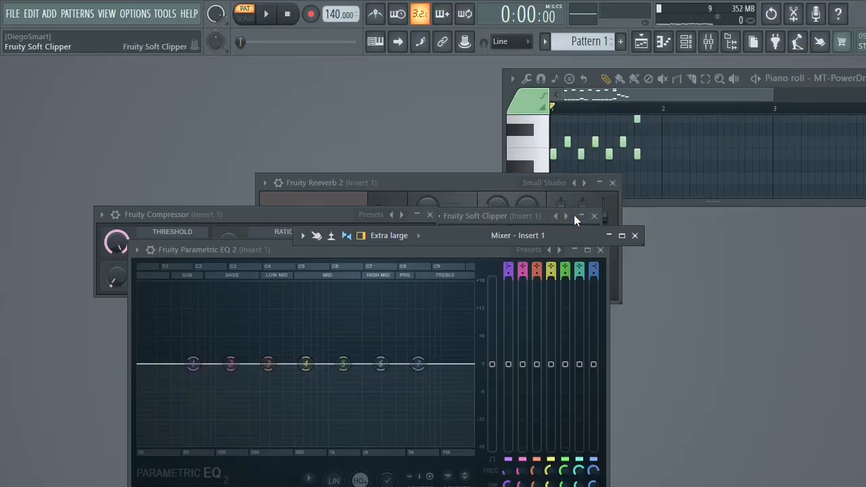
left_click(583, 217)
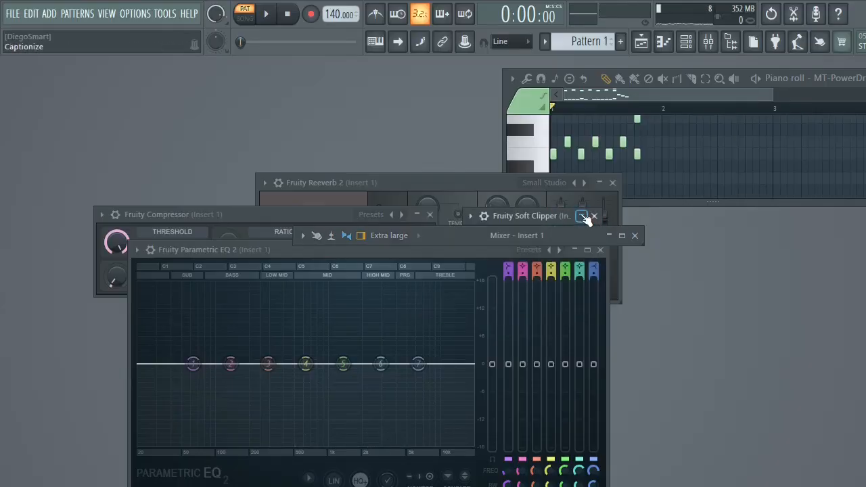
left_click(289, 215)
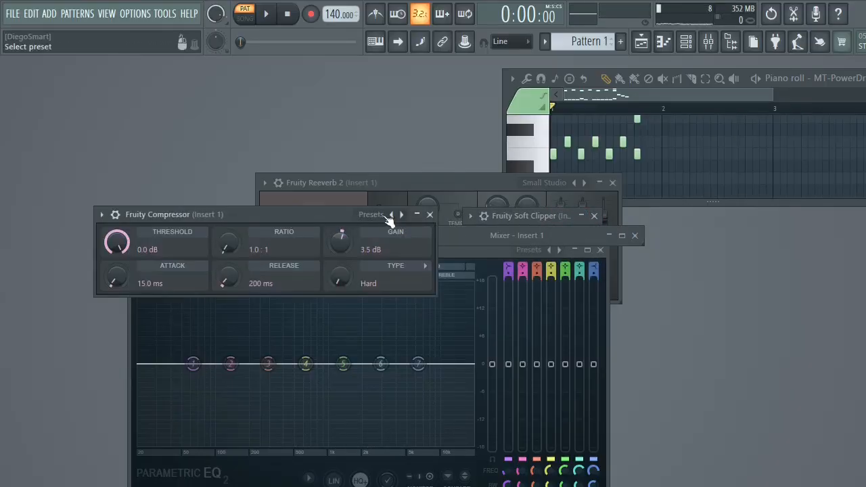
left_click(417, 216)
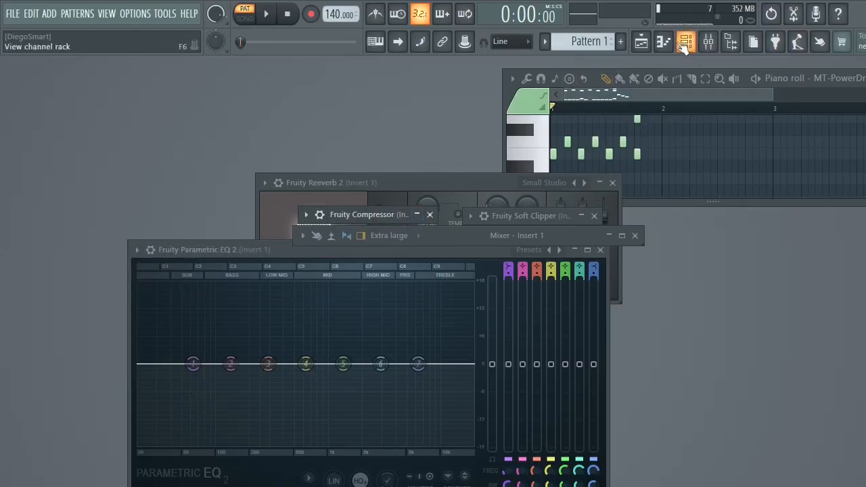
- Show the playlist full size with the channel rack in front of it
left_click(641, 44)
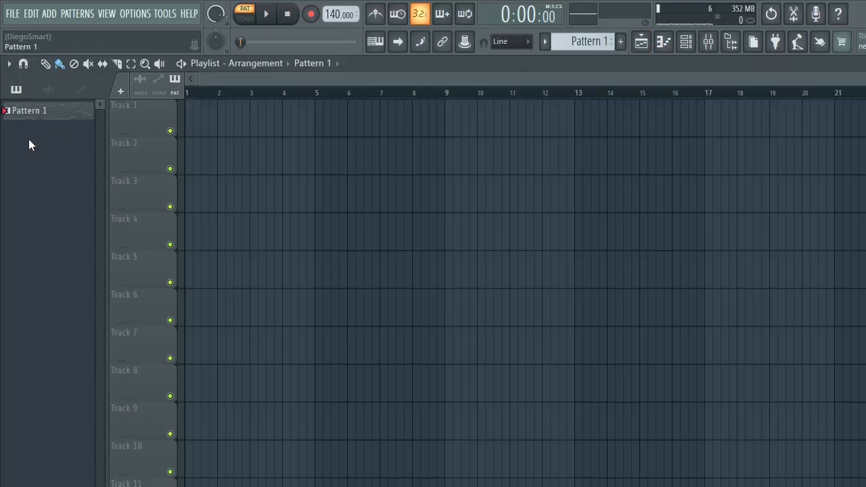
left_click(665, 44)
left_click(687, 42)
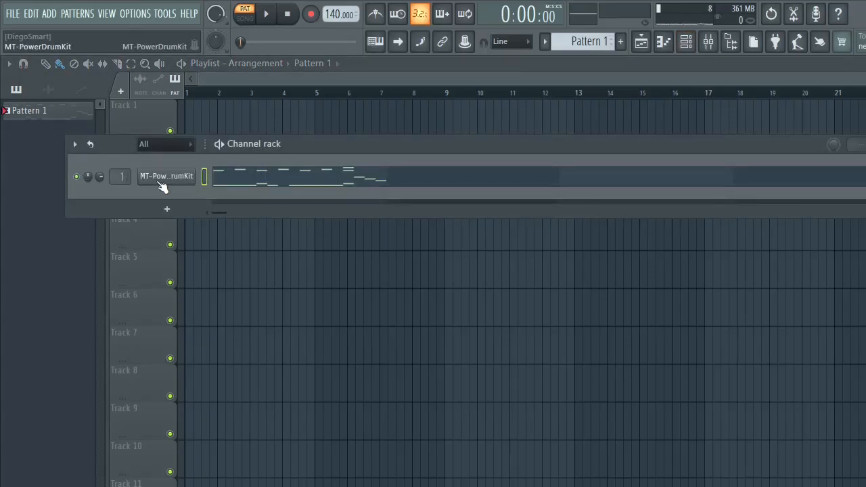
right_click(187, 180)
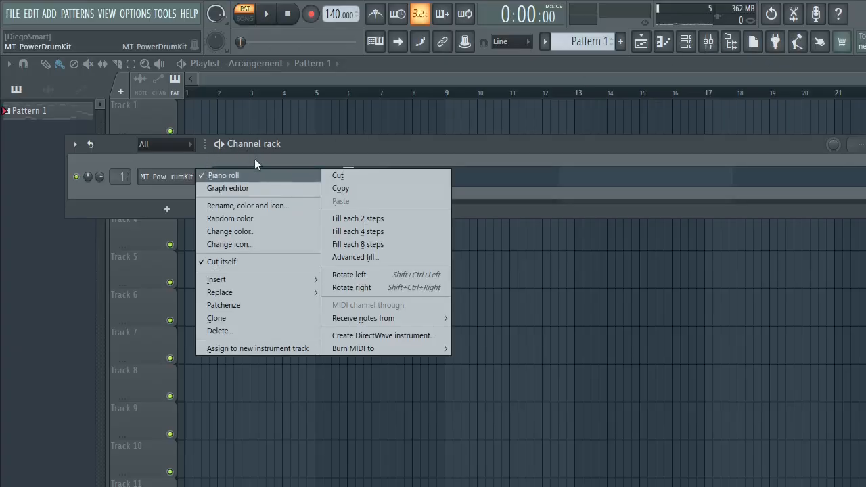
left_click(254, 160)
right_click(189, 176)
left_click(189, 177)
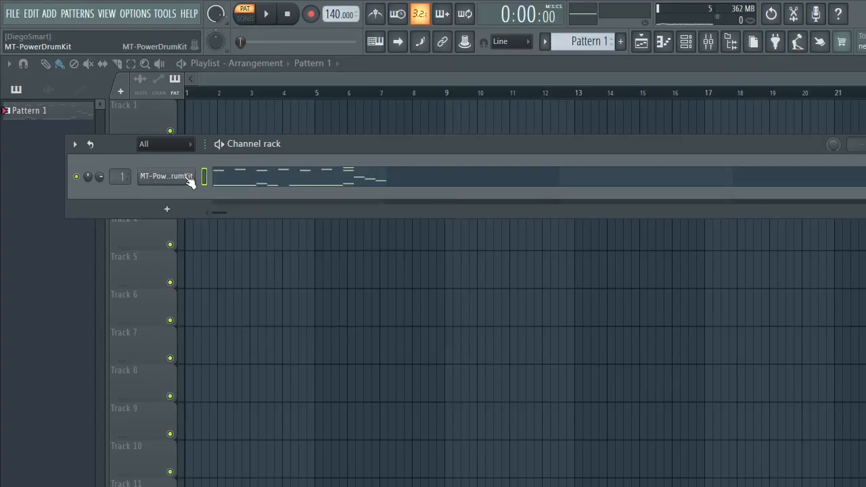
- Open the MT-PowerDrumKit plugin window from its channel and move it away from the piano roll window
left_click(189, 178)
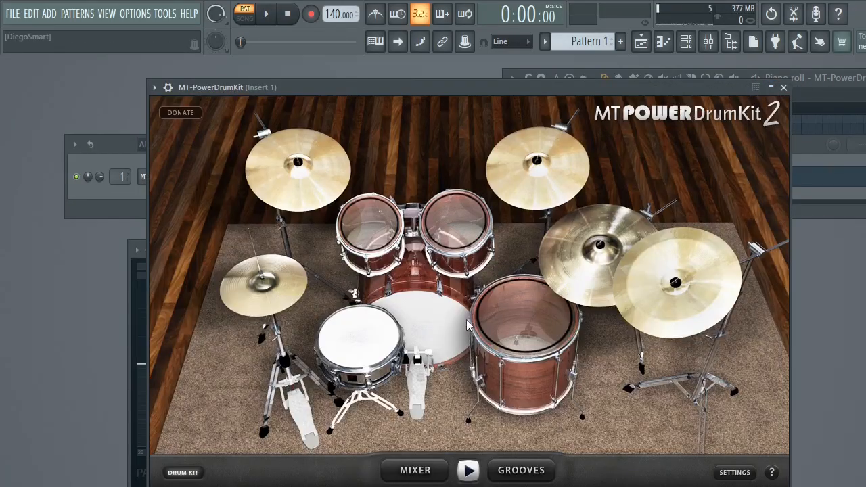
left_click(453, 317)
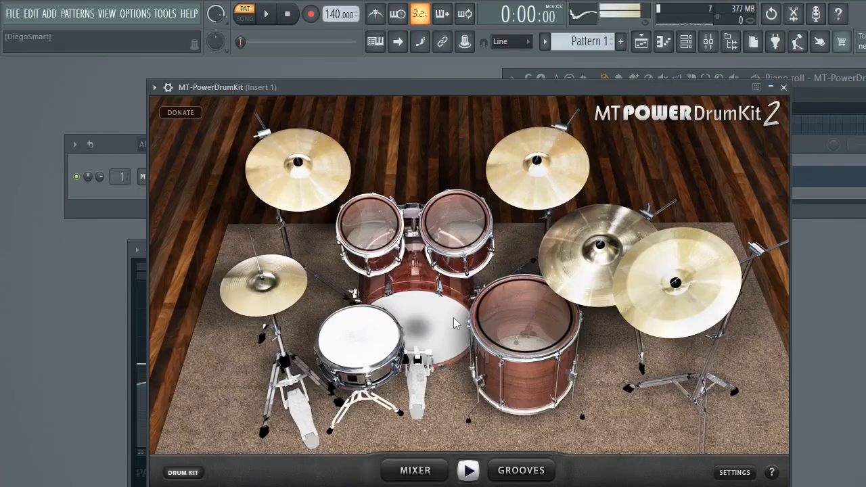
left_click_drag(676, 91, 433, 174)
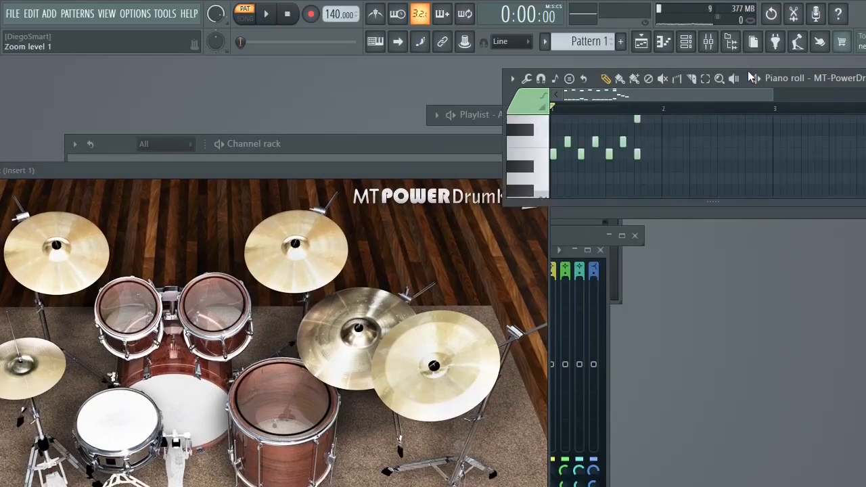
- Bring up the piano roll for the MT-PowerDrumKit channel and maximize it to show all its notes
left_click_drag(747, 71, 617, 72)
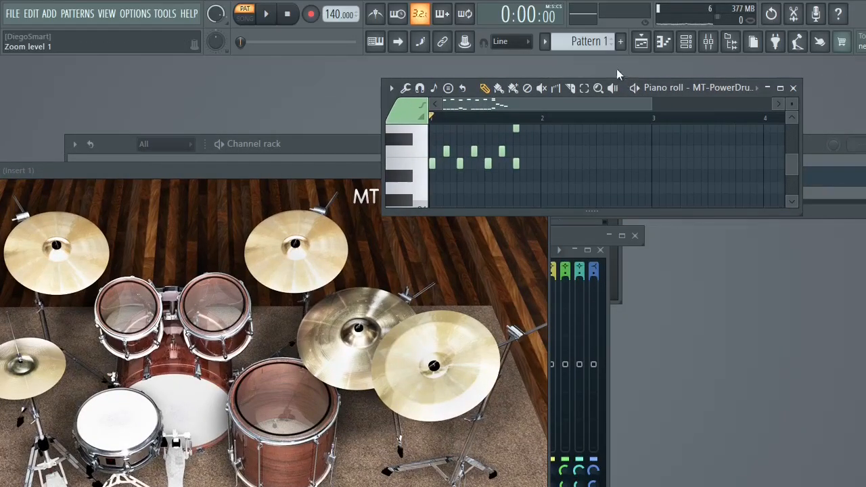
left_click(665, 45)
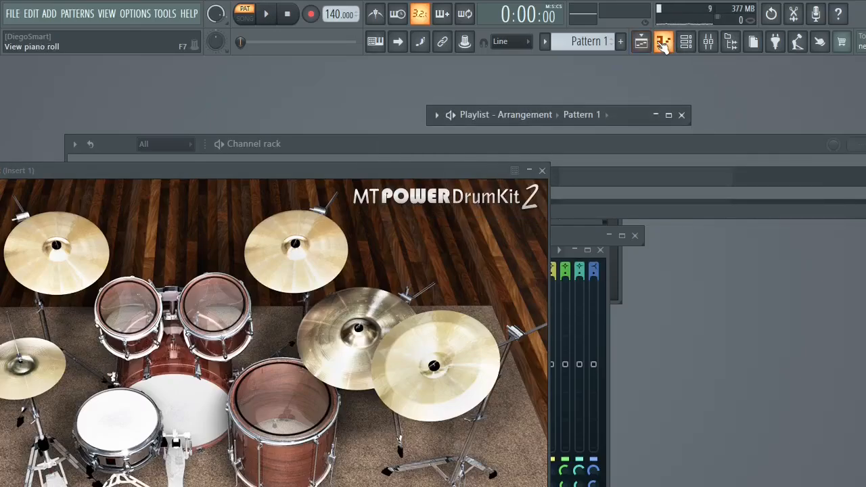
left_click(663, 45)
left_click(686, 43)
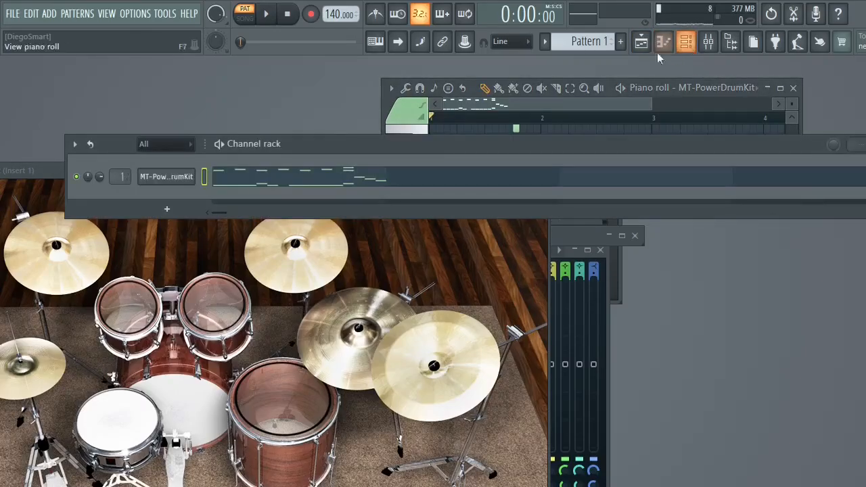
left_click(376, 181)
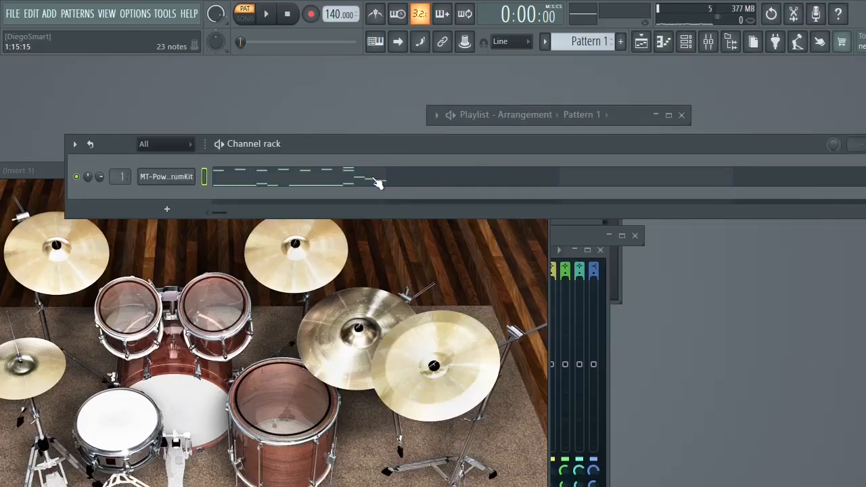
left_click(371, 183)
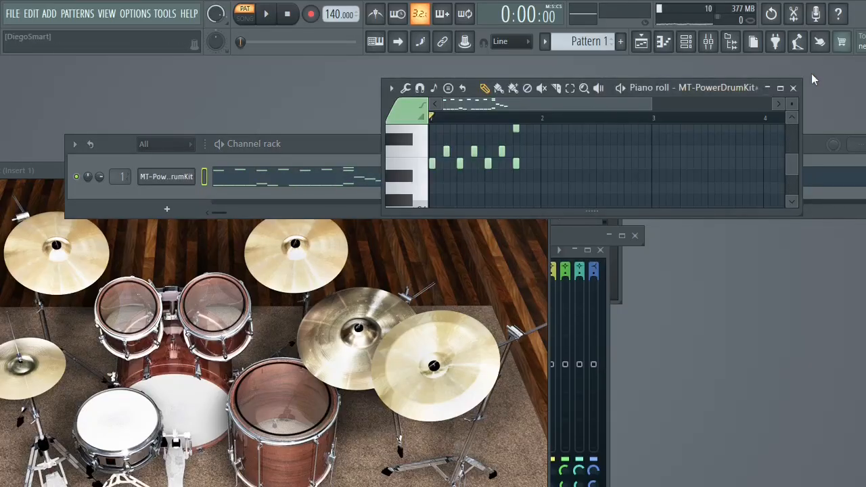
left_click(780, 87)
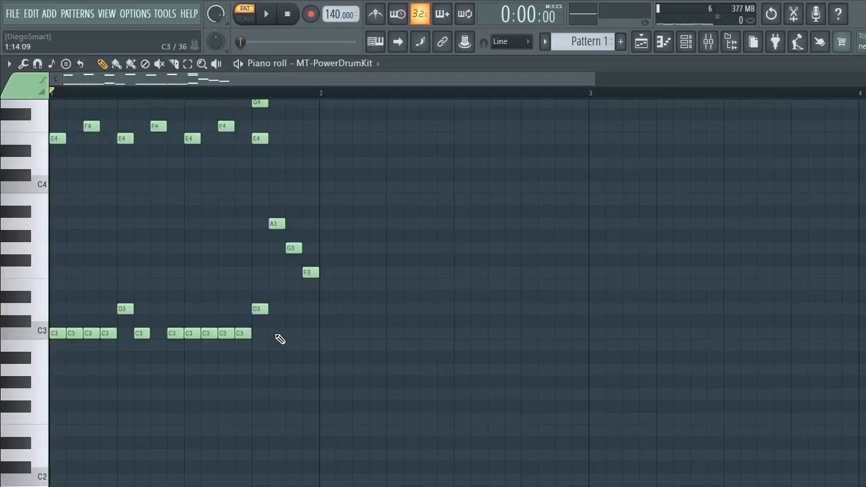
- Delete all the drum notes from Pattern 1 and collapse the piano roll to its title bar
mouse_move(276, 335)
left_mouse_down()
mouse_move(125, 111)
mouse_move(234, 328)
mouse_move(225, 221)
mouse_move(494, 155)
mouse_move(261, 226)
mouse_move(125, 220)
left_mouse_up()
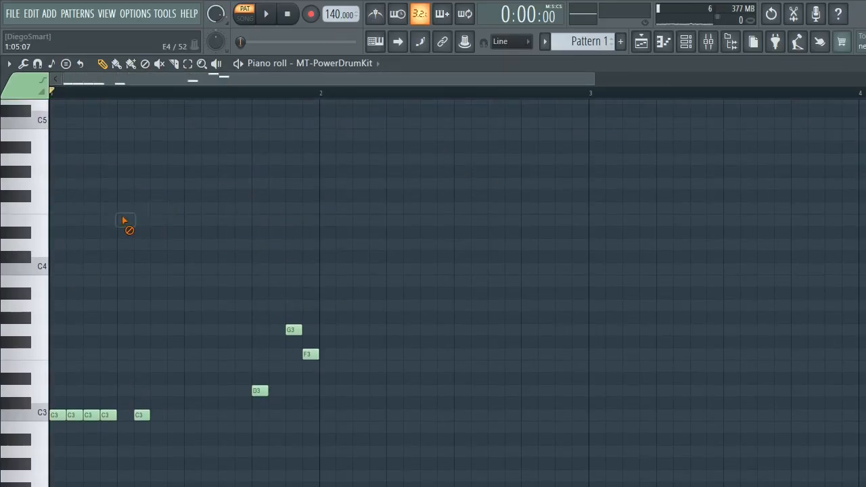
mouse_move(321, 361)
left_mouse_down()
mouse_move(257, 397)
mouse_move(290, 326)
mouse_move(130, 414)
mouse_move(25, 422)
left_mouse_up()
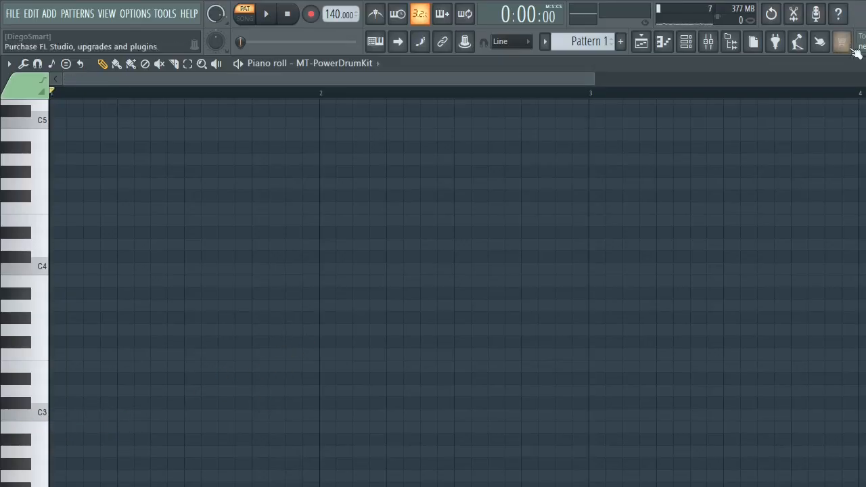
left_click(865, 64)
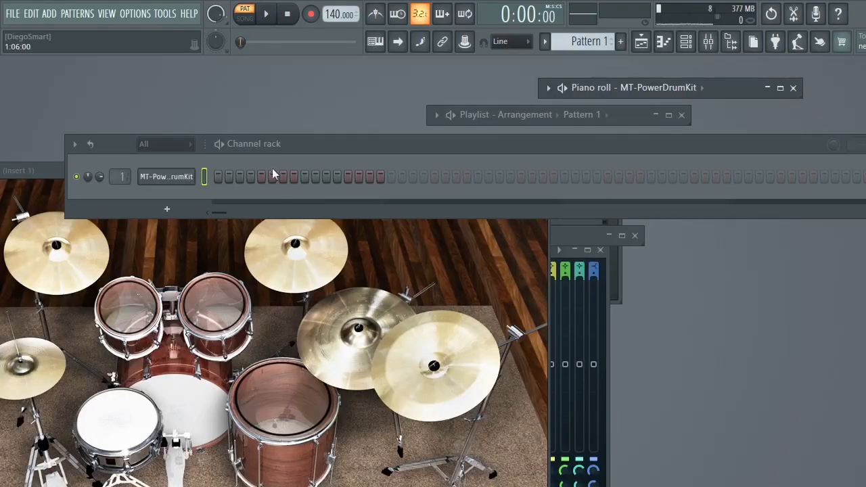
- Move the drum kit window below the channel rack, hide the piano roll and briefly view the playlist
left_click(440, 302)
left_click_drag(447, 171, 782, 235)
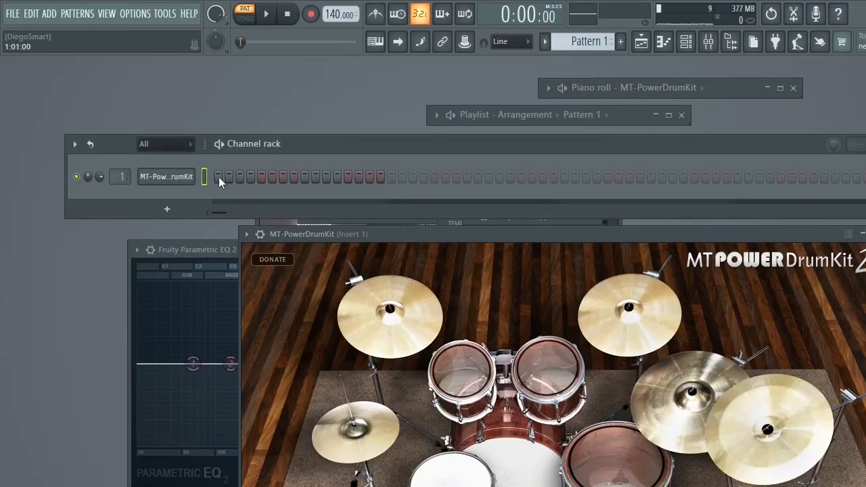
right_click(201, 177)
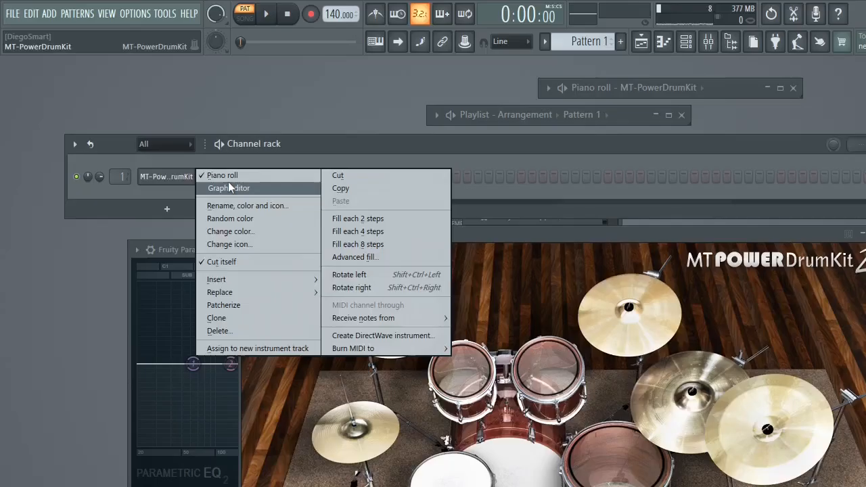
left_click(231, 176)
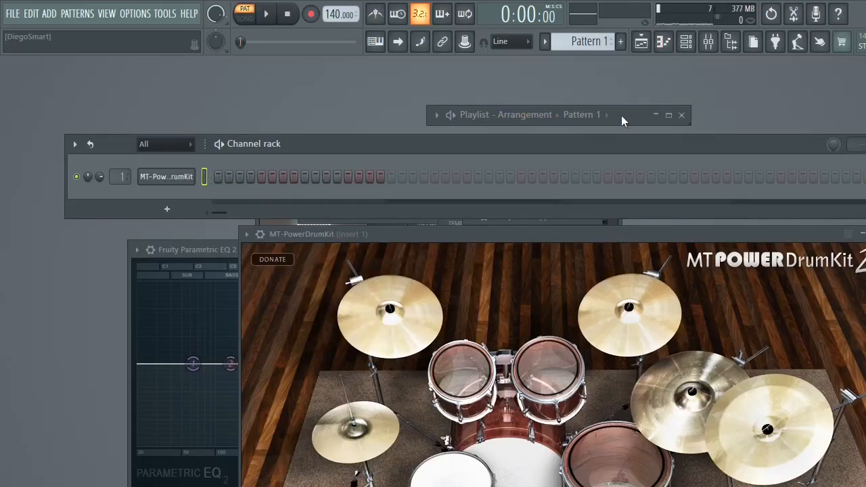
left_click(668, 115)
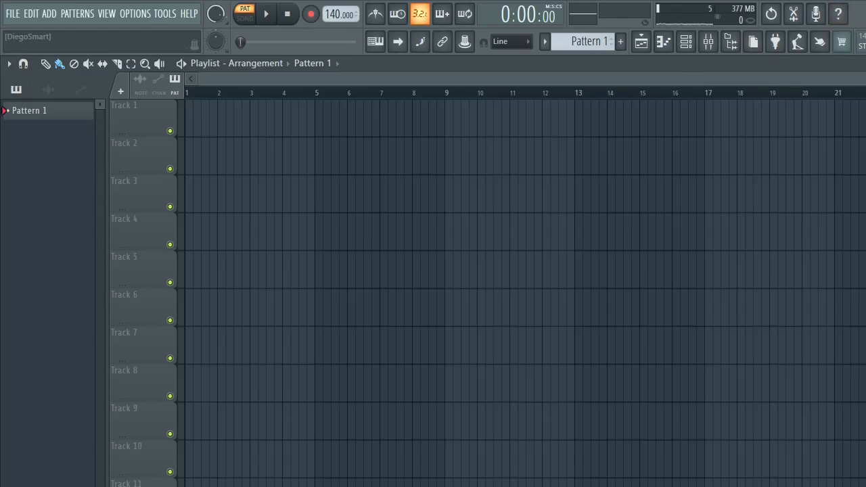
left_click(865, 64)
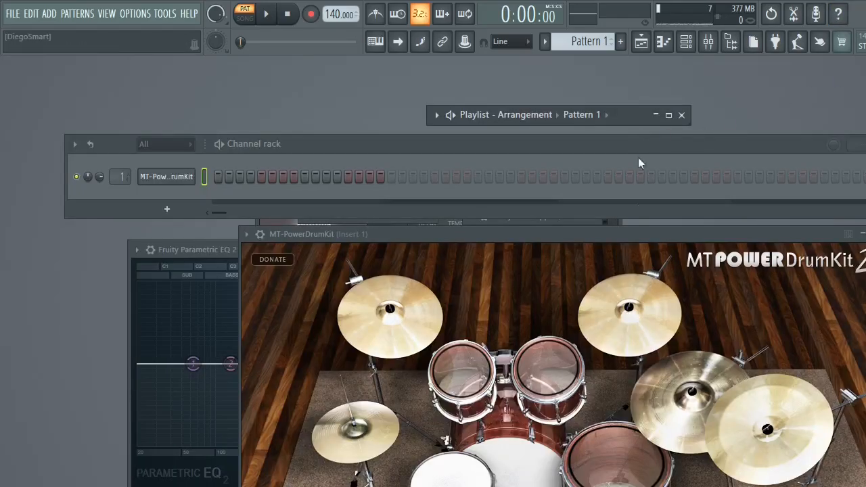
- Reposition the MT-PowerDrumKit window and open the Intro style under 4/4 Grooves 60 - 150 bpm in its groove library
left_click_drag(631, 232, 526, 52)
left_click(508, 437)
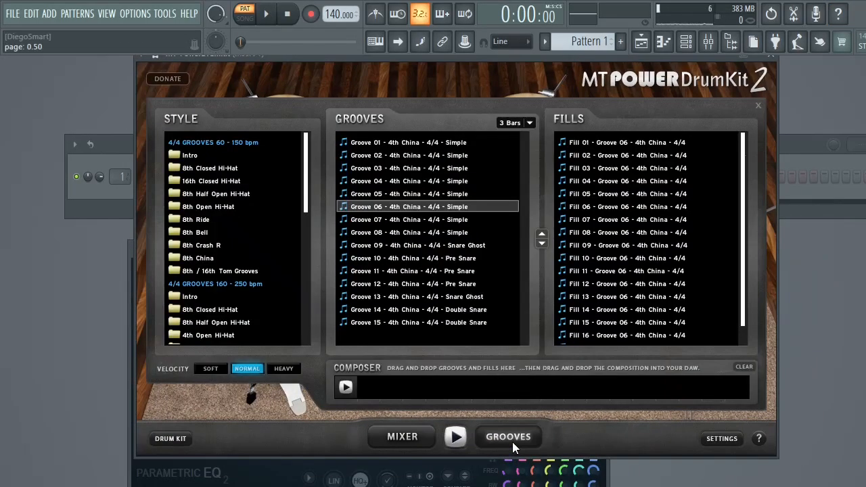
left_click(201, 157)
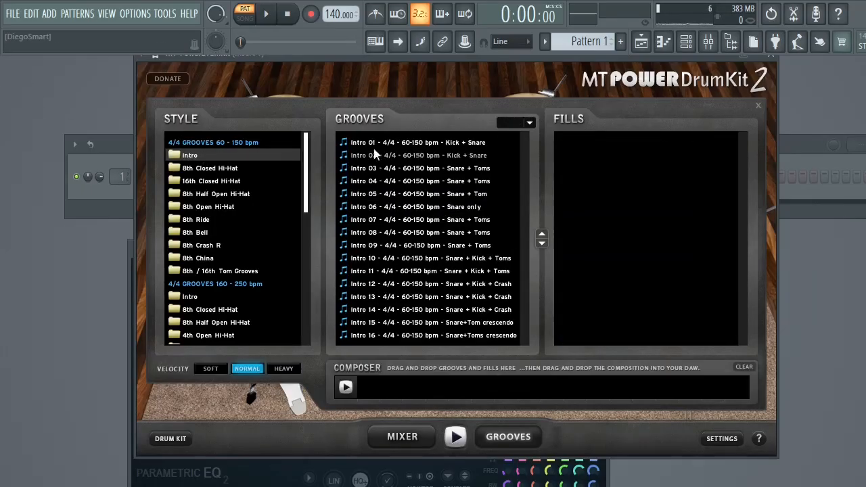
- Audition Intro 14 - Snare + Kick + Crash and add it to the start of the Composer
left_click(502, 313)
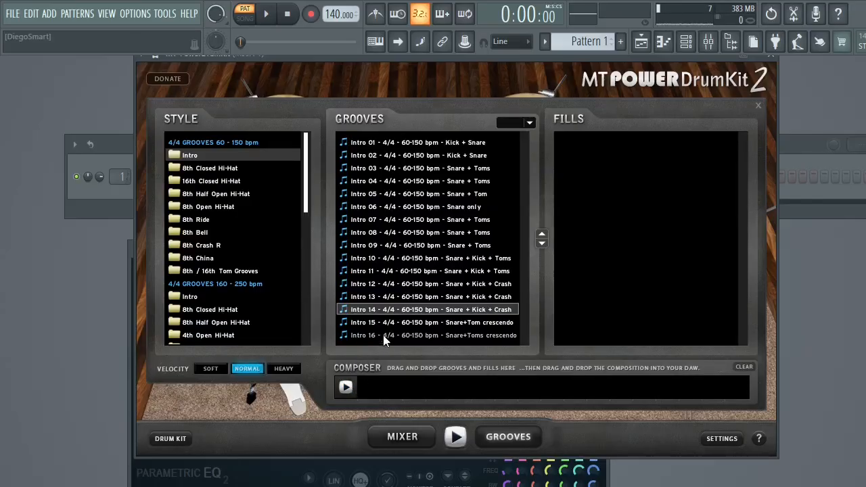
double_click(378, 311)
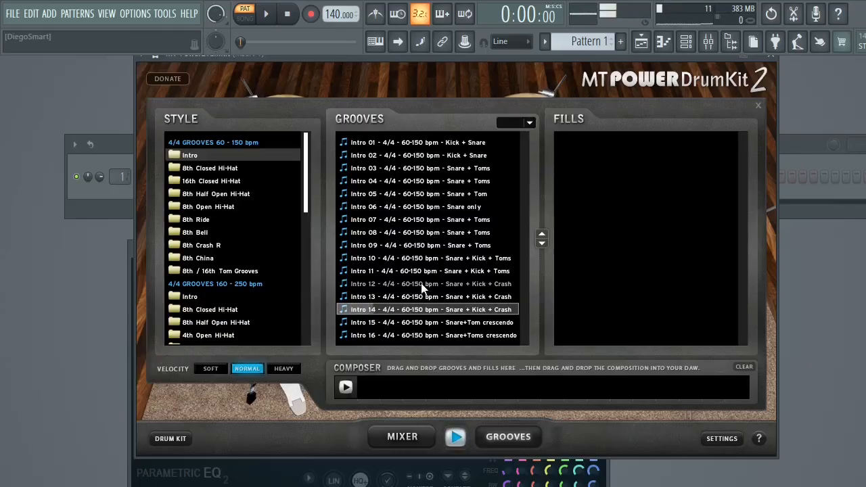
left_click(347, 389)
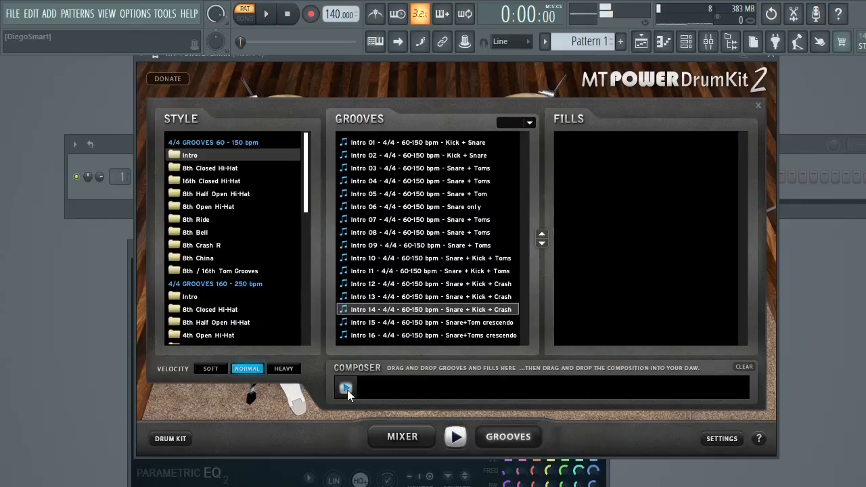
left_click_drag(398, 312, 365, 389)
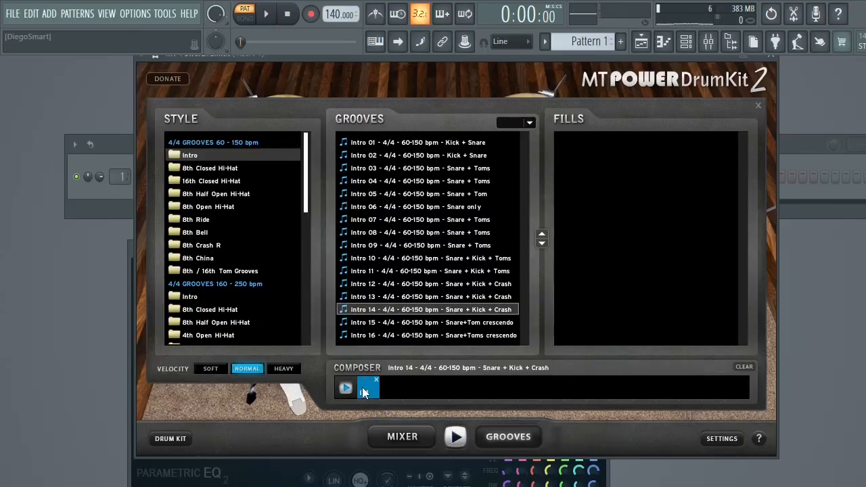
- Select the 8th Closed Hi-Hat style and audition its Groove 01
left_click(218, 169)
left_click(377, 145)
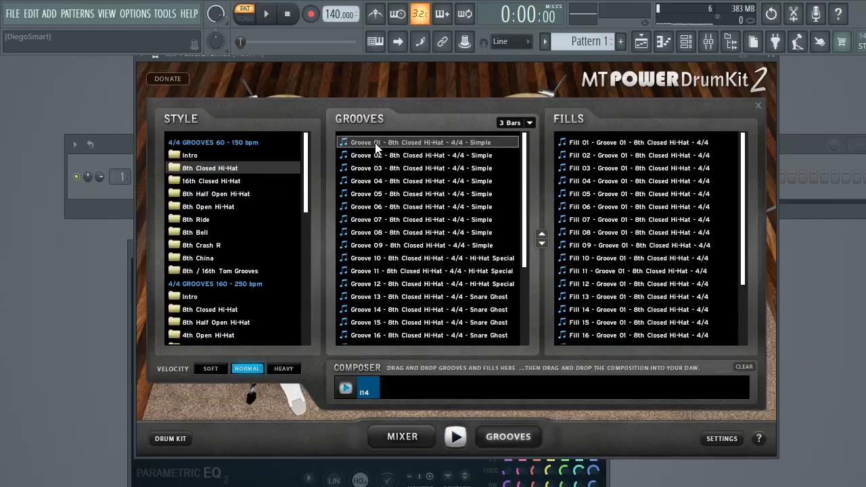
left_click(411, 138)
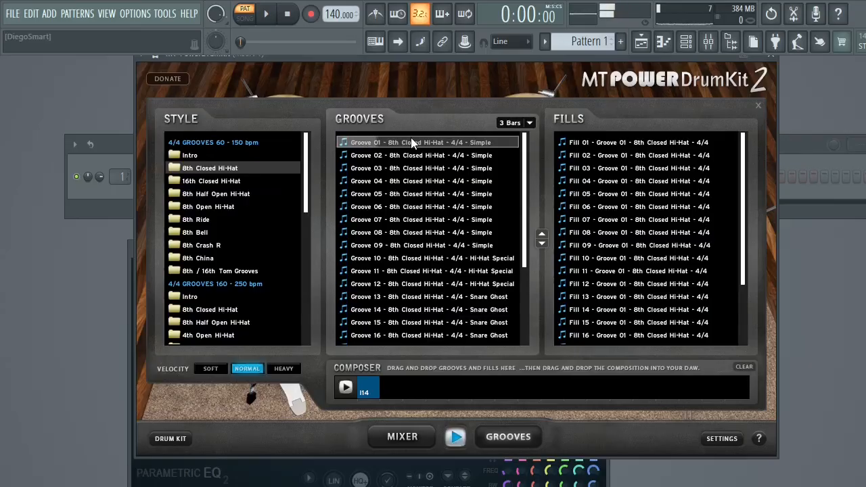
mouse_move(410, 137)
left_mouse_down()
mouse_move(403, 359)
mouse_move(399, 143)
left_mouse_up()
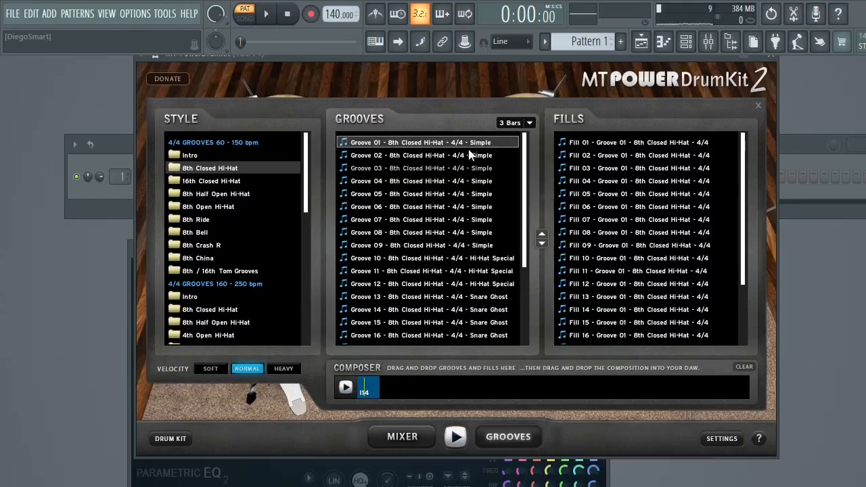
- Set the groove length to 4 Bars and add Groove 01 followed by Fill 01 to the Composer after the intro
left_click(513, 125)
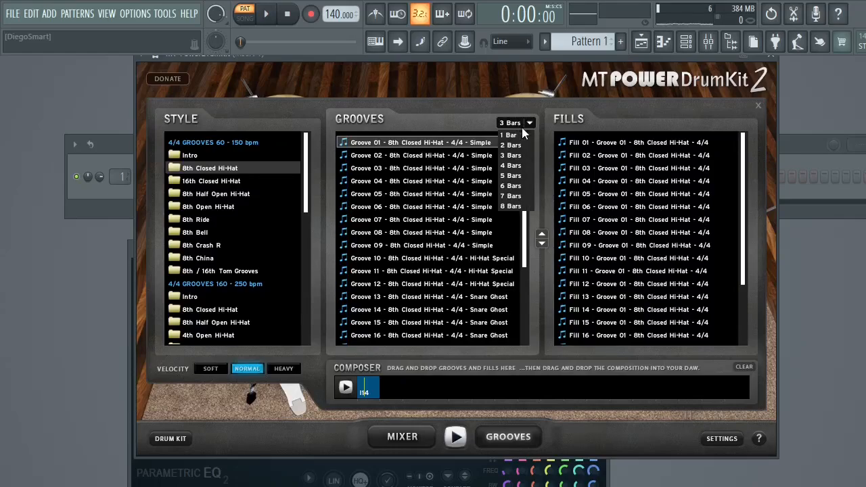
left_click(512, 165)
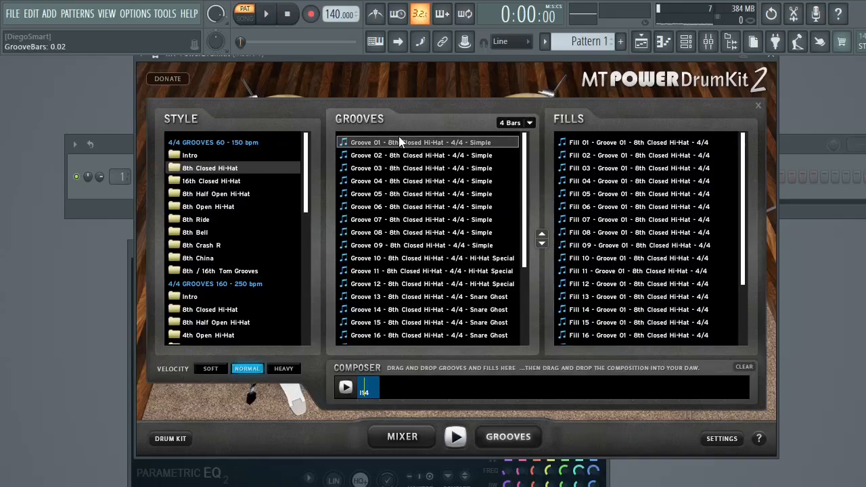
left_click_drag(395, 145, 388, 392)
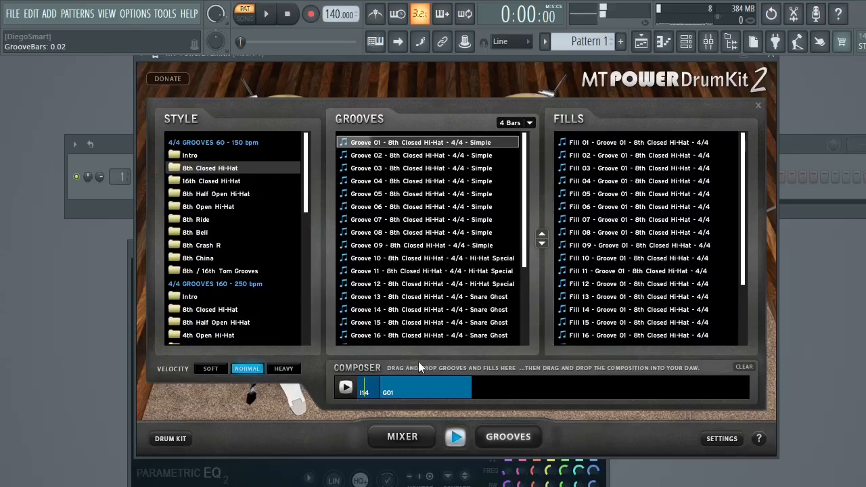
left_click(626, 143)
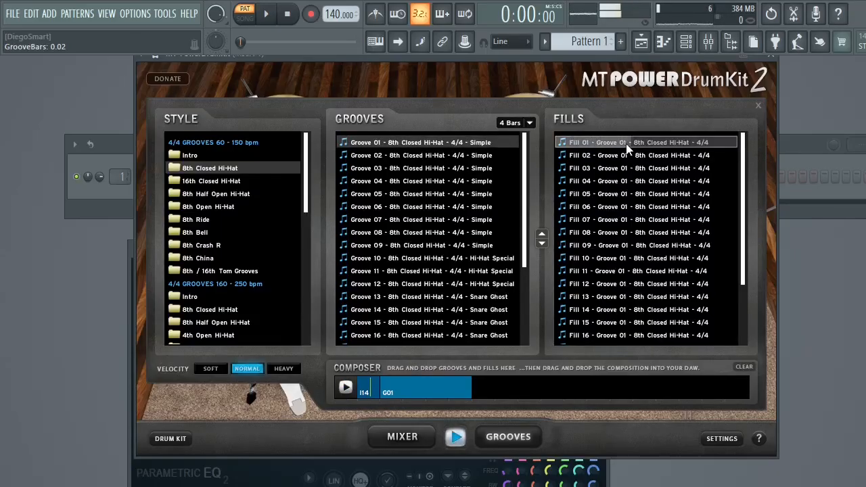
left_click_drag(617, 162, 474, 389)
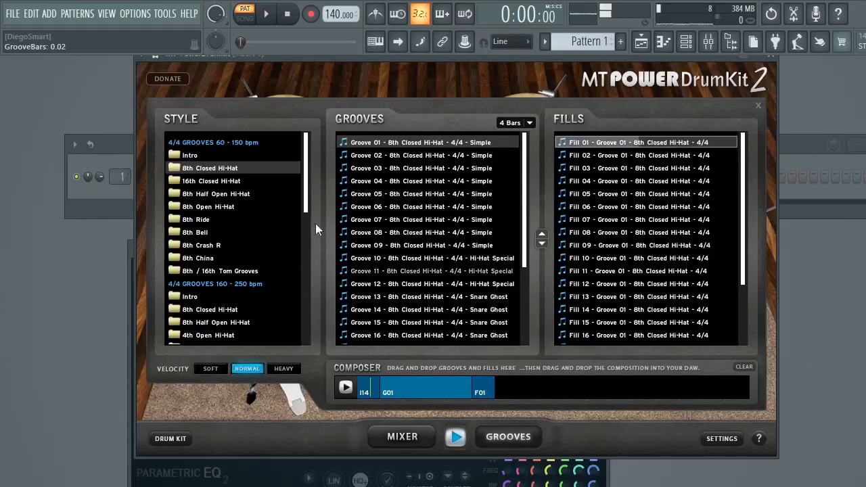
- Audition grooves of the 16th Closed Hi-Hat style and add Groove 07 to the Composer after the first fill
left_click(230, 181)
left_click(381, 143)
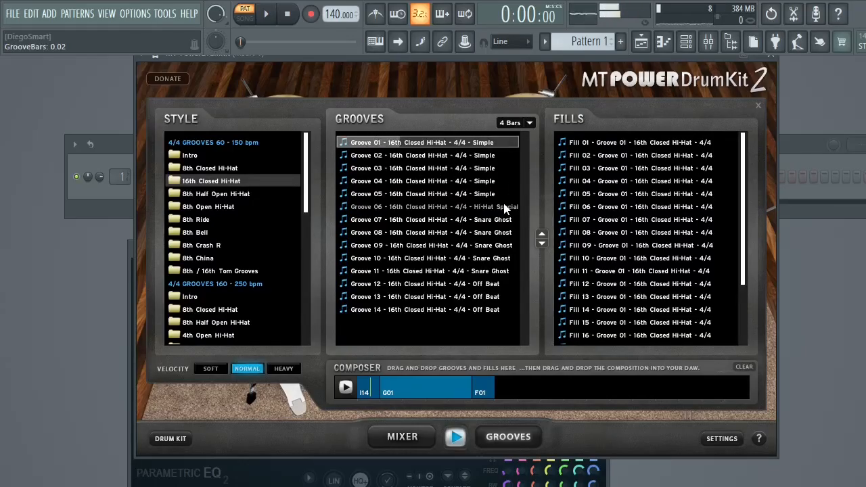
left_click(505, 223)
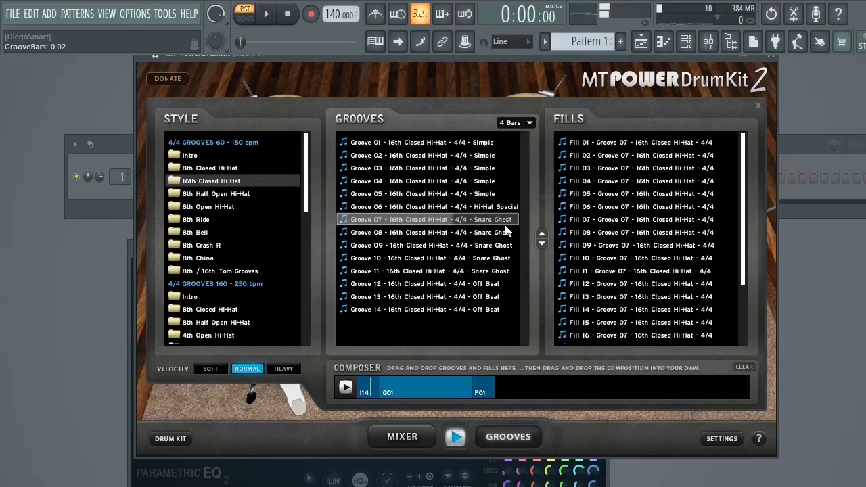
left_click_drag(508, 218, 514, 391)
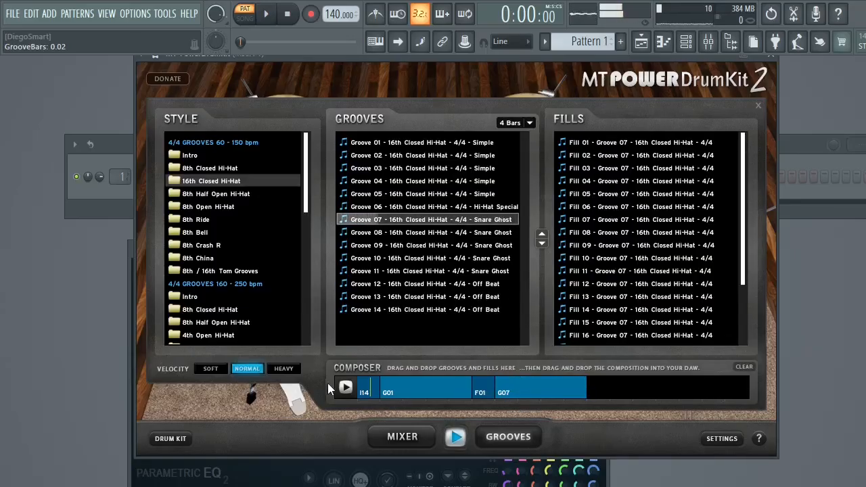
left_click(345, 388)
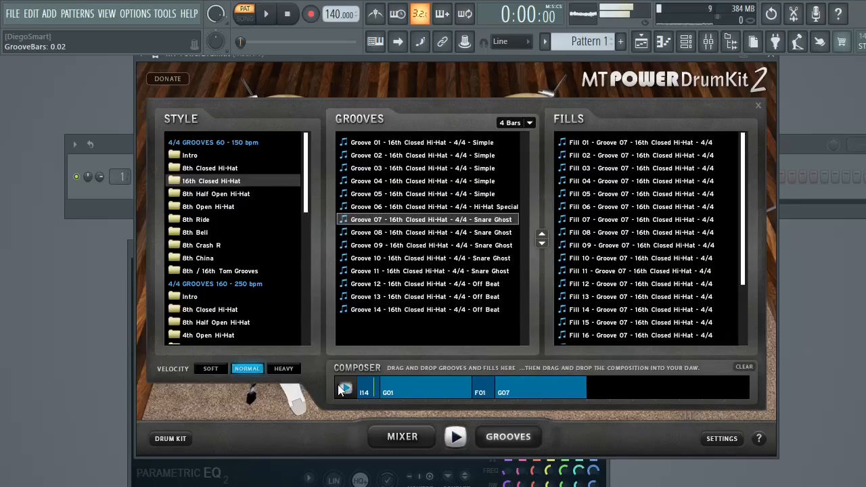
- Open the 8th Ride style, audition its patterns and append Groove 01 at 4 Bars to the Composer
left_click(237, 220)
left_click(417, 196)
left_click(668, 193)
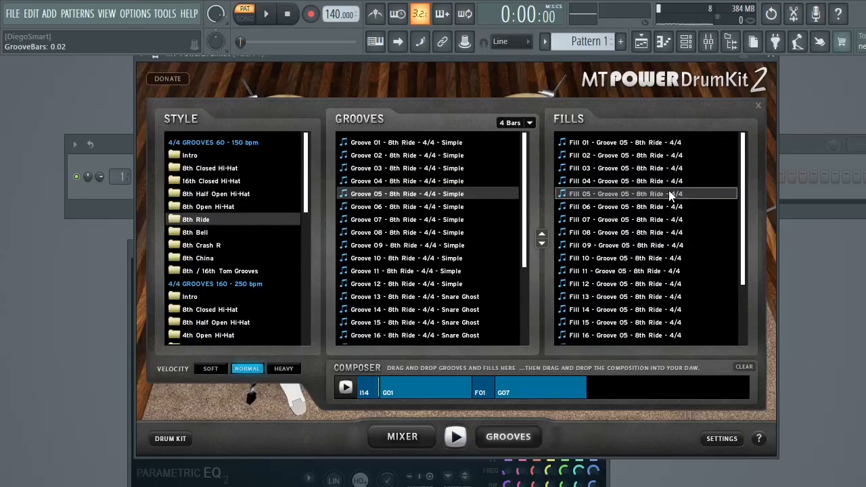
left_click(468, 141)
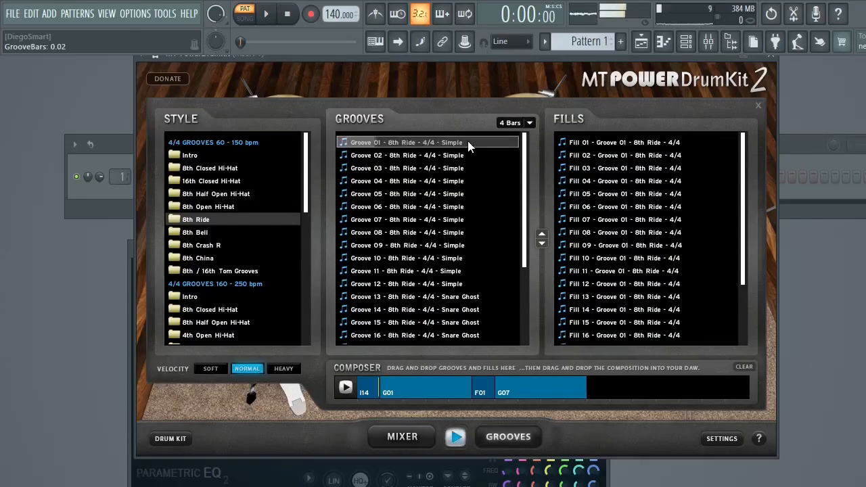
left_click_drag(468, 141, 599, 389)
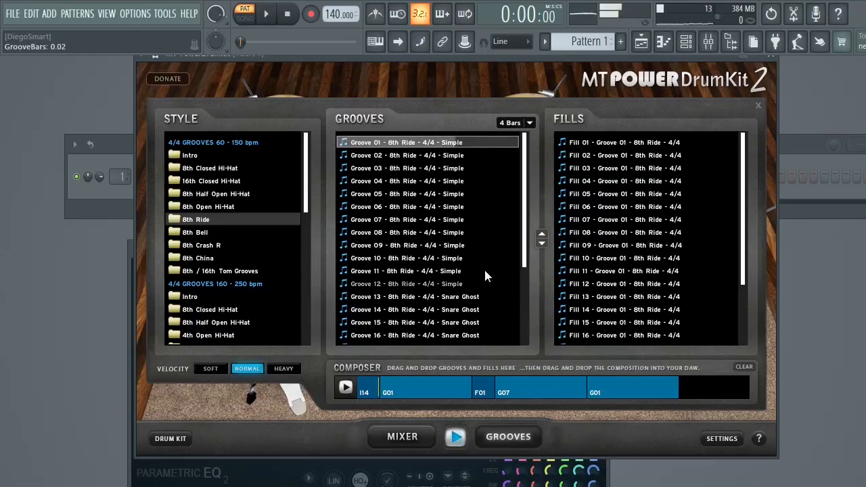
- Set the groove length to 1 Bar and append Fill 01 of the 8th China style's Groove 05 to the Composer
left_click(204, 258)
left_click(517, 124)
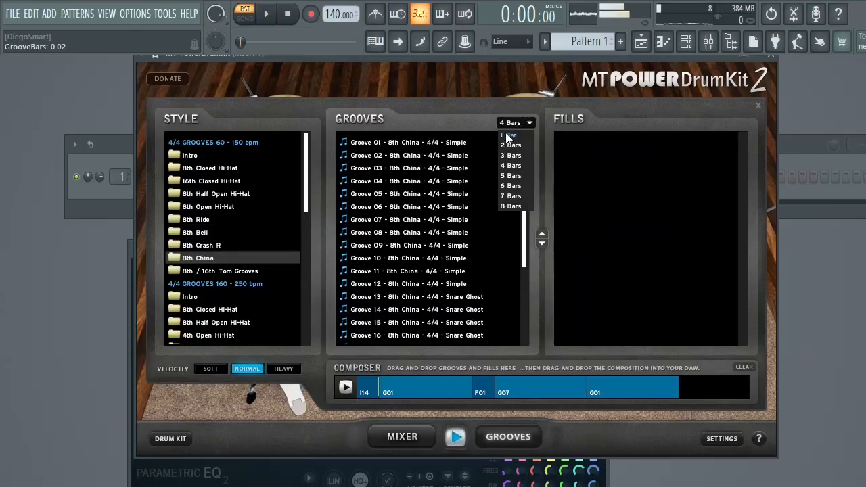
left_click(509, 136)
left_click(402, 195)
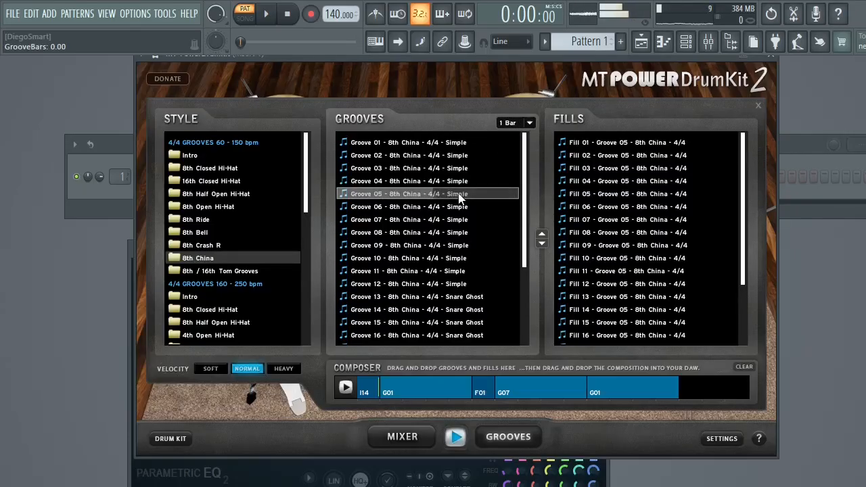
left_click(665, 142)
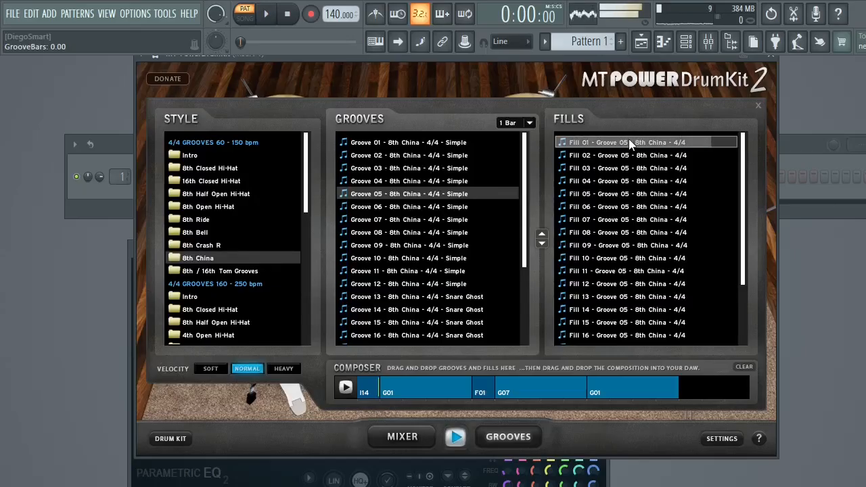
left_click_drag(629, 138, 688, 393)
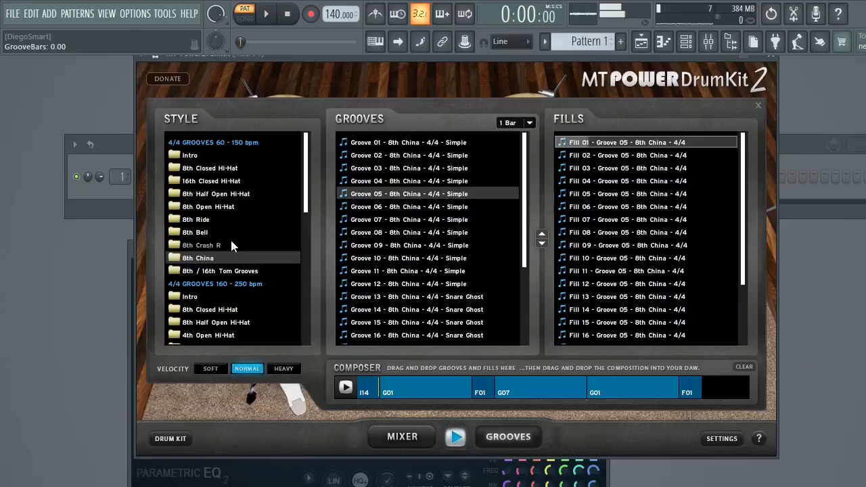
- Audition Groove 02 of the 8th / 16th Tom Grooves style and append it to the Composer
left_click(241, 271)
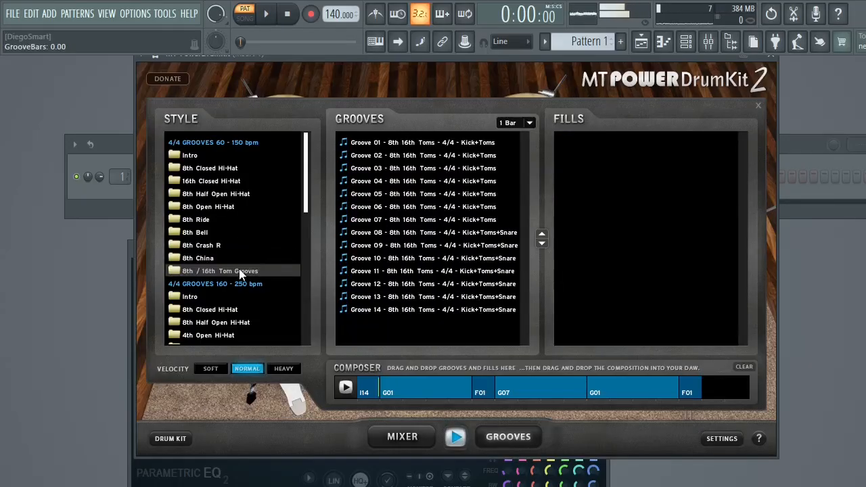
left_click(477, 159)
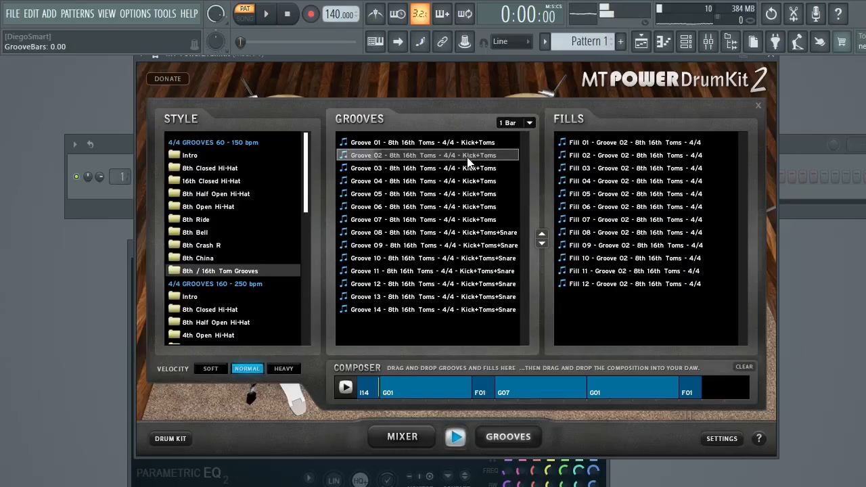
left_click_drag(477, 165, 766, 354)
left_click_drag(722, 389, 722, 389)
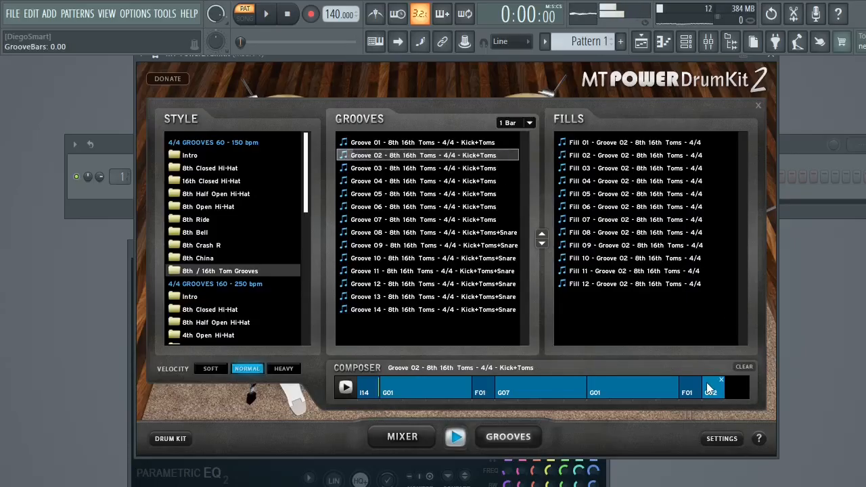
- Append Fill 06 of tom Groove 03 to the end of the Composer and briefly play the composition
left_click(427, 169)
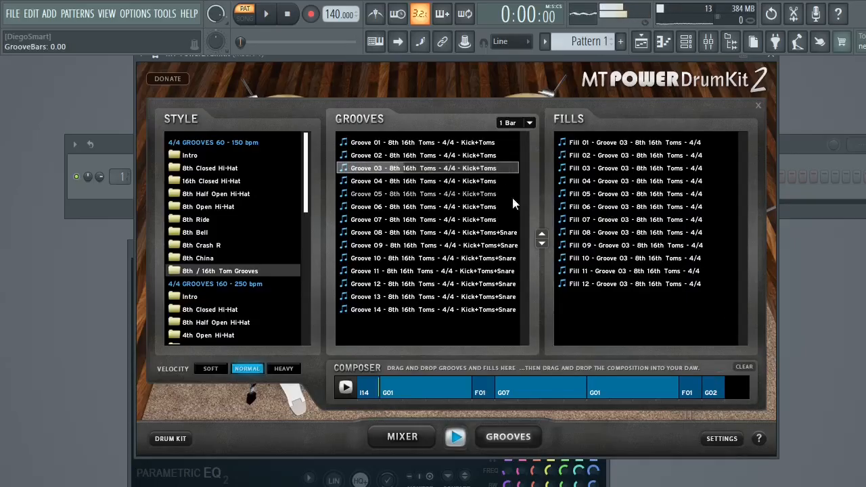
left_click(573, 207)
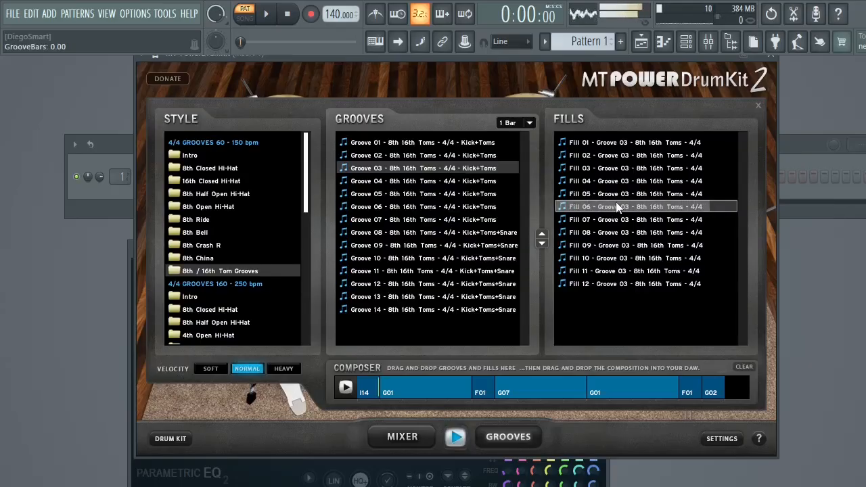
left_click_drag(573, 207, 736, 392)
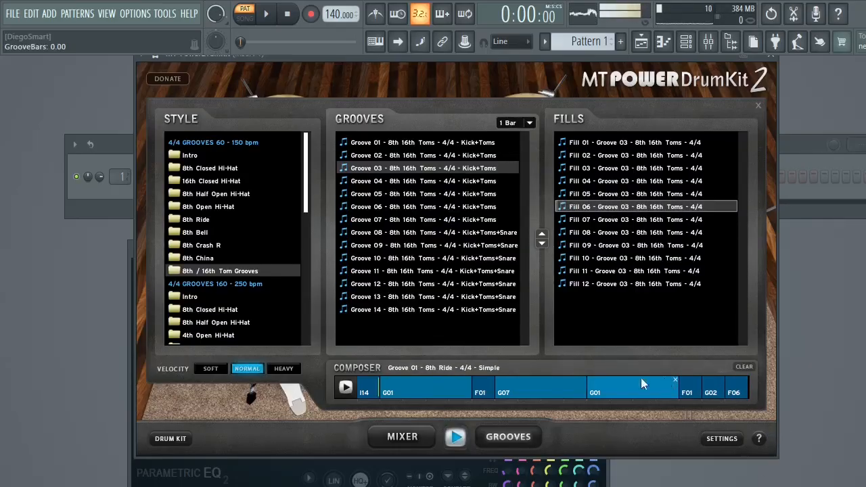
left_click(345, 387)
left_click(346, 387)
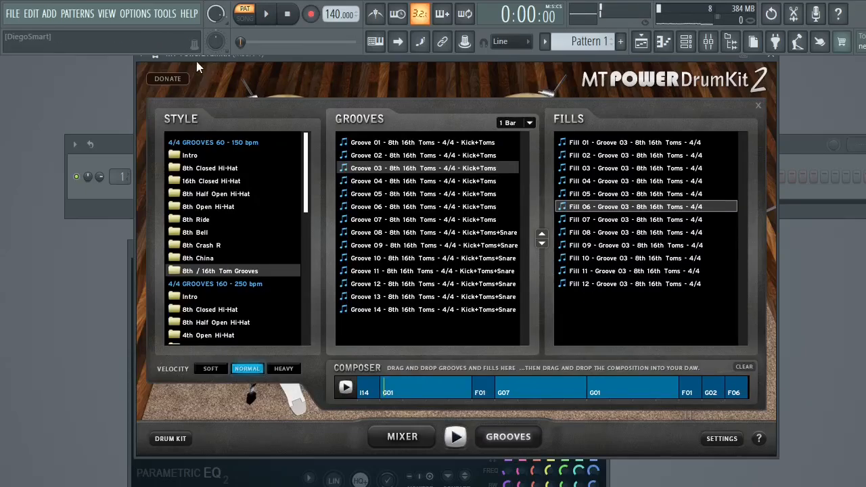
- Shift the MT-PowerDrumKit window to uncover the Channel rack and transfer the Composer arrangement onto the drum kit channel of Pattern 1
left_click_drag(192, 57, 364, 57)
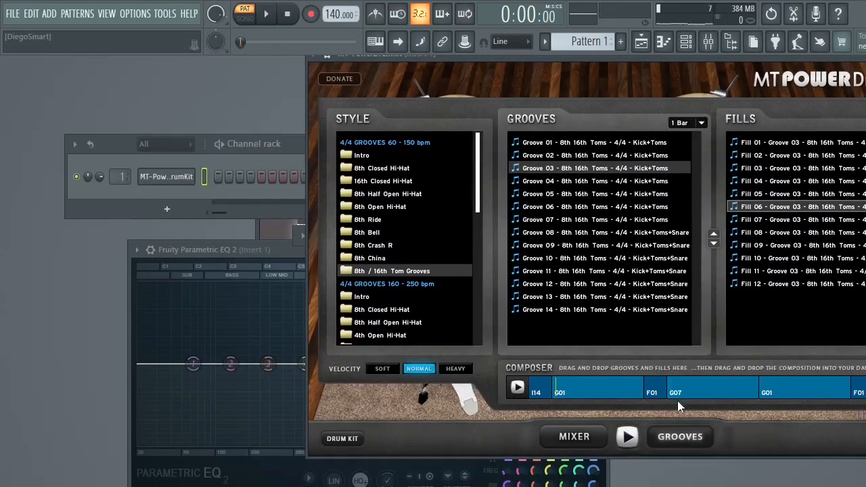
left_click_drag(535, 391, 463, 353)
left_click_drag(234, 179, 217, 175)
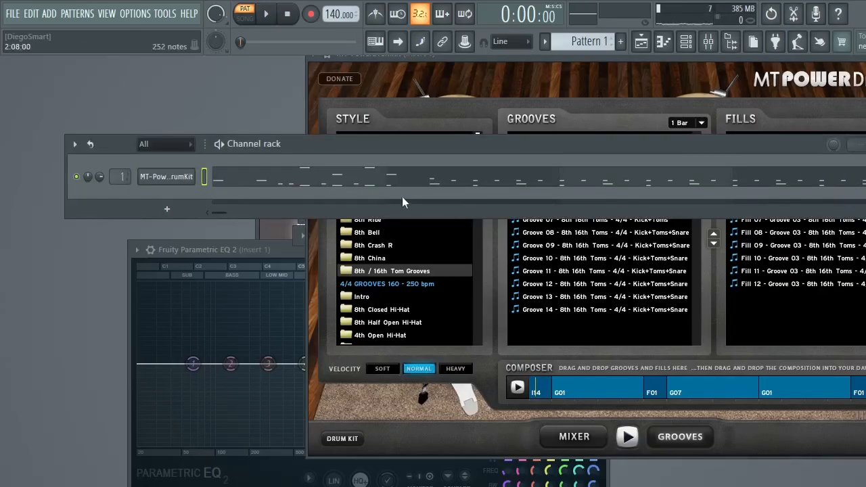
- Open the Playlist and briefly view the drum channel's notes in the Piano roll
left_click(687, 48)
left_click(688, 48)
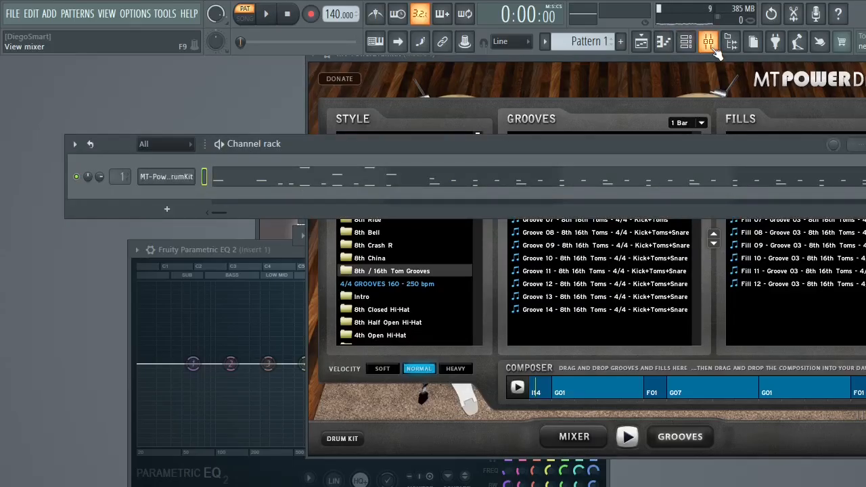
left_click(643, 44)
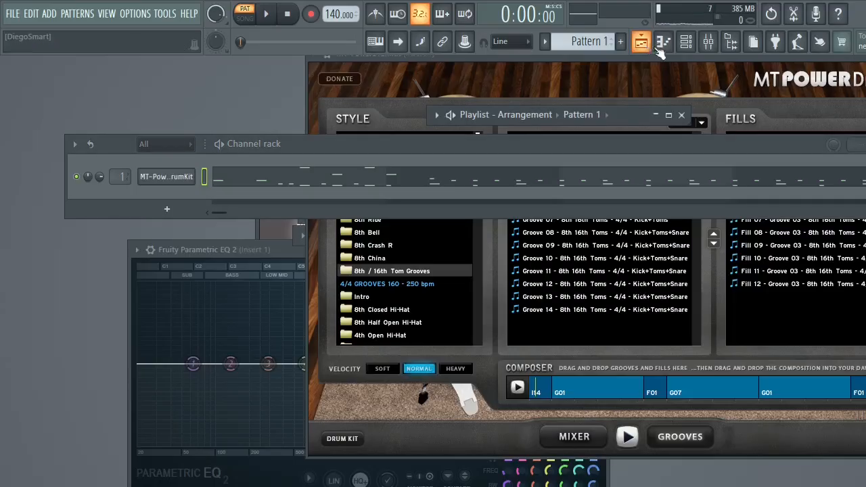
left_click(663, 45)
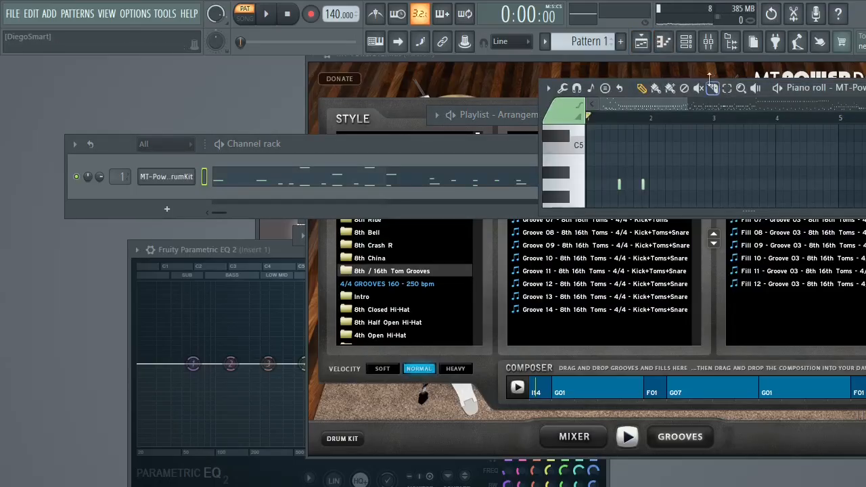
left_click(647, 44)
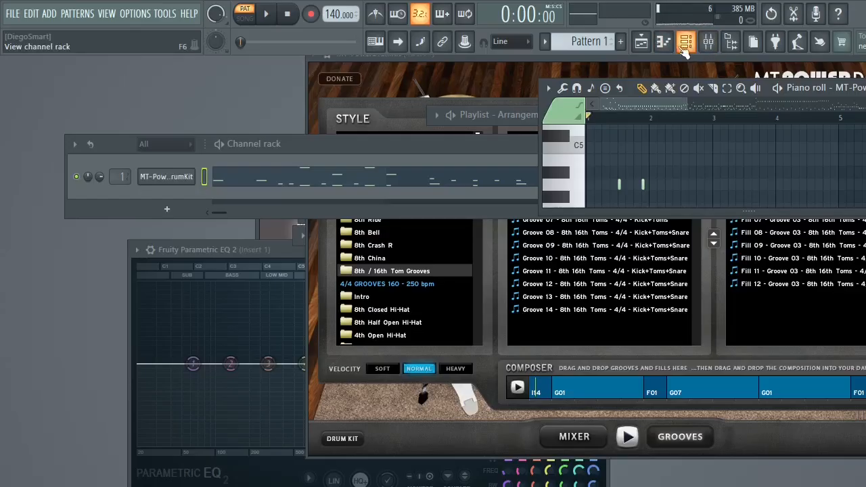
left_click(664, 42)
- Close the Channel rack and view the empty Playlist at full size before restoring its window
left_click_drag(310, 146, 269, 185)
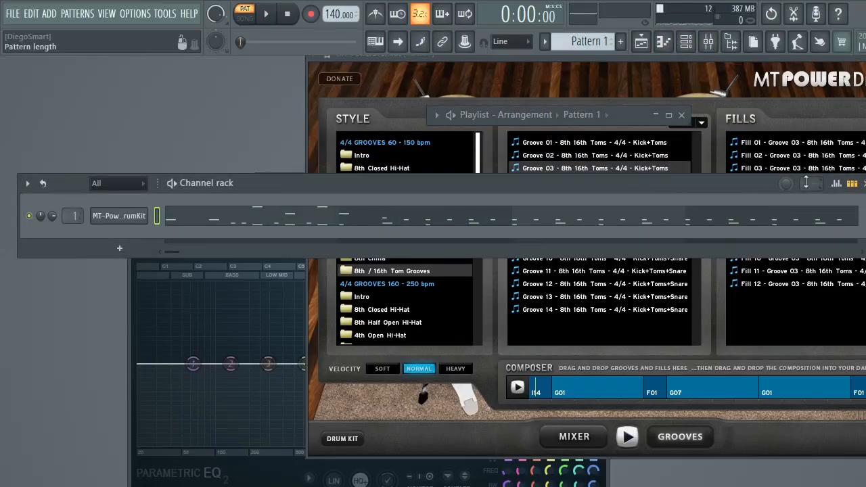
left_click(862, 184)
left_click(668, 115)
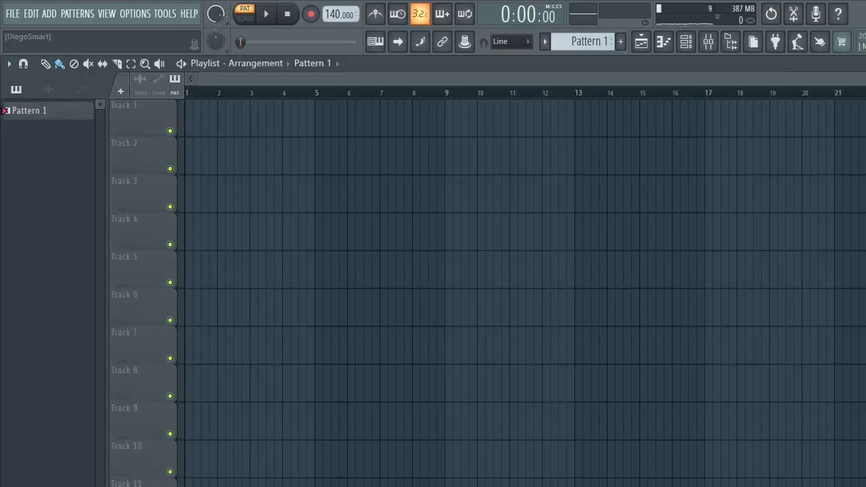
left_click(865, 64)
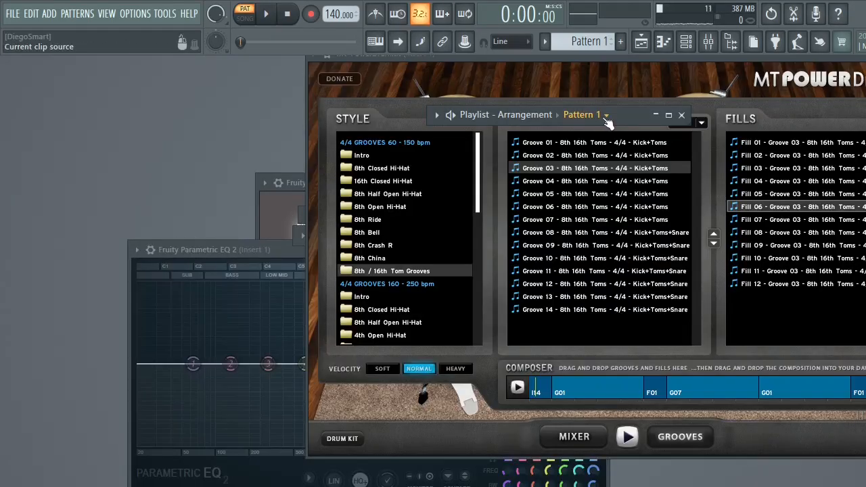
- Place a widened Playlist window beside the drum plugin and try to drop the Composer arrangement onto Track 1
left_click_drag(626, 120, 275, 391)
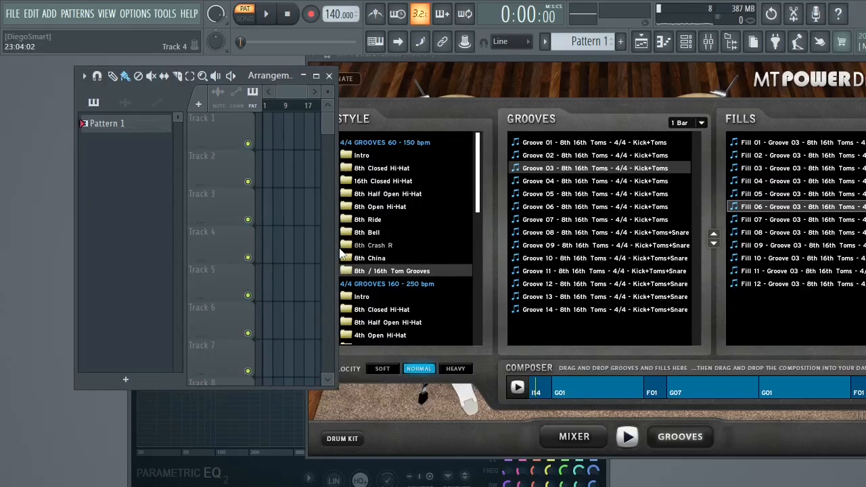
left_click_drag(333, 247, 522, 203)
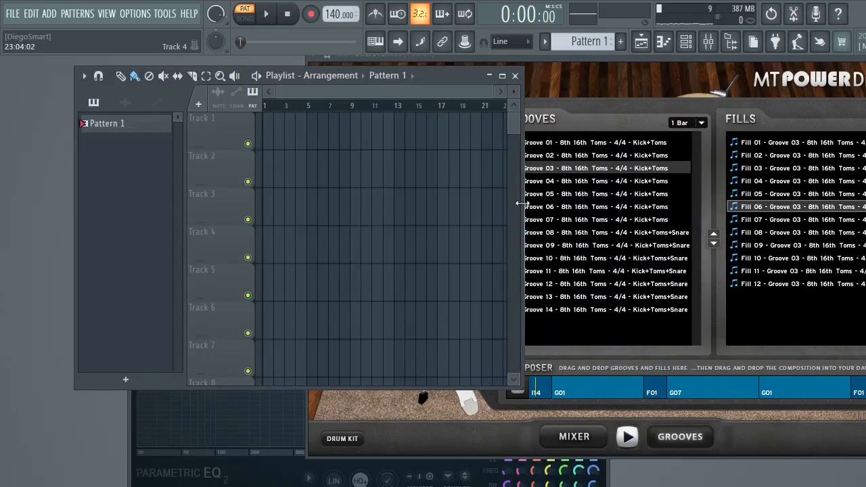
left_click(541, 394)
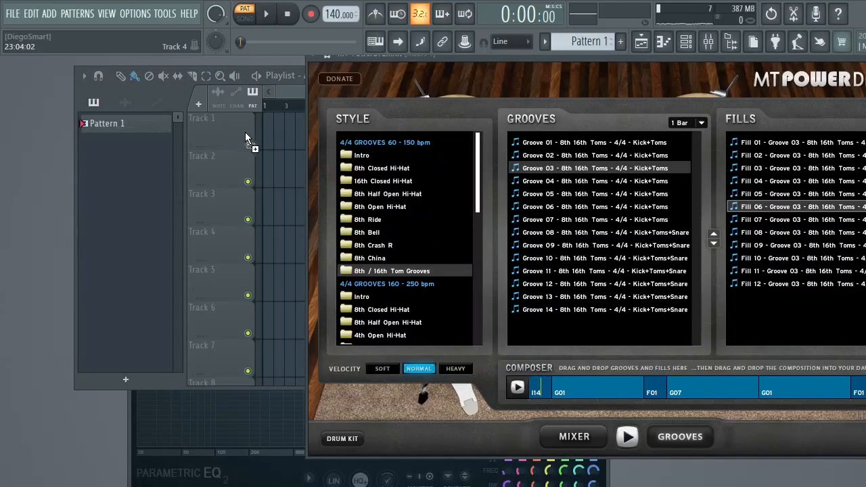
left_click(269, 132)
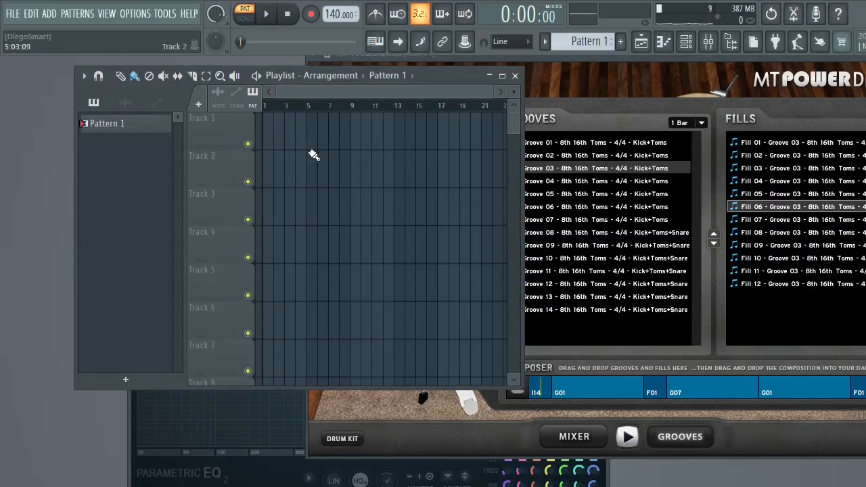
- Reopen the Piano roll and the Channel rack, and reposition the Channel rack
left_click(664, 45)
left_click(684, 46)
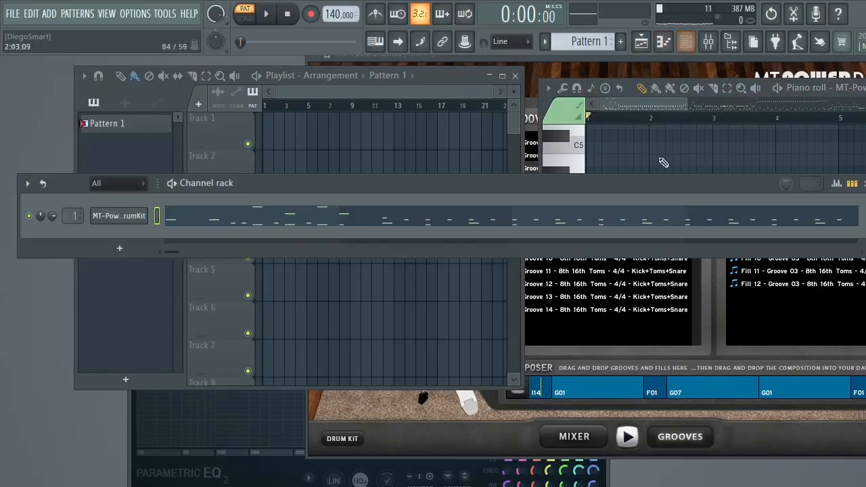
left_click_drag(728, 190, 647, 189)
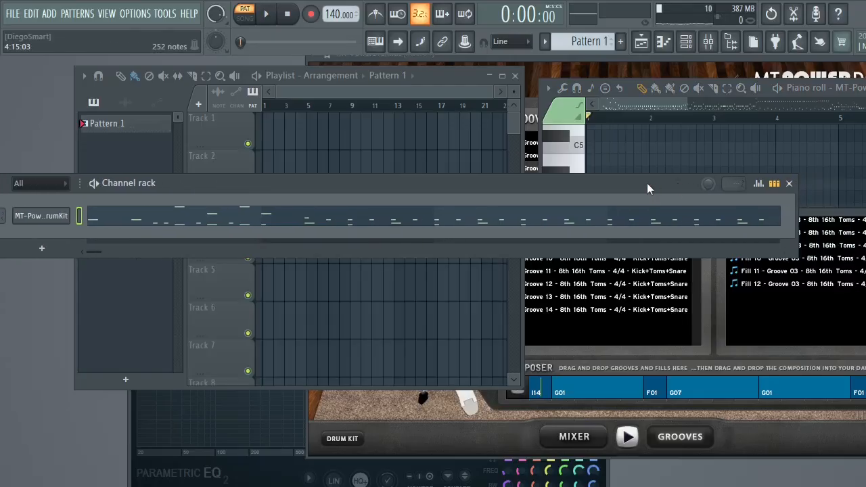
- Transfer the Composer arrangement onto the MT-PowerDrumKit channel again, reposition the Channel rack and play Pattern 1
left_click(596, 394)
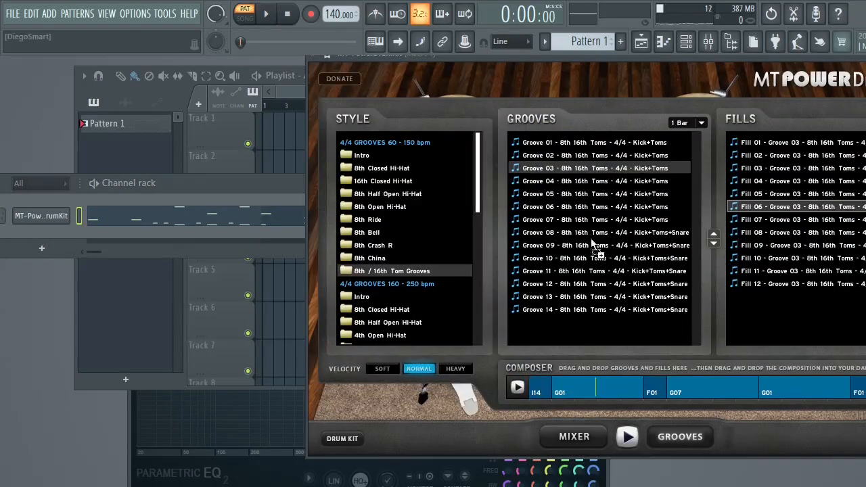
left_click(205, 216)
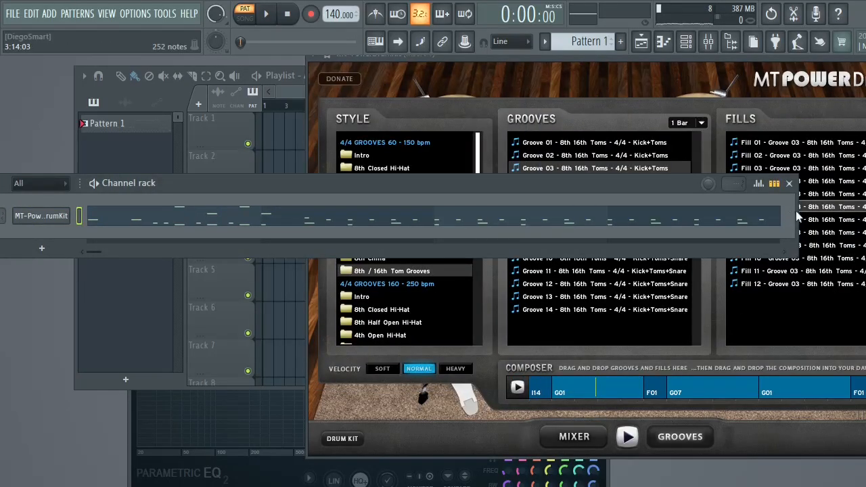
left_click_drag(797, 215, 749, 182)
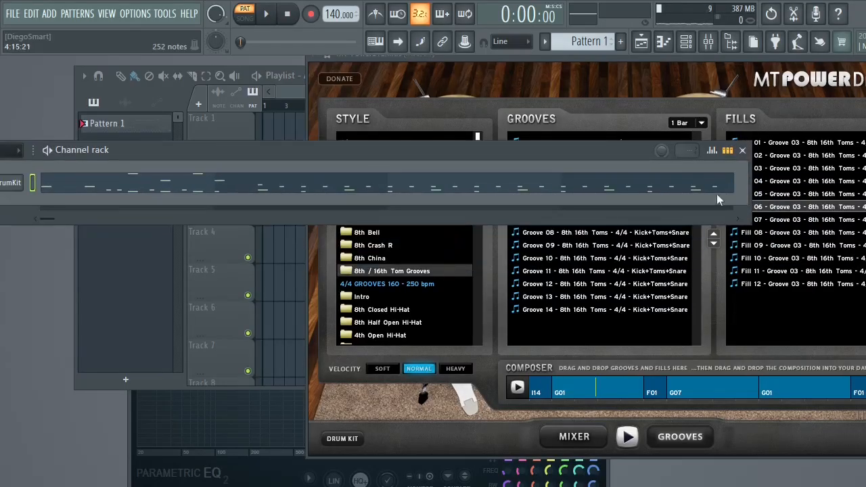
key("space")
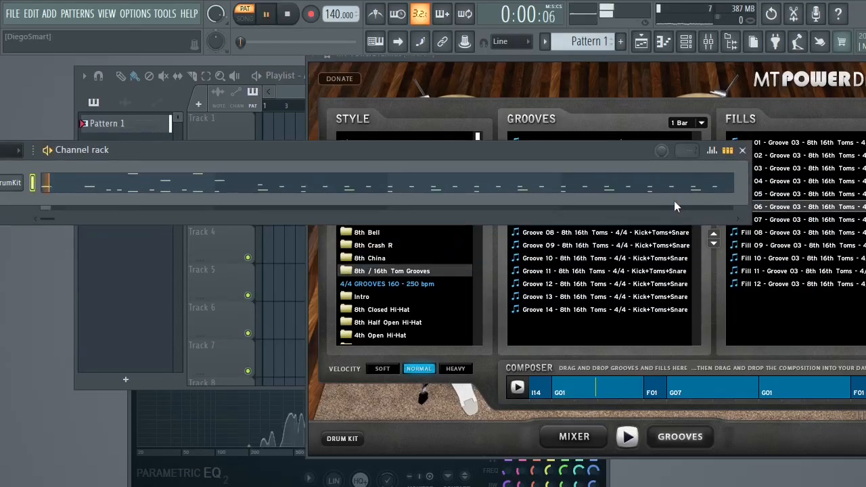
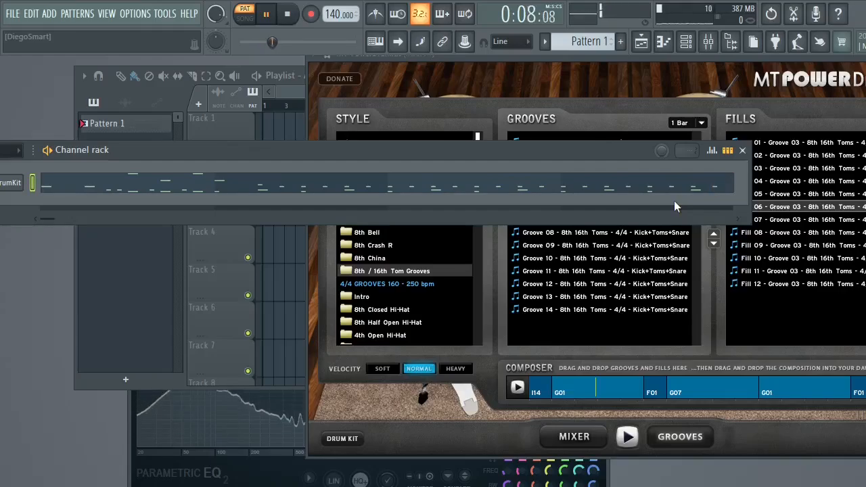
- Stop playback, reposition the MT-PowerDrumKit window, and collapse it and the Playlist to their title bars
key("space")
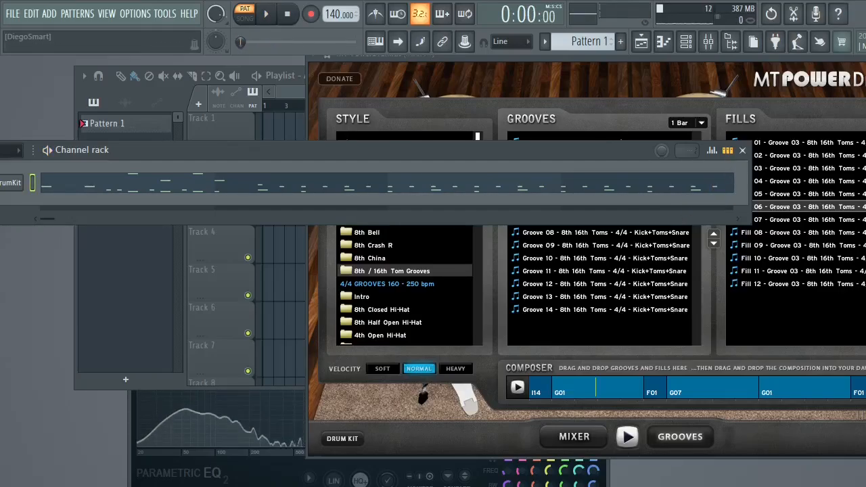
left_click(465, 75)
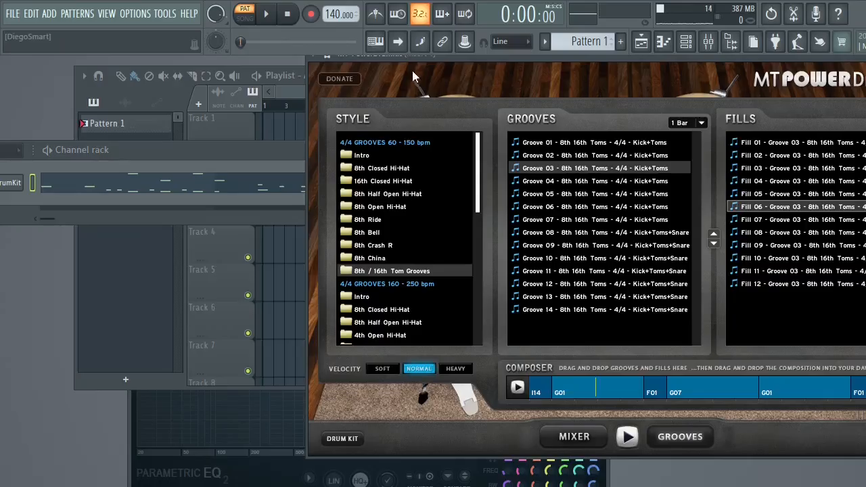
left_click_drag(463, 57, 404, 102)
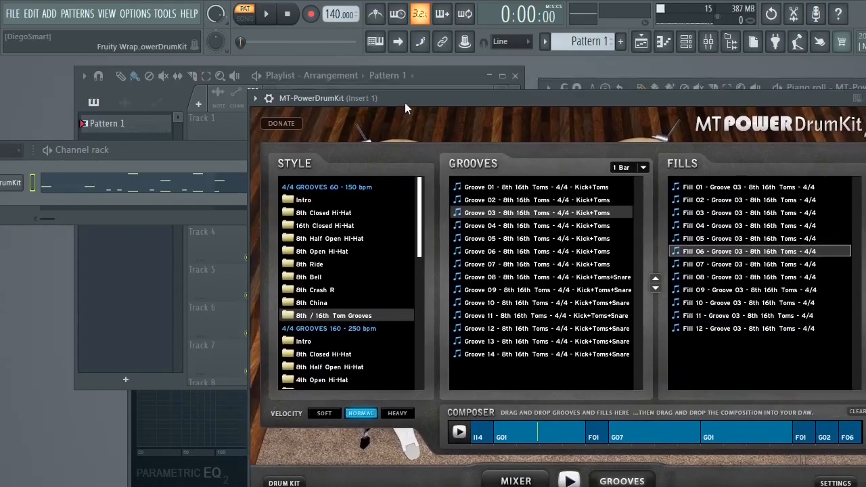
left_click(857, 99)
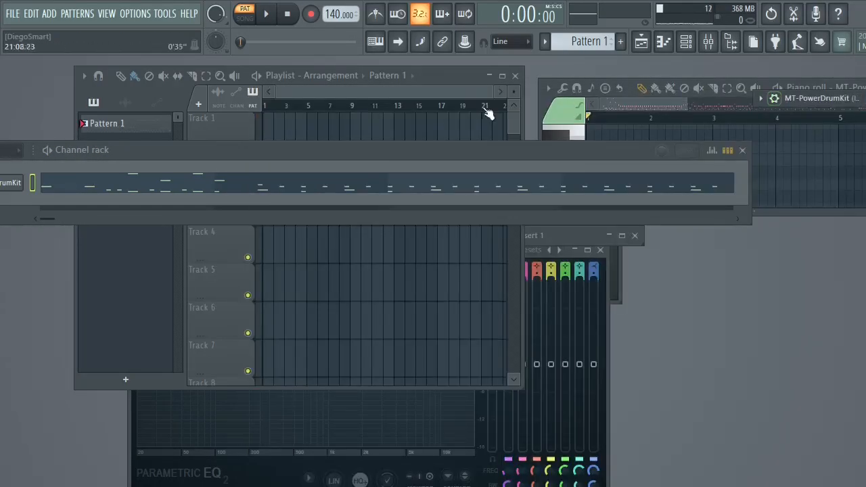
left_click(542, 102)
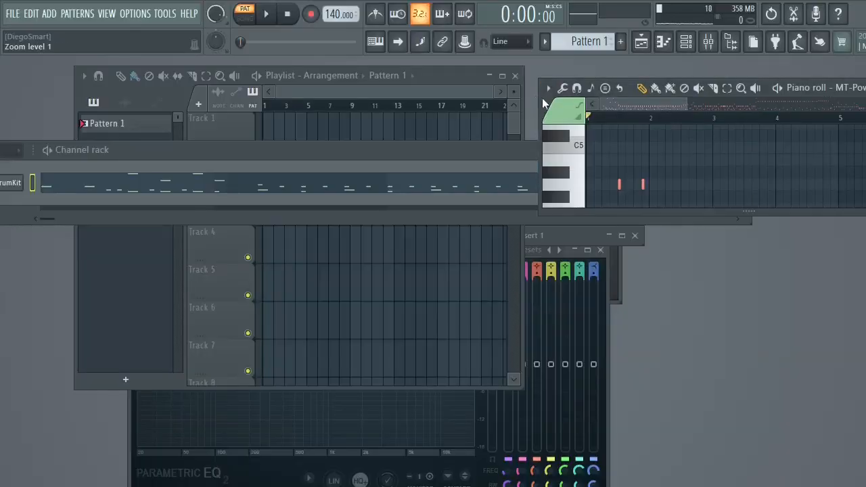
left_click(489, 76)
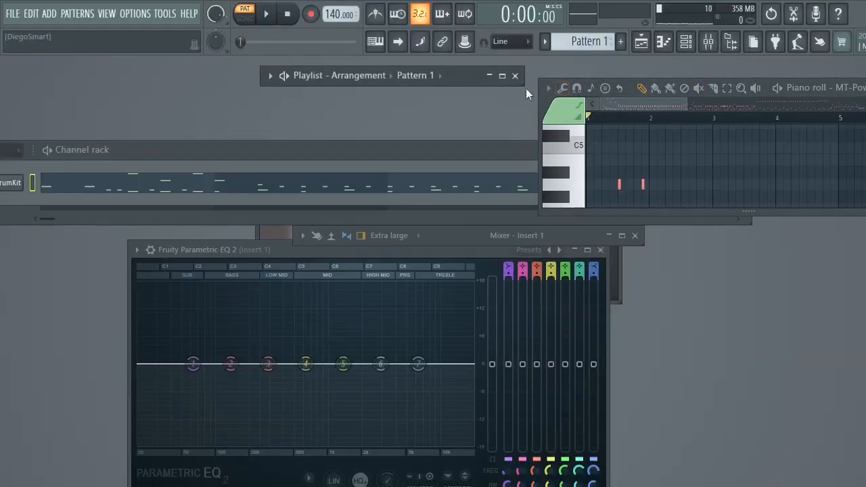
- Play Pattern 1 and load the Kick preset in Fruity Parametric EQ 2 on Insert 1
key("space")
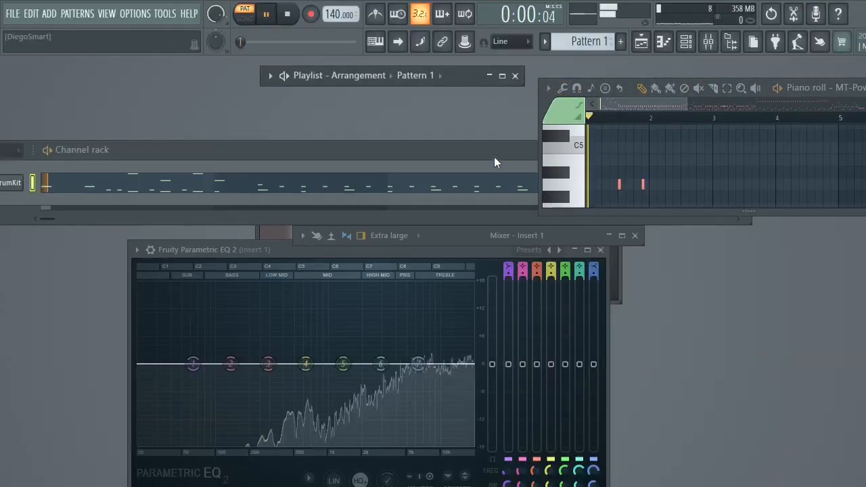
left_click(489, 75)
left_click(489, 76)
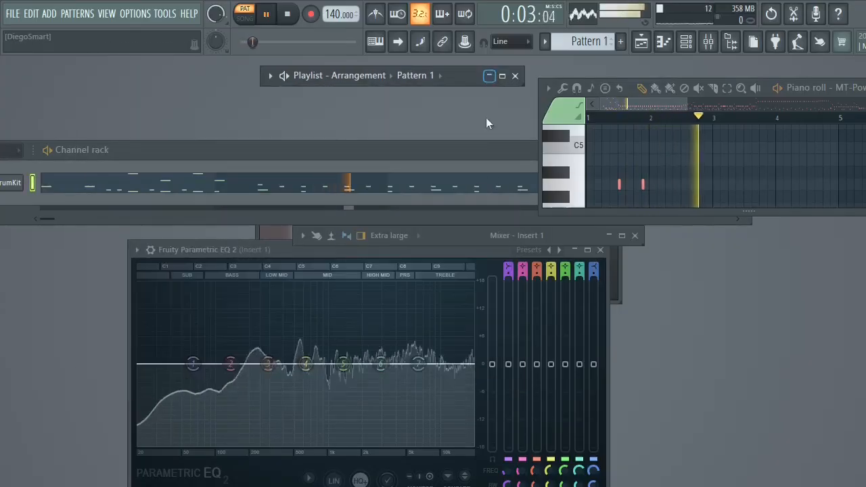
left_click(523, 251)
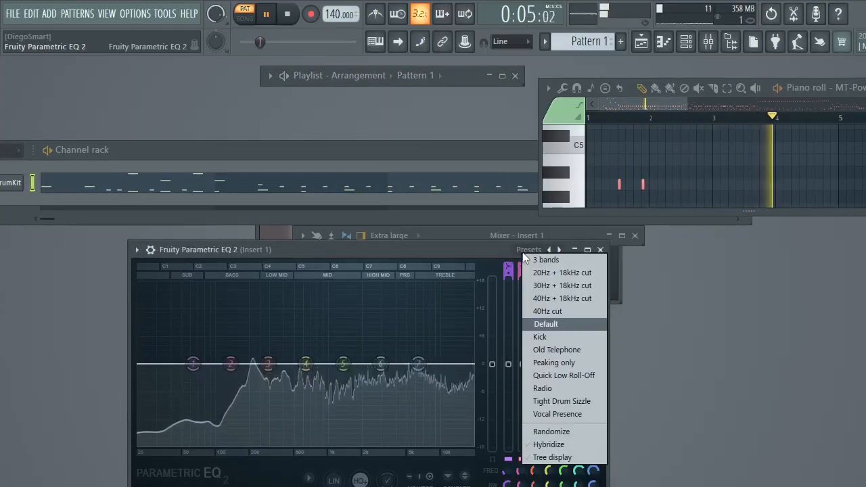
left_click(538, 337)
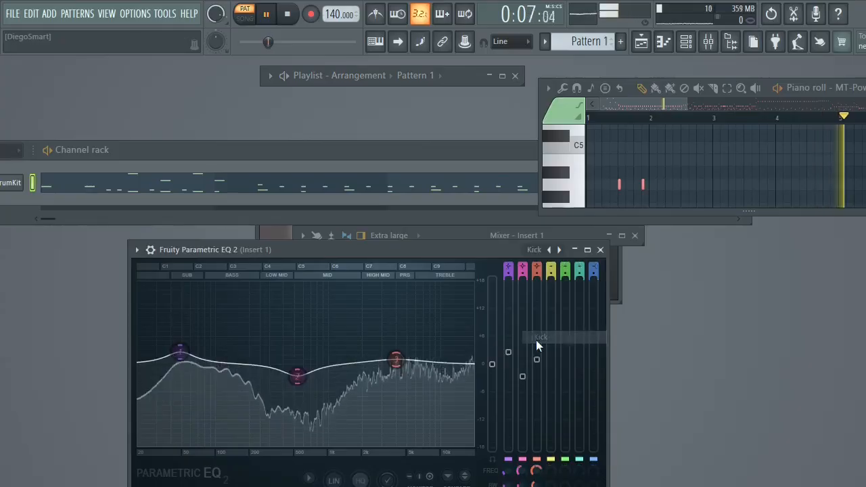
left_click(539, 250)
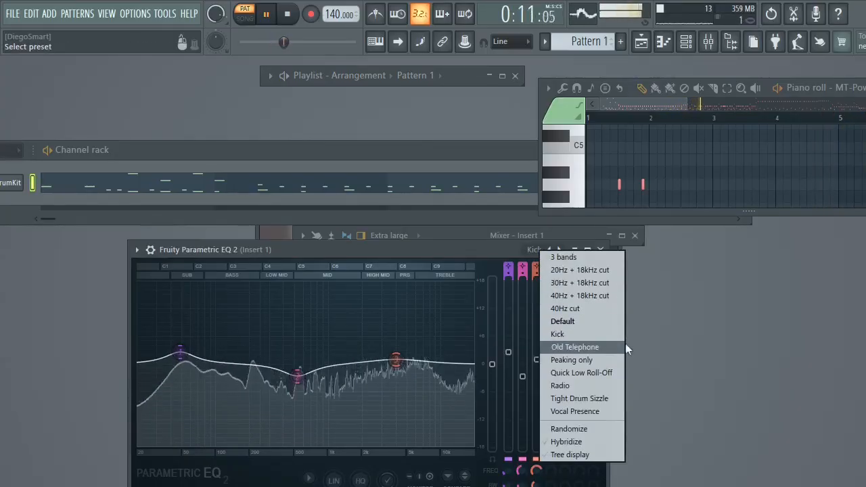
left_click(654, 348)
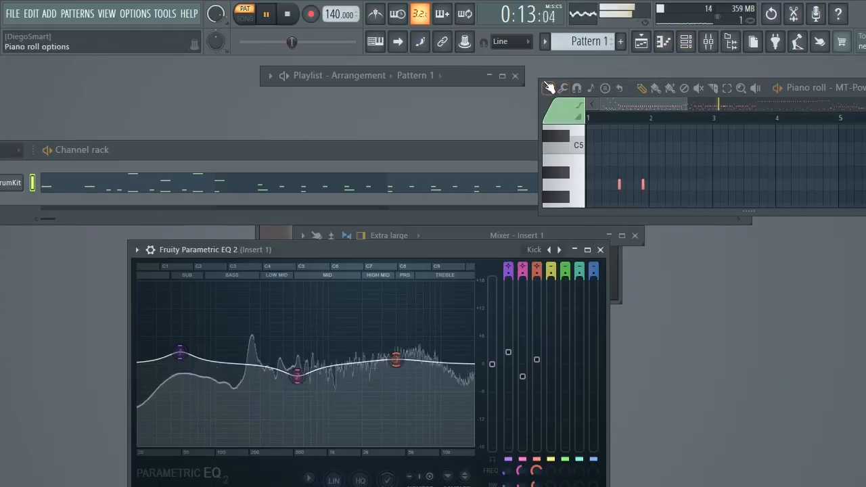
- Collapse Fruity Parametric EQ 2, and close the Channel rack and the Piano roll
left_click_drag(538, 100, 175, 102)
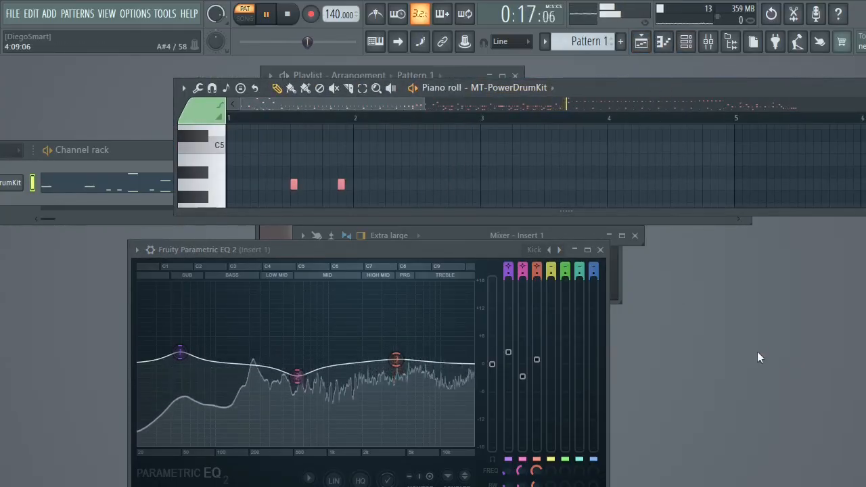
key("F6")
left_click(575, 249)
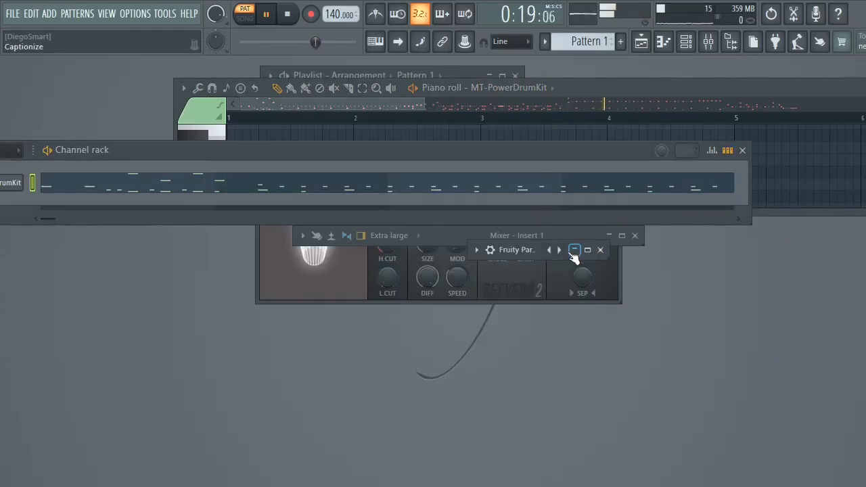
left_click(742, 150)
left_click_drag(757, 89, 512, 157)
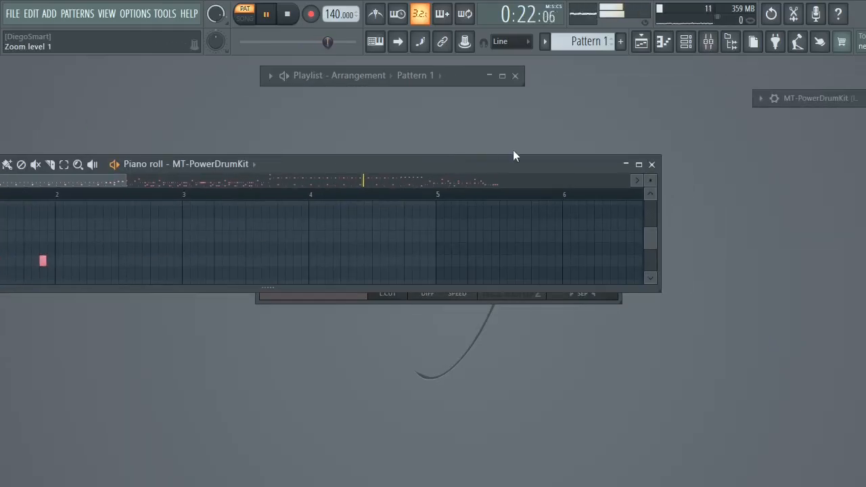
left_click(651, 166)
- Close the remaining windows: the Insert 1 effects, the Mixer, the Playlist and MT-PowerDrumKit
left_click(612, 182)
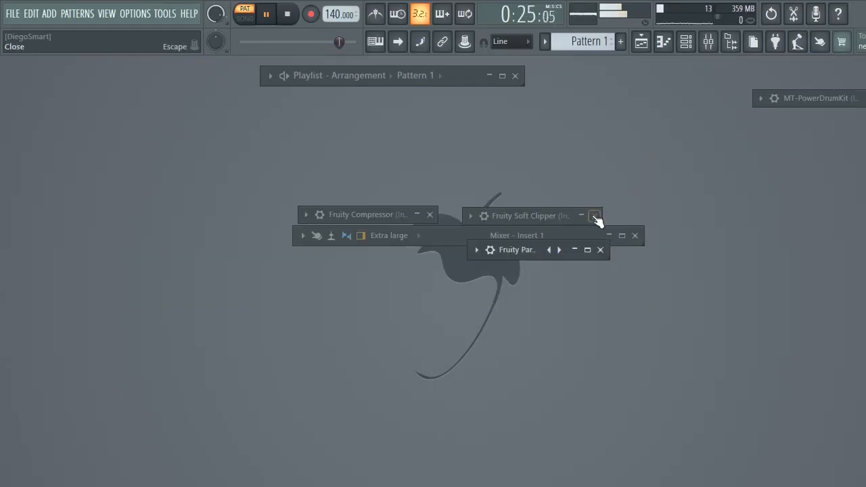
left_click(595, 217)
left_click(429, 215)
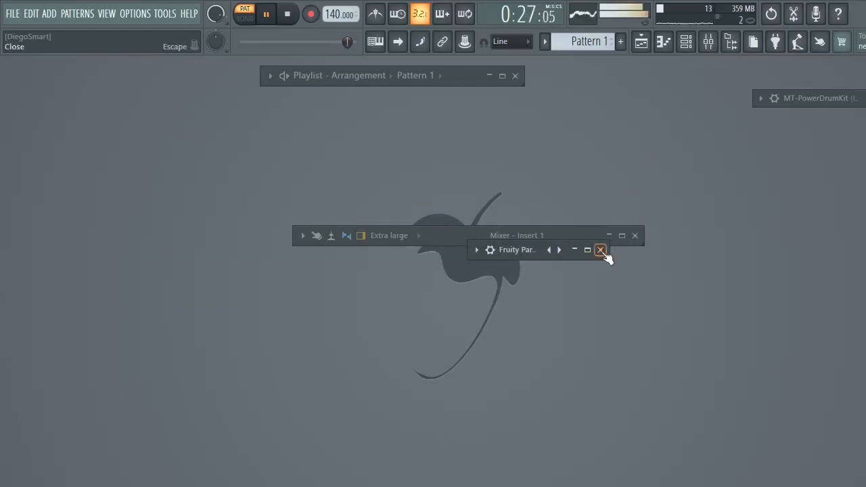
left_click(601, 250)
left_click(634, 236)
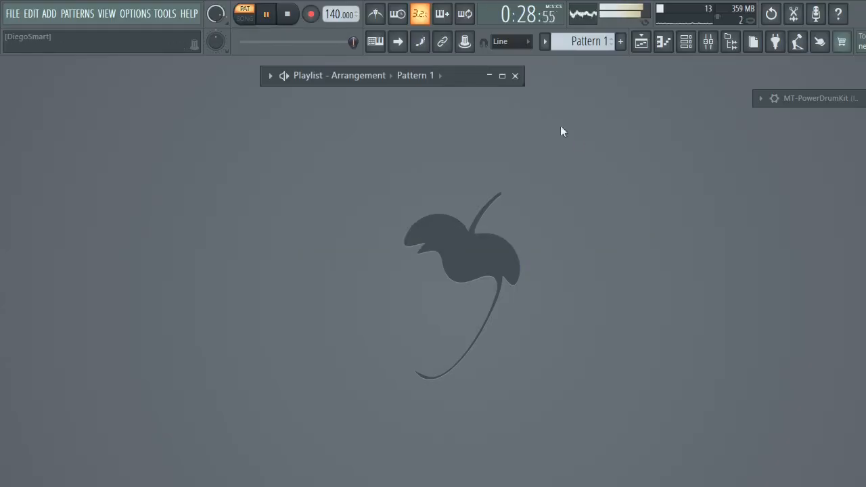
left_click(515, 77)
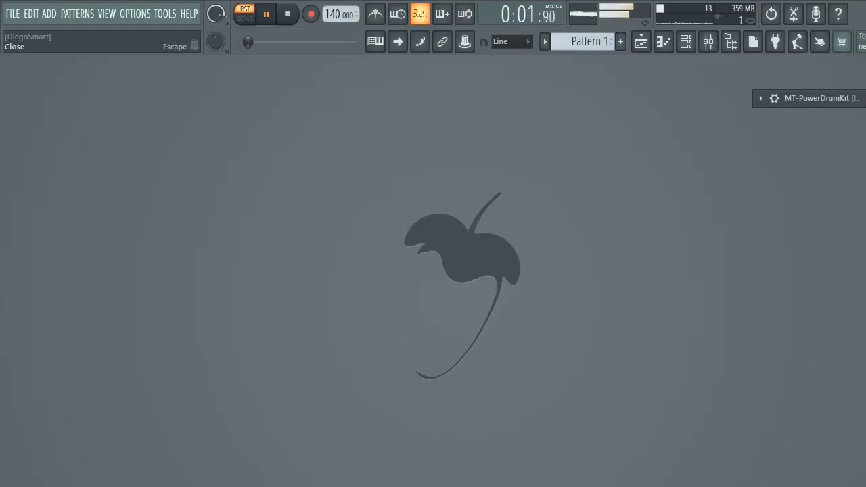
left_click(865, 98)
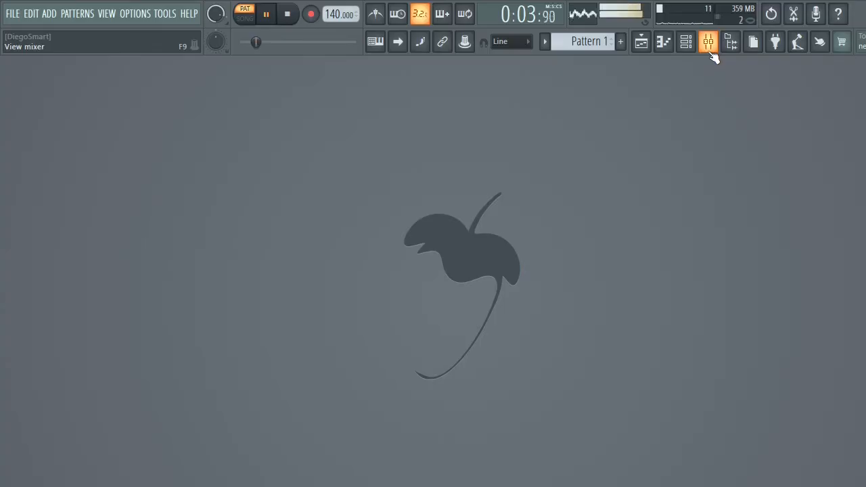
- Reopen the Mixer without the Browser and maximize it
left_click(730, 45)
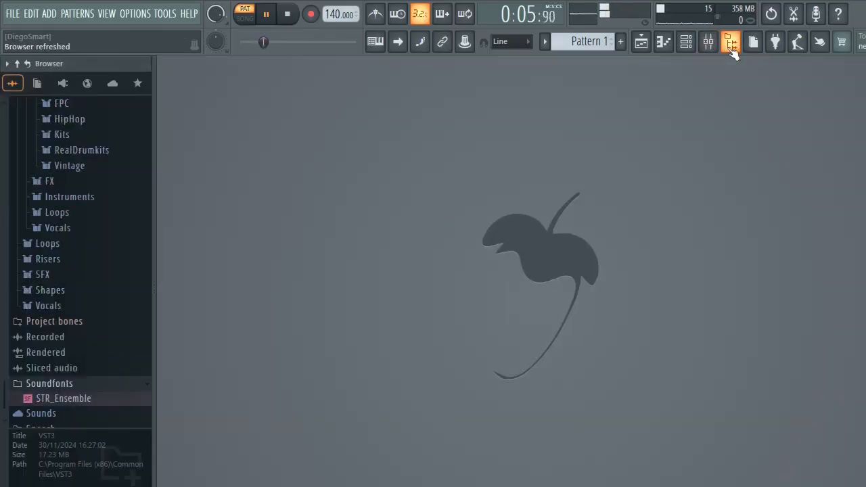
left_click(731, 46)
left_click(709, 45)
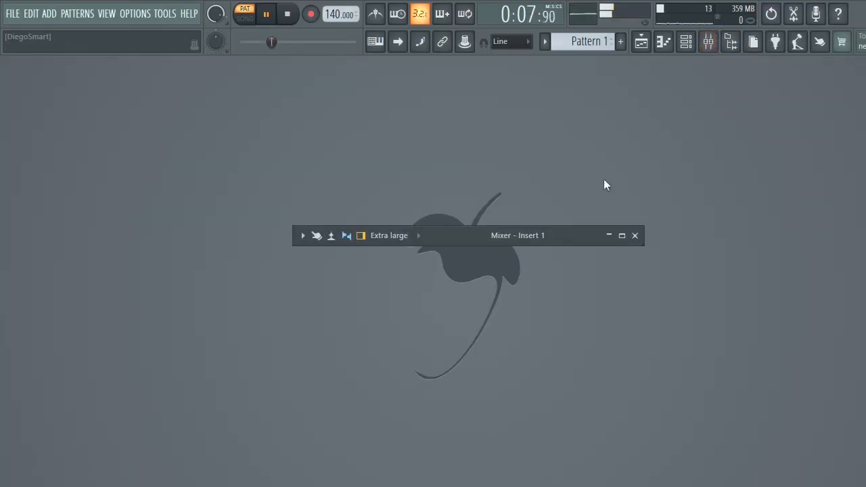
left_click(622, 236)
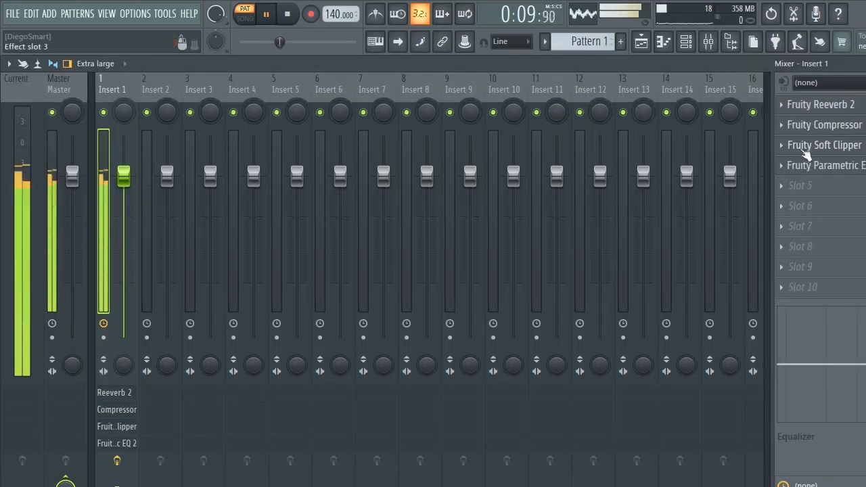
- Compare Pattern 1 with Insert 1's effects bypassed, and re-enable Fruity Compressor, Soft Clipper and Reeverb 2 while leaving Parametric EQ 2 off
key("space")
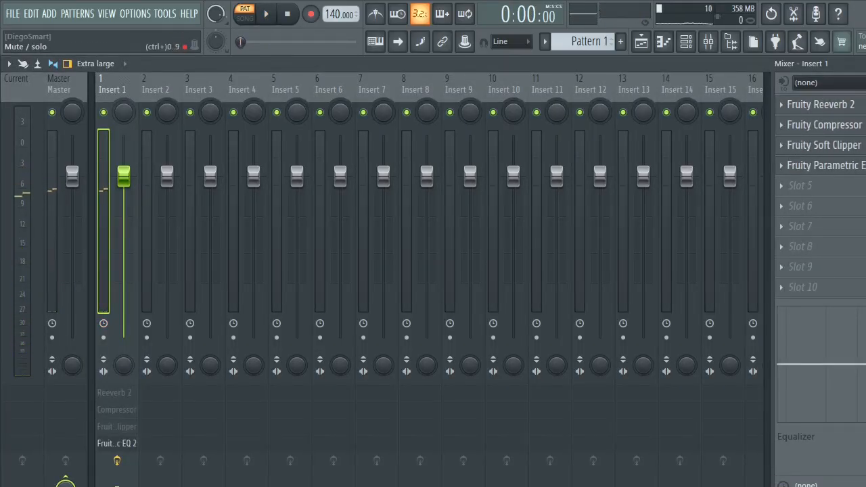
key("space")
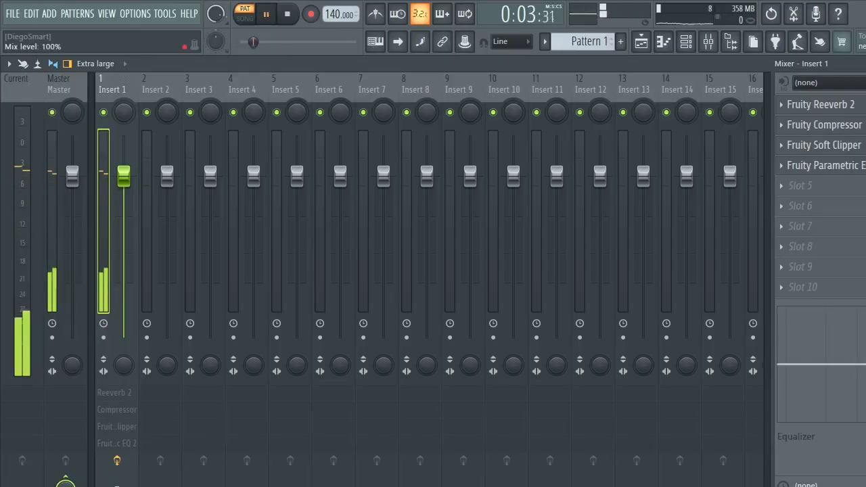
key("space")
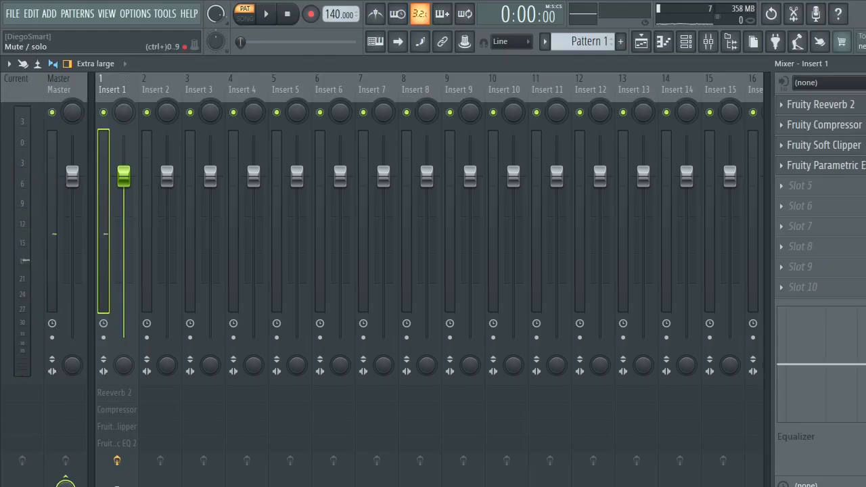
key("space")
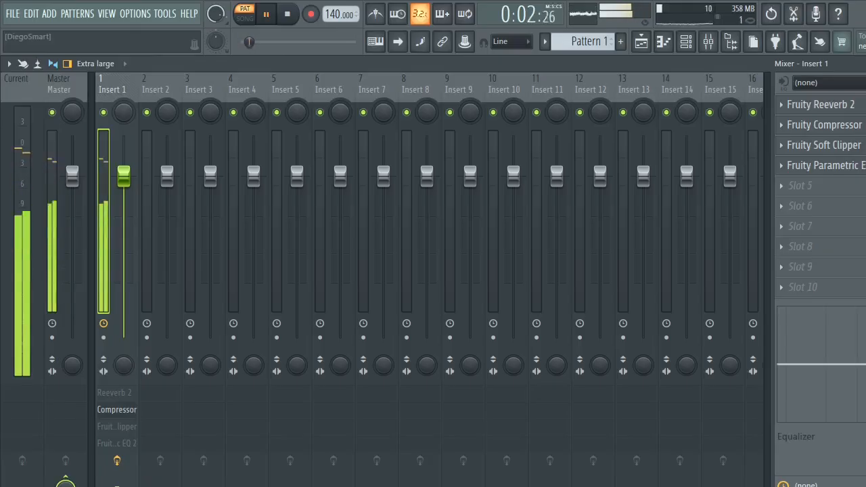
left_click(865, 145)
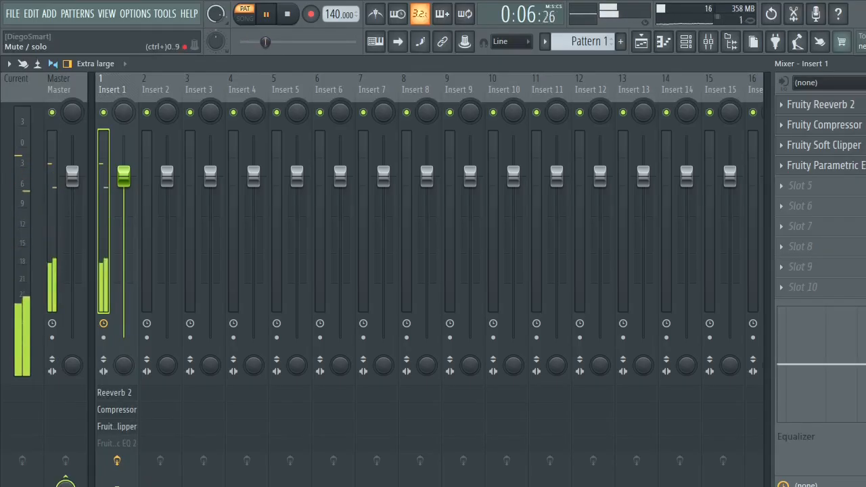
left_click(864, 106)
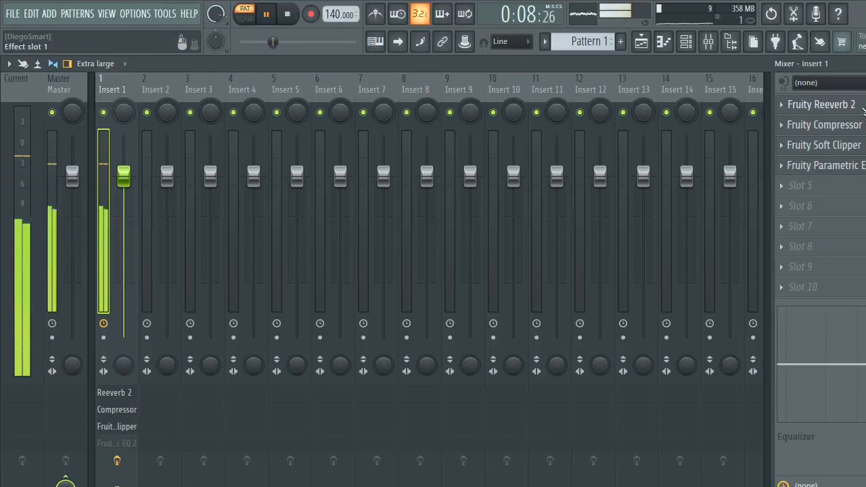
key("space")
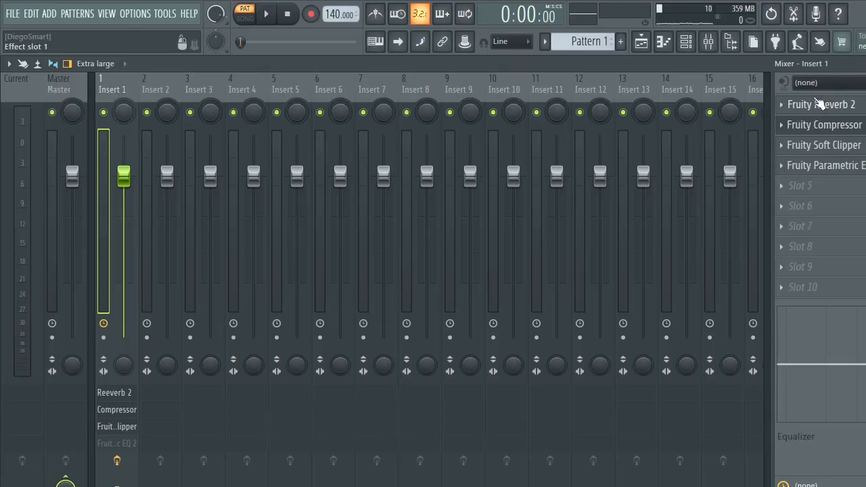
- Try a room size of 4 in Insert 1's Fruity Reeverb 2, and settle on the Small Studio preset
left_click(828, 106)
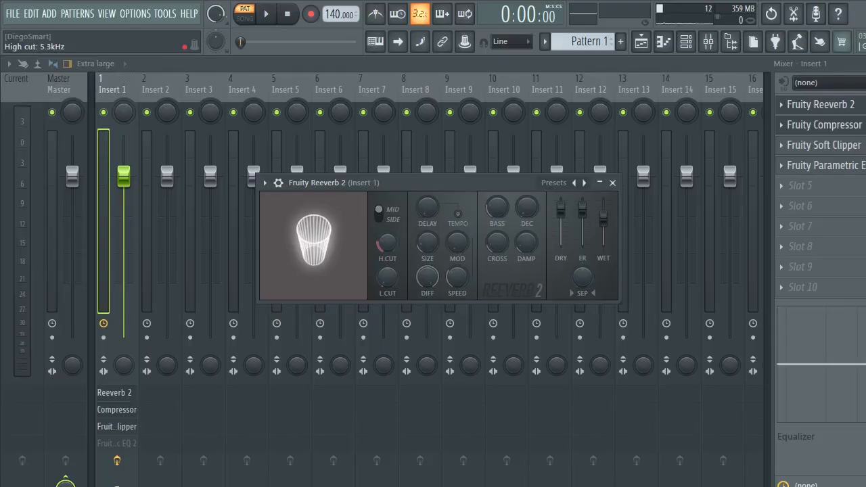
left_click_drag(428, 242, 427, 261)
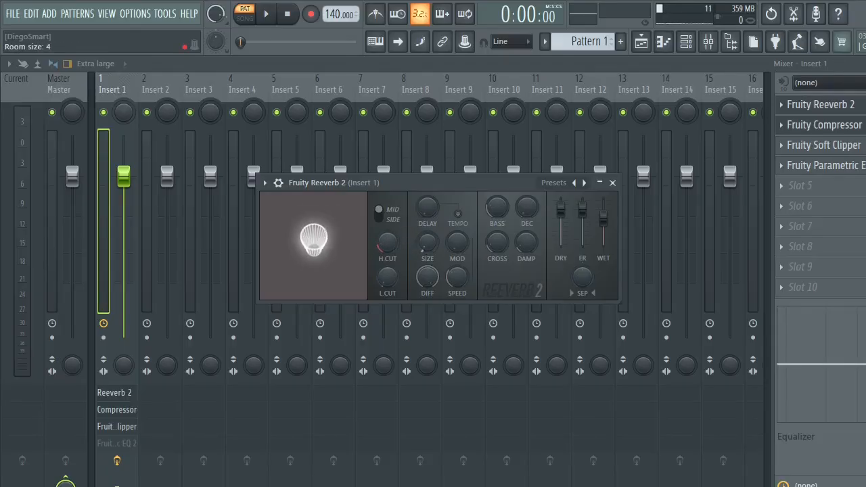
key("space")
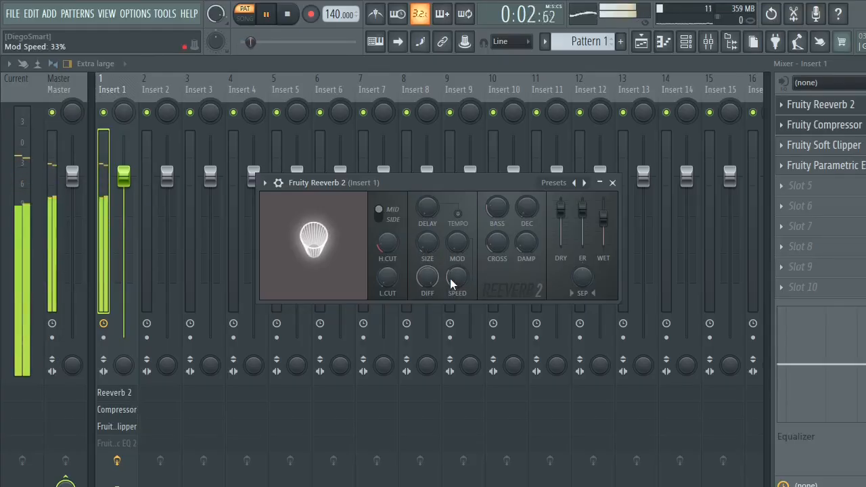
left_click_drag(453, 284, 452, 296)
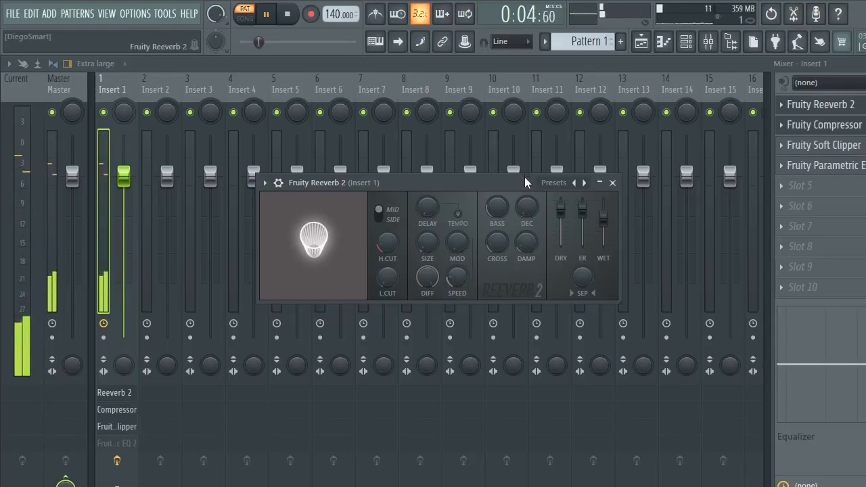
left_click(562, 182)
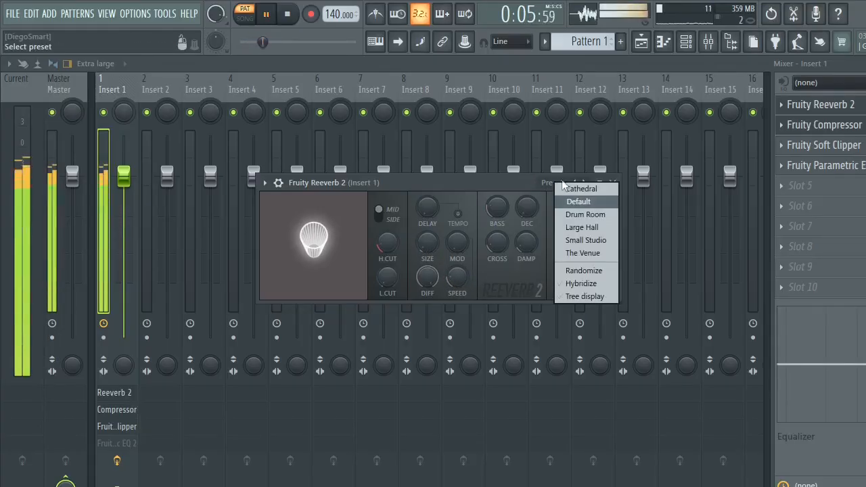
left_click(595, 240)
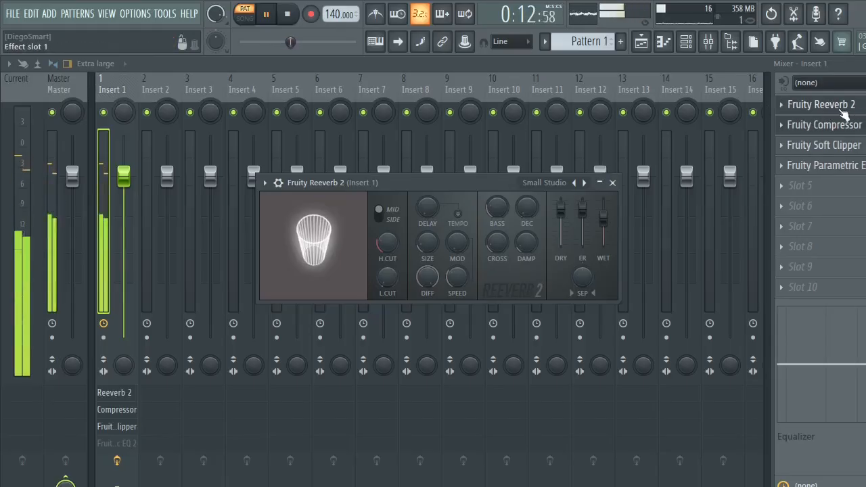
- Open MT-PowerDrumKit from the Channel rack, stop playback, and show the drum kit's built-in mixer
left_click(686, 43)
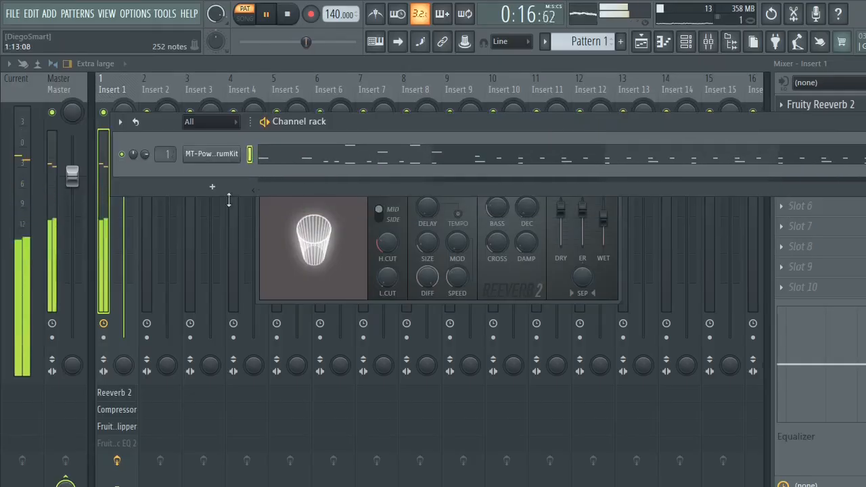
left_click(210, 157)
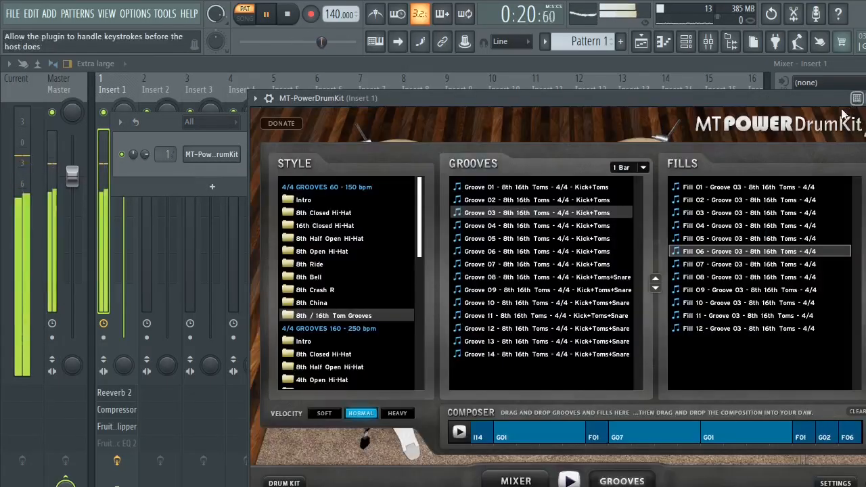
key("space")
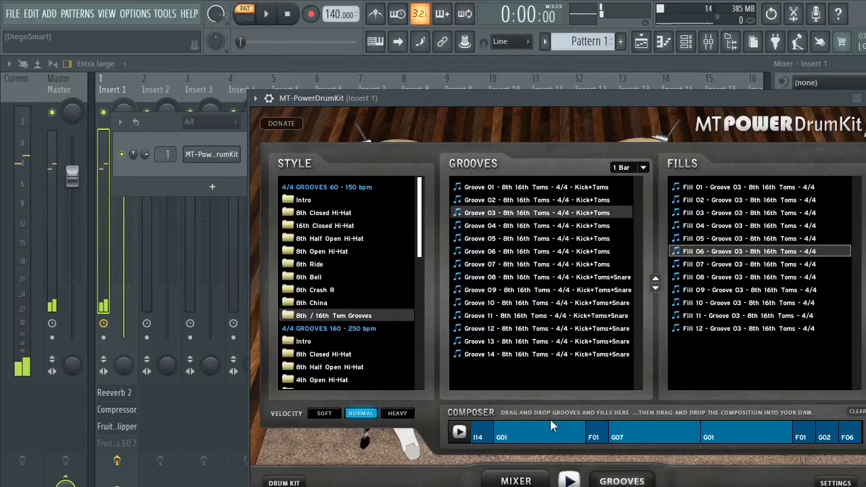
left_click(514, 480)
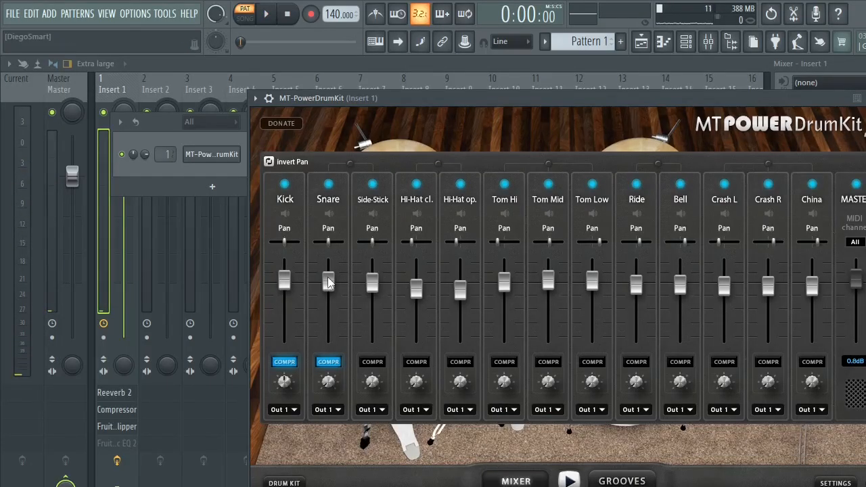
- Play Pattern 1 and try different snare levels in the drum kit mixer, settling on -2.7 dB
key("space")
left_click_drag(328, 282, 327, 312)
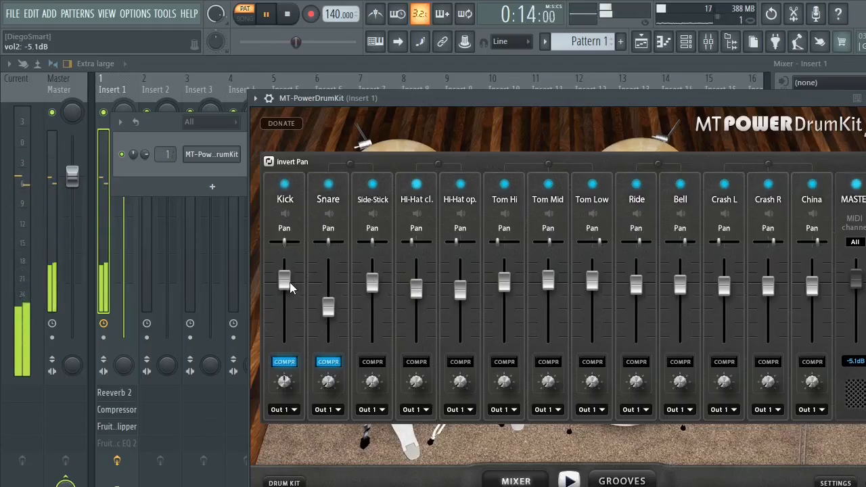
left_click_drag(332, 316, 342, 240)
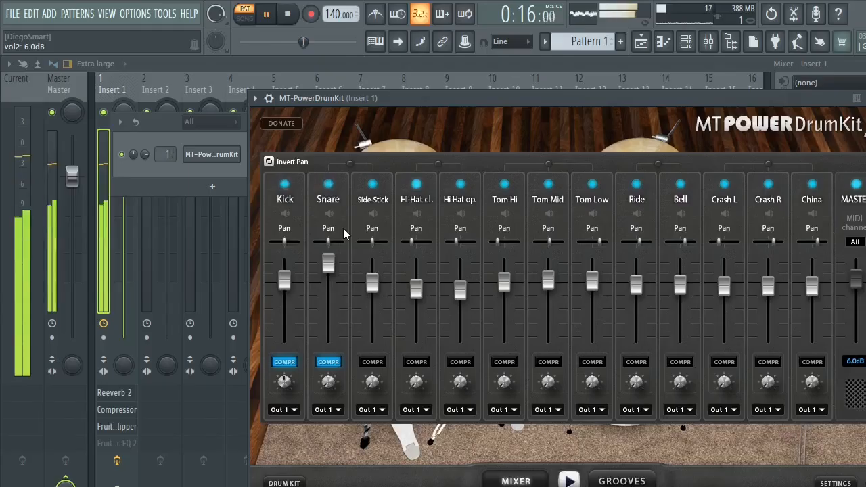
left_click_drag(339, 275, 343, 304)
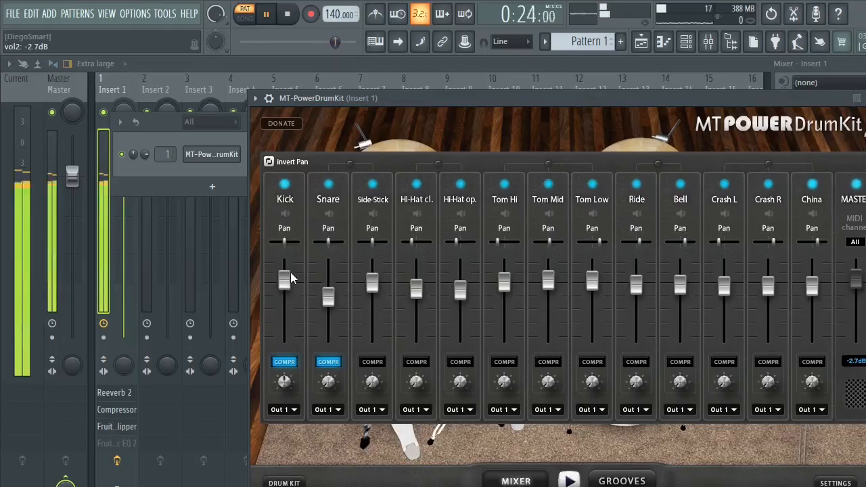
- Set Kick to 1.3 dB, Tom Hi to 3.9 dB, and Ride and China to 0.8 dB, slightly raising the other toms, Bell and crashes
left_click_drag(290, 278, 284, 254)
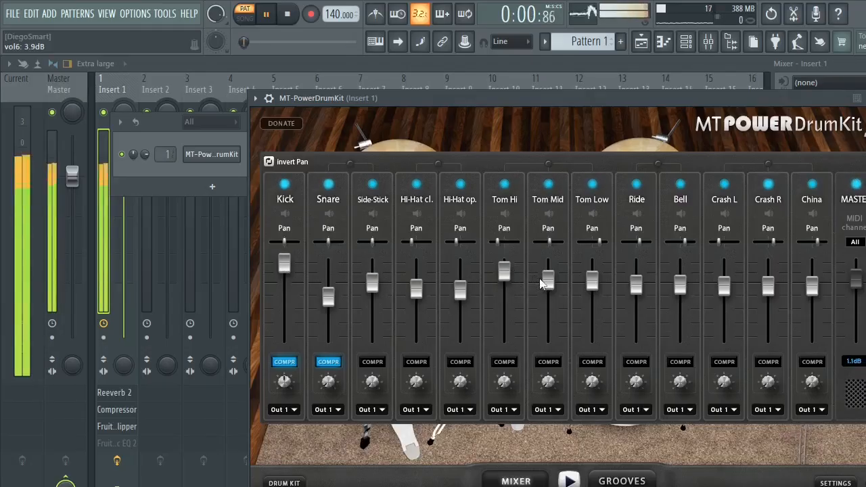
left_click_drag(548, 279, 594, 273)
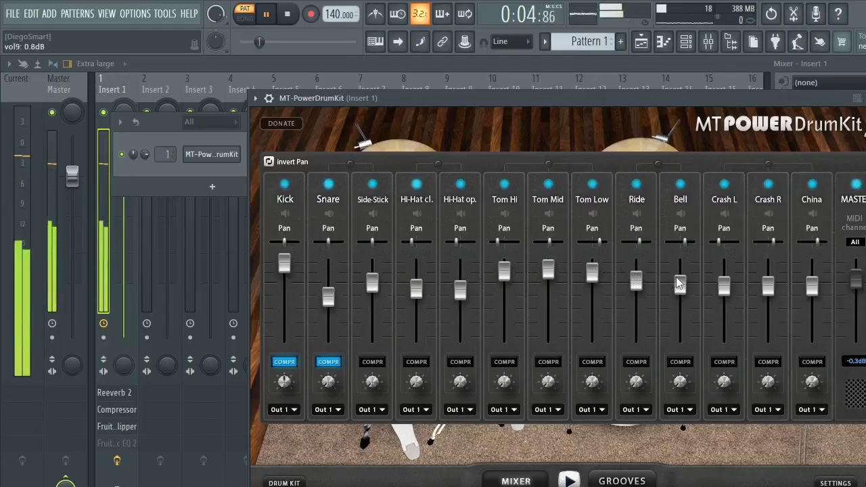
left_click_drag(680, 284, 809, 284)
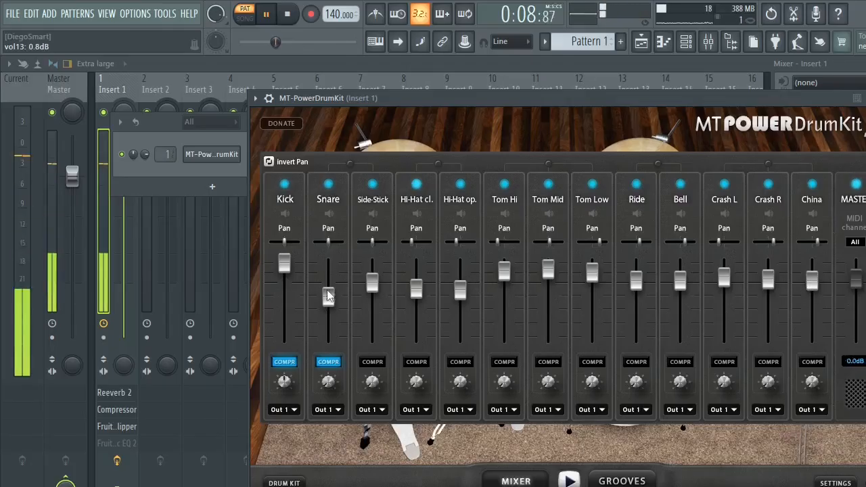
left_click_drag(284, 263, 286, 283)
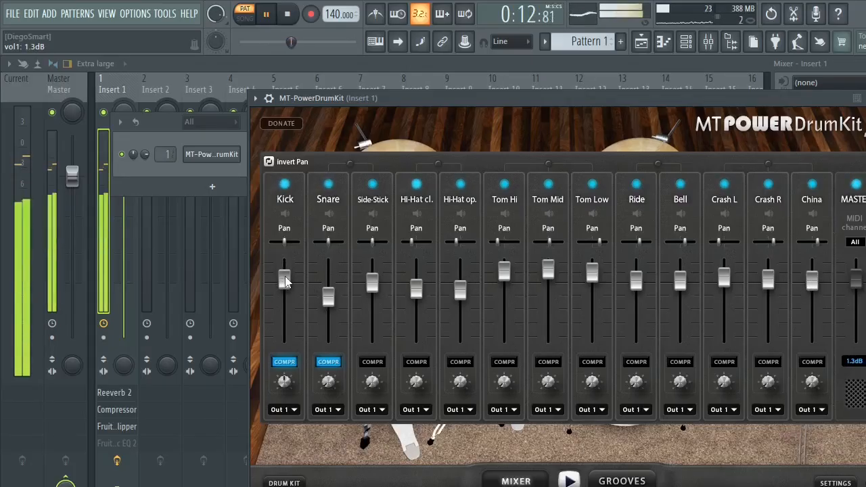
- Adjust the kick and snare compression amounts, enable compression on every channel from Side-Stick to China, and stop playback
left_click_drag(327, 382, 300, 282)
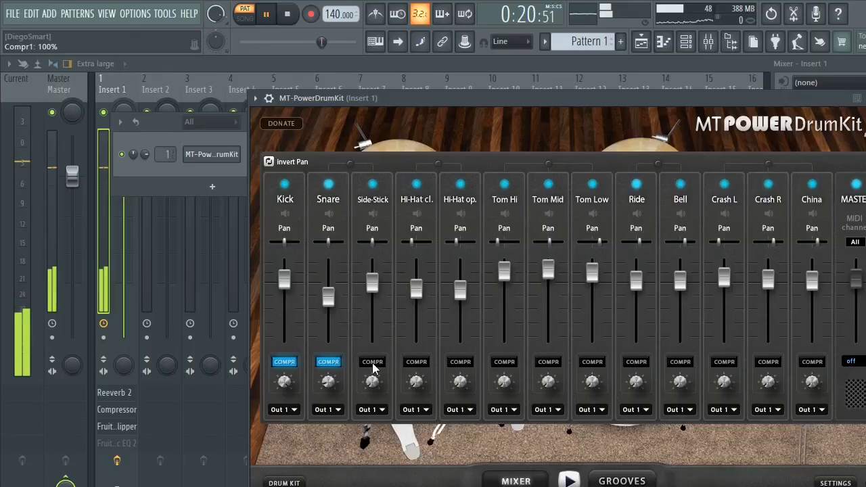
left_click(372, 362)
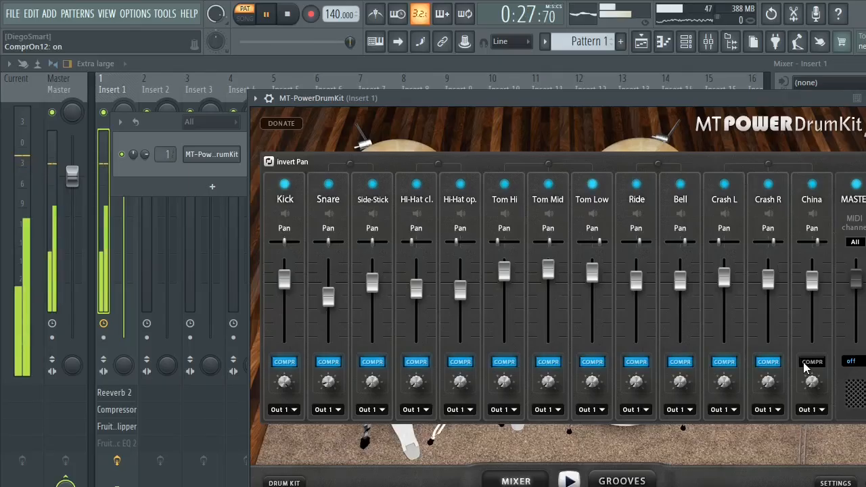
left_click(812, 362)
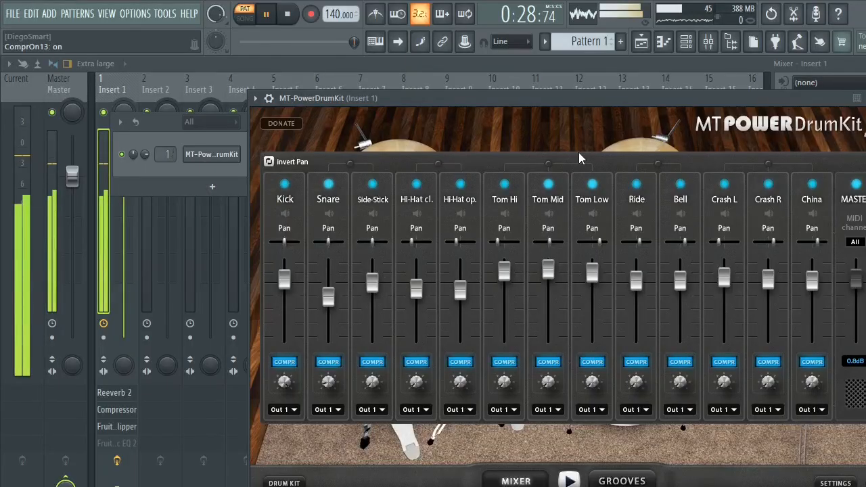
key("space")
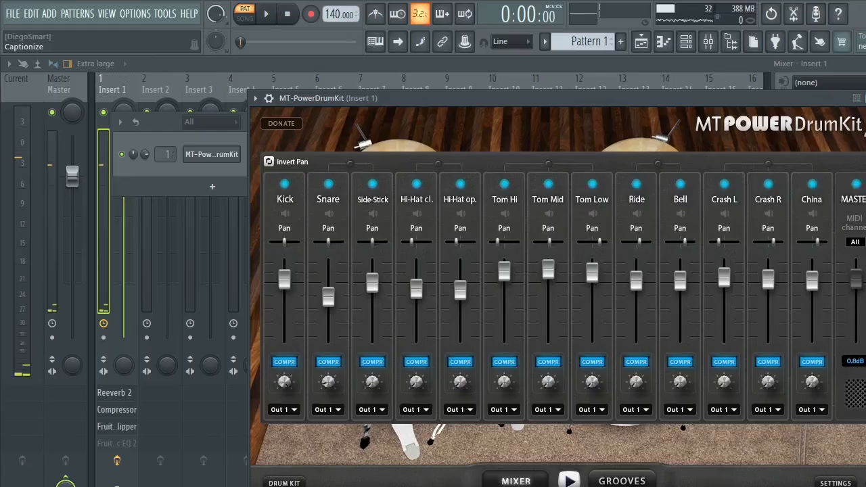
- Close MT-PowerDrumKit, add Soundgoodizer to slot 5 of Insert 1, and audition its modes during playback, settling on mode A
left_click(865, 98)
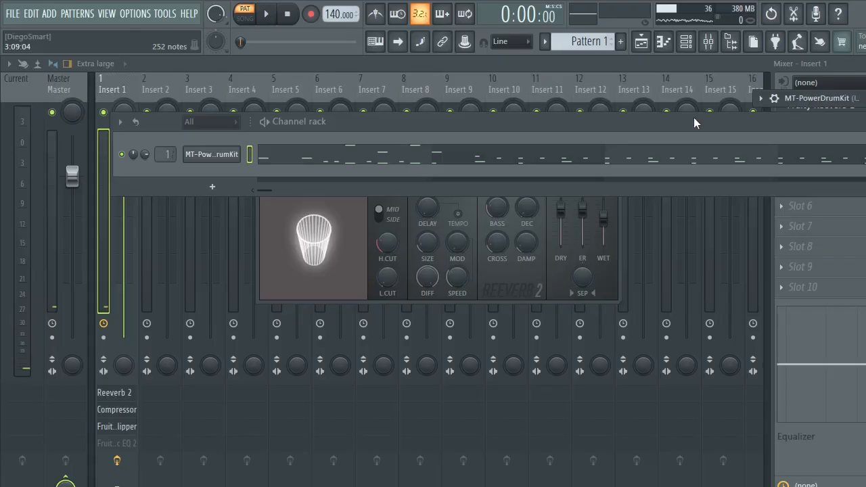
left_click(485, 400)
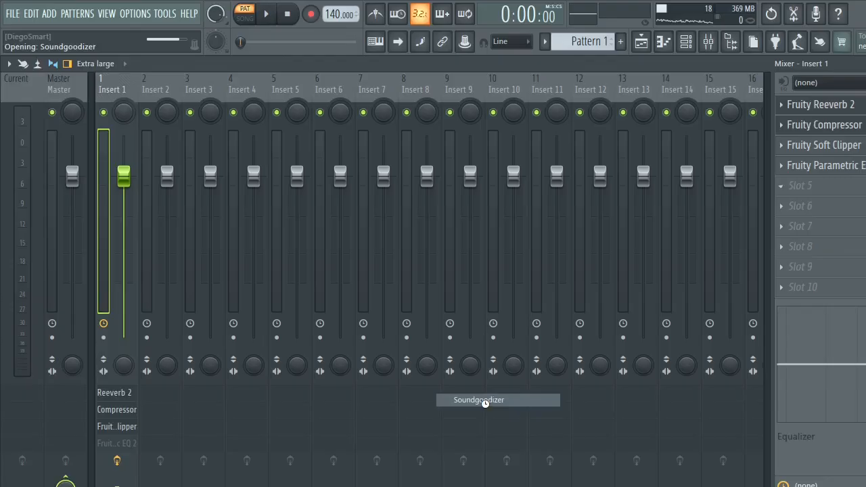
key("space")
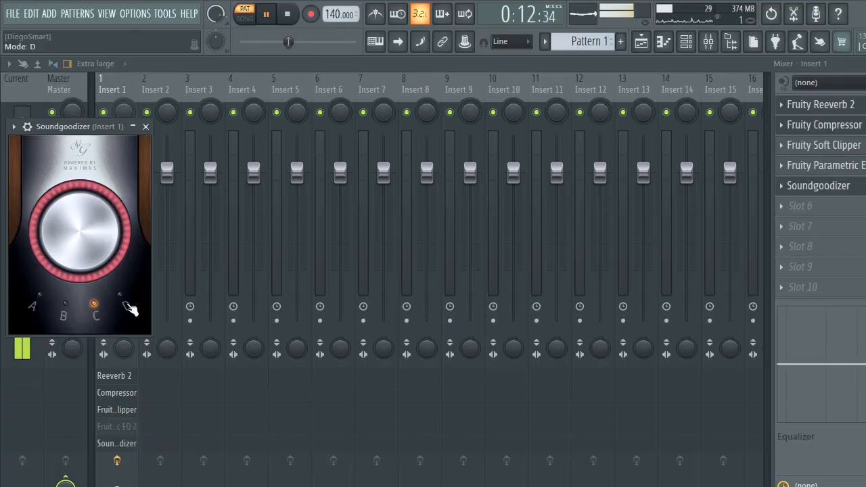
left_click(710, 42)
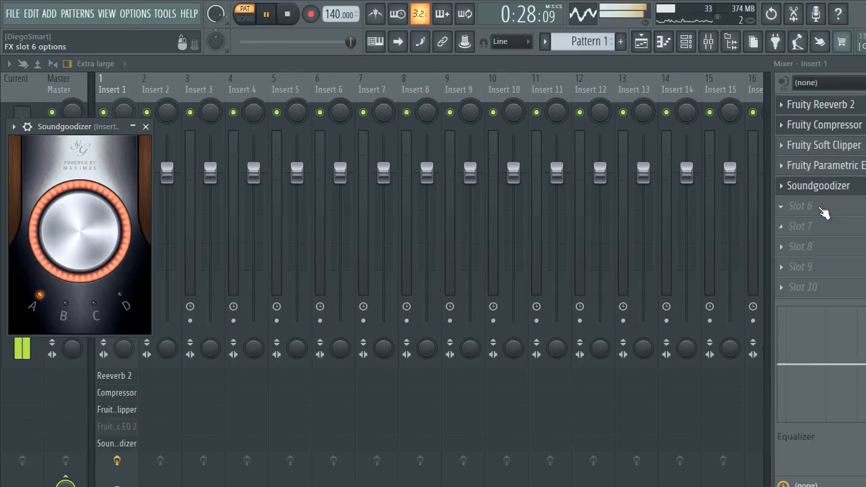
left_click(824, 212)
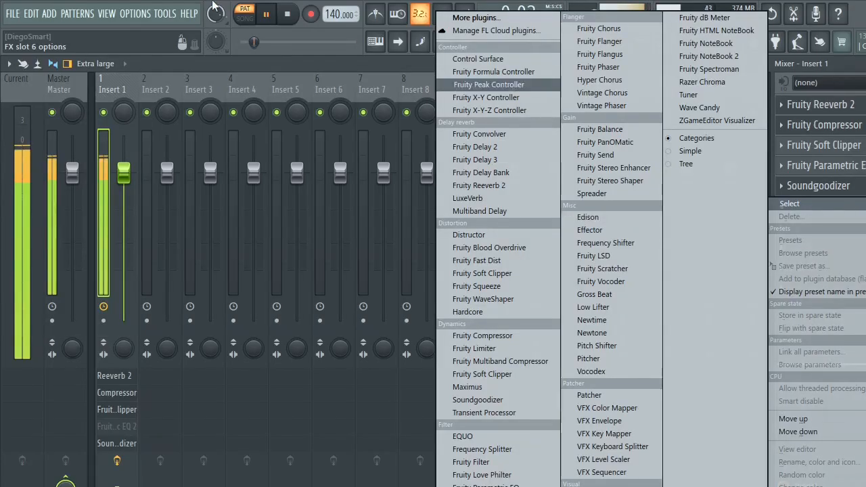
left_click(269, 15)
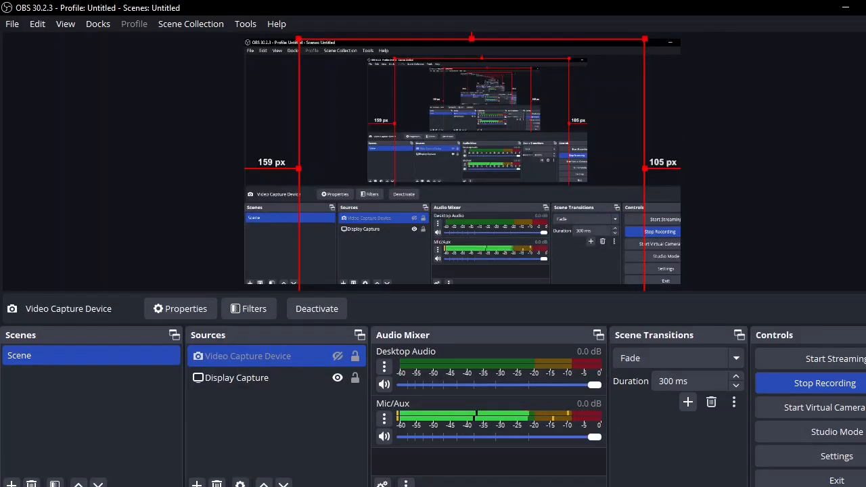
left_click(854, 11)
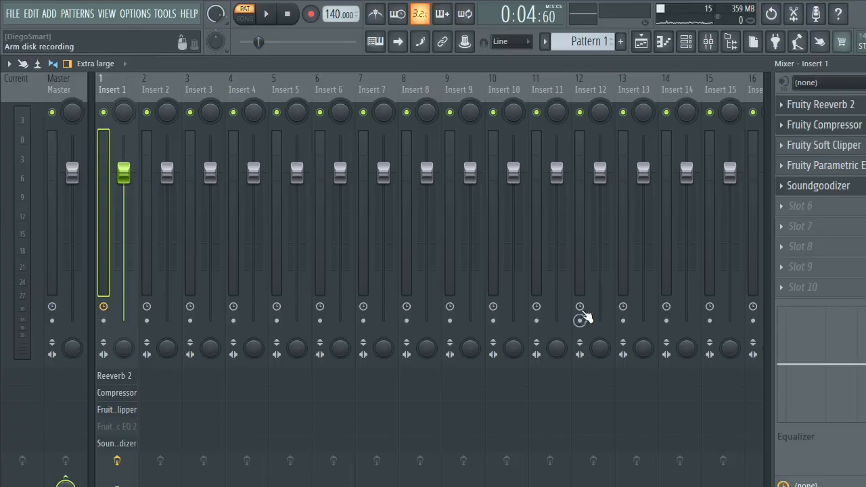
- Check Insert 1's Fruity Parametric EQ 2 curve enlarged during playback, close it, and re-enable the effect
key("space")
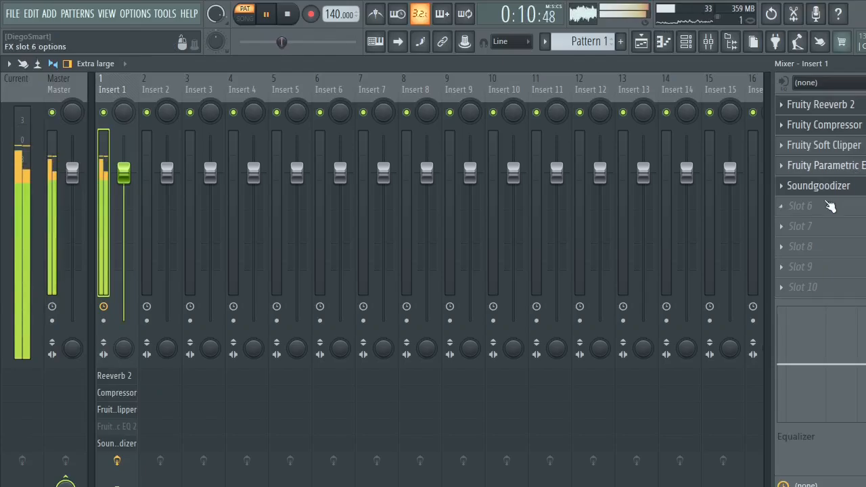
left_click(113, 427)
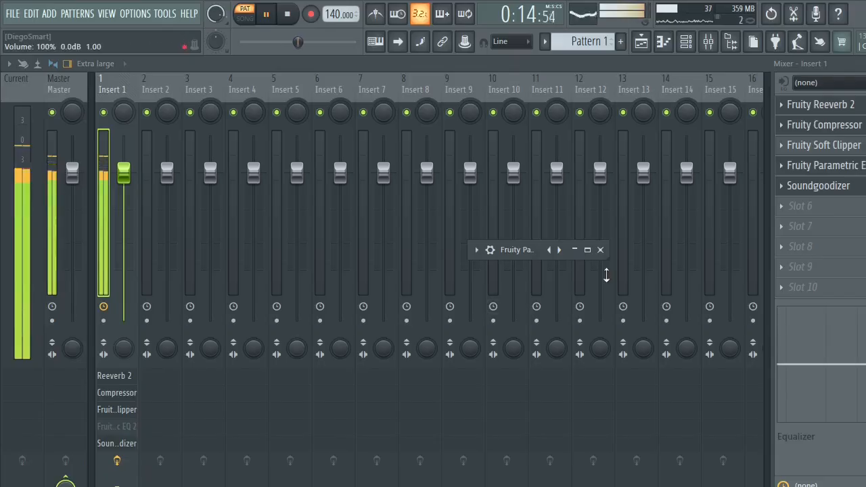
left_click(586, 250)
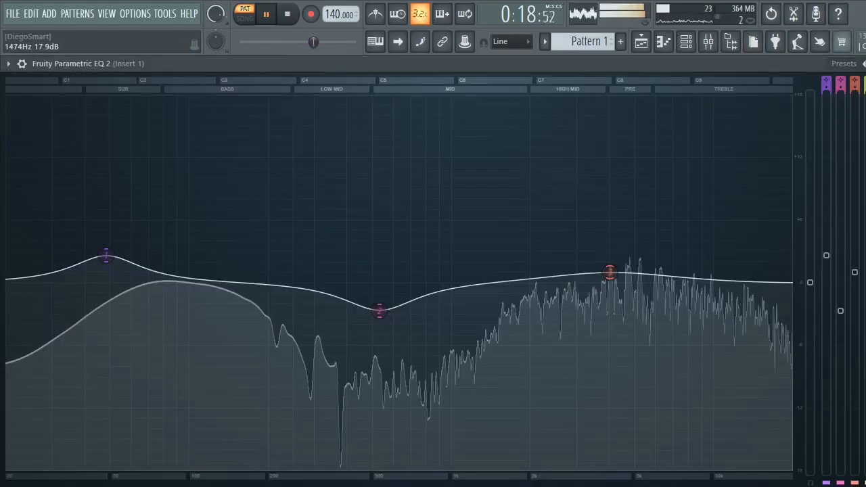
left_click(865, 63)
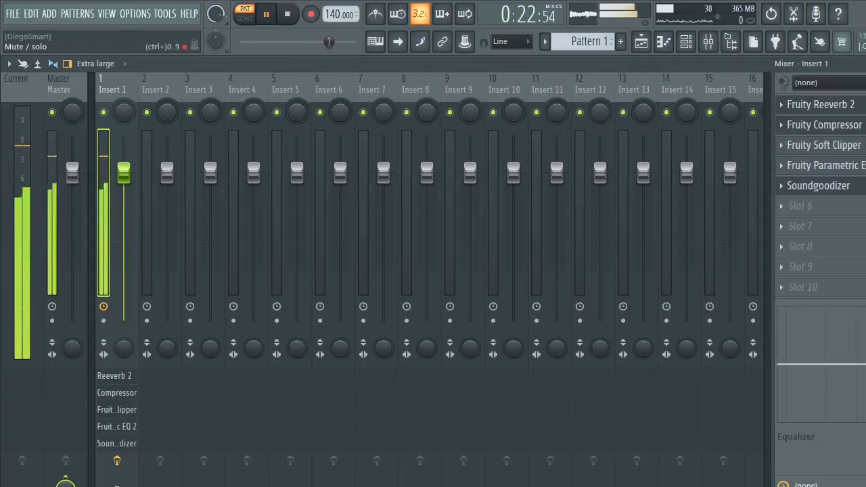
- Add Fruity dB Meter to slot 6 of Insert 1 and place its window over the Insert 7 and 8 tracks
left_click(831, 206)
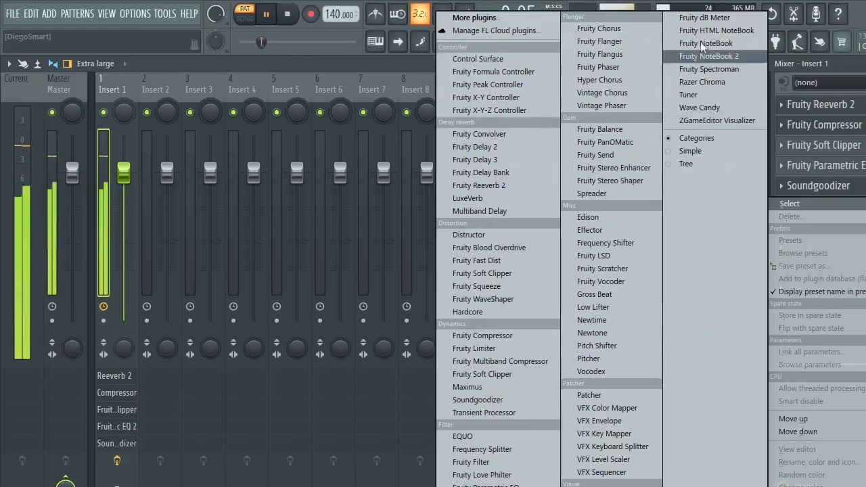
left_click(705, 19)
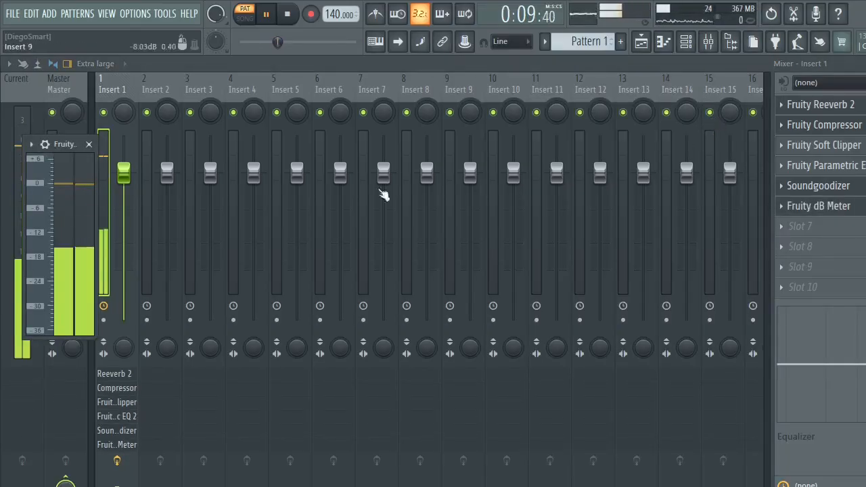
left_click_drag(56, 143, 391, 100)
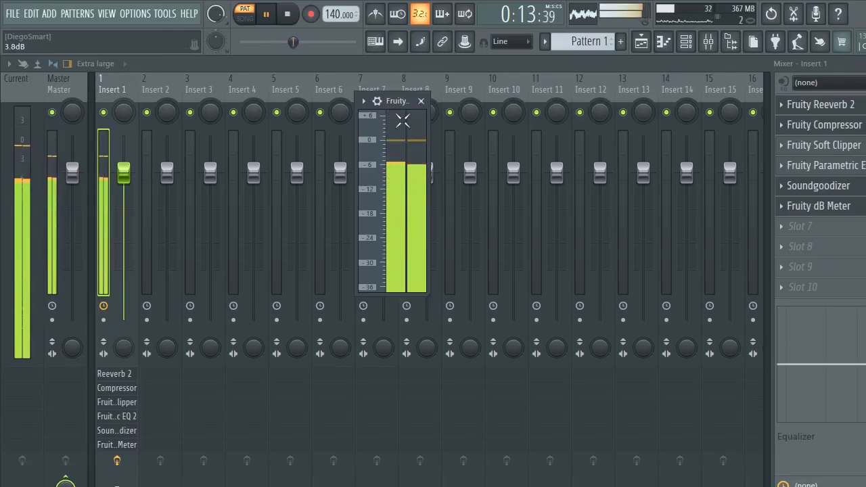
- Close Fruity dB Meter and delete it from slot 6 of Insert 1
left_click(421, 101)
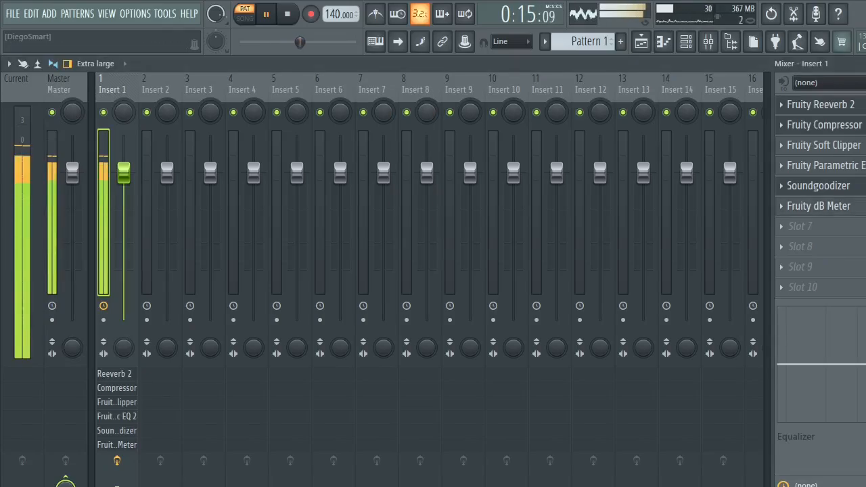
left_click(787, 225)
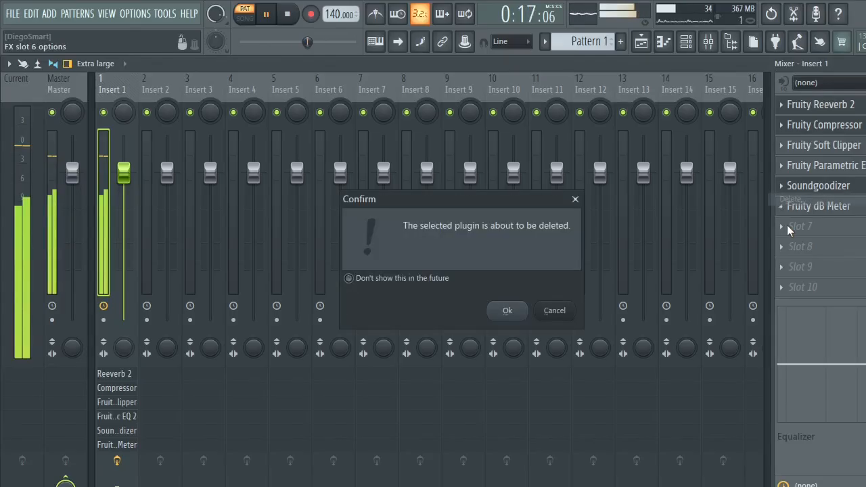
key("Return")
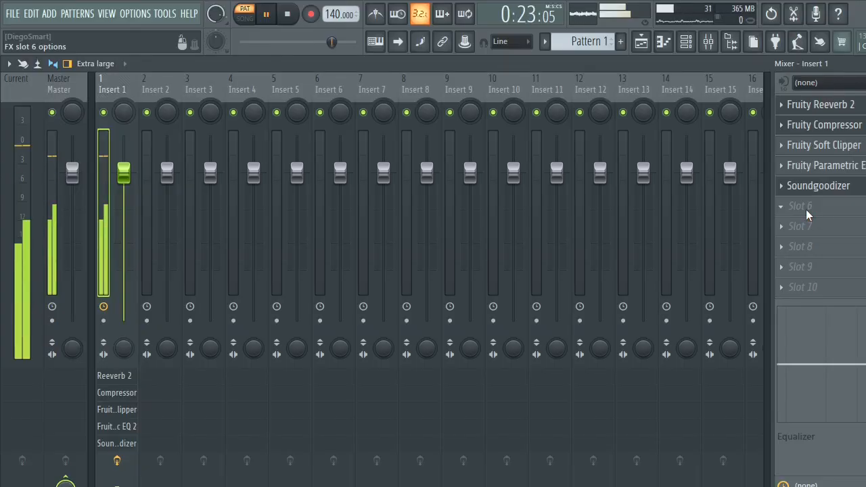
left_click(806, 209)
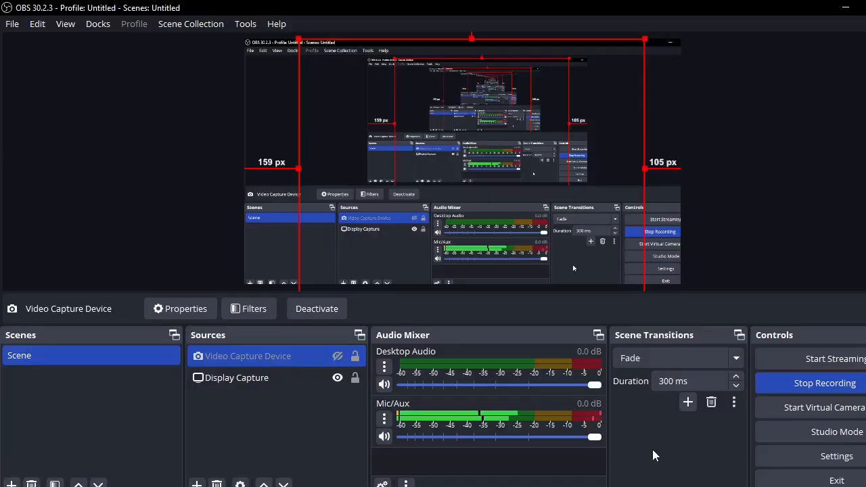
left_click(856, 10)
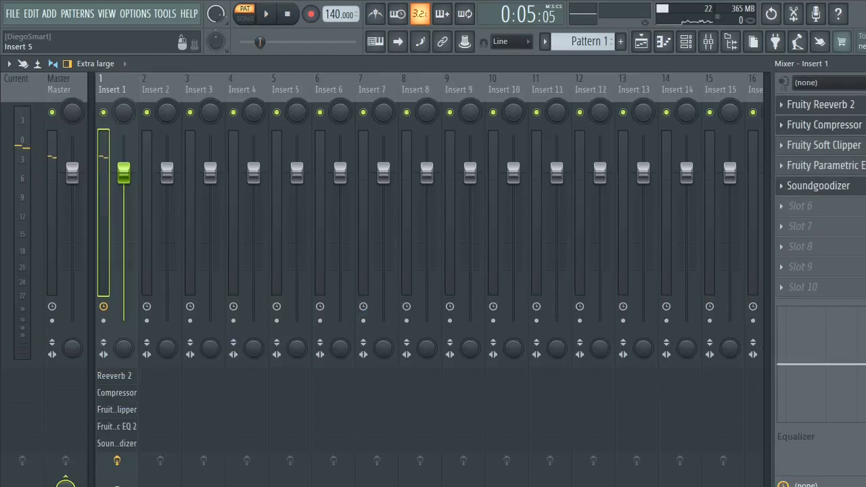
key("super")
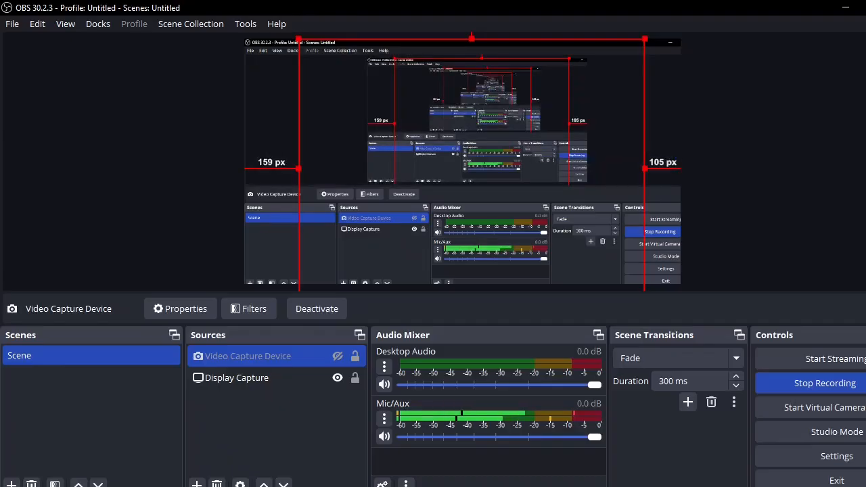
left_click(845, 8)
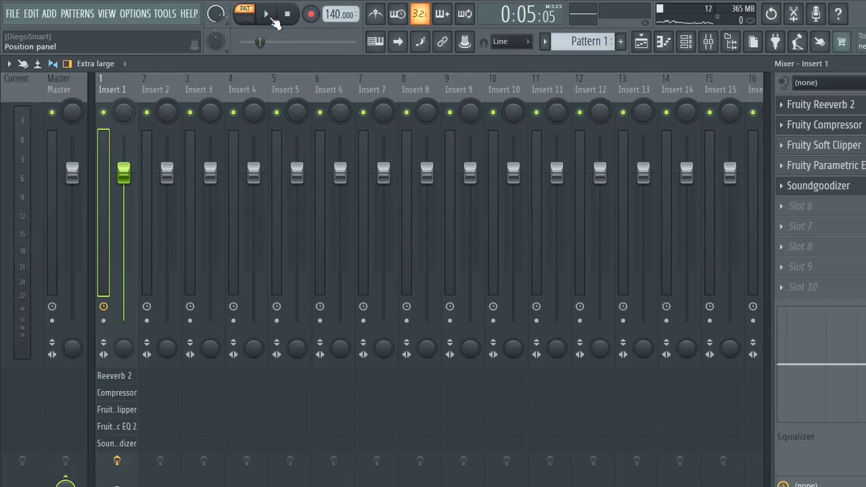
- During playback, open Insert 1's Fruity Soft Clipper, lower its post gain, and try out its threshold
left_click(268, 15)
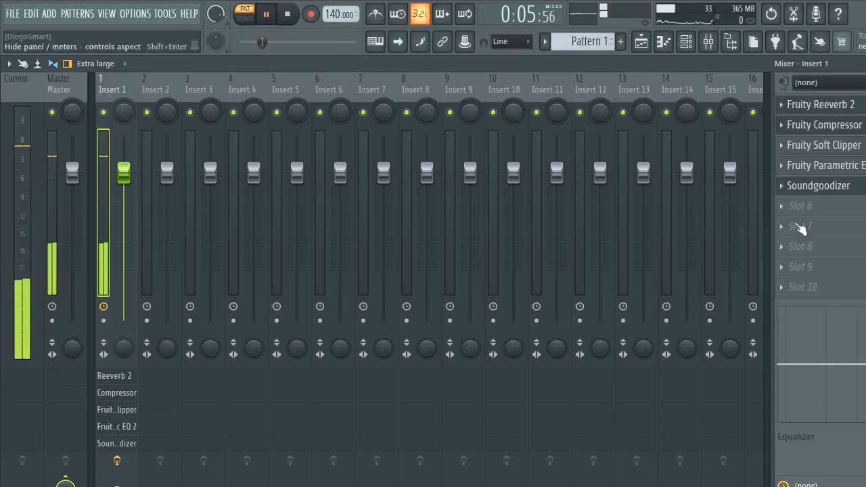
left_click(830, 146)
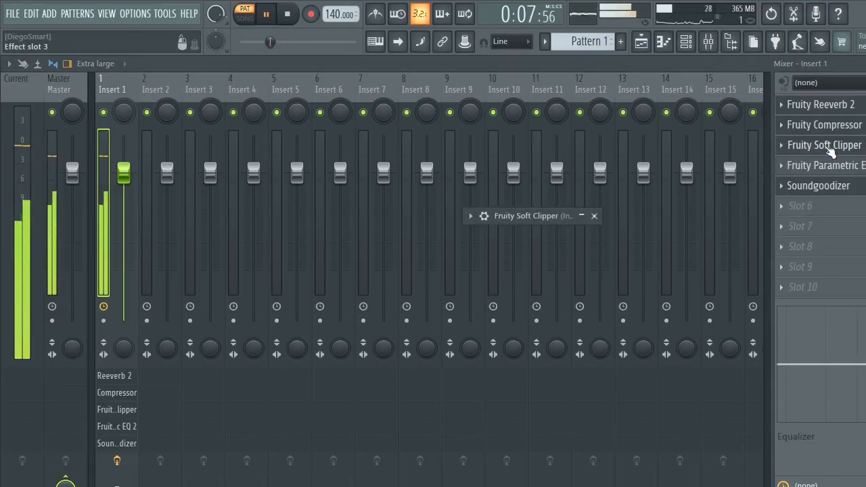
left_click(582, 216)
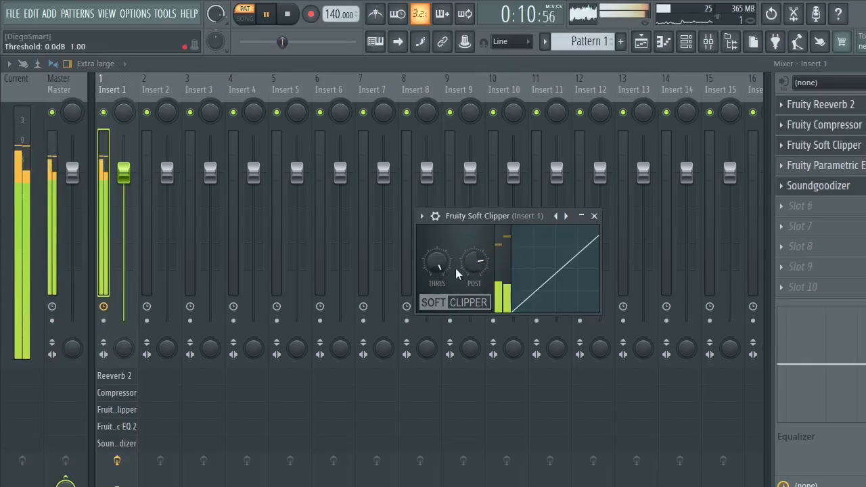
left_click_drag(473, 261, 474, 285)
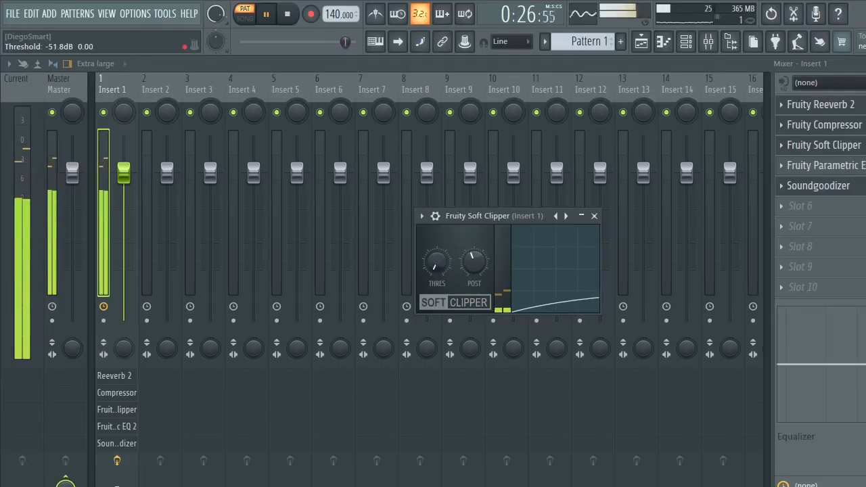
- Add Fruity Limiter to slot 6 of Insert 1 and try raising its loudness gain and noise gate threshold during playback
left_click(780, 206)
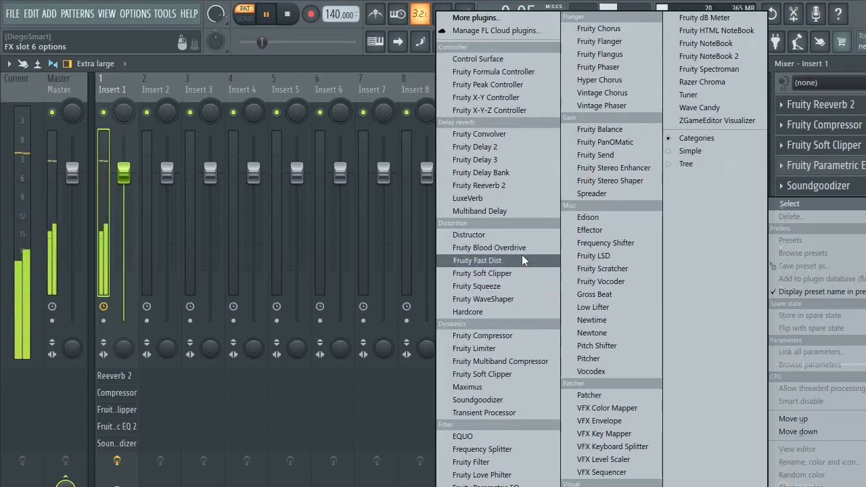
left_click(540, 347)
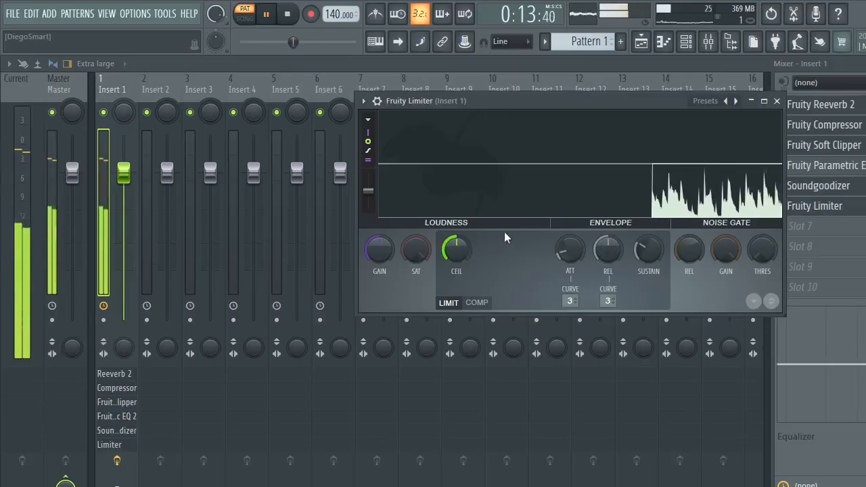
left_click_drag(381, 261, 381, 235)
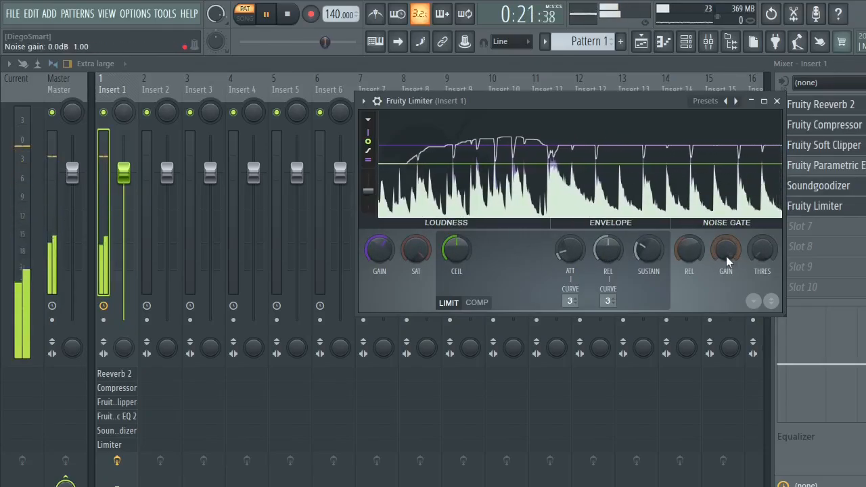
left_click_drag(762, 250, 762, 241)
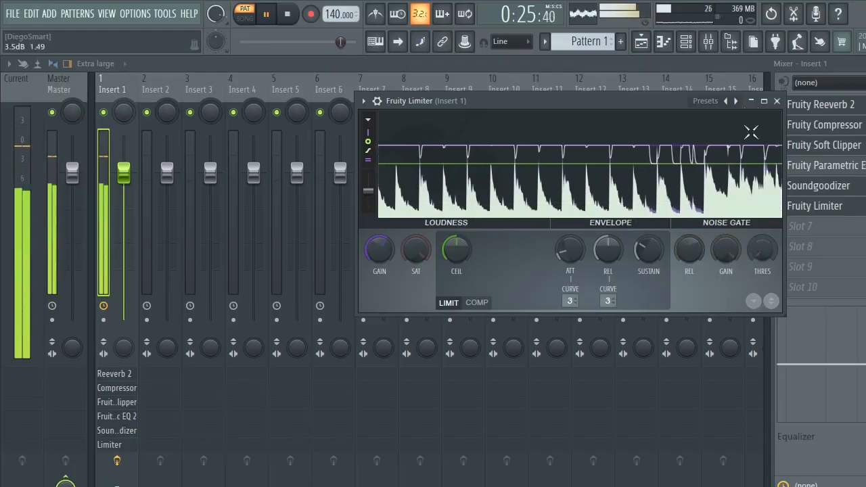
- Close Fruity Limiter and delete it from slot 6 of Insert 1
left_click(777, 101)
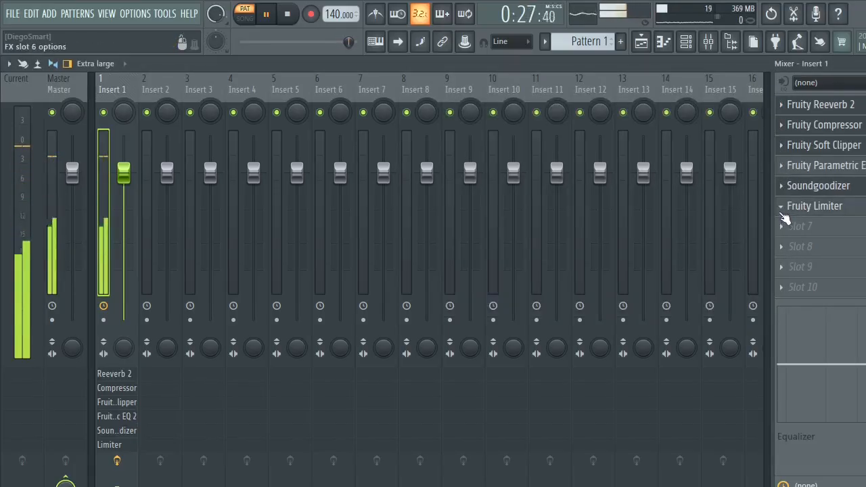
right_click(784, 211)
left_click(789, 192)
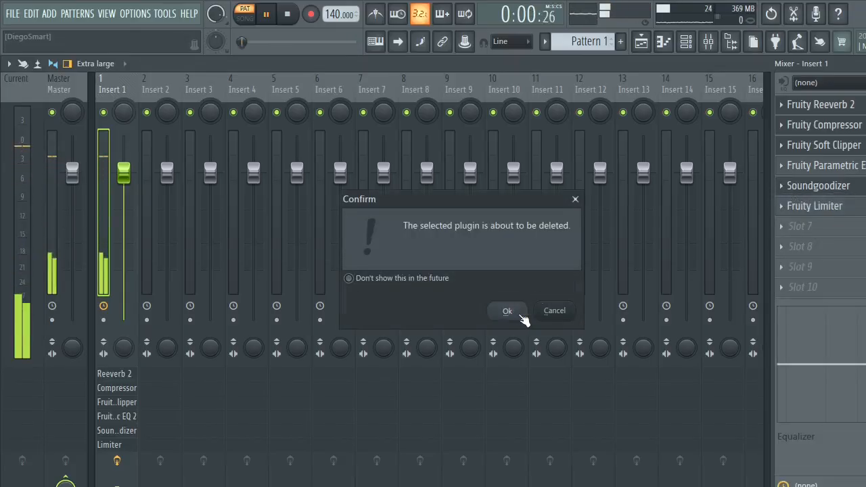
left_click(512, 311)
left_click(804, 207)
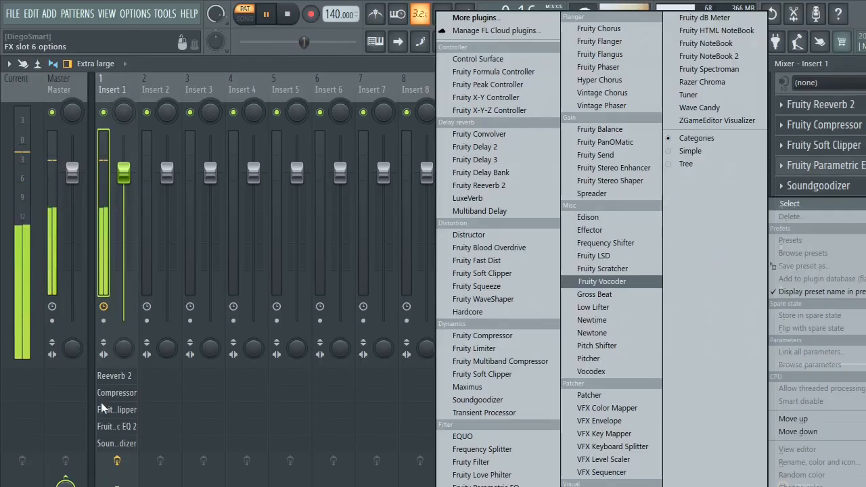
left_click(63, 410)
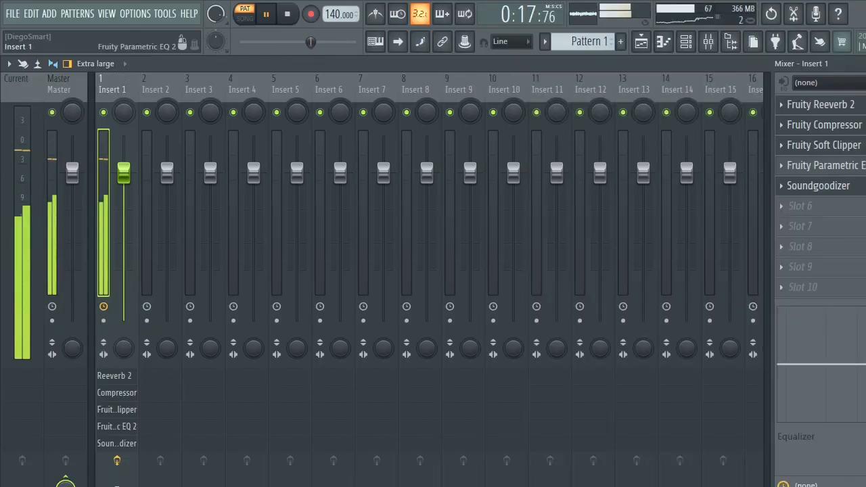
left_click(267, 13)
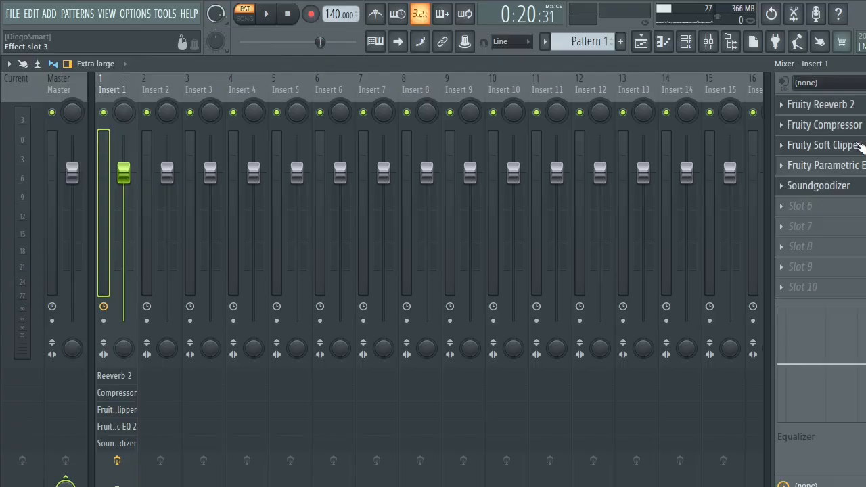
left_click(781, 106)
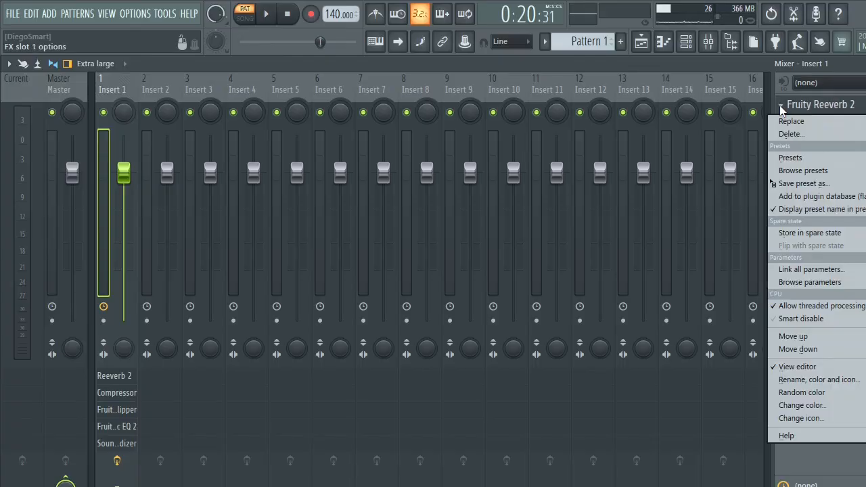
left_click(754, 113)
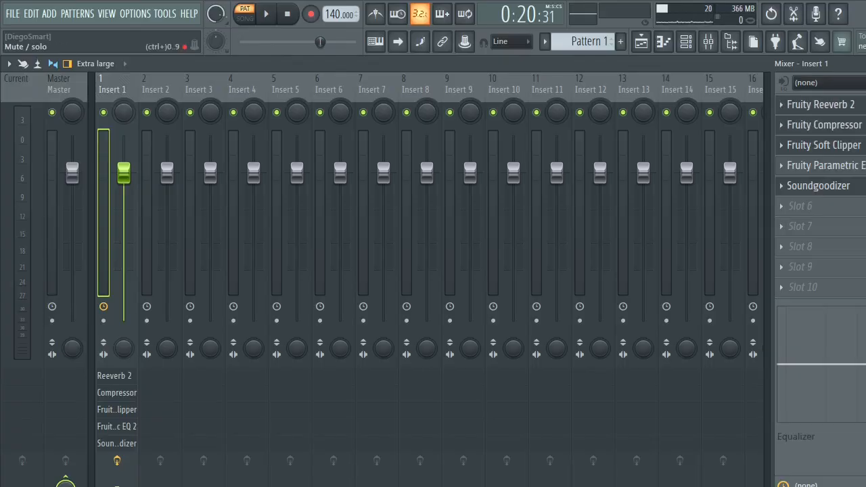
- Play the drums while toggling Insert 1's Fruity Reeverb 2 off and on to compare the sound, ending playback with it off
left_click(865, 104)
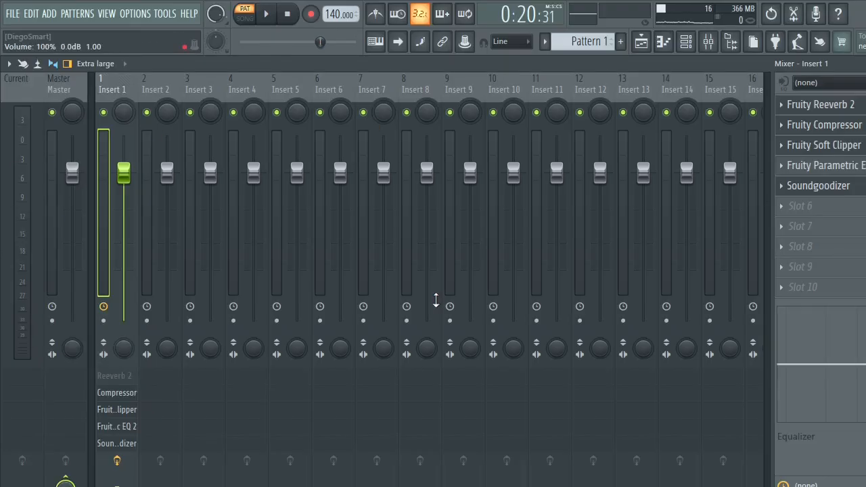
key("space")
left_click(865, 105)
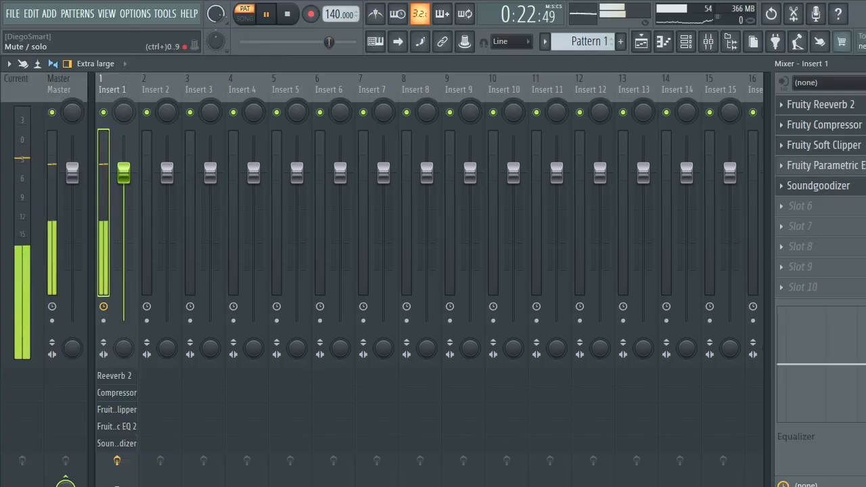
left_click(865, 104)
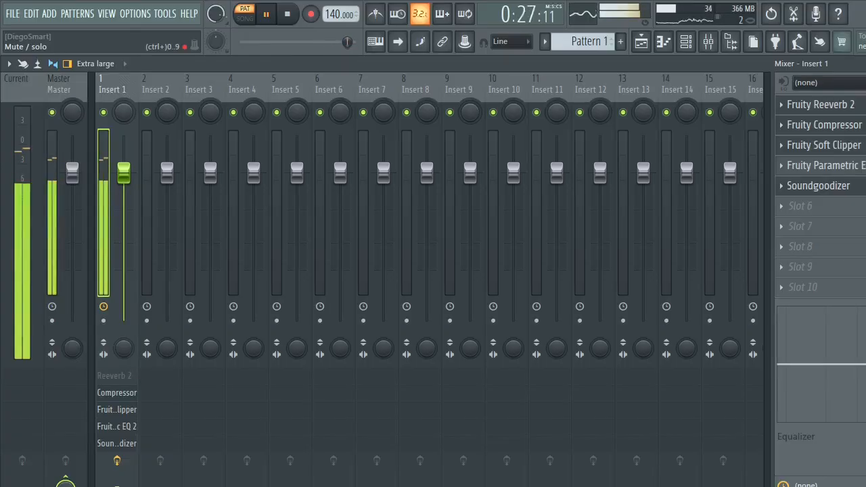
key("space")
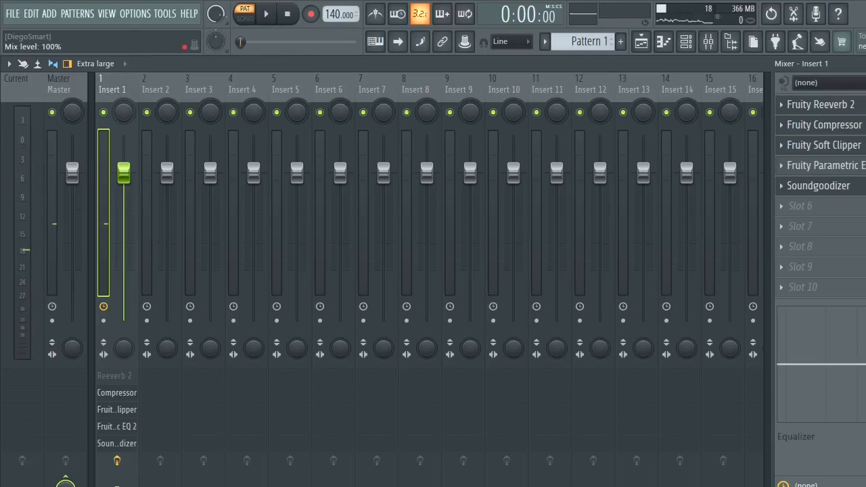
- Bypass all Insert 1 effects and play the dry drums, and re-enable every effect to compare the processed sound
left_click_drag(865, 125, 865, 185)
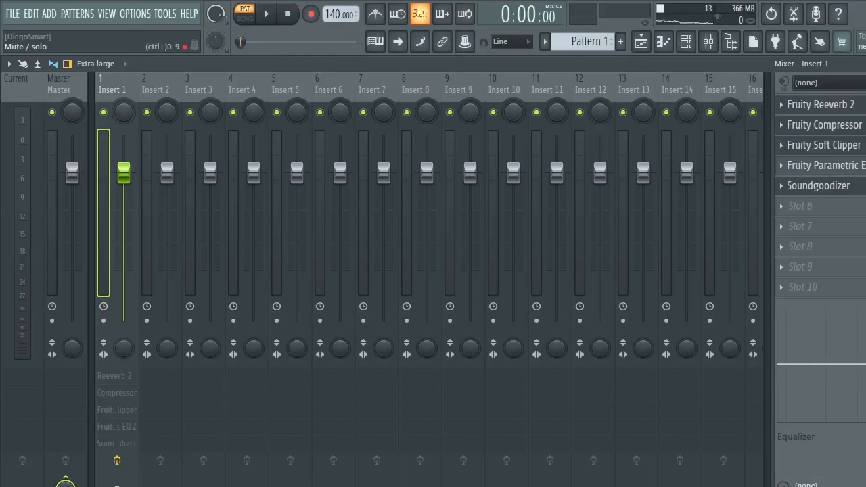
key("space")
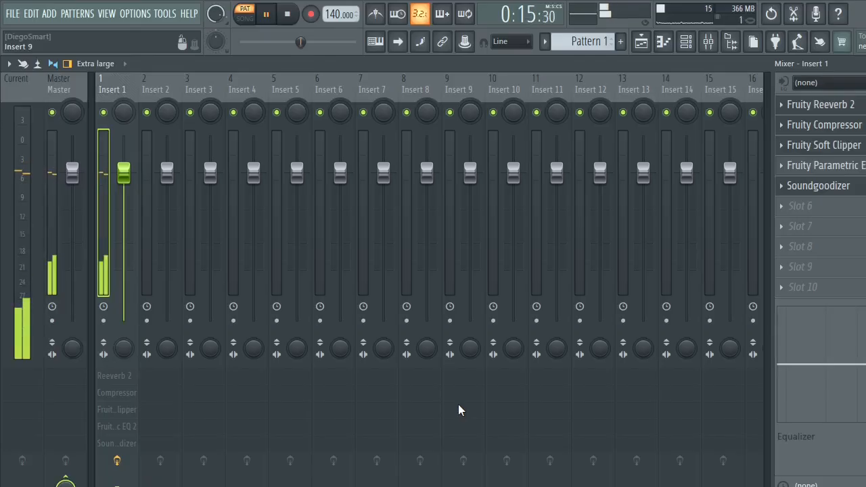
key("space")
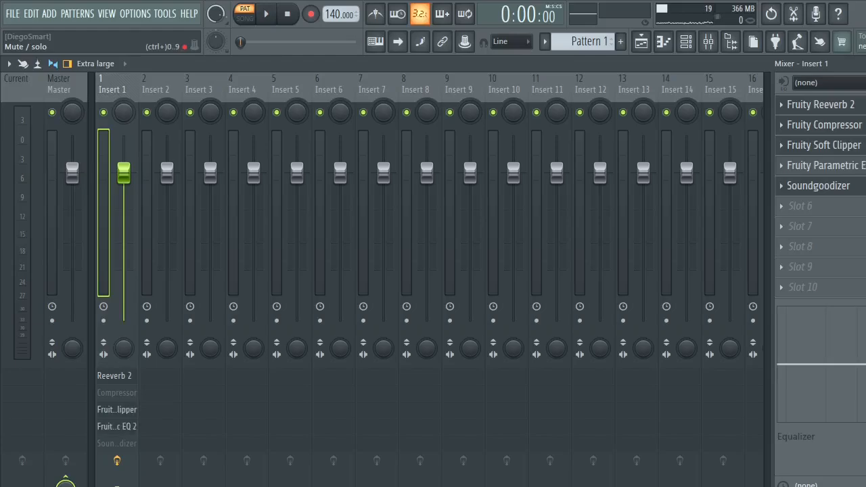
key("space")
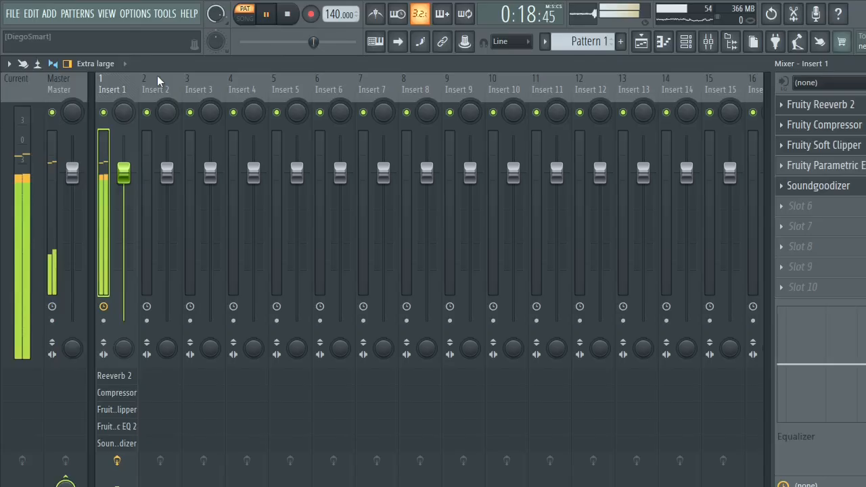
key("space")
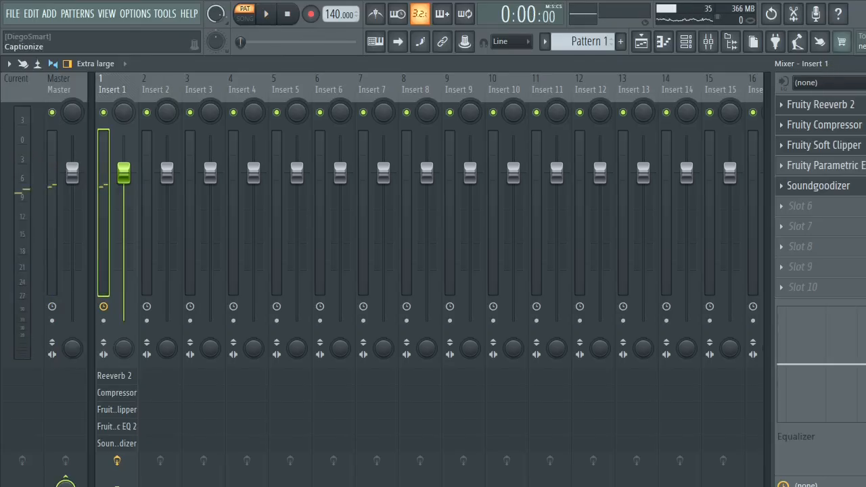
- Hide the mixer and the Soundgoodizer window, and add a second MT-PowerDrumKit channel to the project
key("F9")
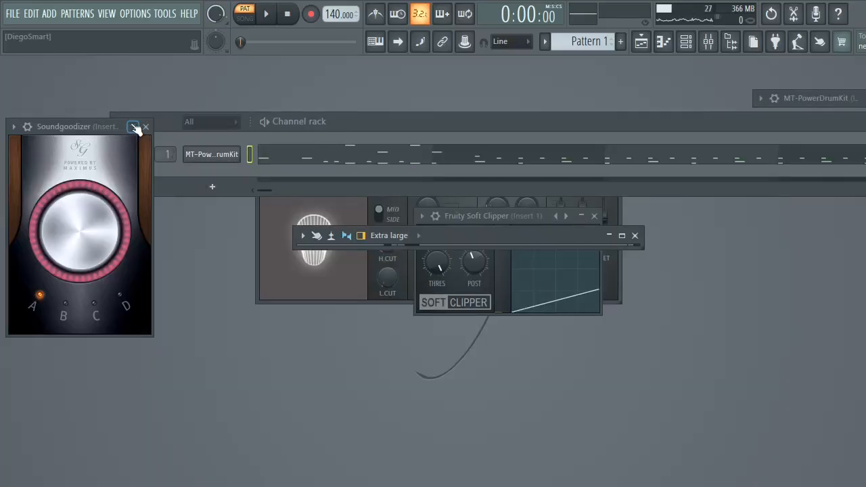
left_click(133, 126)
left_click(211, 186)
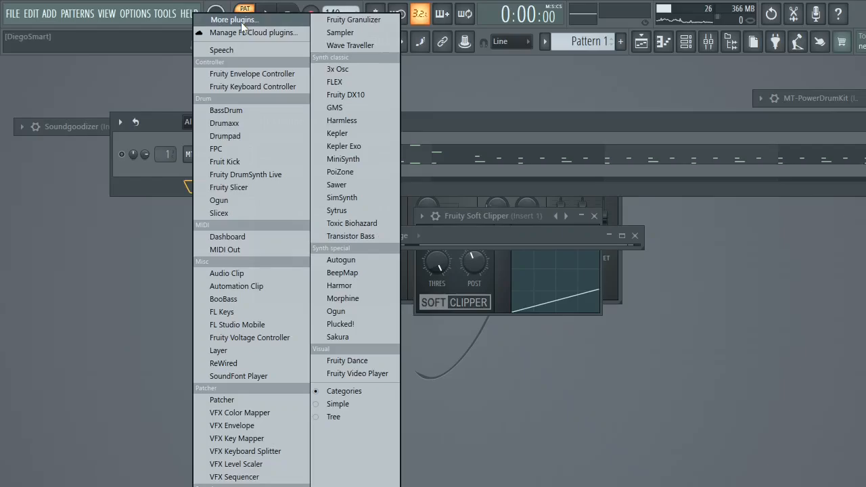
left_click(243, 20)
left_click(526, 35)
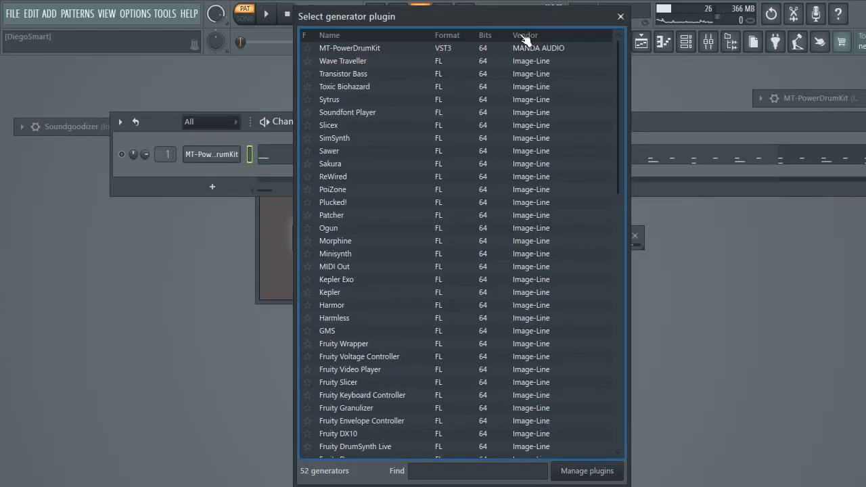
left_click(395, 50)
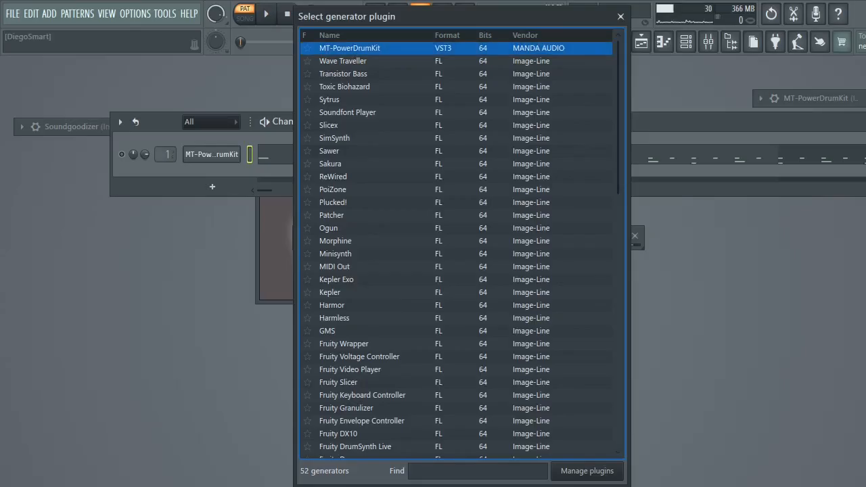
double_click(372, 52)
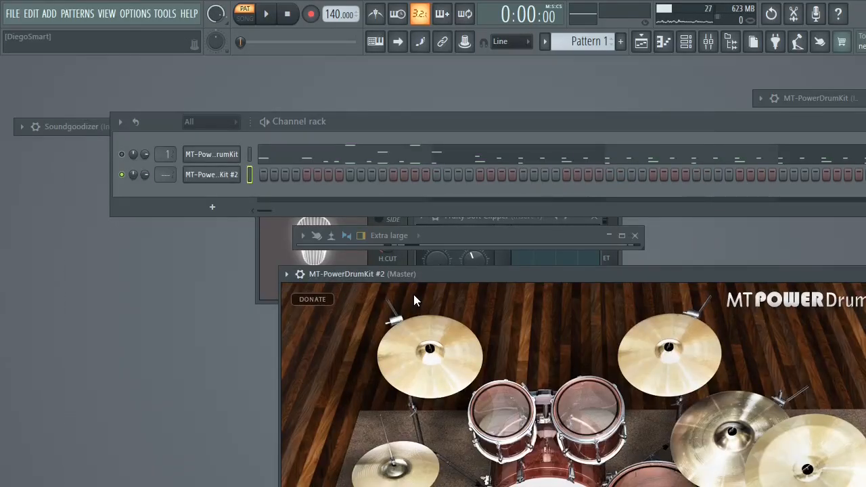
- Move the second MT-PowerDrumKit window aside and open that channel's piano roll maximized
left_click_drag(413, 294, 433, 153)
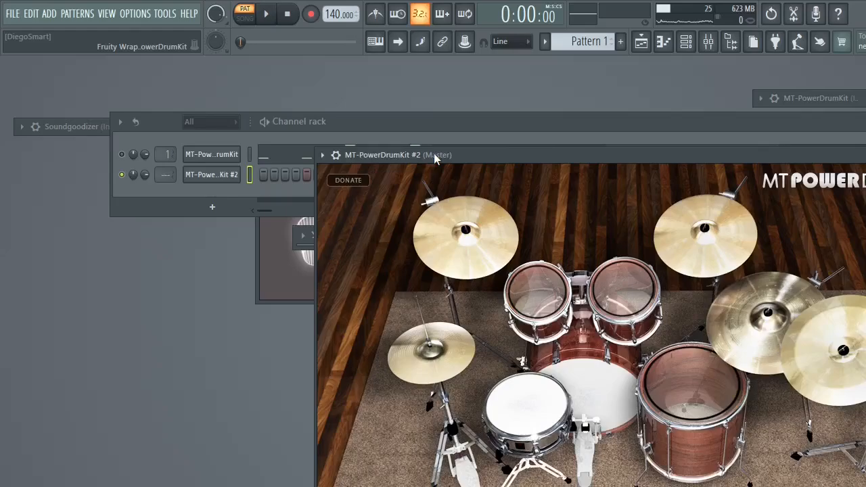
key("F7")
left_click_drag(452, 163, 804, 9)
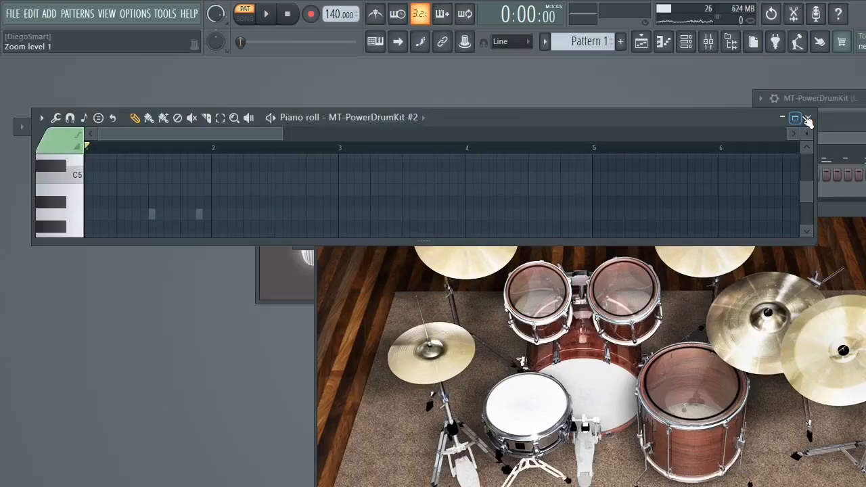
left_click(796, 119)
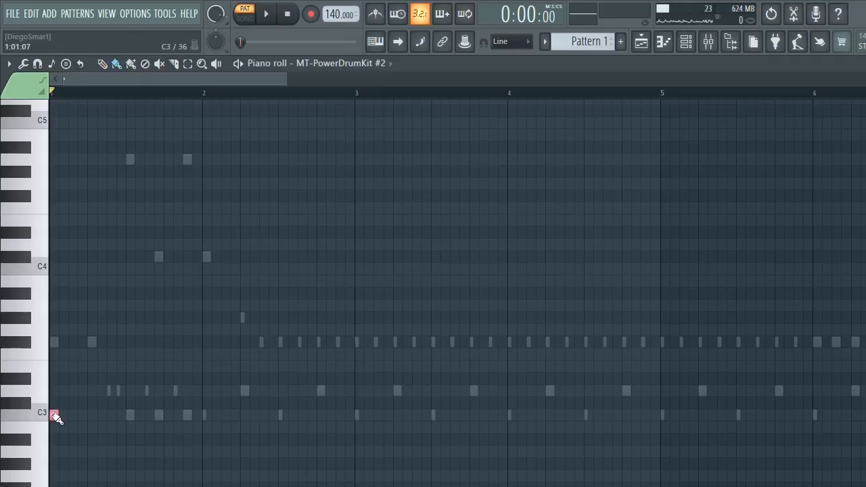
- Try simultaneous C3 and D3 notes on all 16 steps of bar 1 in playback, and clear them
left_click_drag(56, 415, 194, 424)
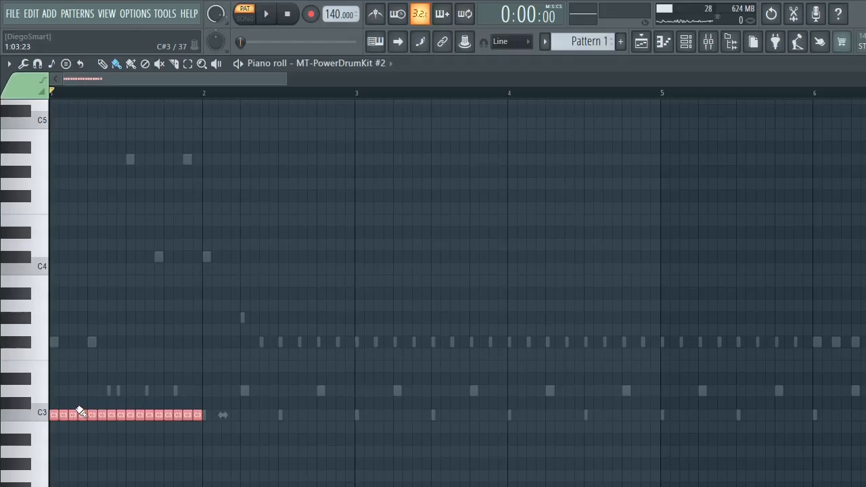
left_click_drag(79, 411, 53, 391, "shift")
key("space")
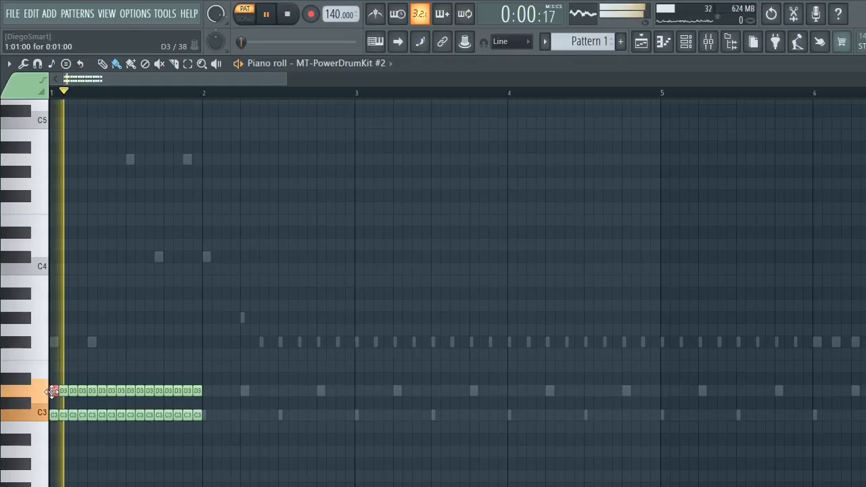
key("space")
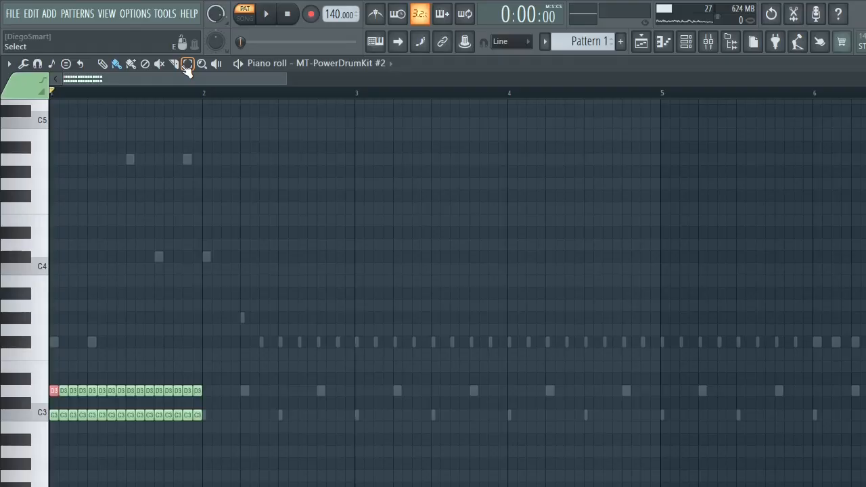
key("Delete")
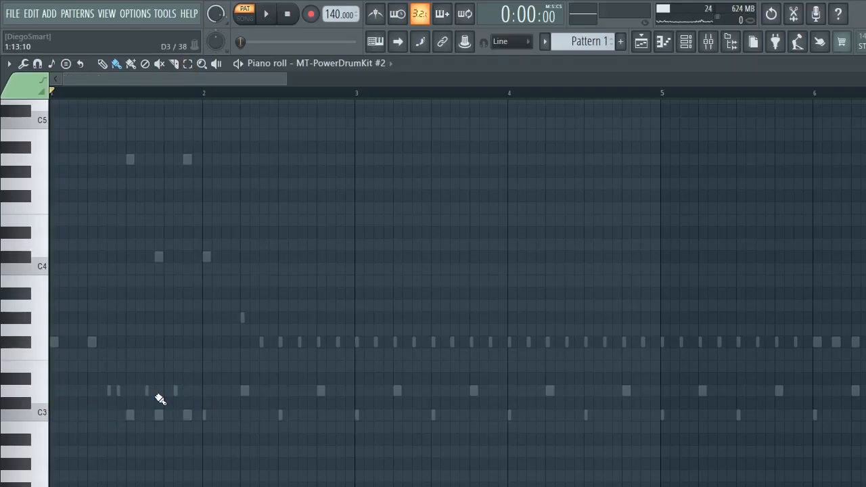
- Place a C3 note on the first step of bar 1, with D3 and D#4 notes on the second step
left_click(54, 415)
left_click(63, 391)
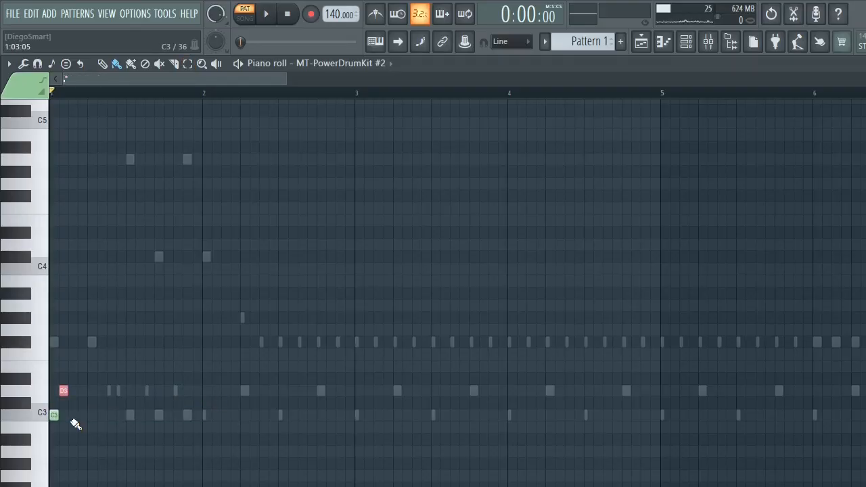
left_click(73, 415)
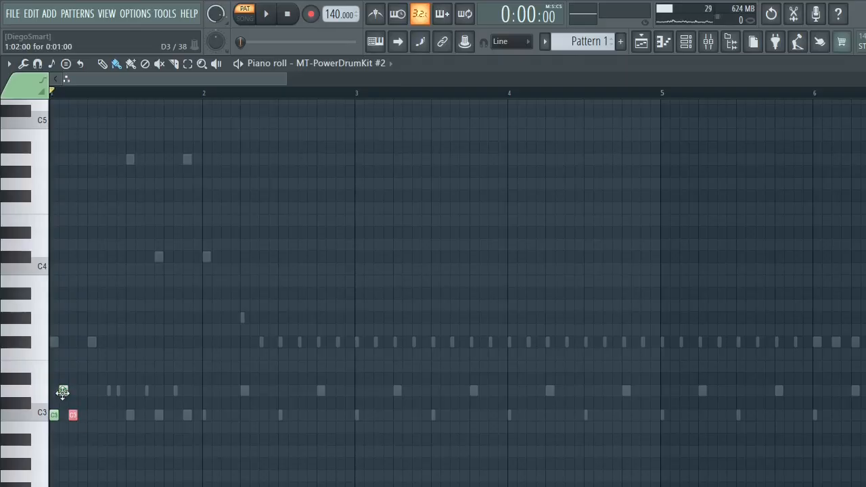
right_click(74, 415)
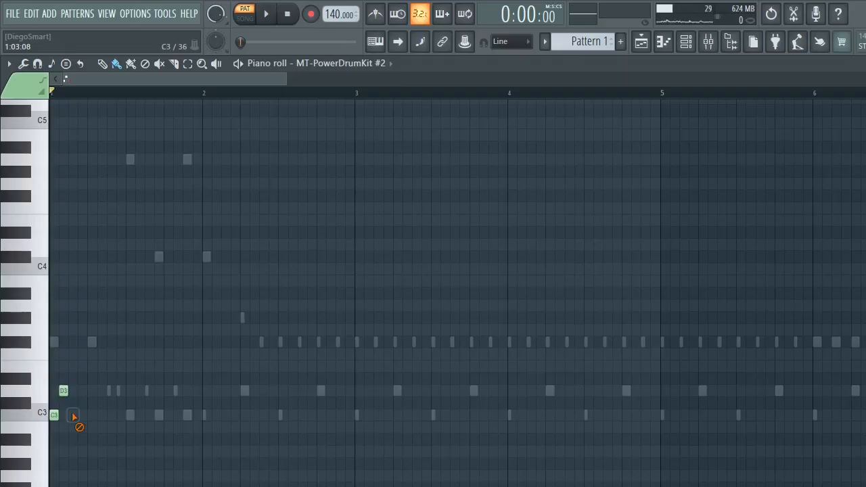
left_click(65, 392)
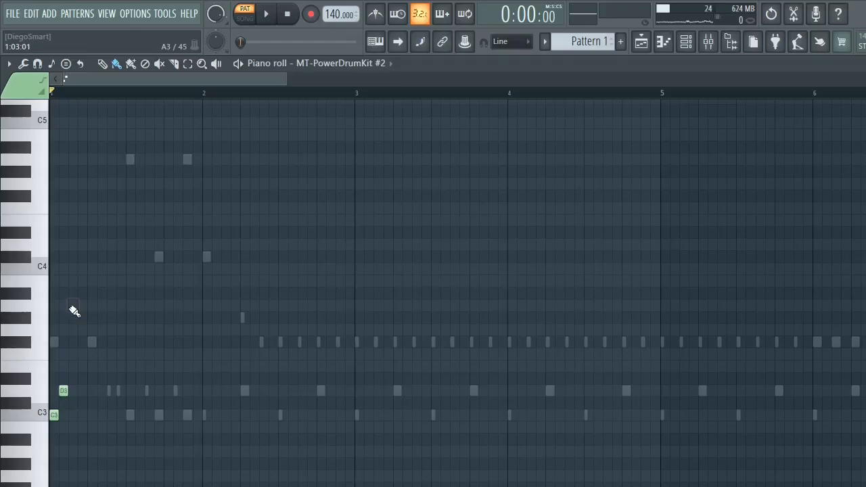
left_click(39, 256)
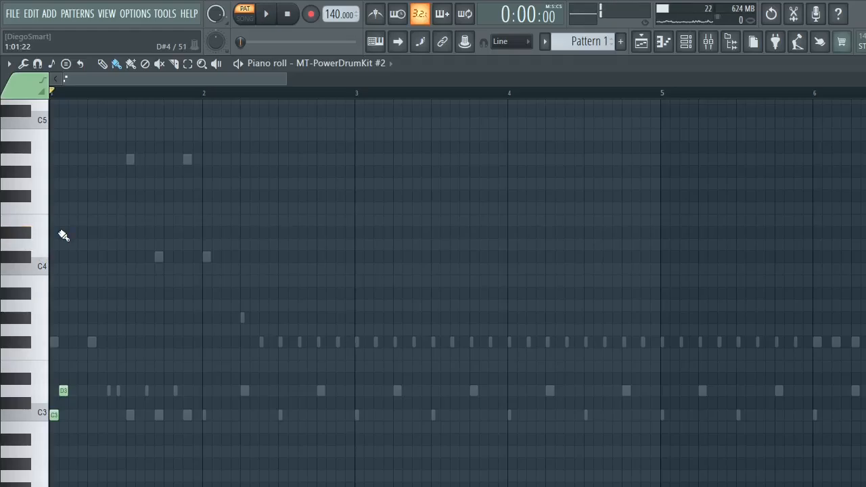
left_click(63, 233)
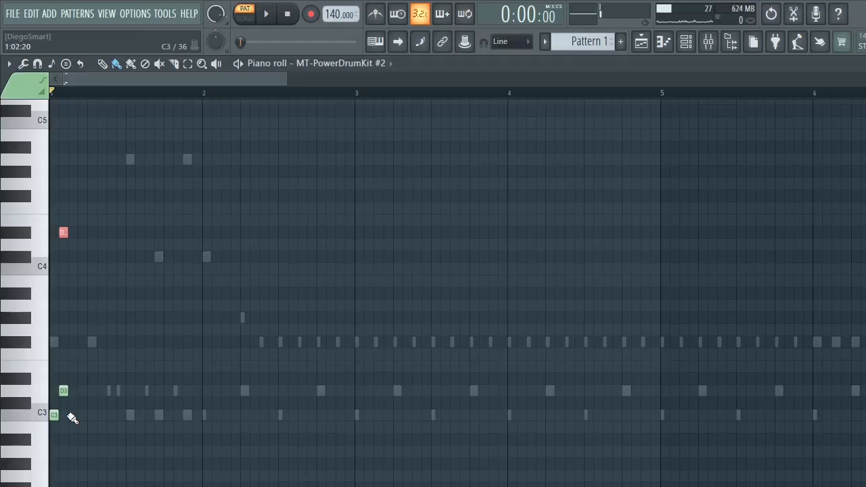
- Try more C3, D3 and D#4 notes through step 8 of bar 1 in playback, and erase the added notes
left_click(73, 415)
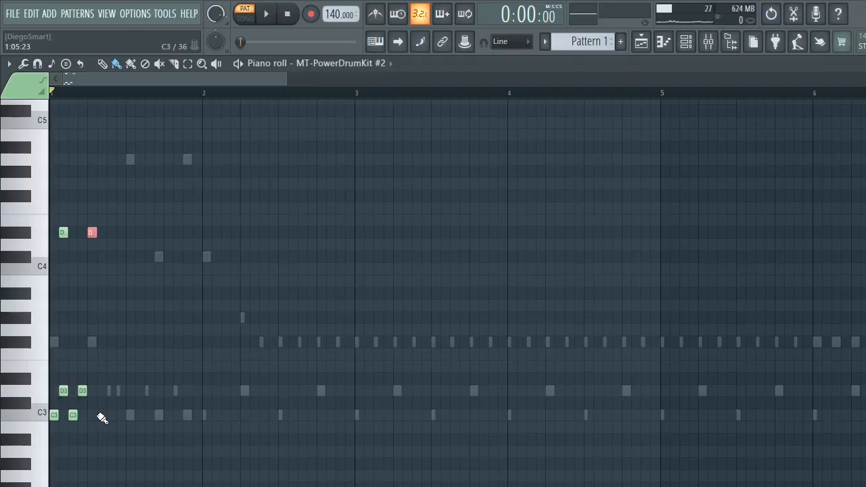
left_click(101, 417)
key("space")
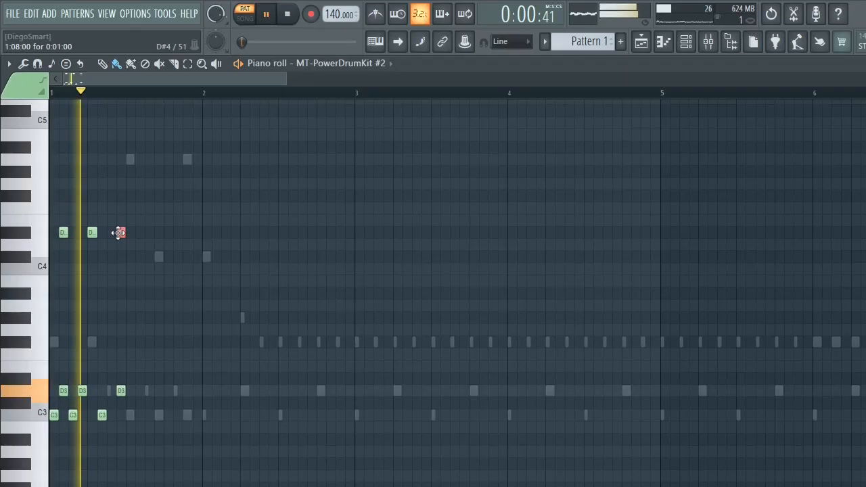
key("space")
right_click(103, 416)
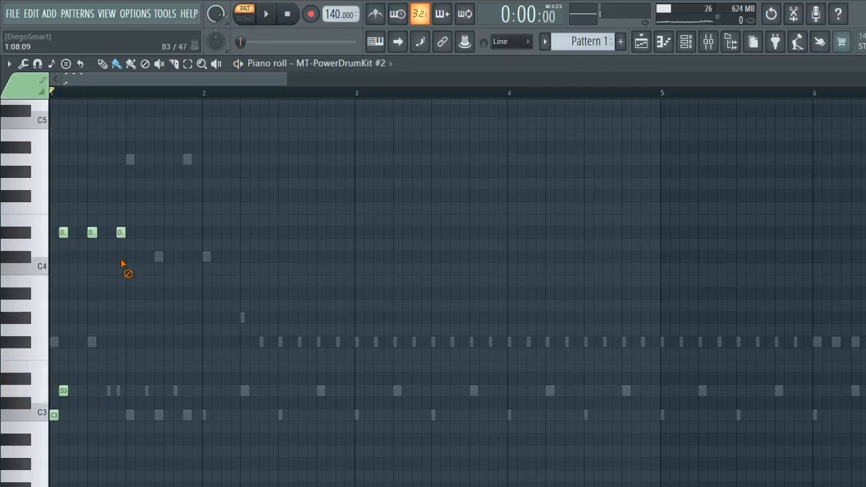
right_click(120, 235)
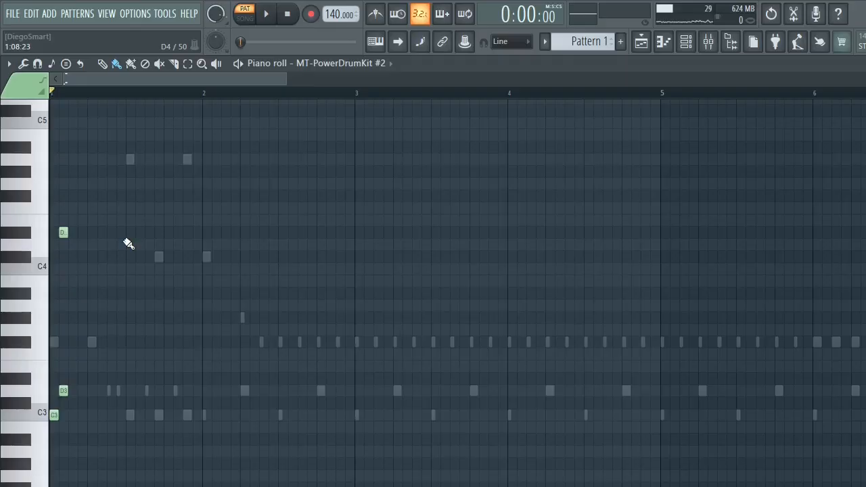
- Try C3, D3 and D#4 note rows repeated to the end of bar 1 in playback, and clear all the notes
left_click_drag(64, 232, 198, 232)
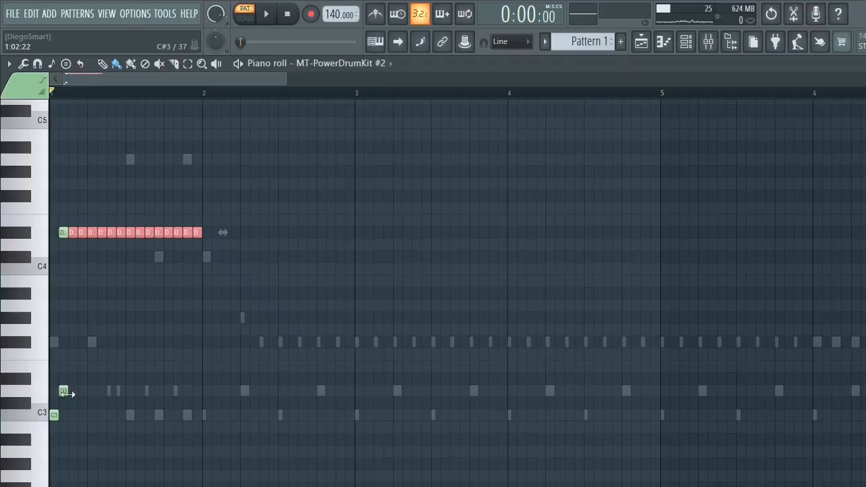
key("space")
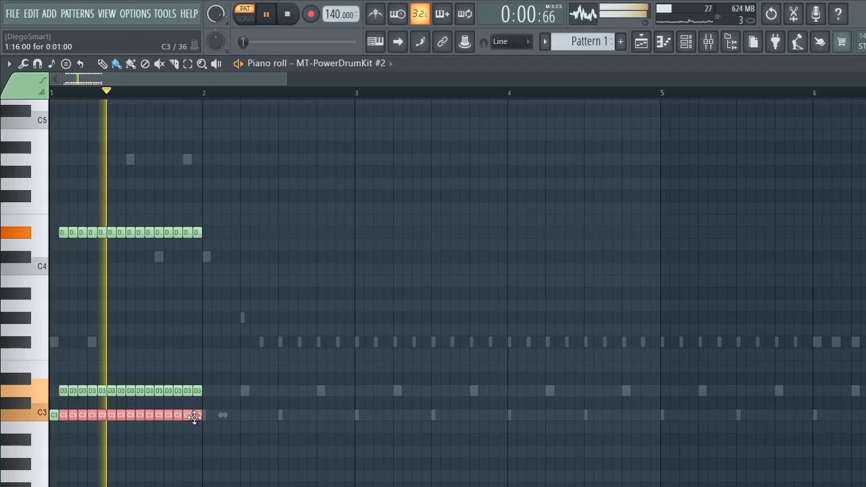
key("space")
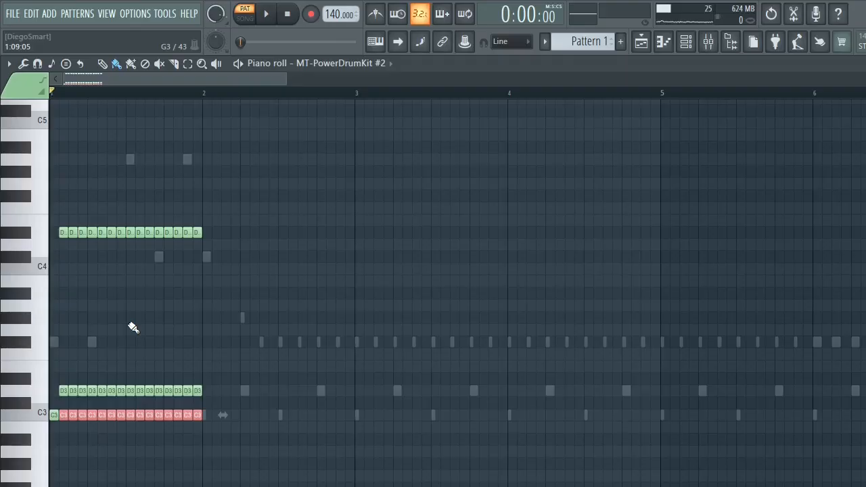
key("ctrl+a")
key("Delete")
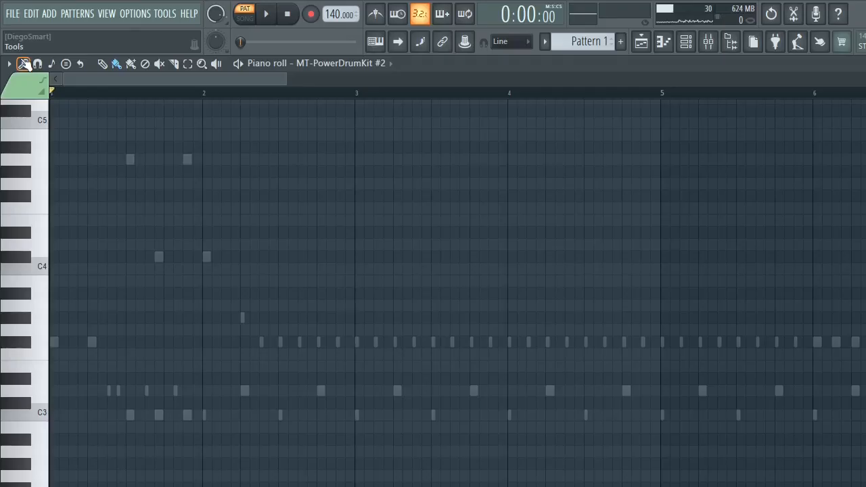
left_click(8, 64)
mouse_move(32, 92)
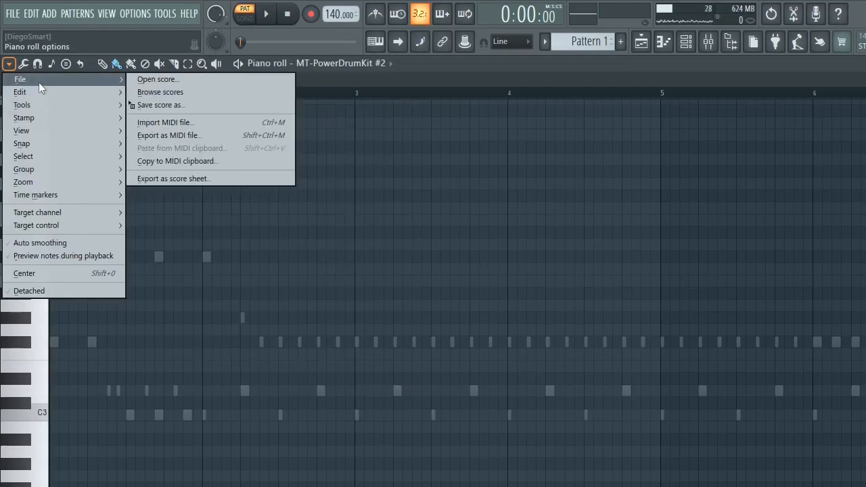
left_click(24, 64)
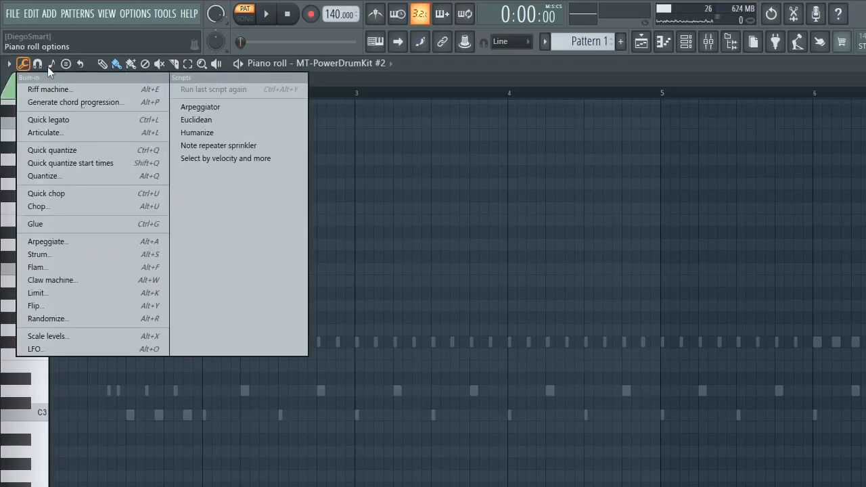
left_click(37, 64)
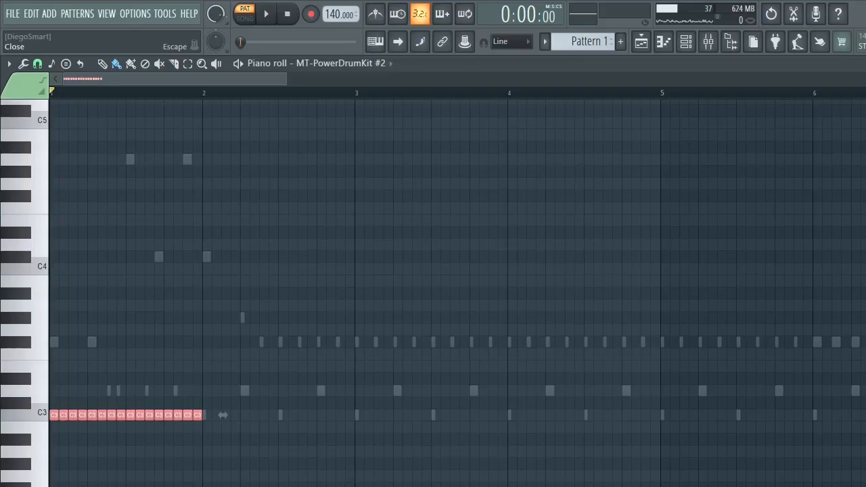
- Fill bar 1 with 16 C3 notes, add a matching D3 row starting one step after them, and play both rows
scroll(865, 80, "up", 3)
scroll(487, 486, "left", 1)
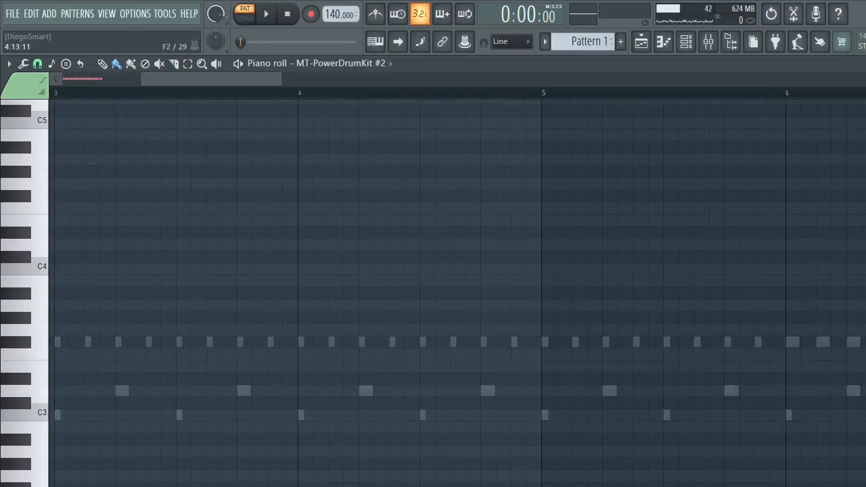
scroll(488, 486, "left", 5)
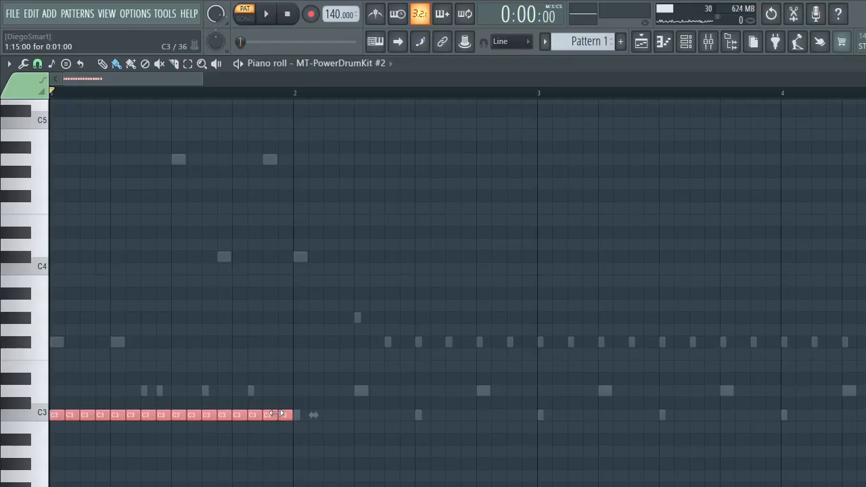
left_click_drag(276, 414, 284, 385)
key("space")
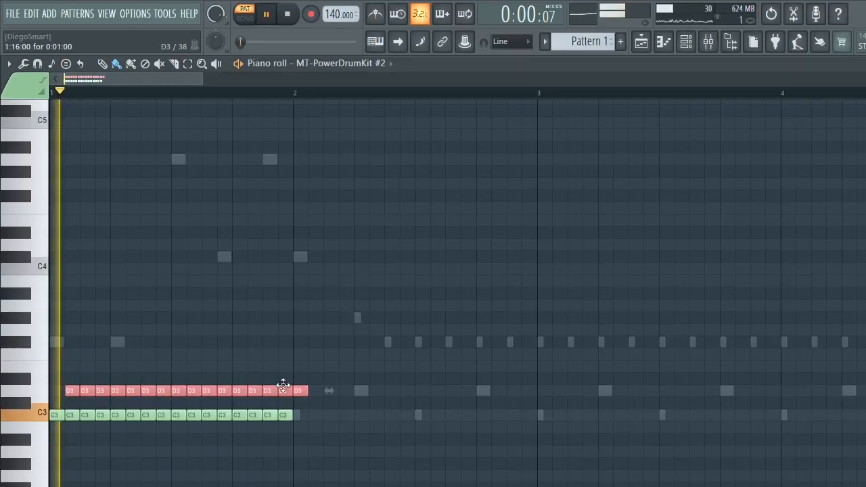
key("space")
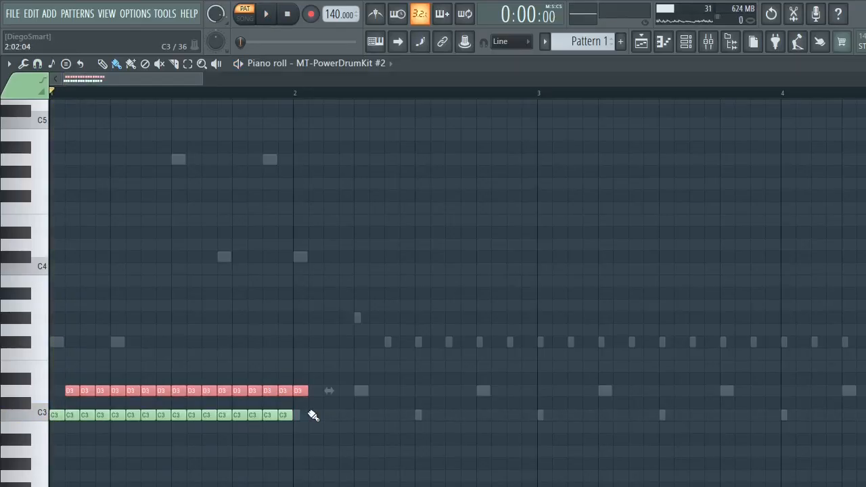
- Clear the C3 and D3 notes, close the piano roll and remove the second MT-PowerDrumKit channel
left_click_drag(310, 412, 248, 392)
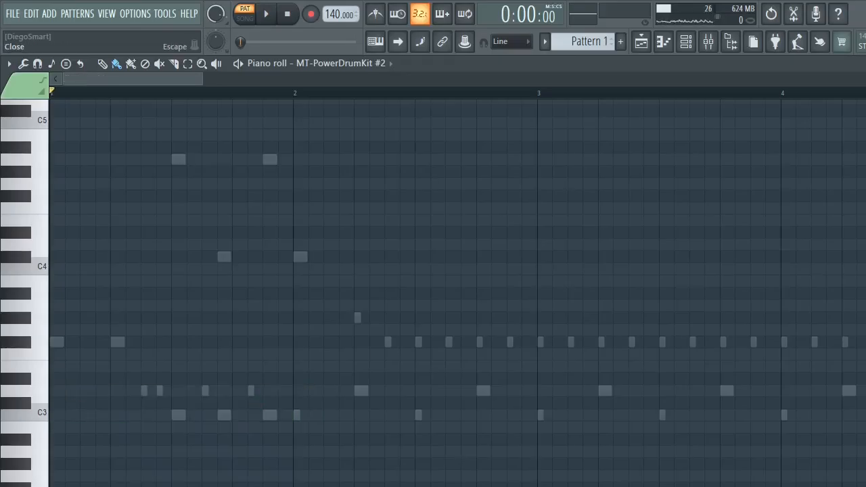
key("Escape")
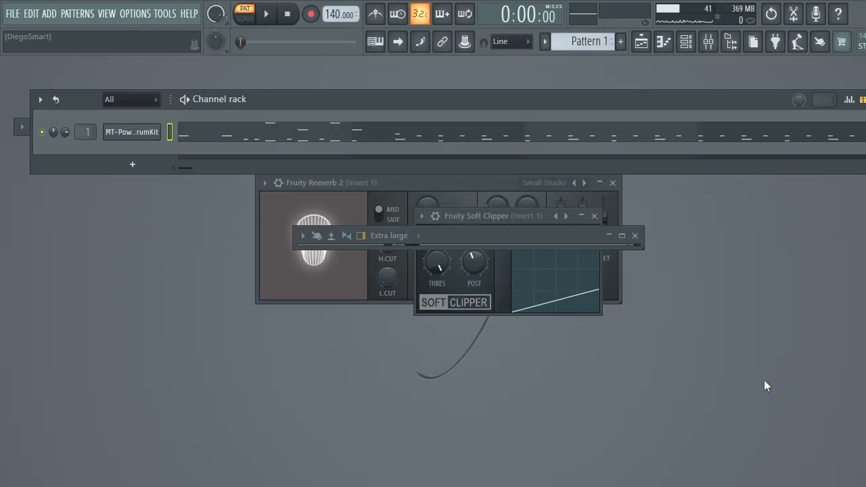
- Play Pattern 1 of the MT-PowerDrumKit channel for about 28 seconds and stop playback
key("space")
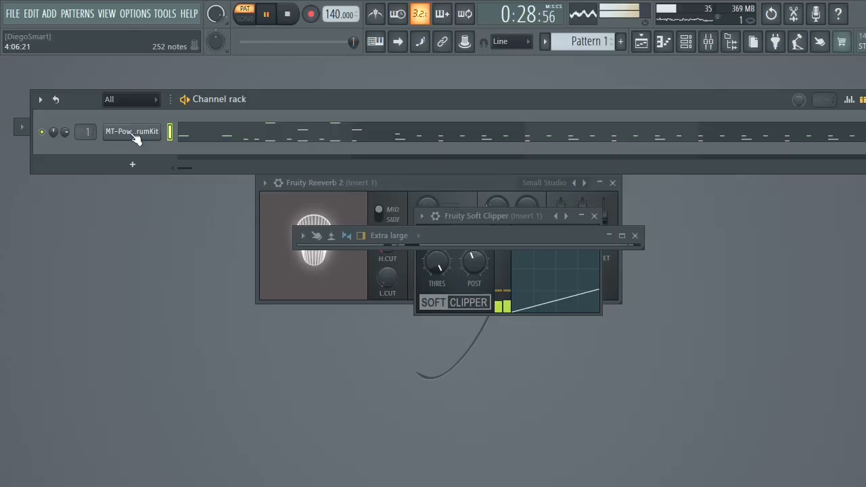
left_click(267, 16)
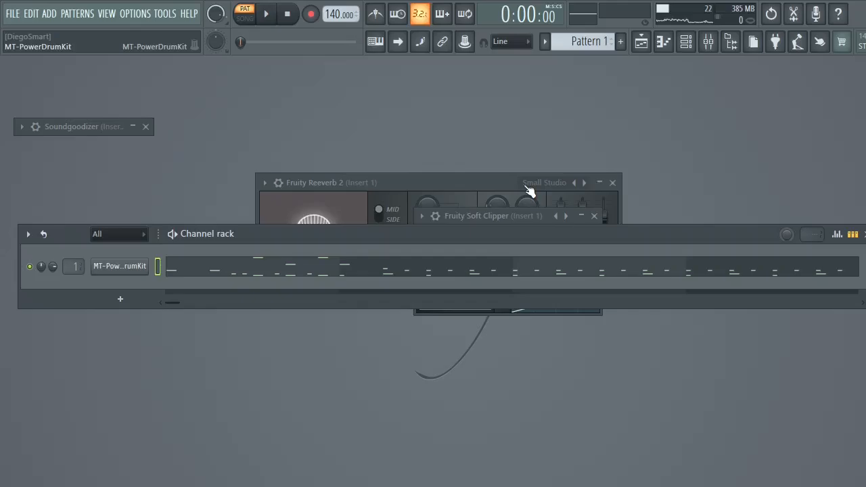
- Close the Fruity Reeverb 2, Soft Clipper, Compressor, Soundgoodizer and mixer windows, and move the channel rack up the workspace
left_click(612, 182)
left_click(595, 216)
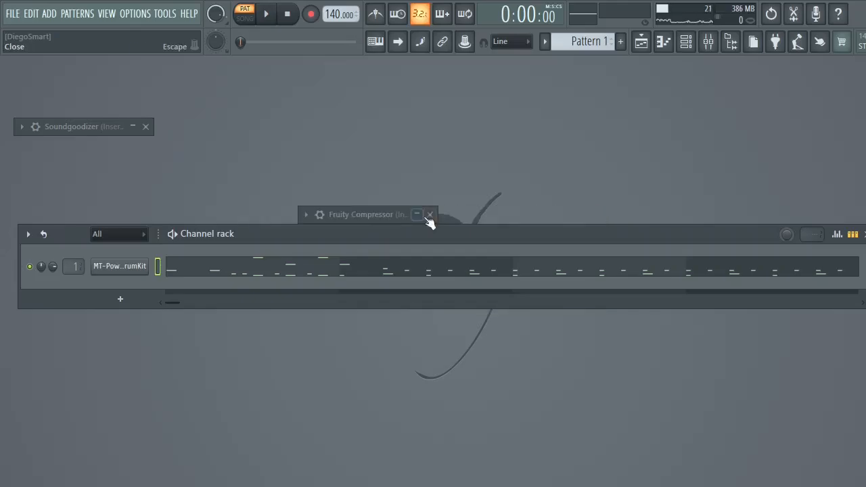
left_click(429, 215)
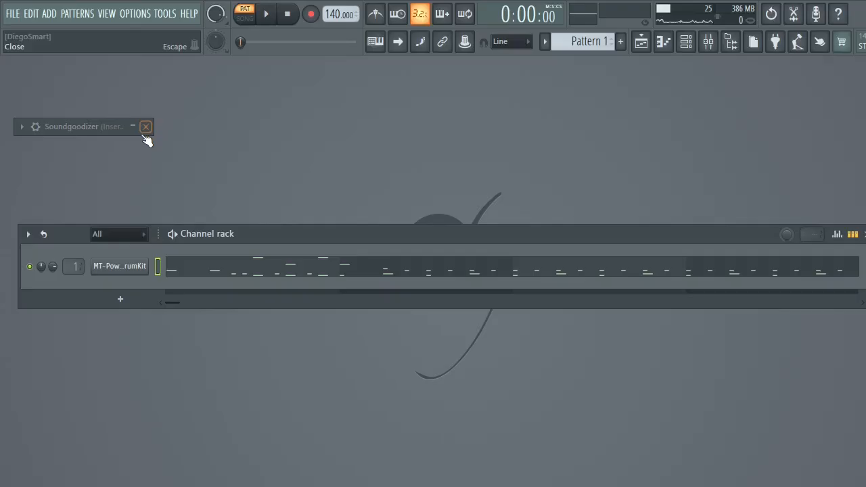
left_click(146, 126)
left_click_drag(300, 228, 339, 153)
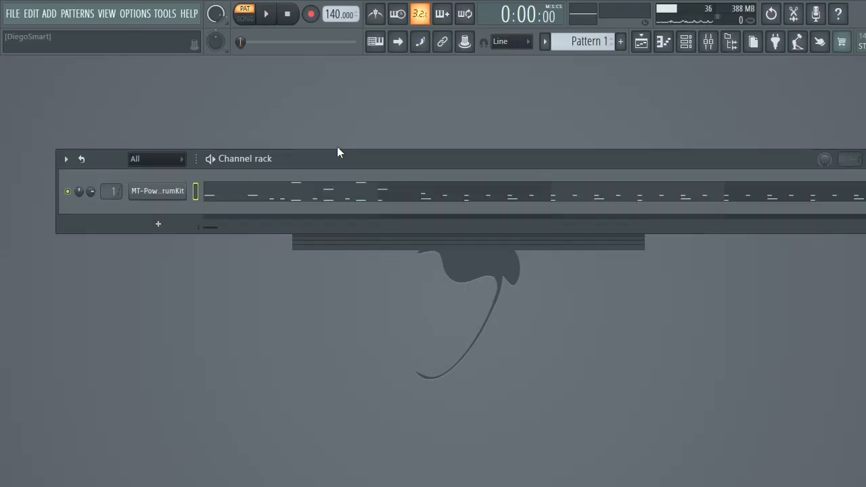
left_click_drag(338, 152, 347, 109)
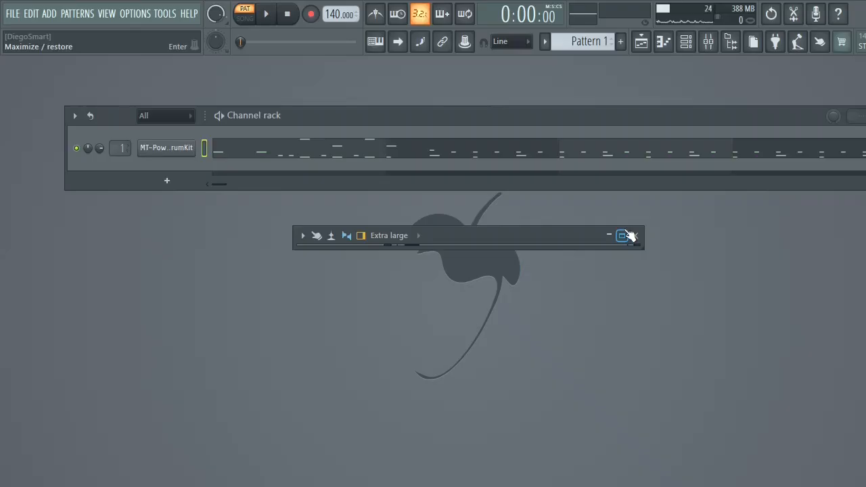
left_click(634, 235)
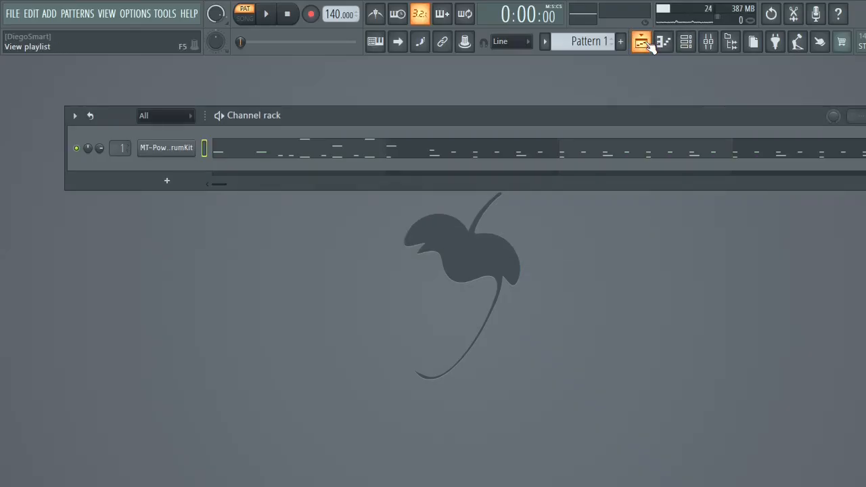
- Show MT-PowerDrumKit's grooves beside the channel rack and copy the composer's arrangement into the MT-PowerDrumKit channel of Pattern 1
left_click(184, 151)
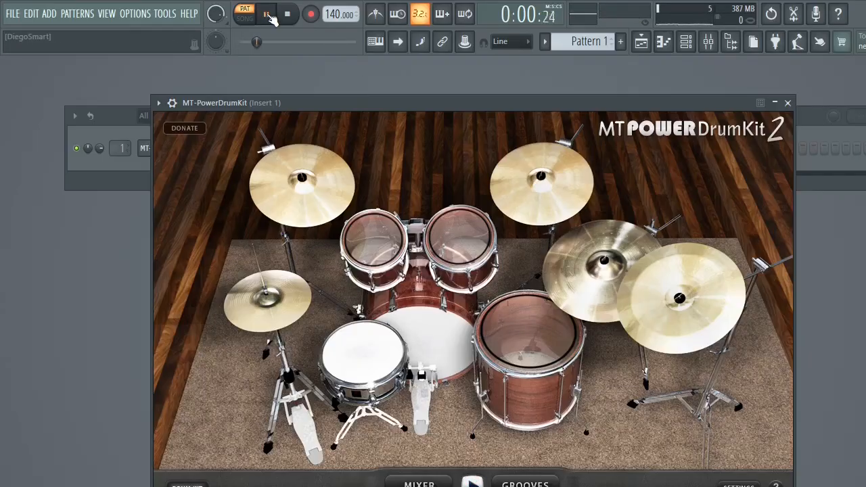
left_click_drag(221, 100, 470, 73)
left_click(783, 455)
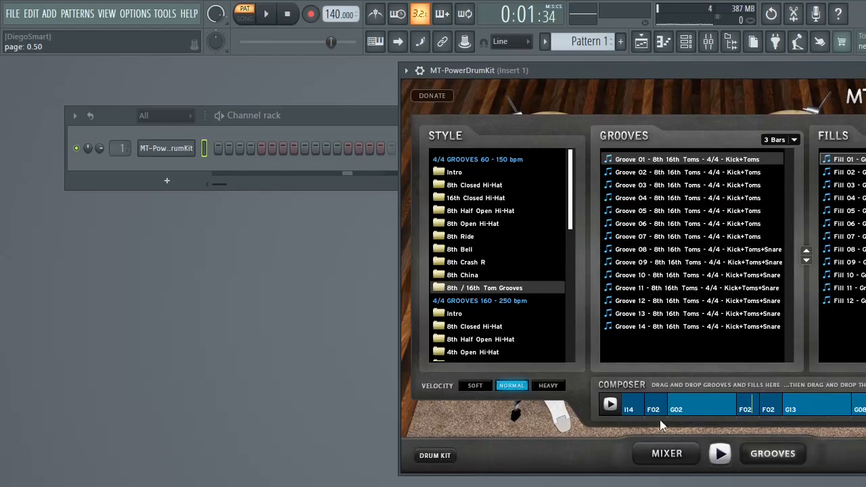
left_click_drag(629, 406, 416, 302)
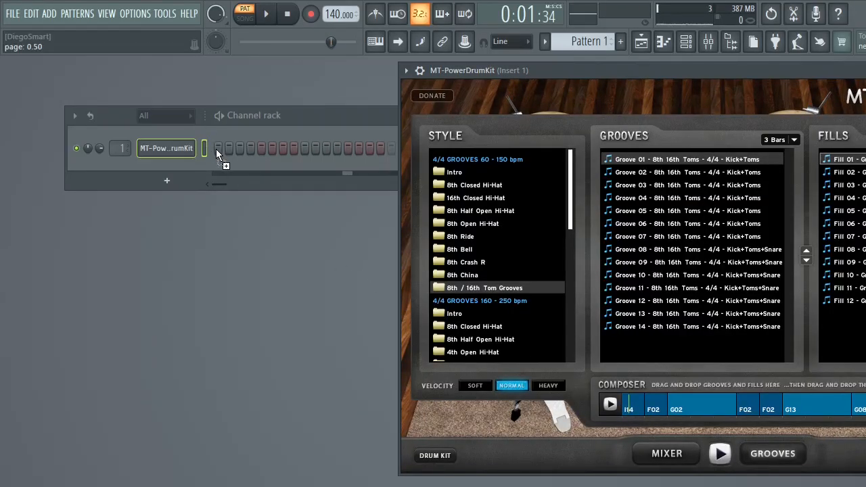
left_click_drag(216, 155, 221, 155)
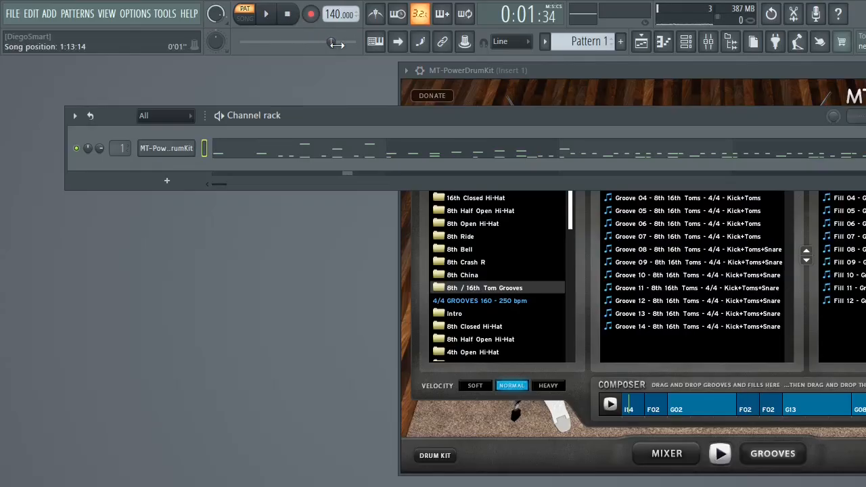
- Play the imported drum arrangement, bring the MT-PowerDrumKit window fully into the workspace and return it to the drum kit view
key("space")
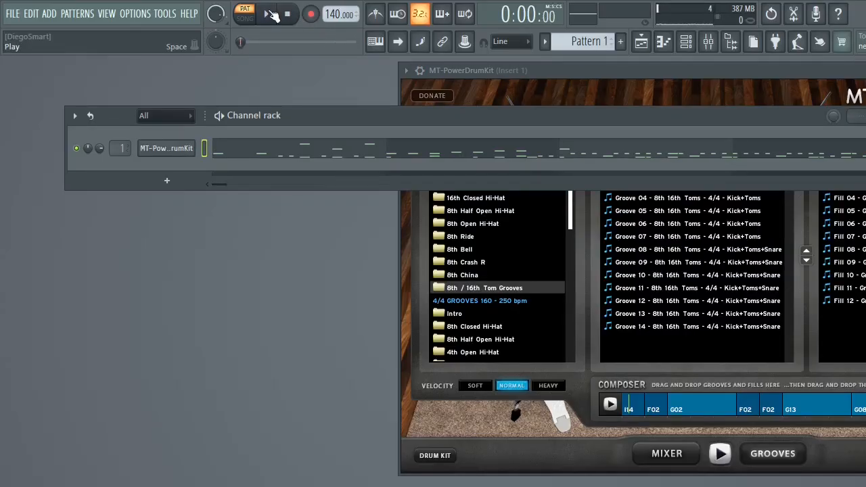
double_click(793, 69)
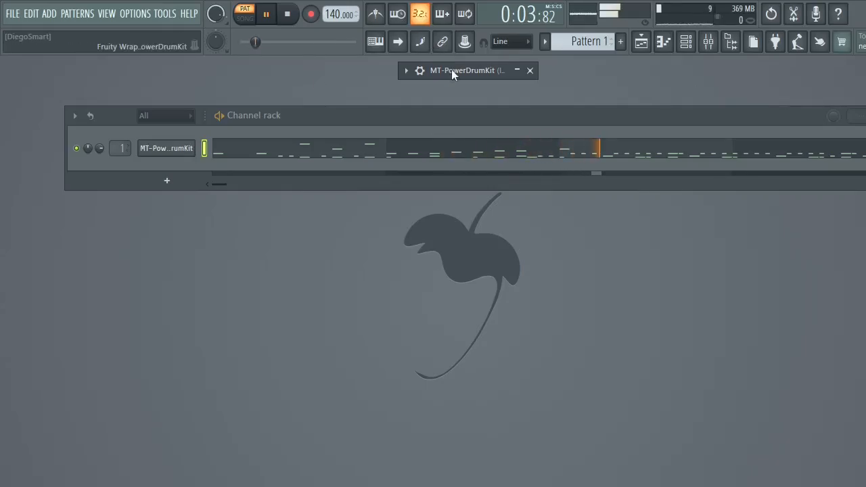
left_click(517, 71)
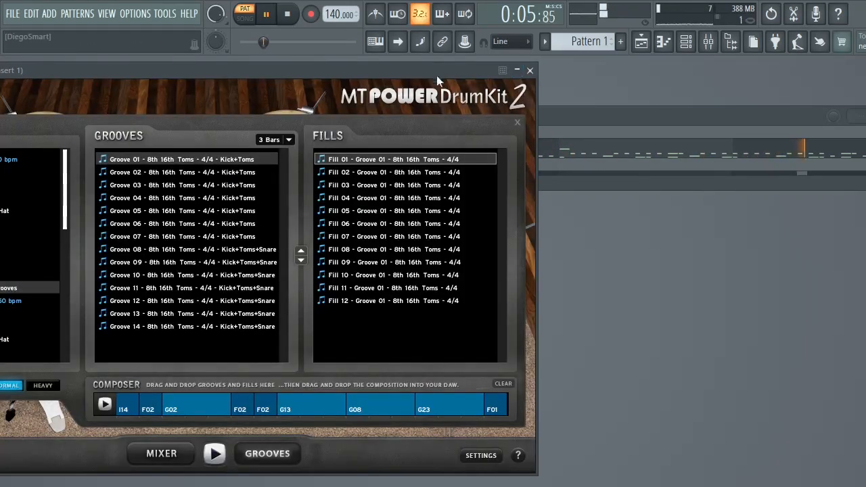
left_click_drag(437, 75, 611, 65)
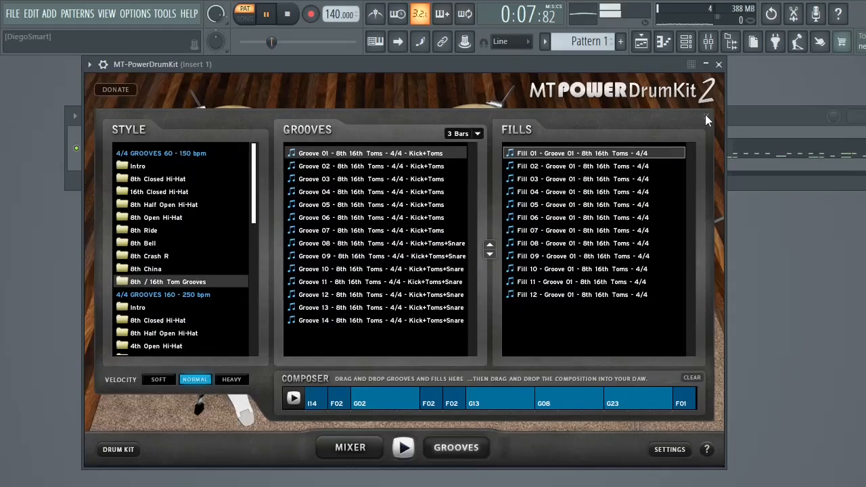
left_click(705, 115)
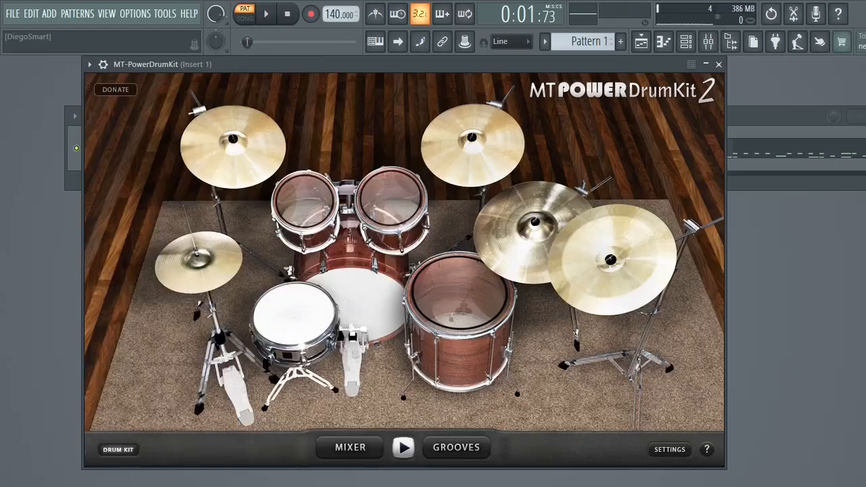
key("super")
left_click(419, 486)
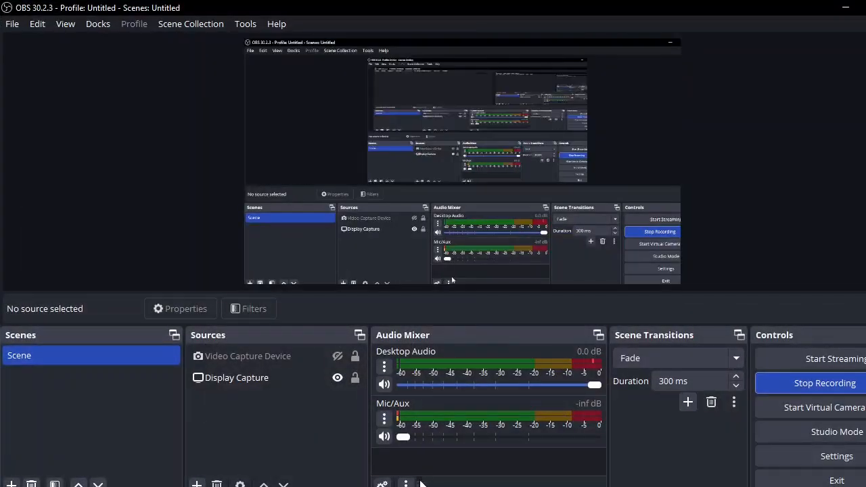